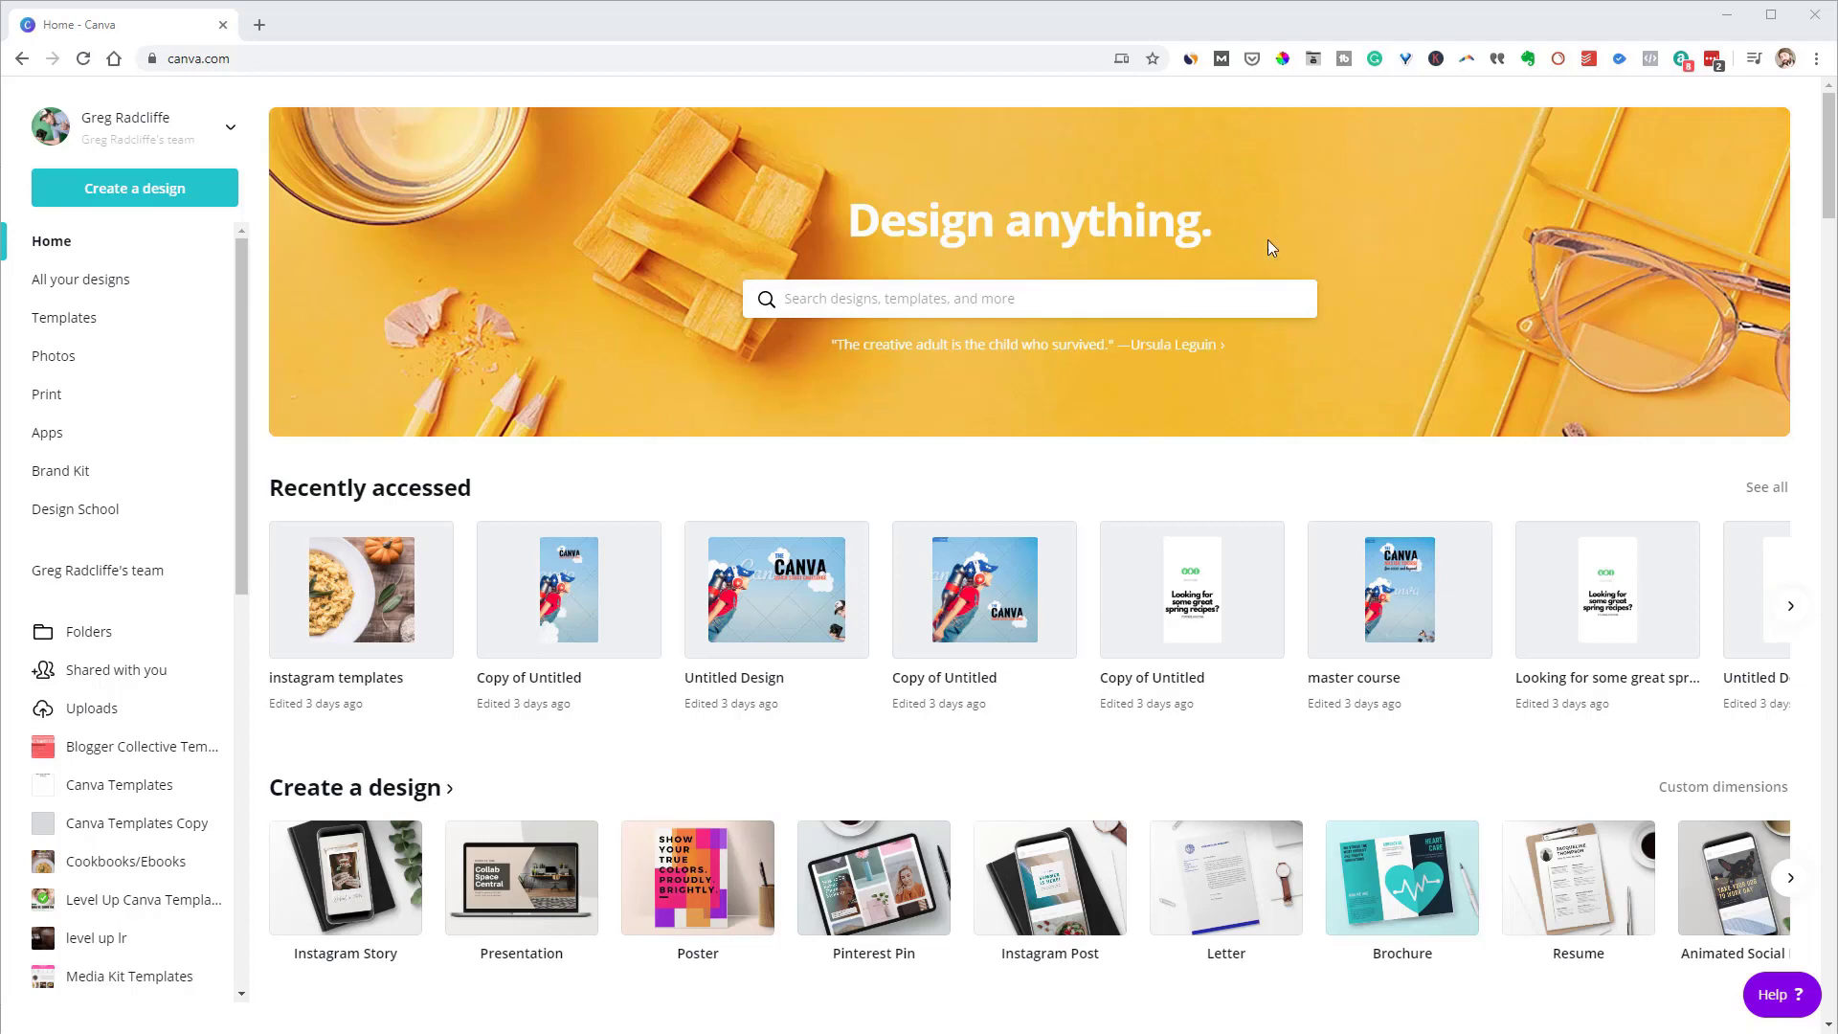
# Switch the custom design size units from px to inches, then open the home-page design search
pyautogui.click(118, 200)
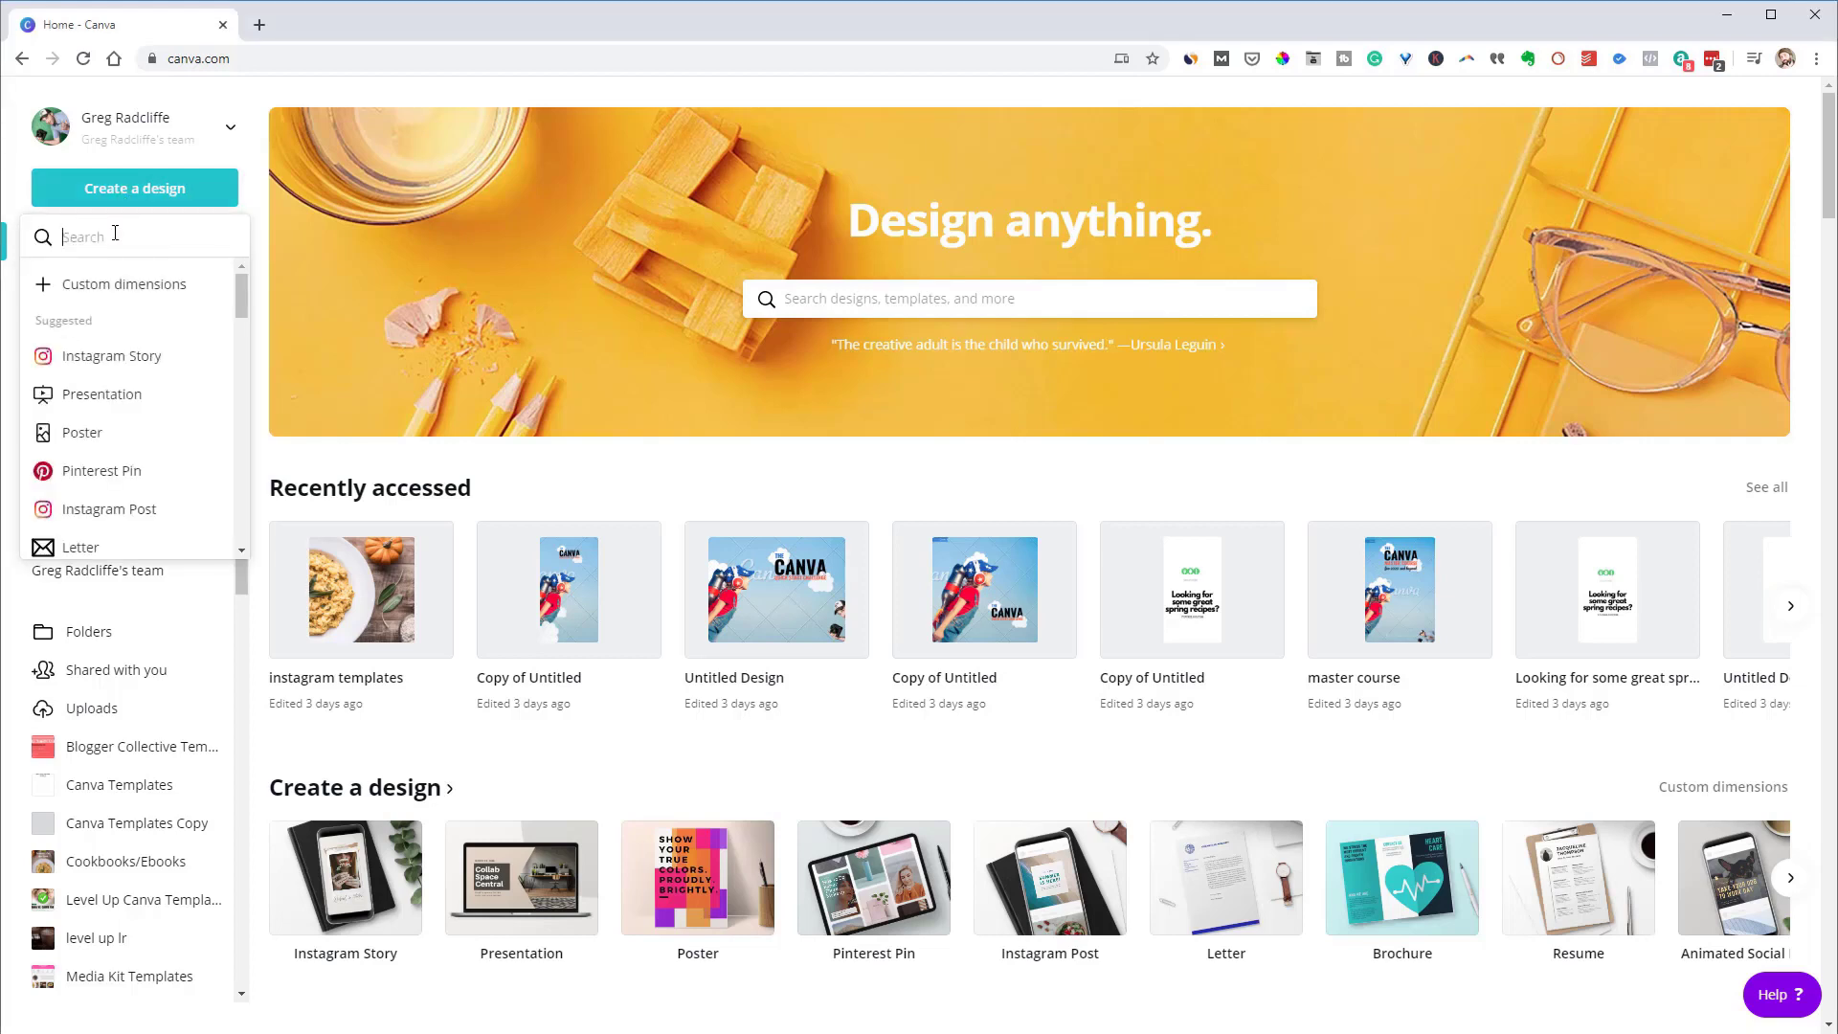
pyautogui.click(107, 287)
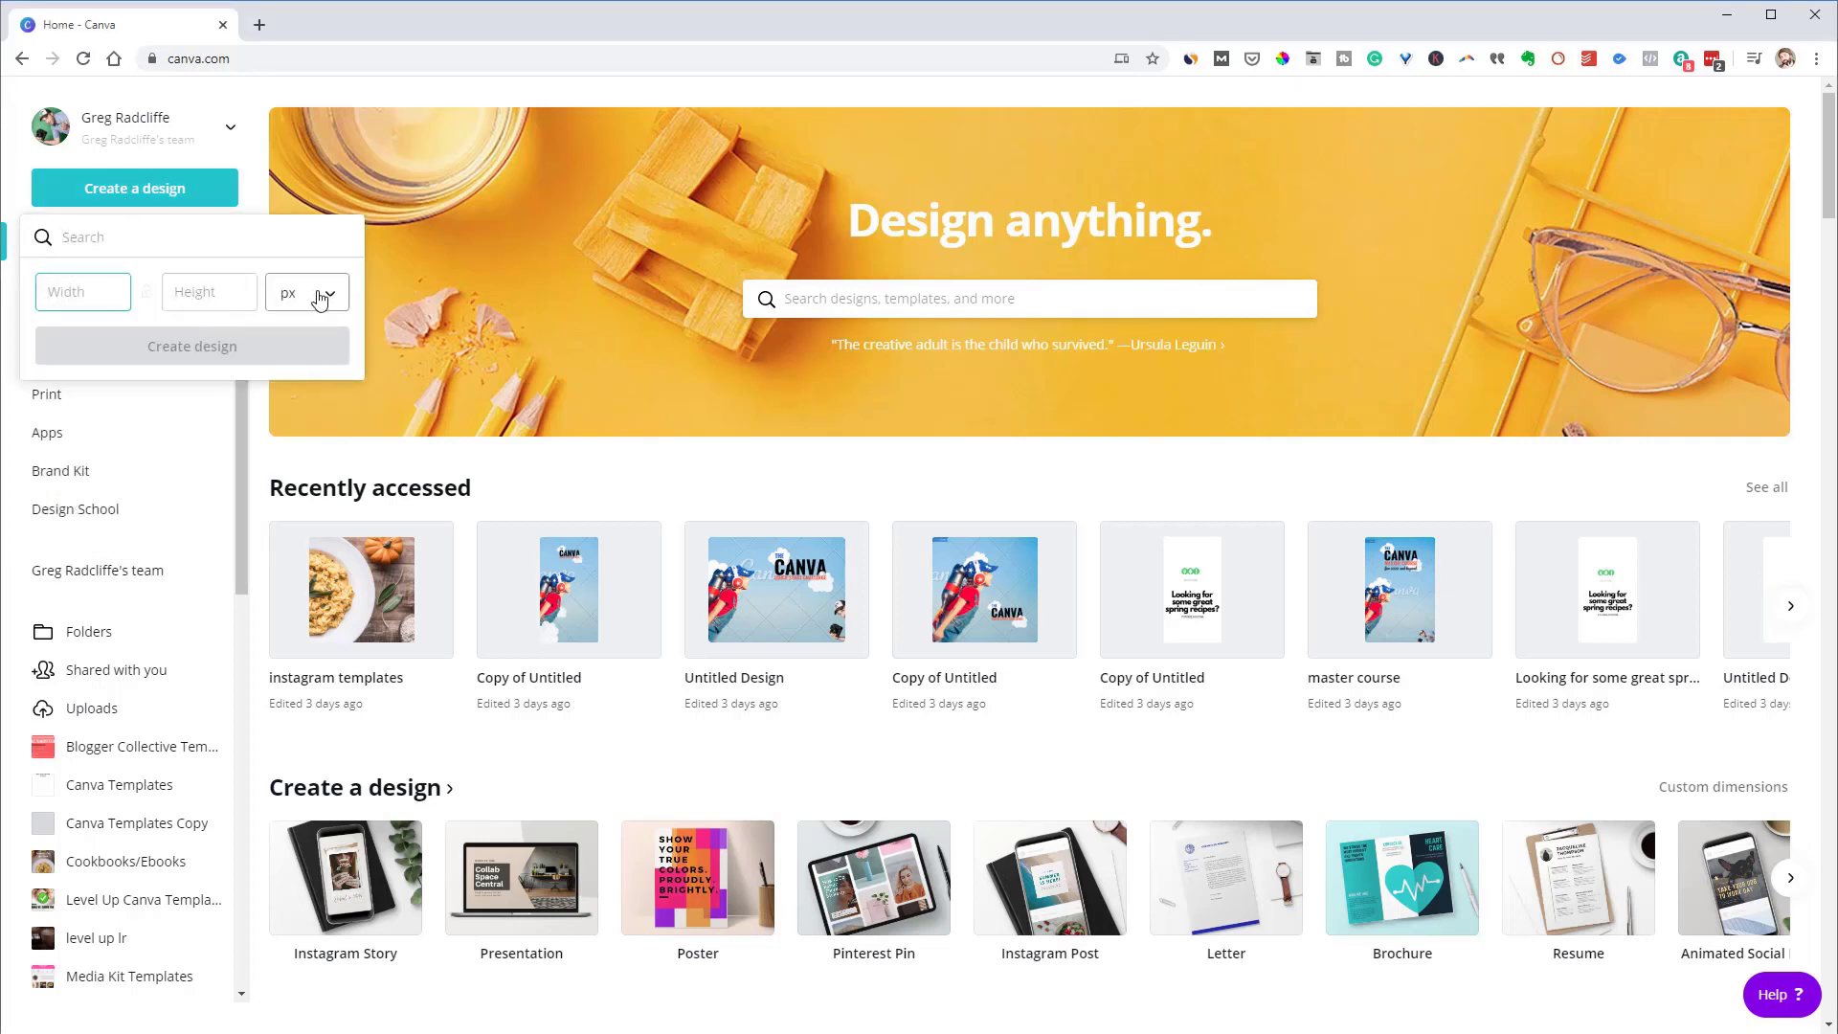
pyautogui.click(325, 299)
pyautogui.click(306, 334)
pyautogui.click(819, 299)
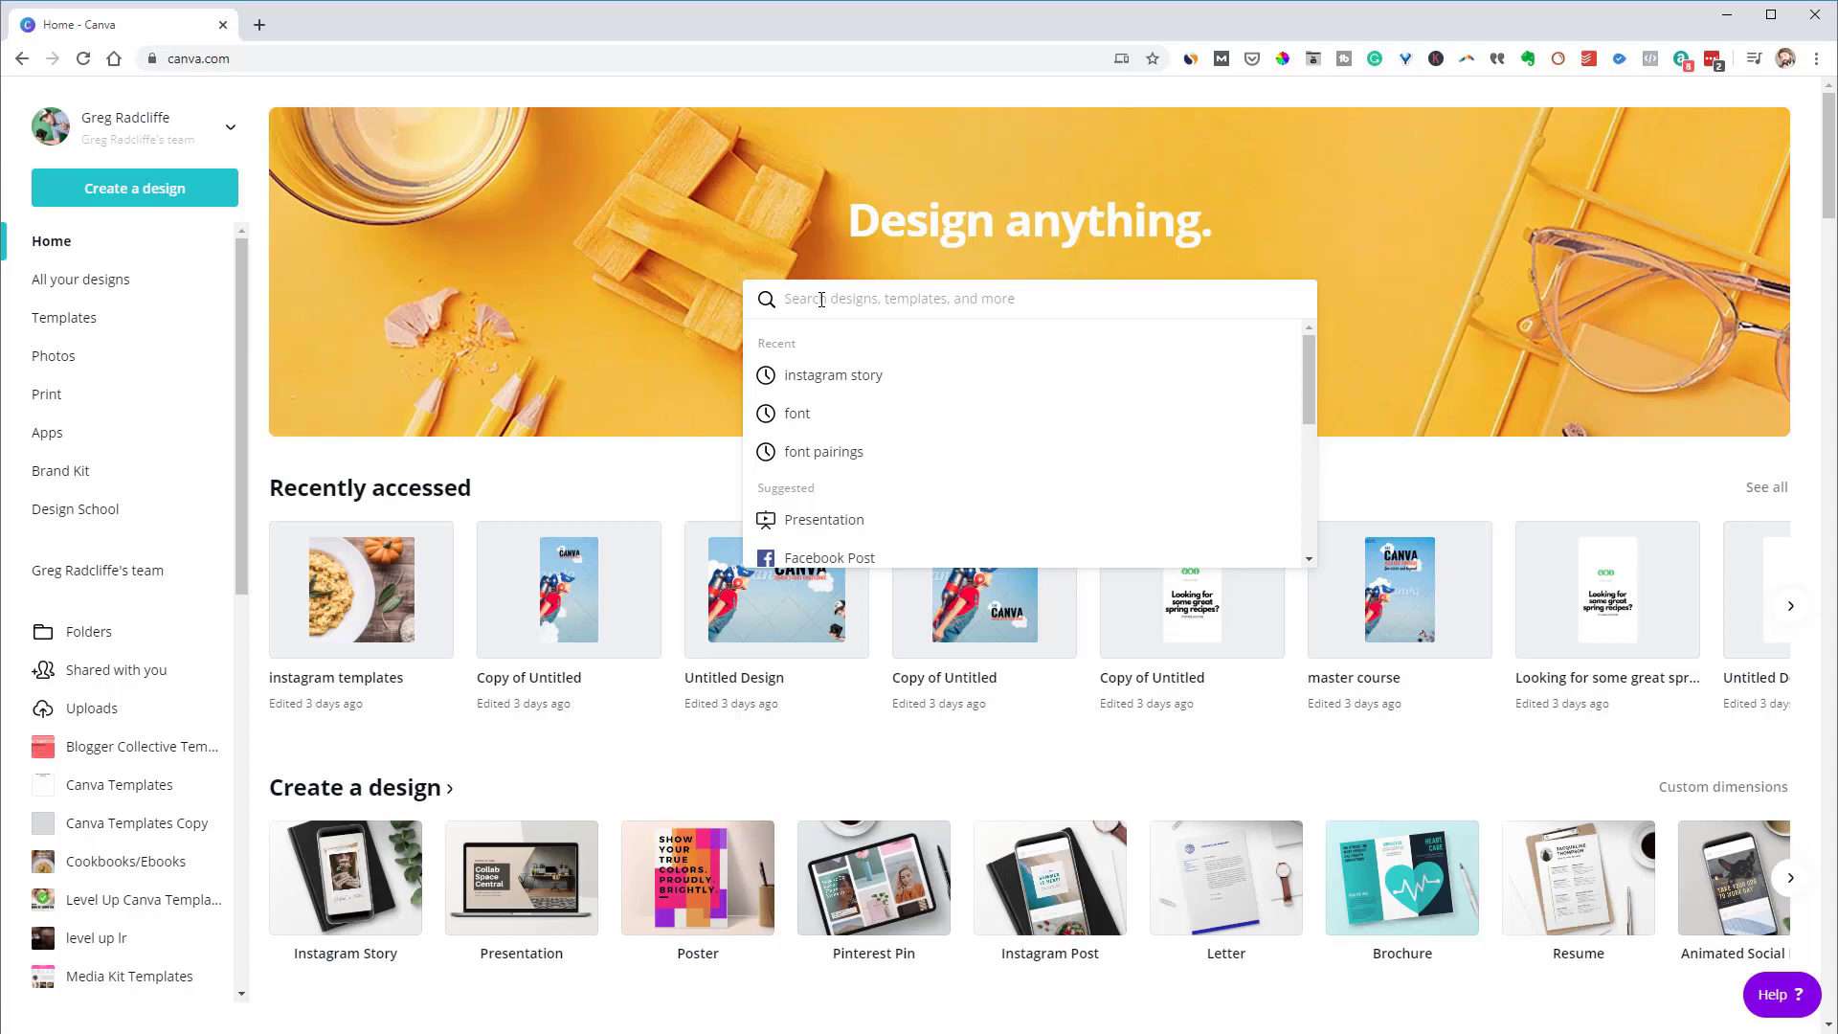
# Search for 'ebook cover' and run the Ebook Cover suggestion
pyautogui.write('canv')
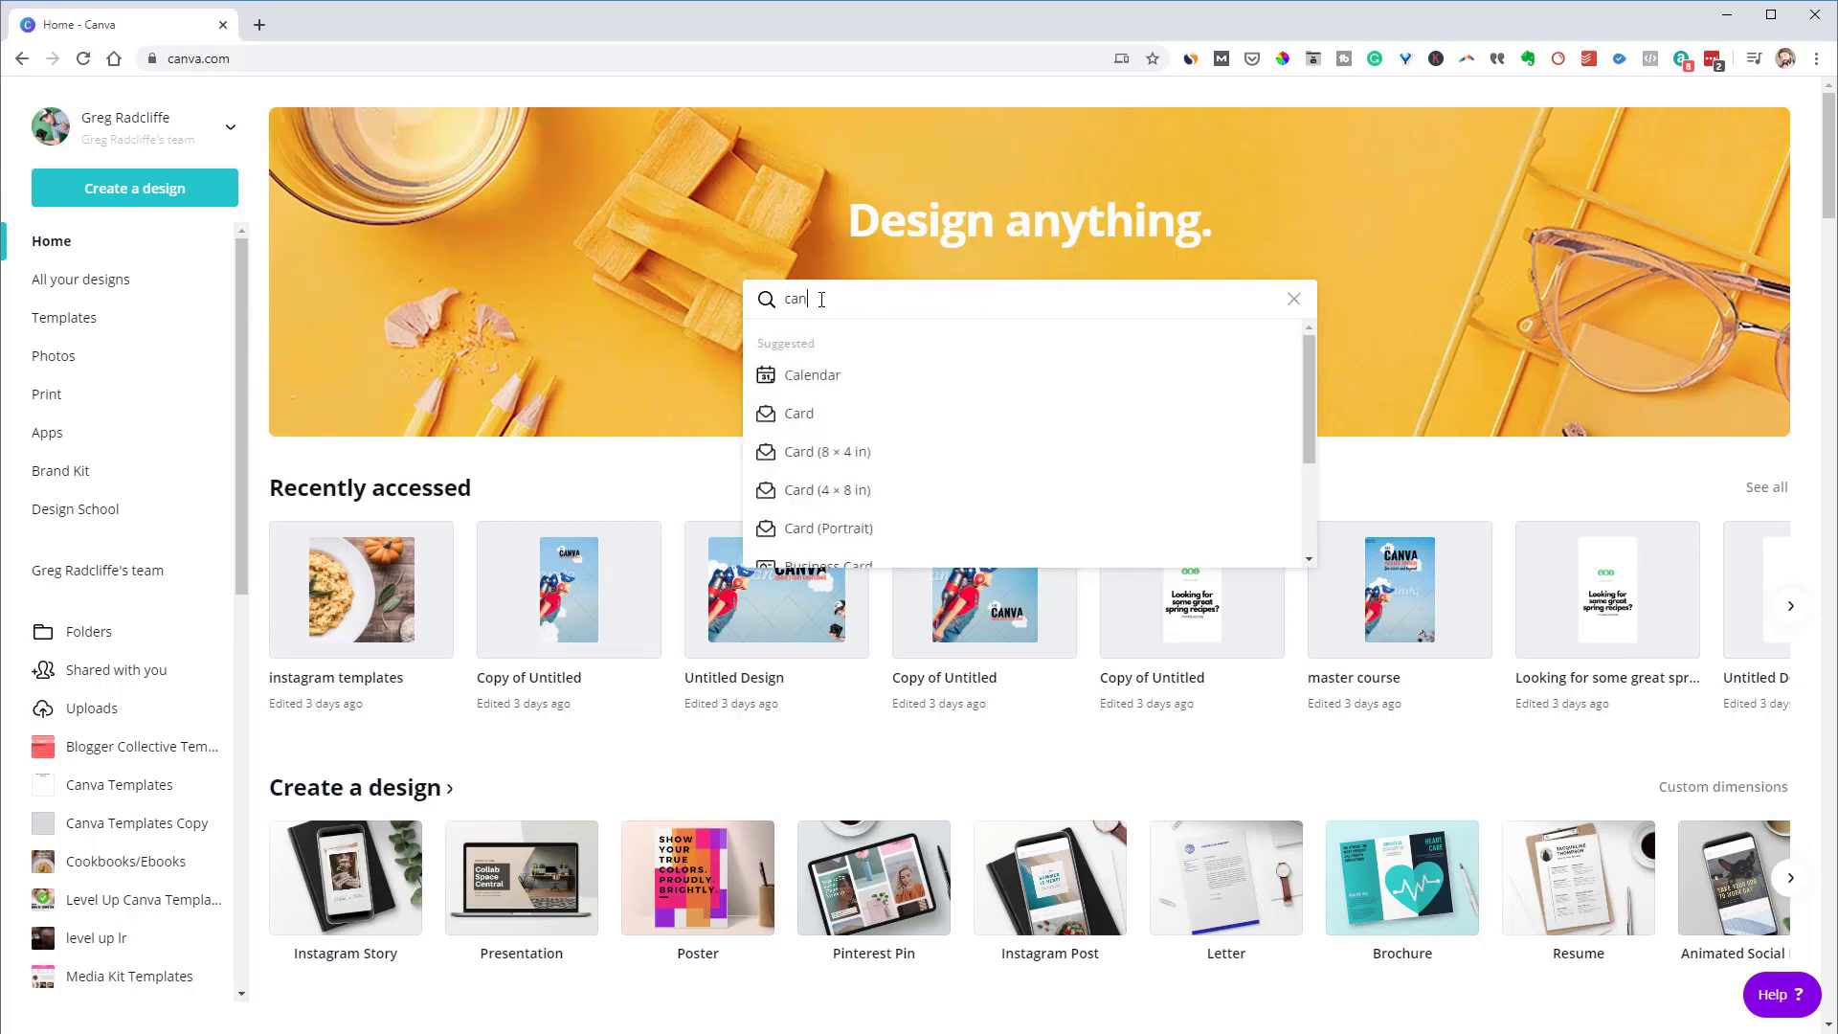
pyautogui.press('BackSpace')
pyautogui.press('BackSpace')
pyautogui.press('BackSpace')
pyautogui.press('BackSpace')
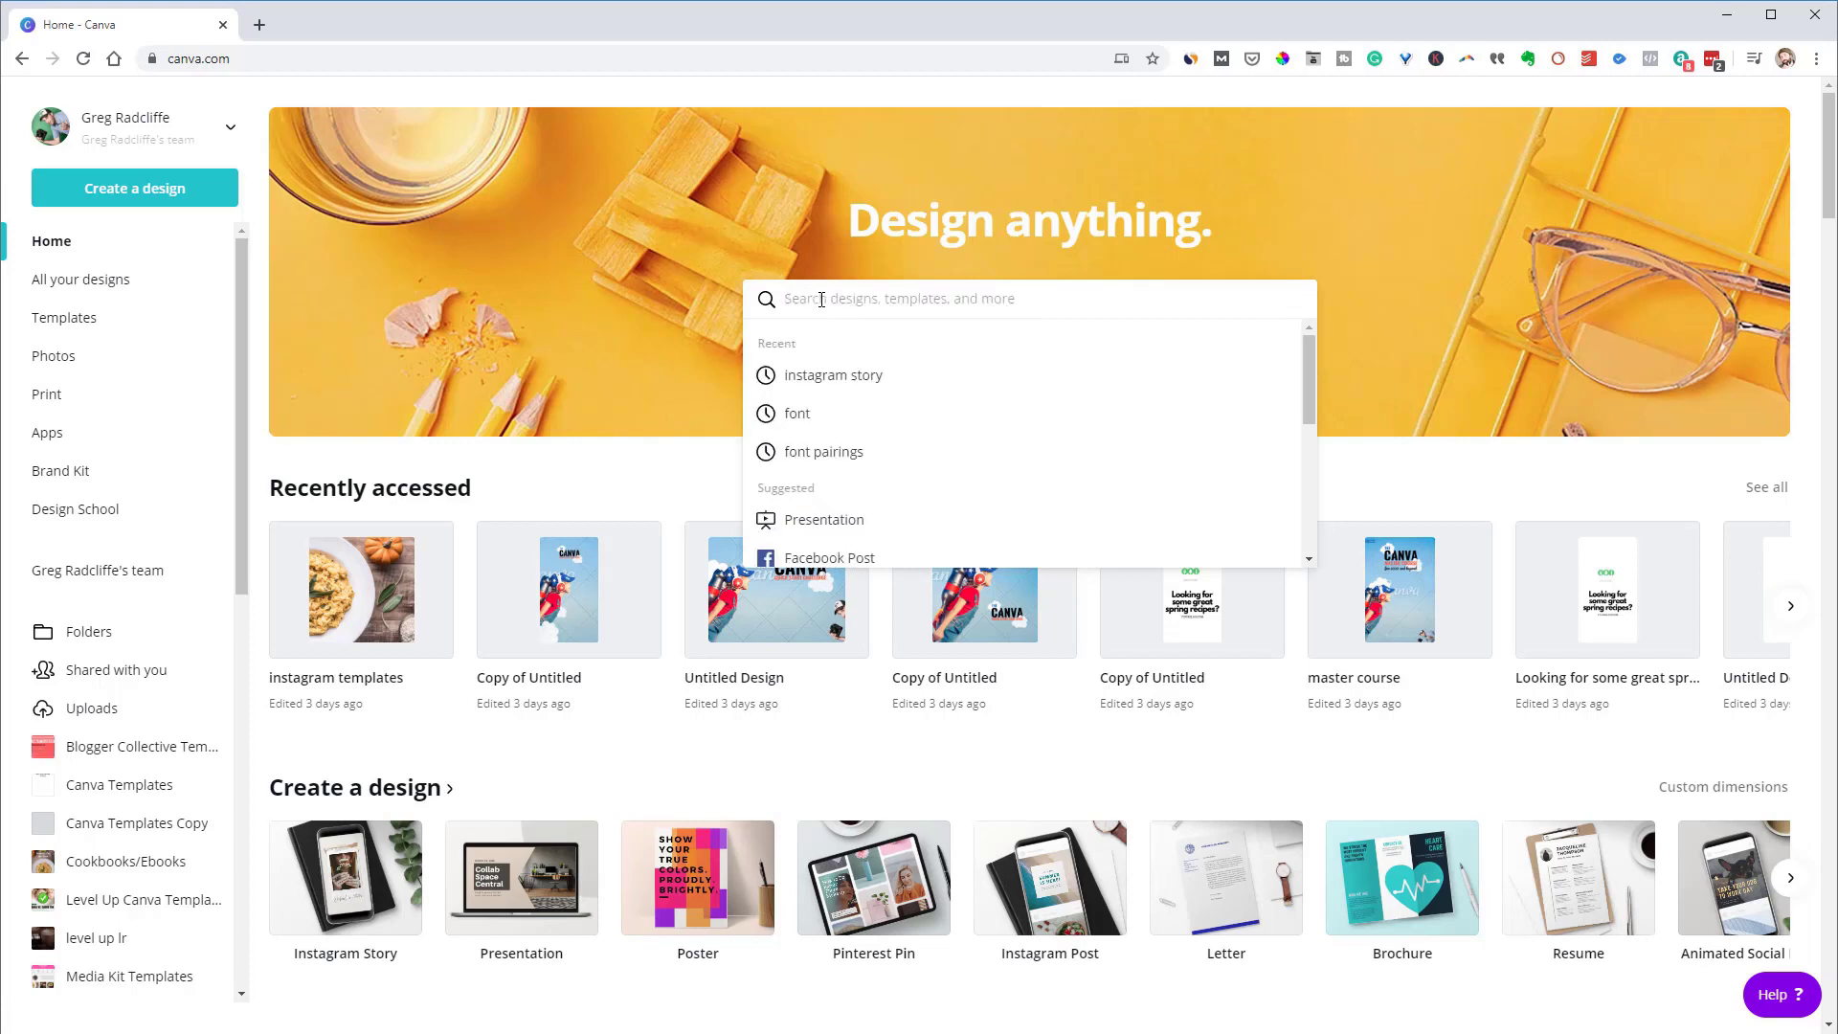
pyautogui.write('ebook c')
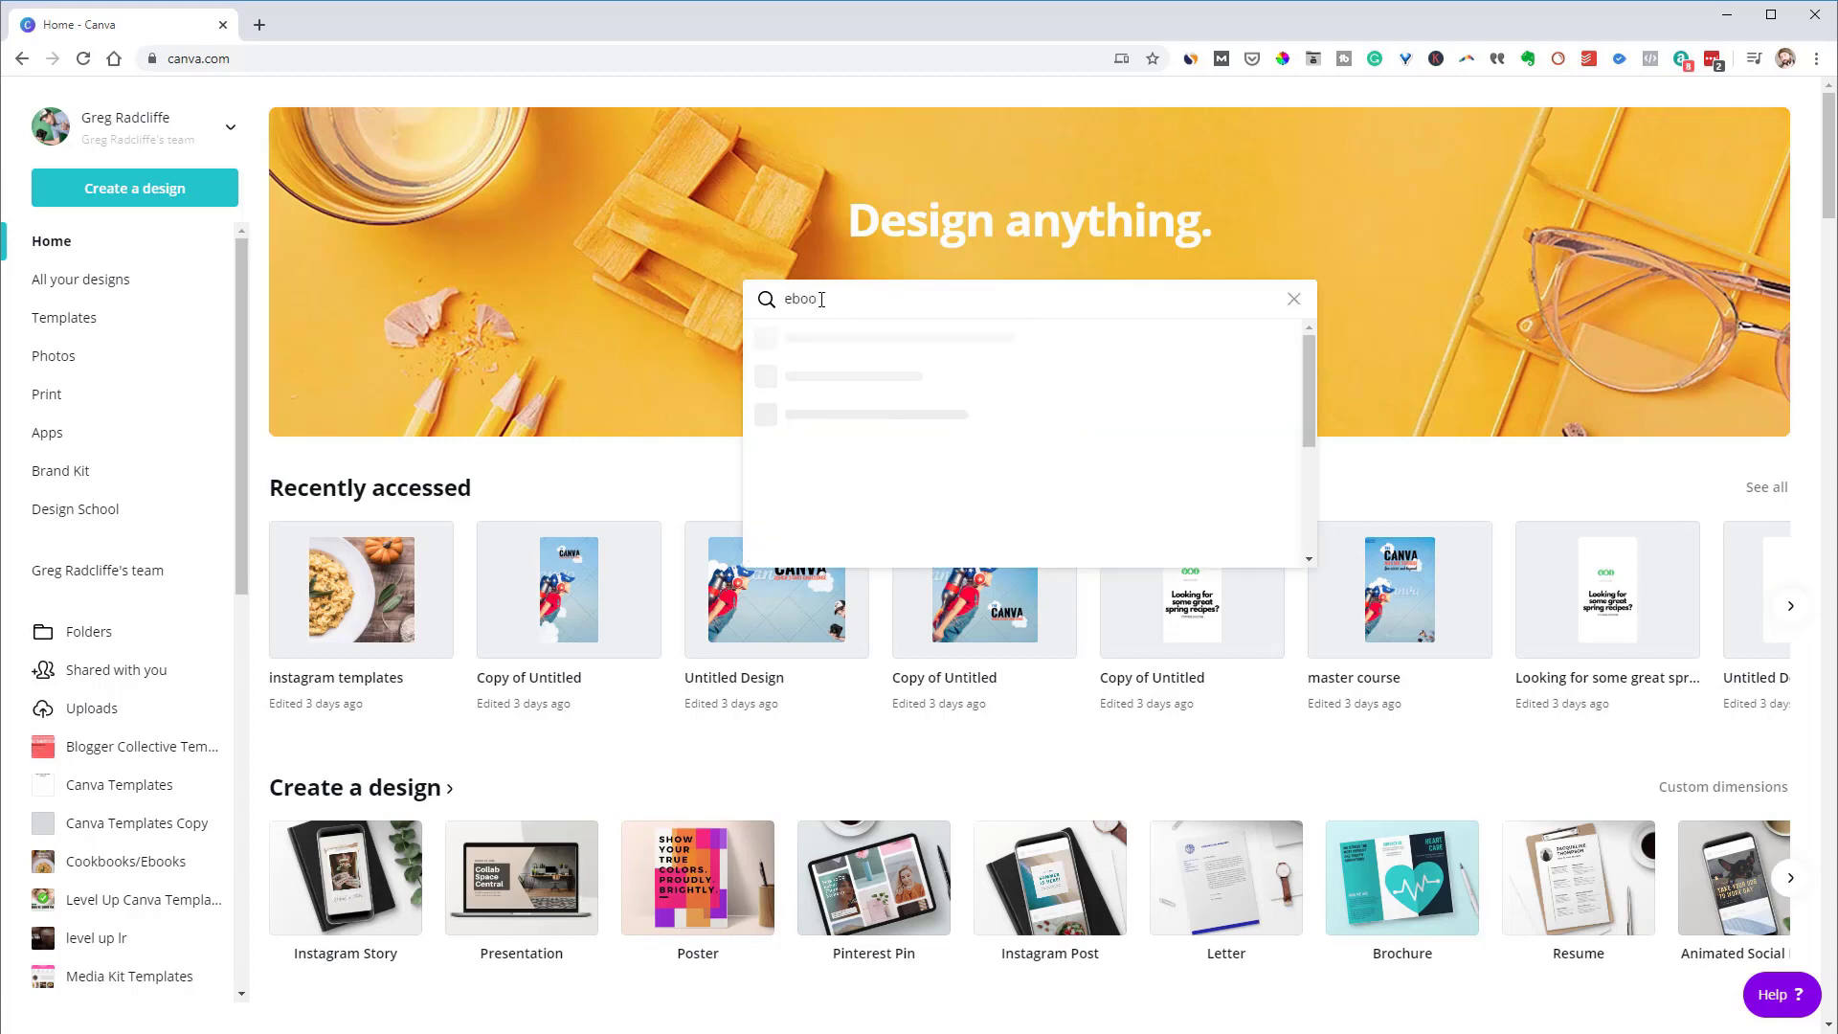
pyautogui.press('Down')
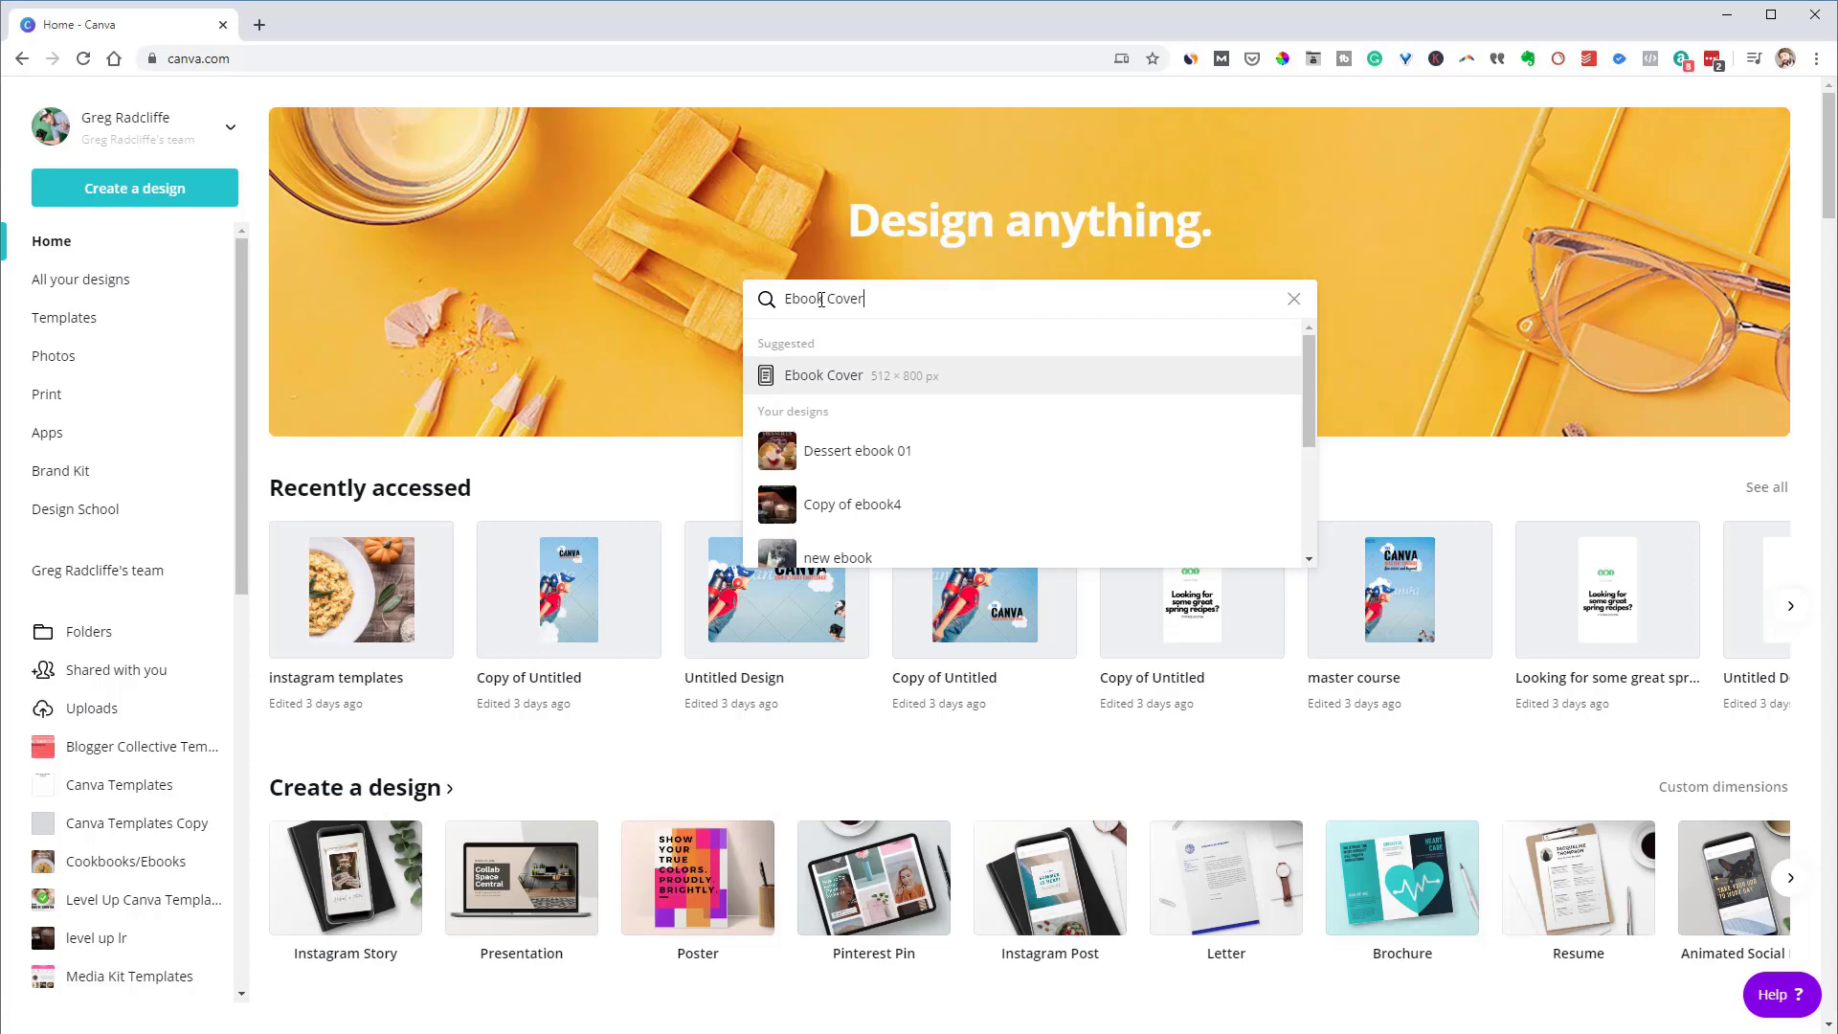
pyautogui.press('Return')
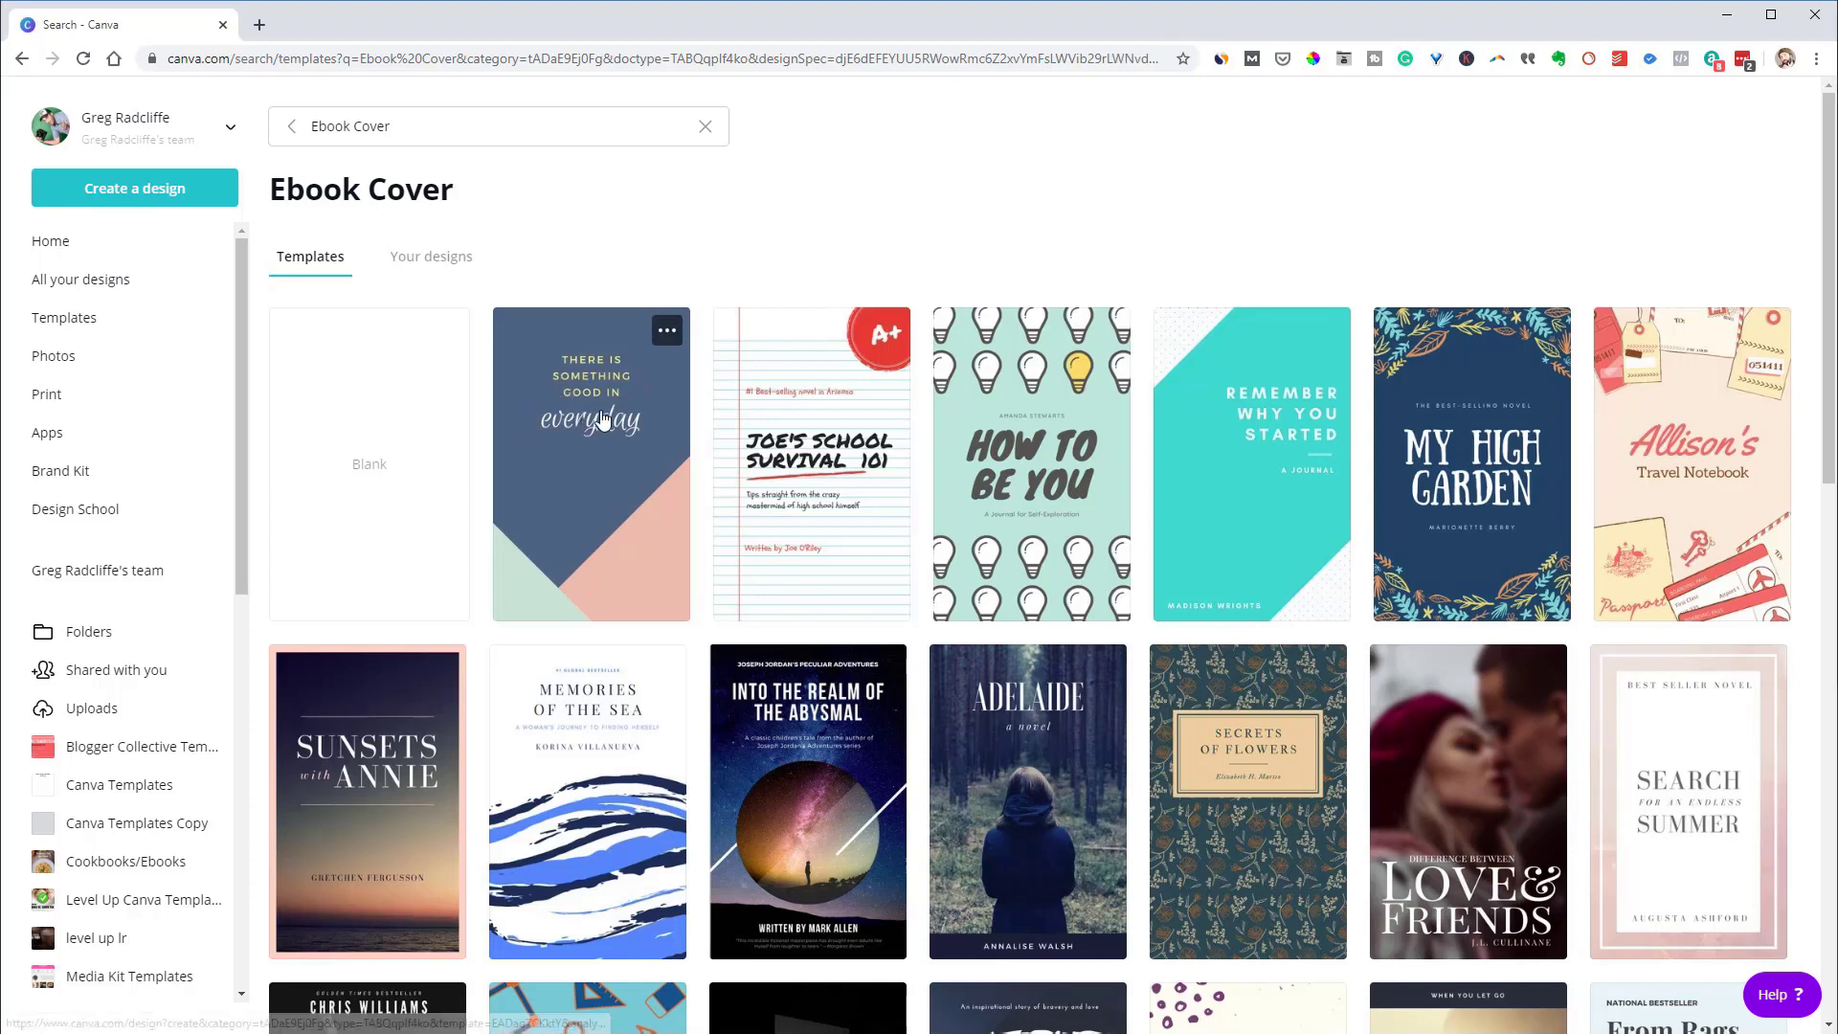
# Go back from the Ebook Cover results, rerun the search, and return to Home
pyautogui.click(21, 58)
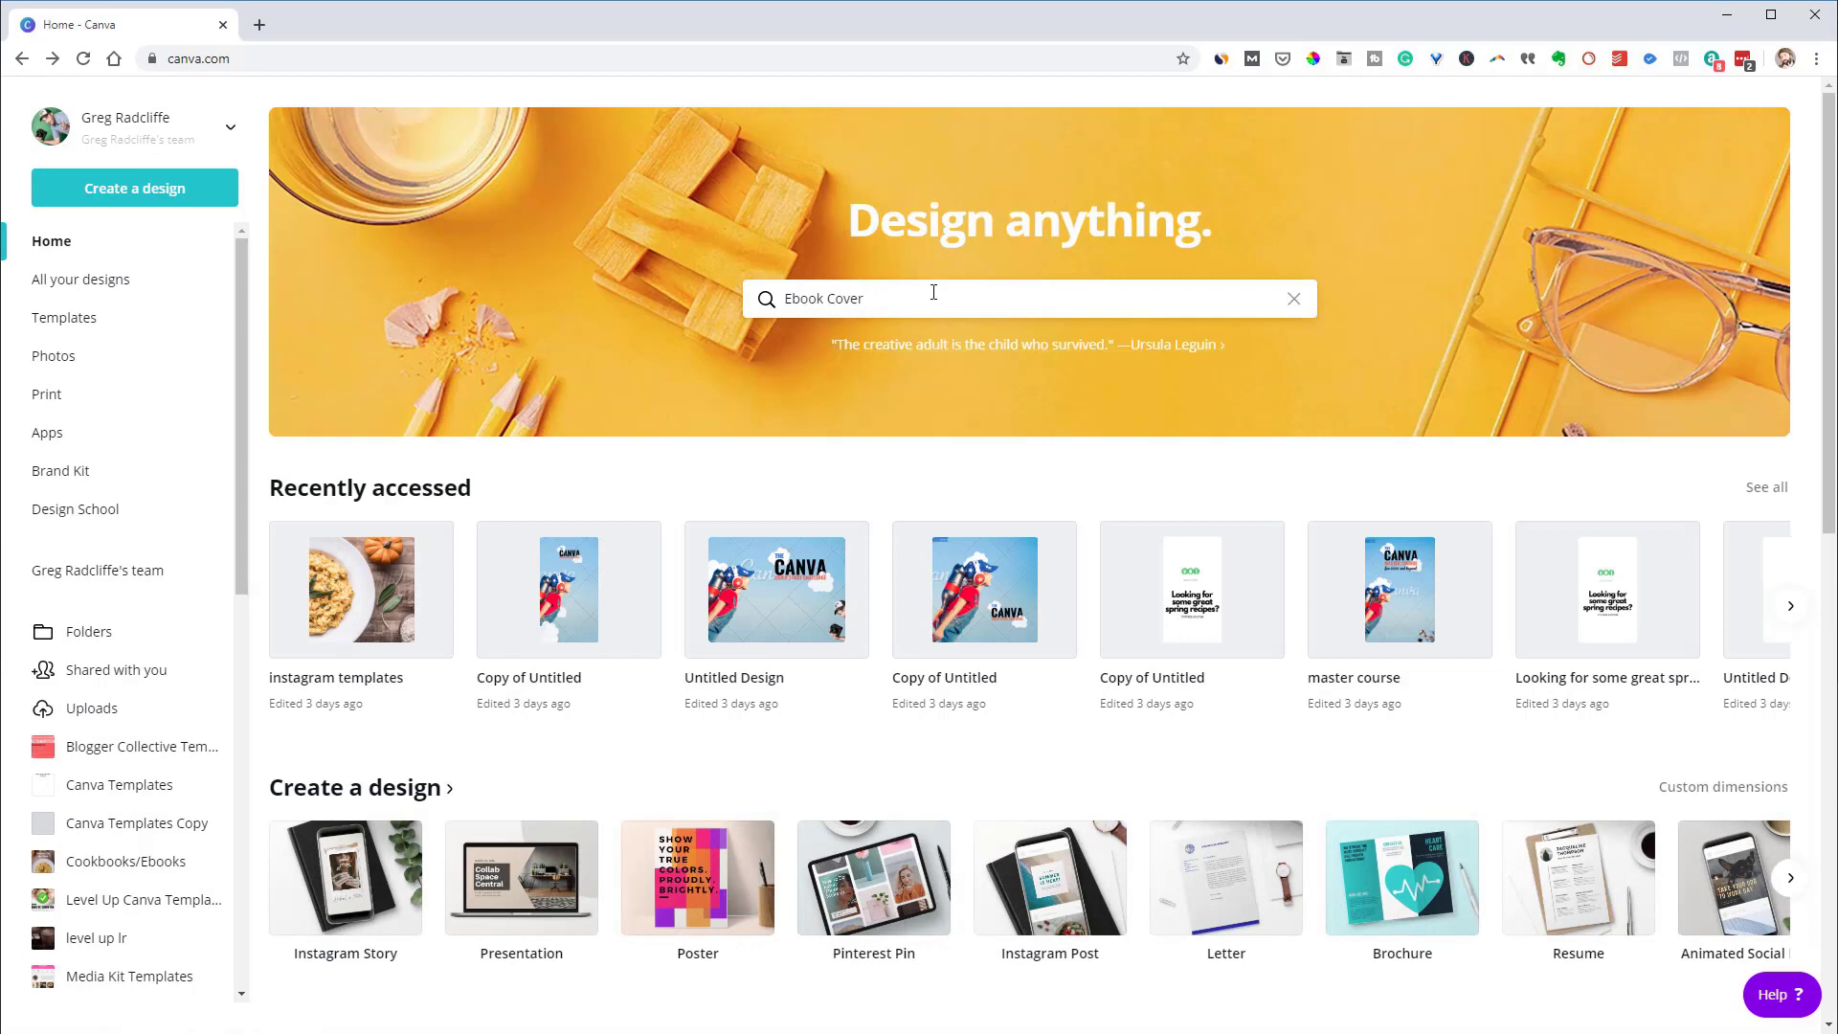
pyautogui.press('Return')
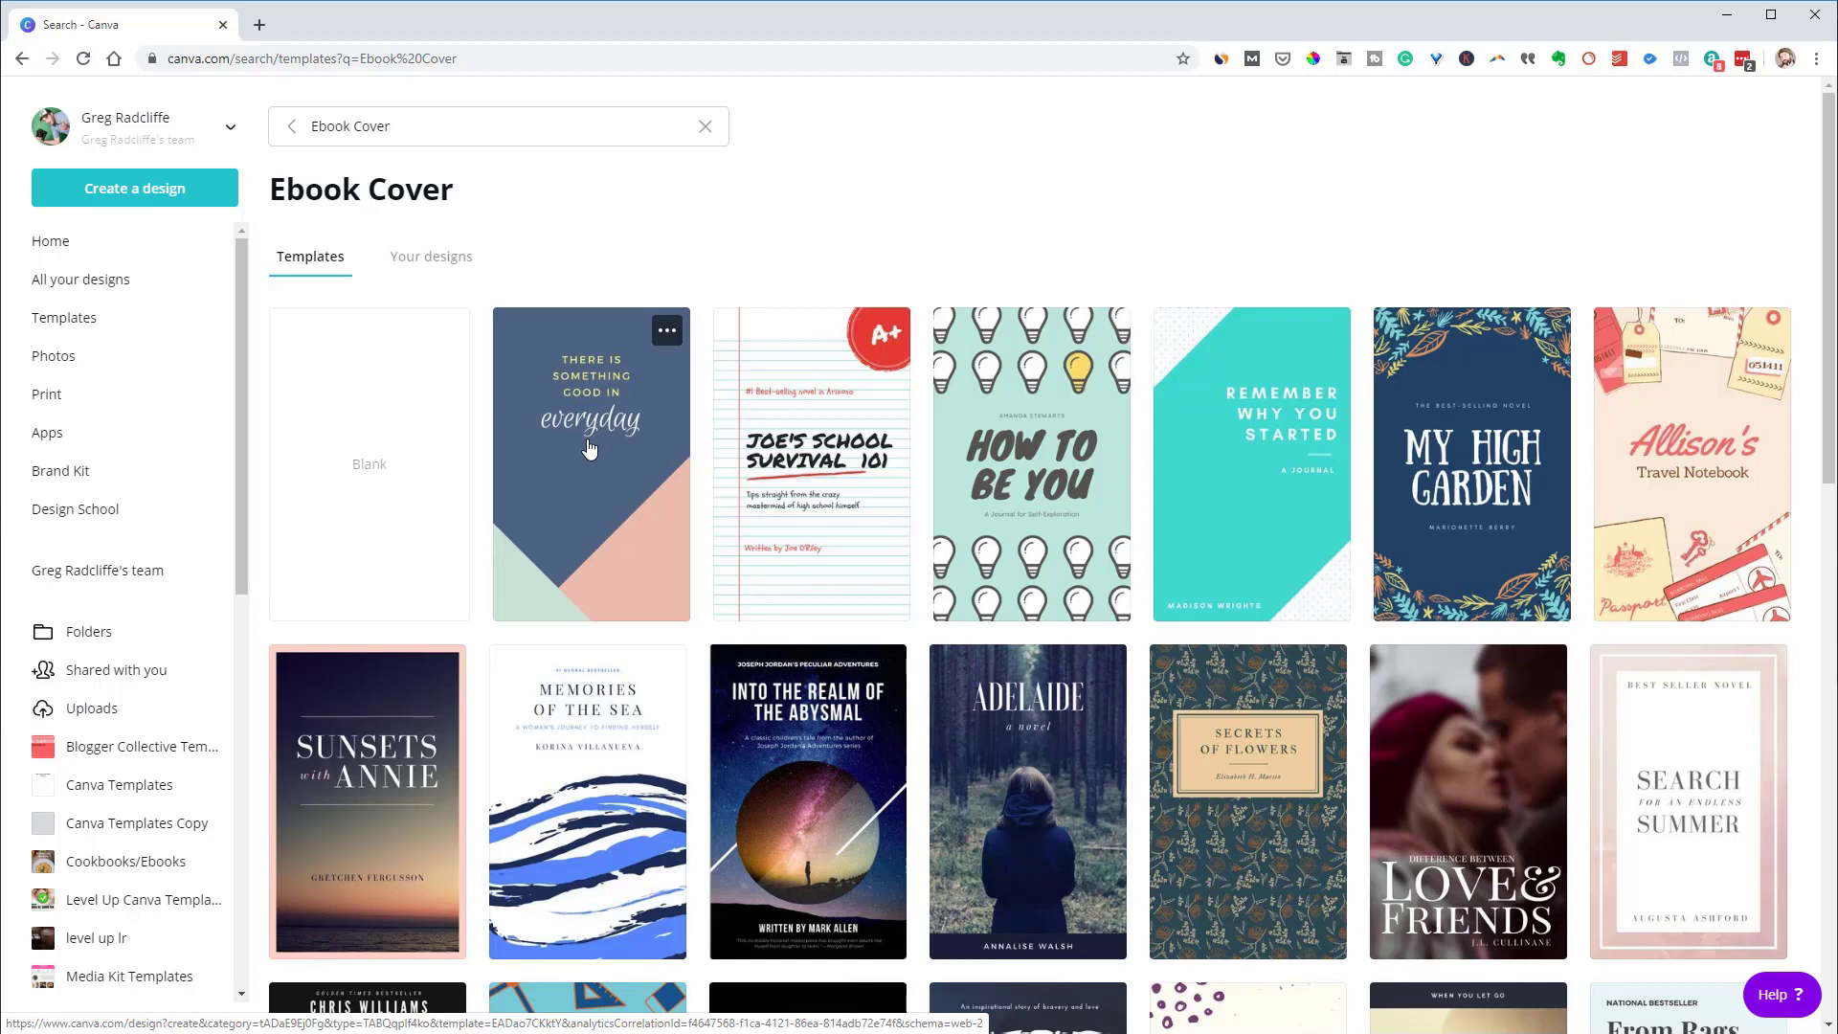
pyautogui.click(112, 248)
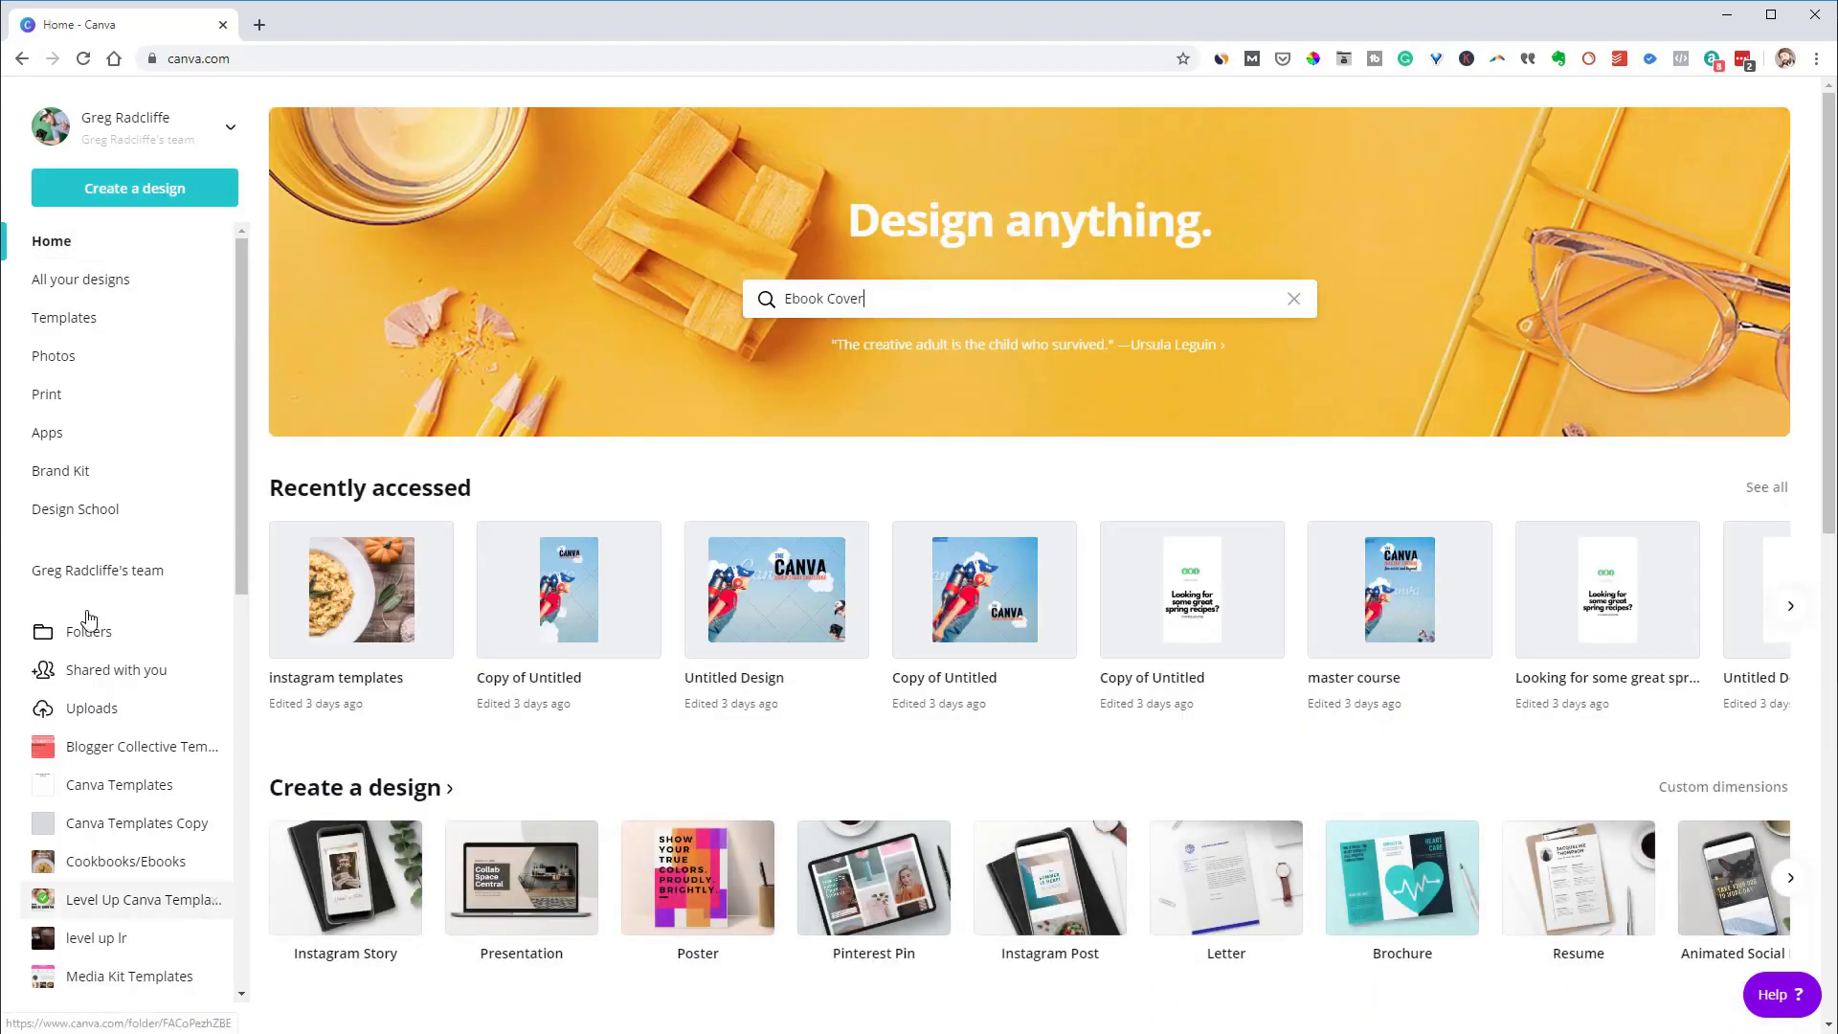
# Create a Book Cover design and apply the Typography for Kids template, briefly trying By Hand
pyautogui.click(104, 192)
pyautogui.write('book')
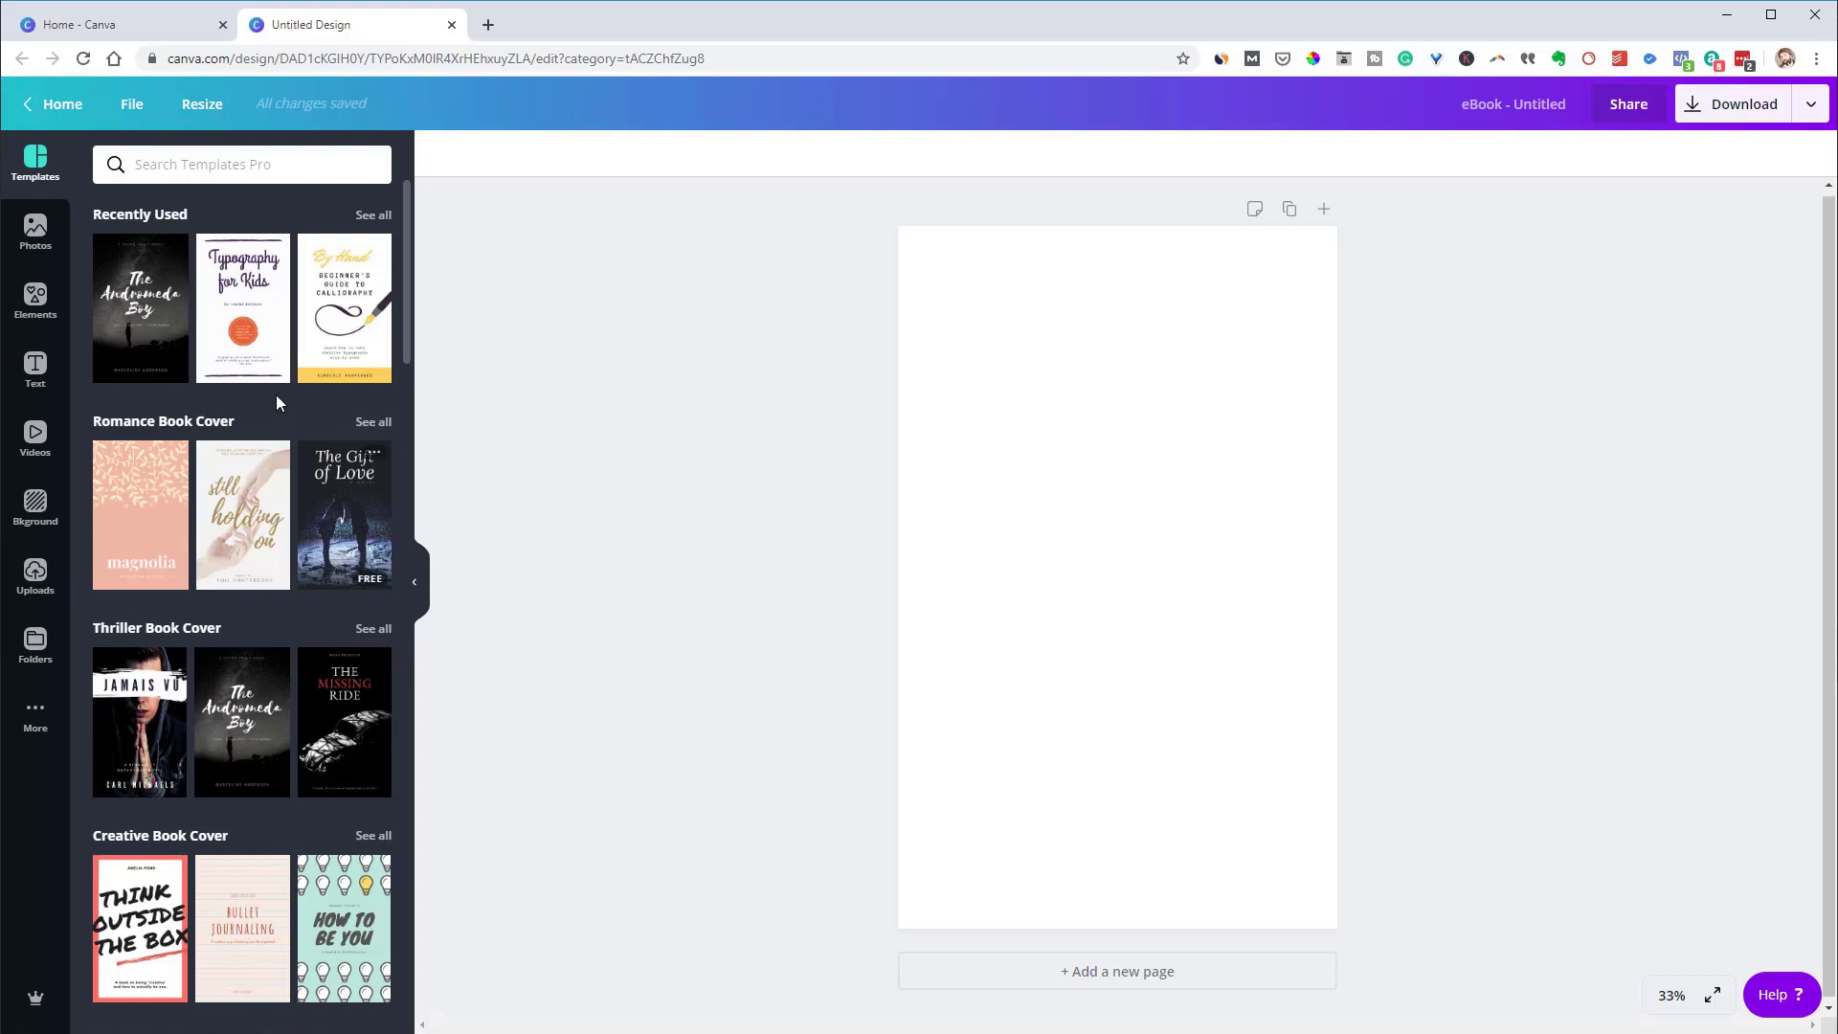
pyautogui.moveTo(243, 307); pyautogui.dragTo(1166, 479)
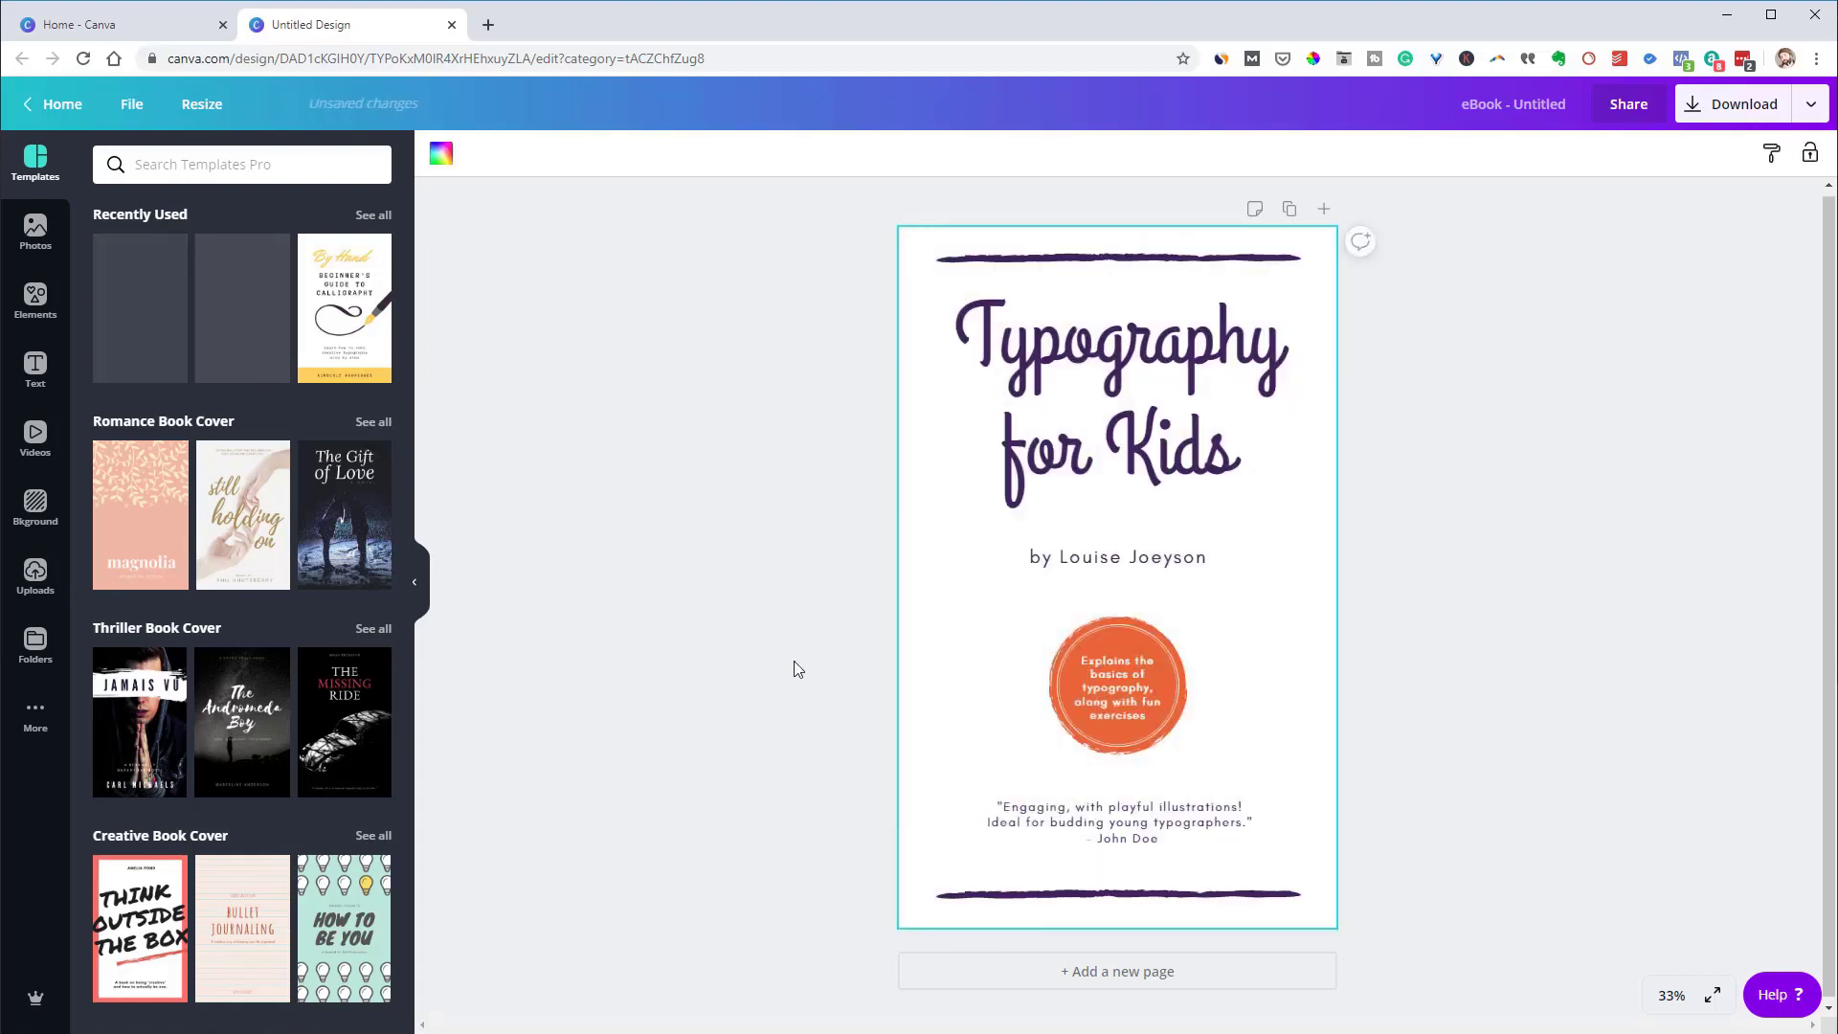
pyautogui.click(335, 368)
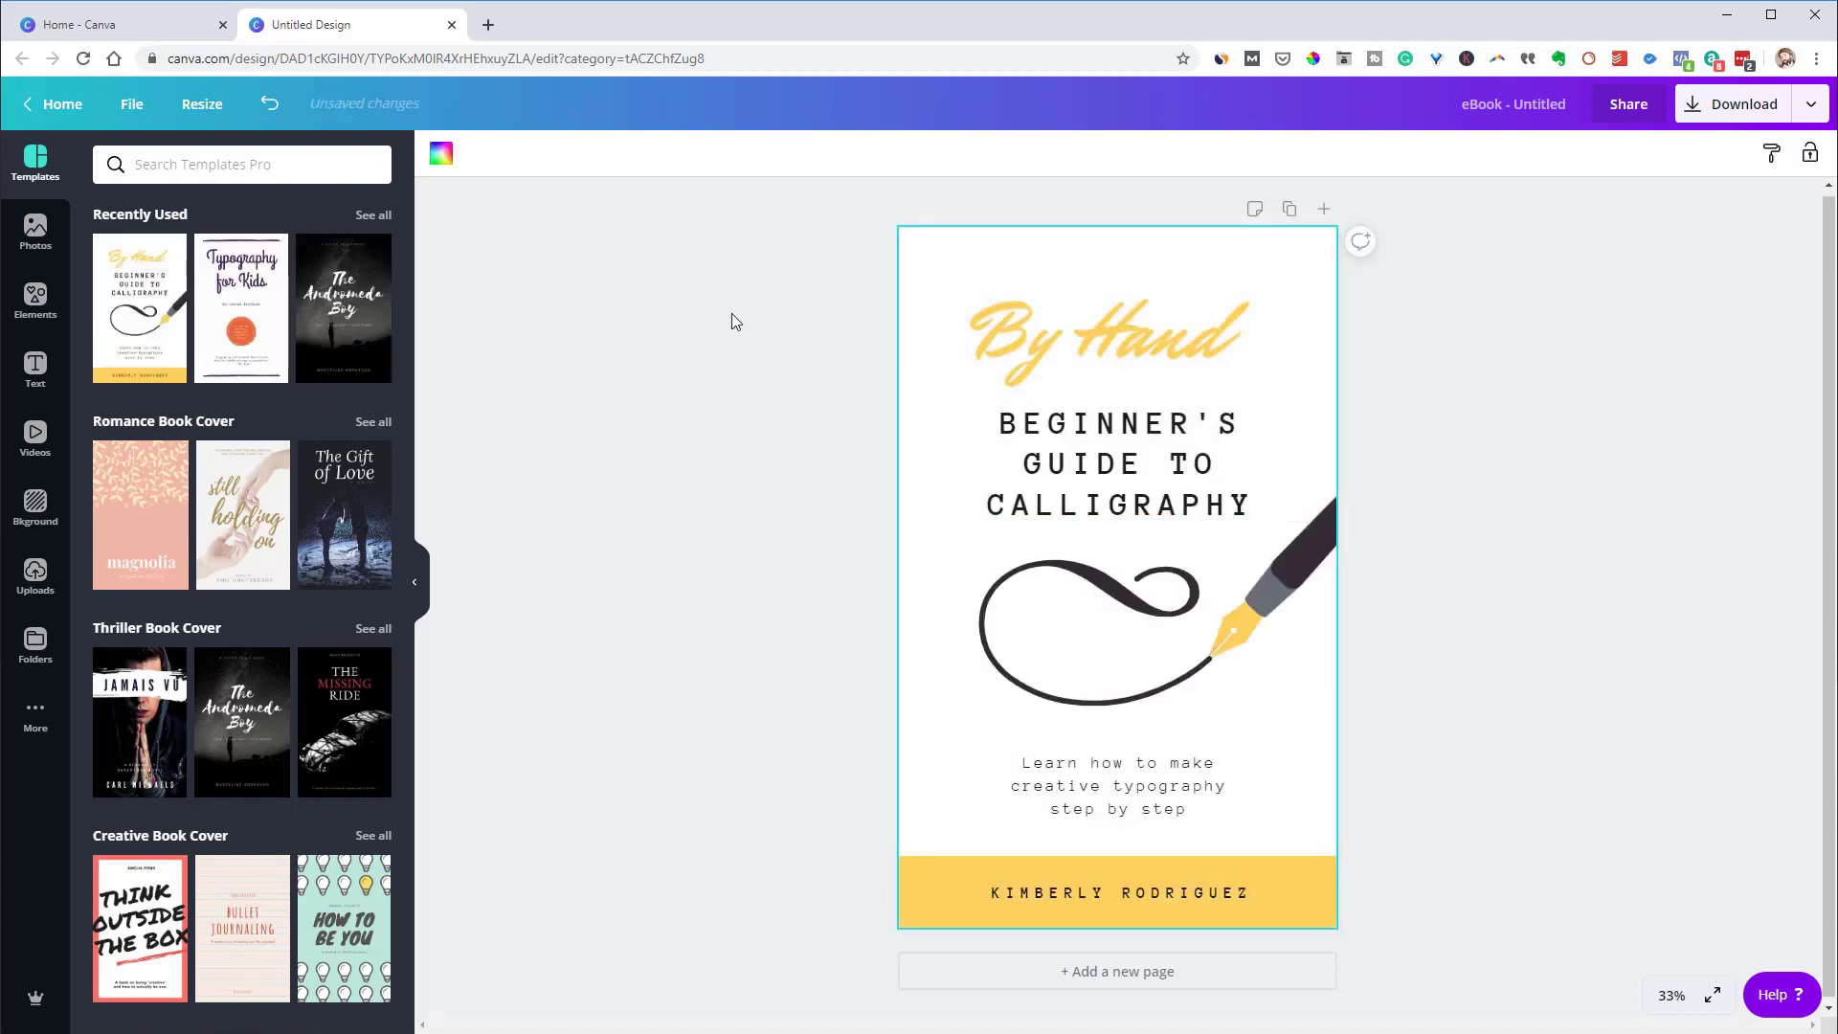
pyautogui.click(253, 311)
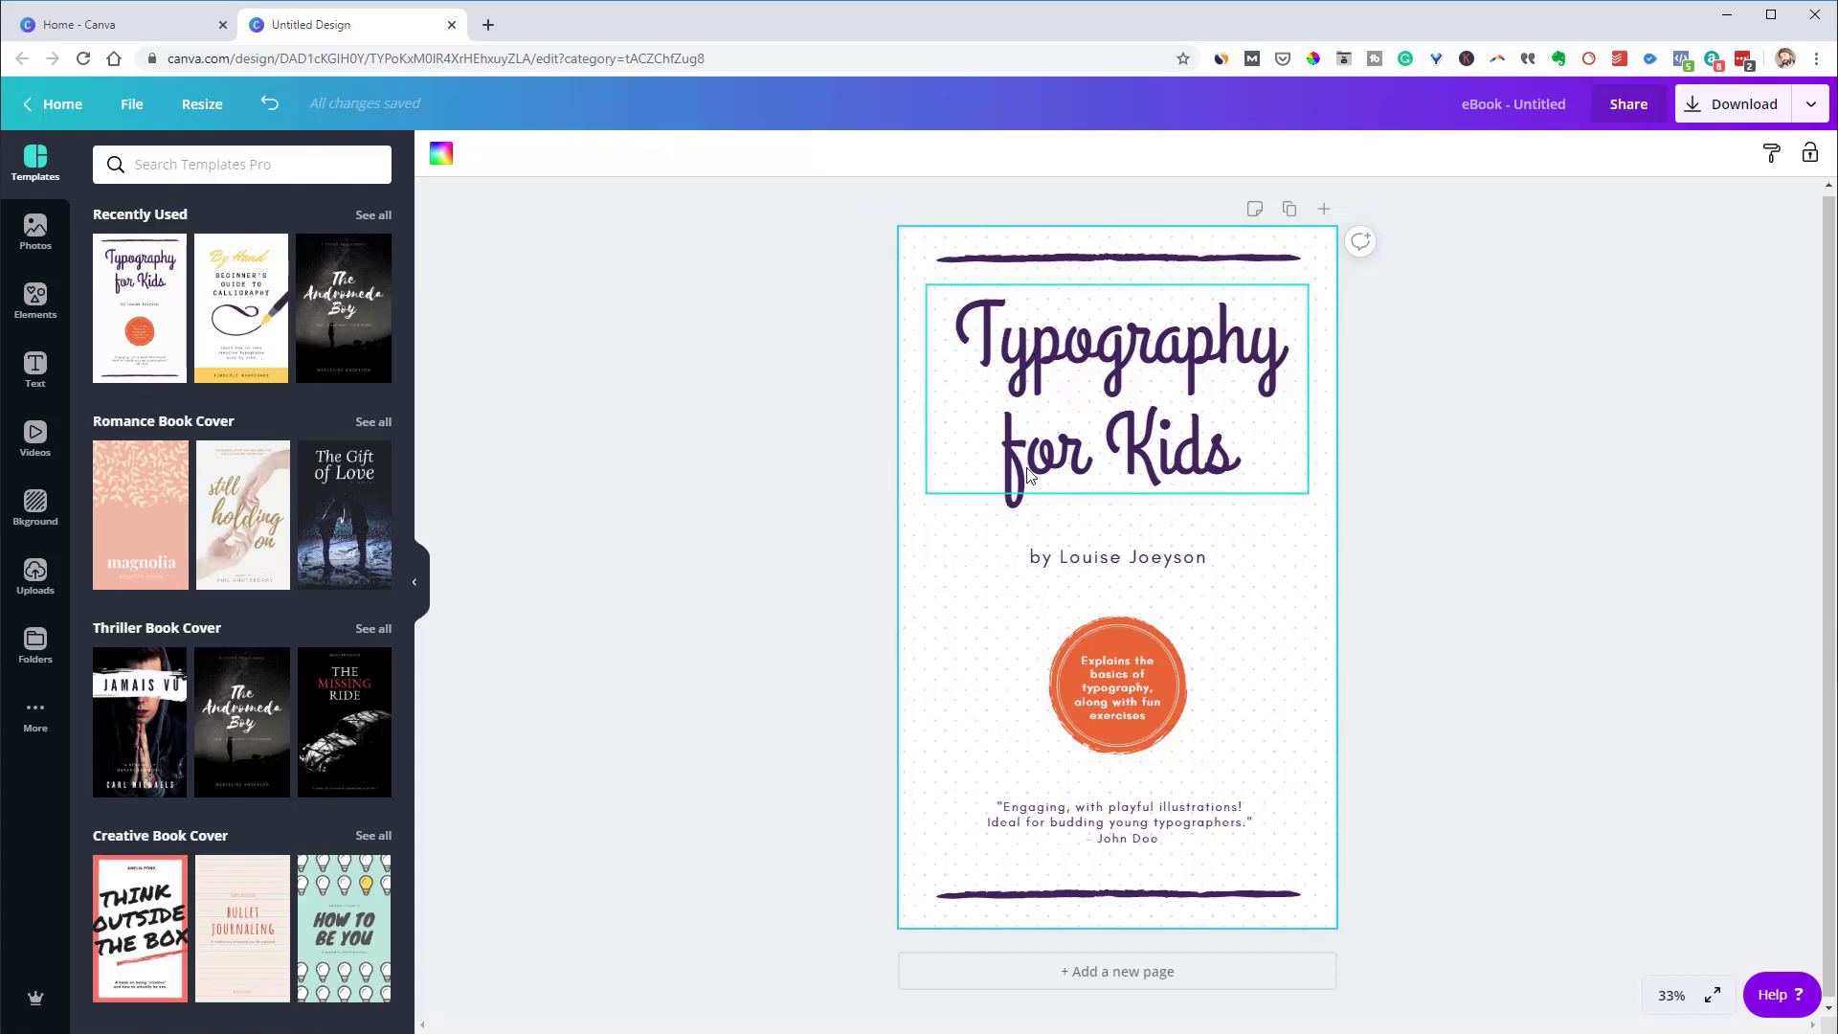
pyautogui.scroll(-3, 233, 718)
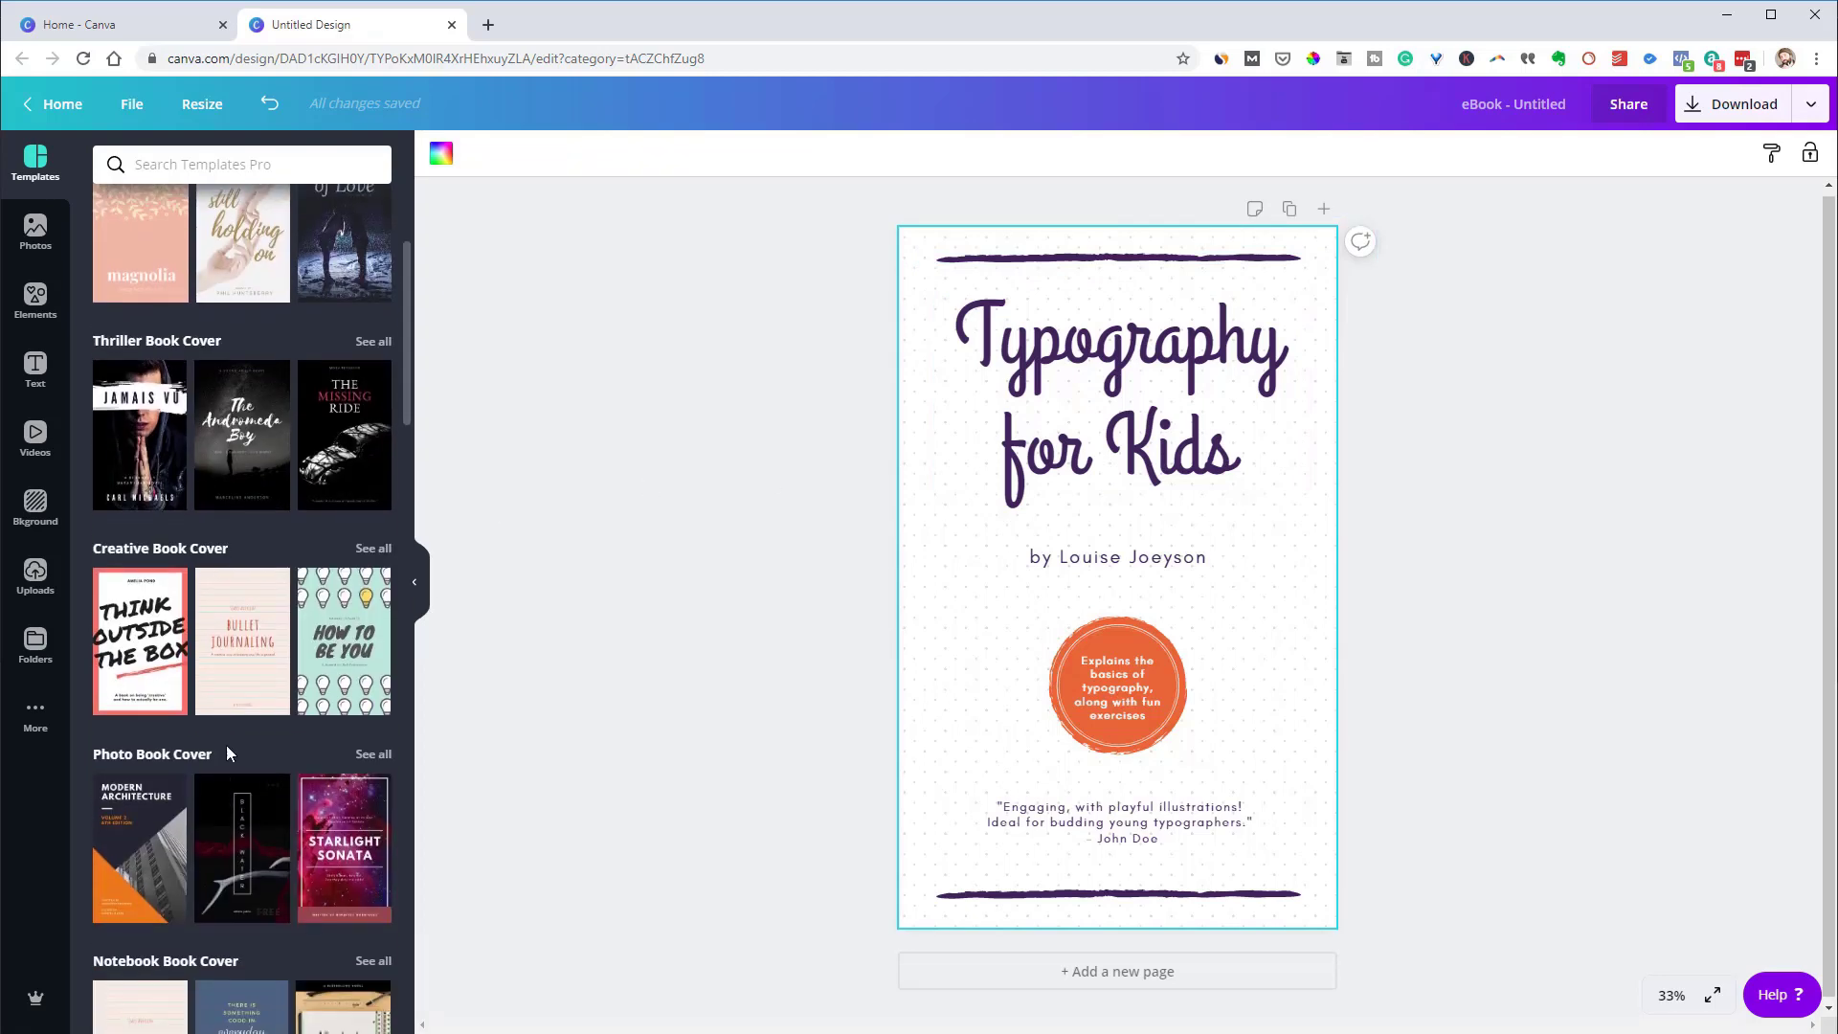
pyautogui.scroll(-2, 267, 745)
pyautogui.scroll(5, 290, 649)
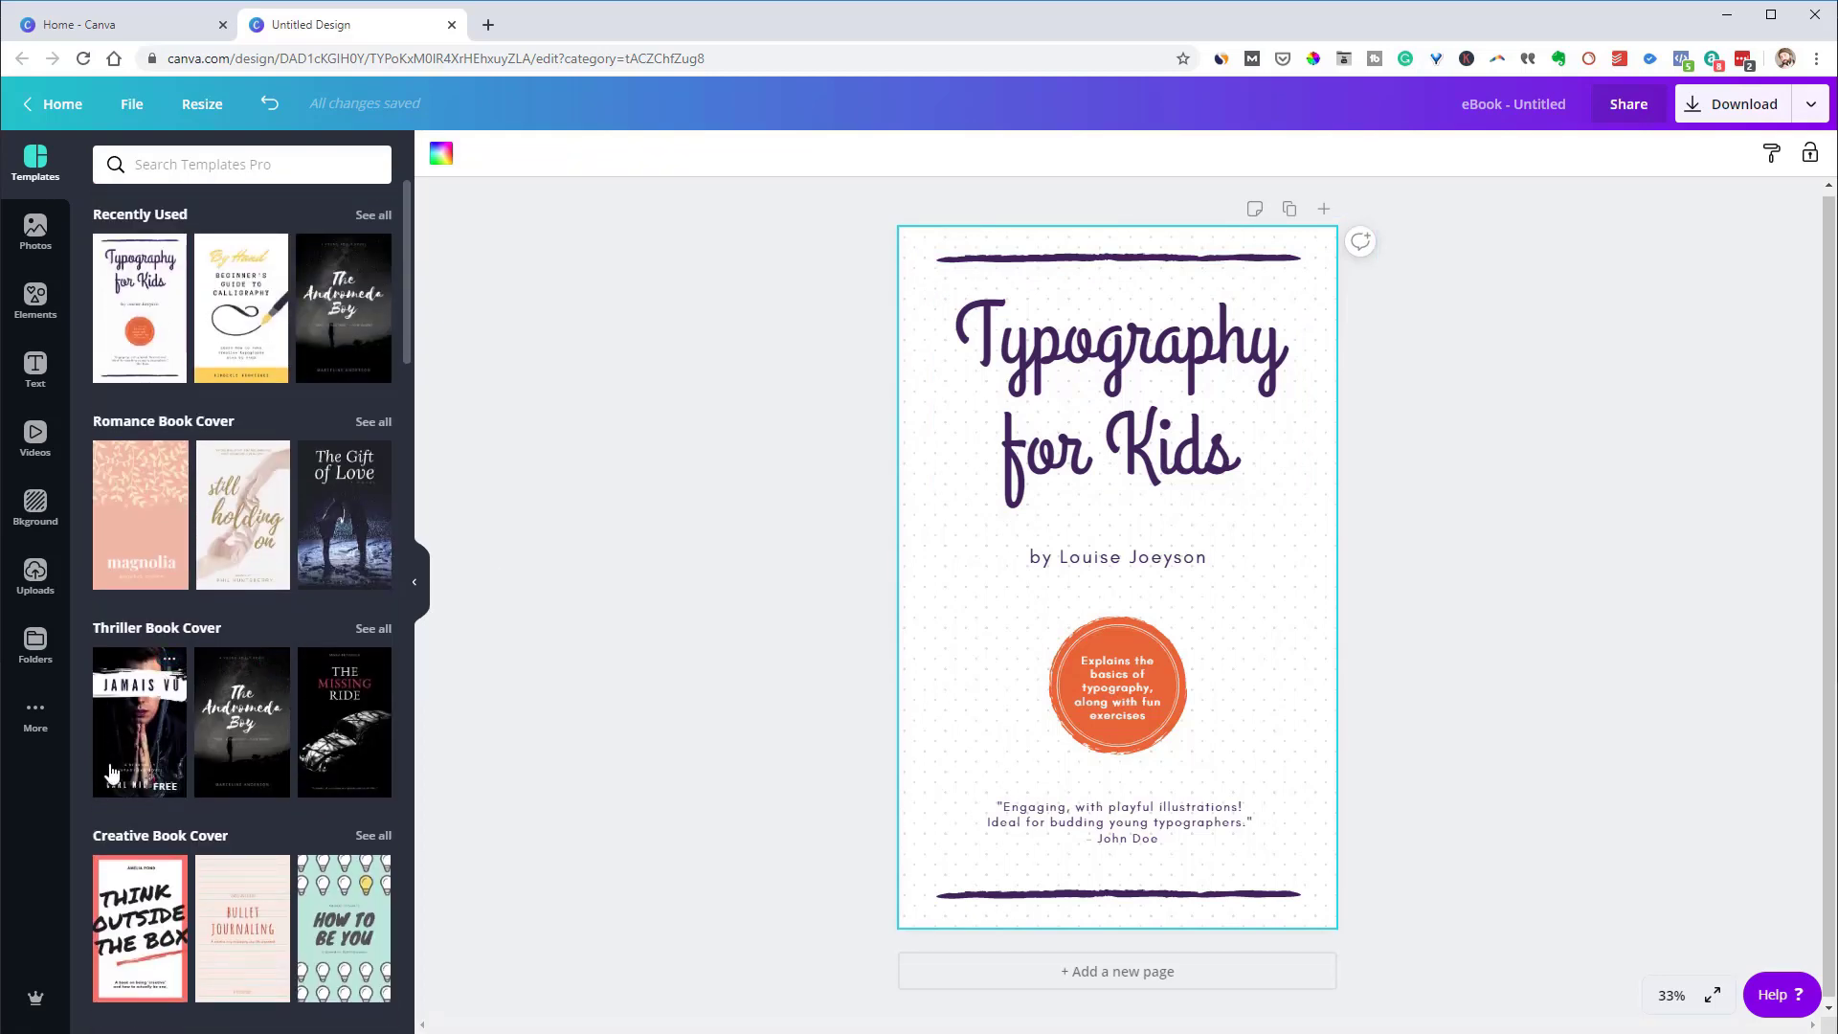
pyautogui.scroll(-1, 137, 739)
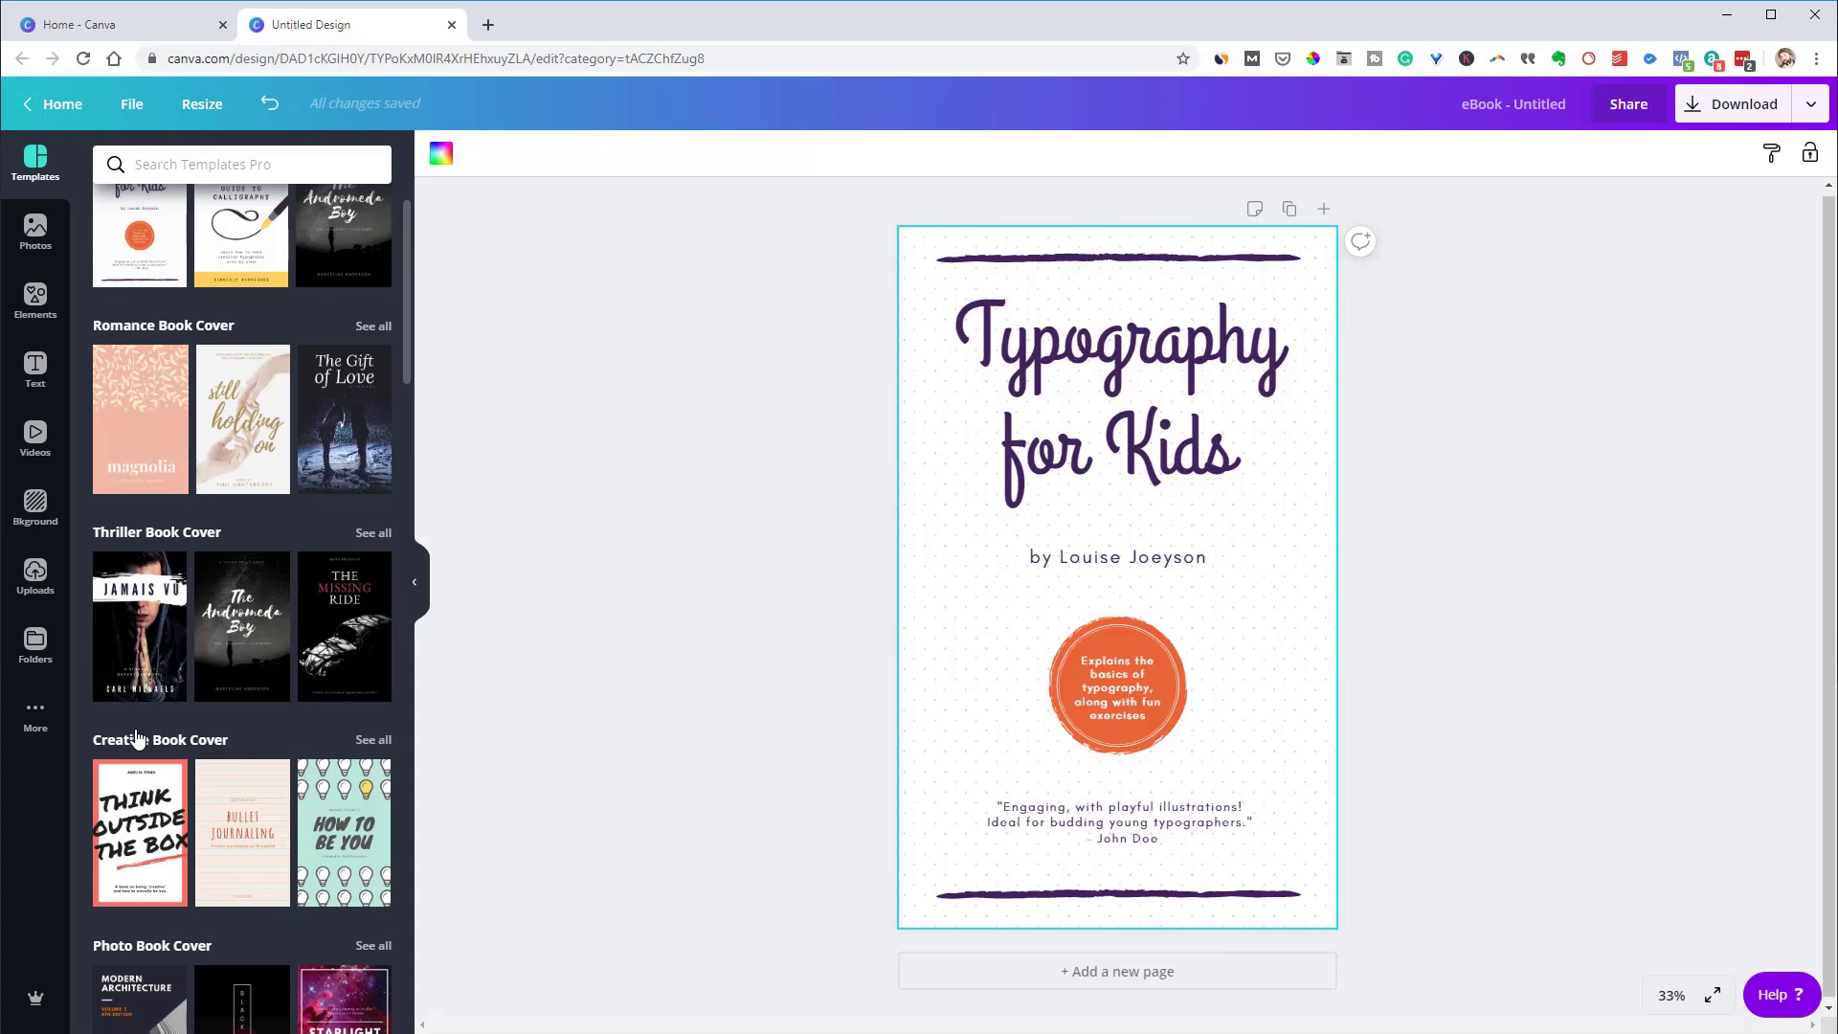
pyautogui.scroll(1, 180, 710)
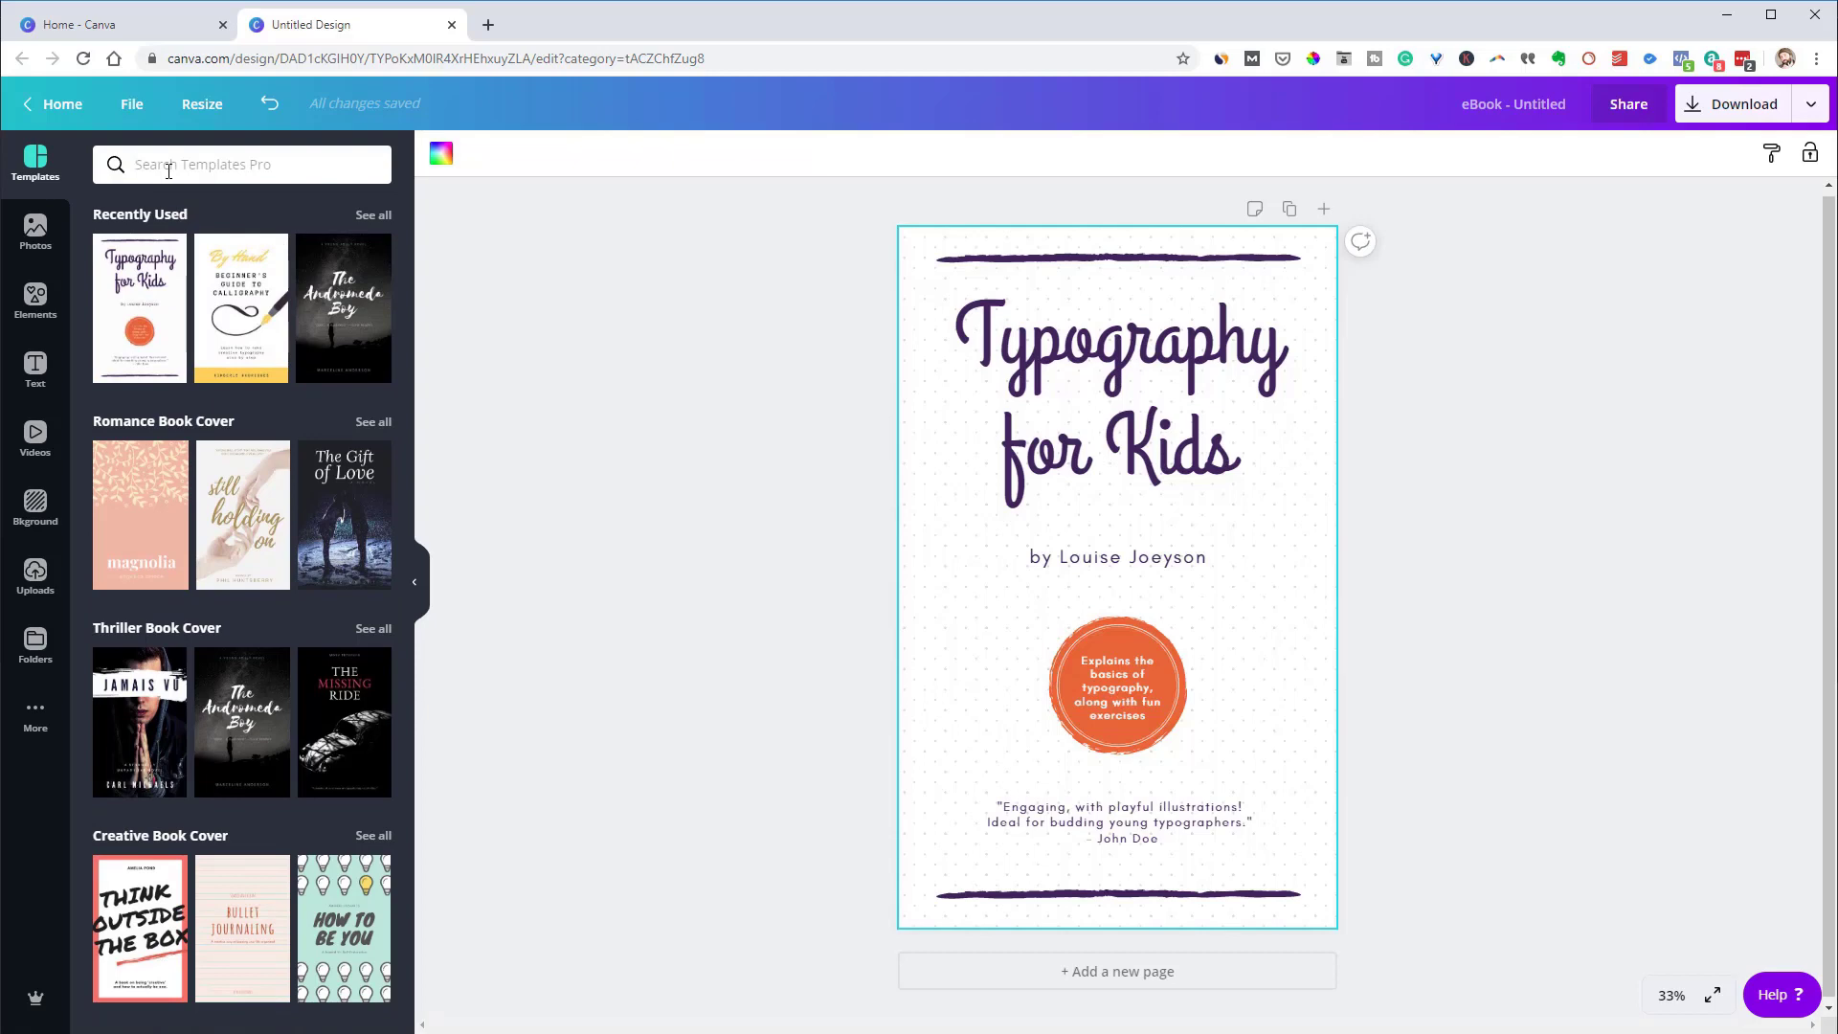
pyautogui.write('computers')
pyautogui.press('Return')
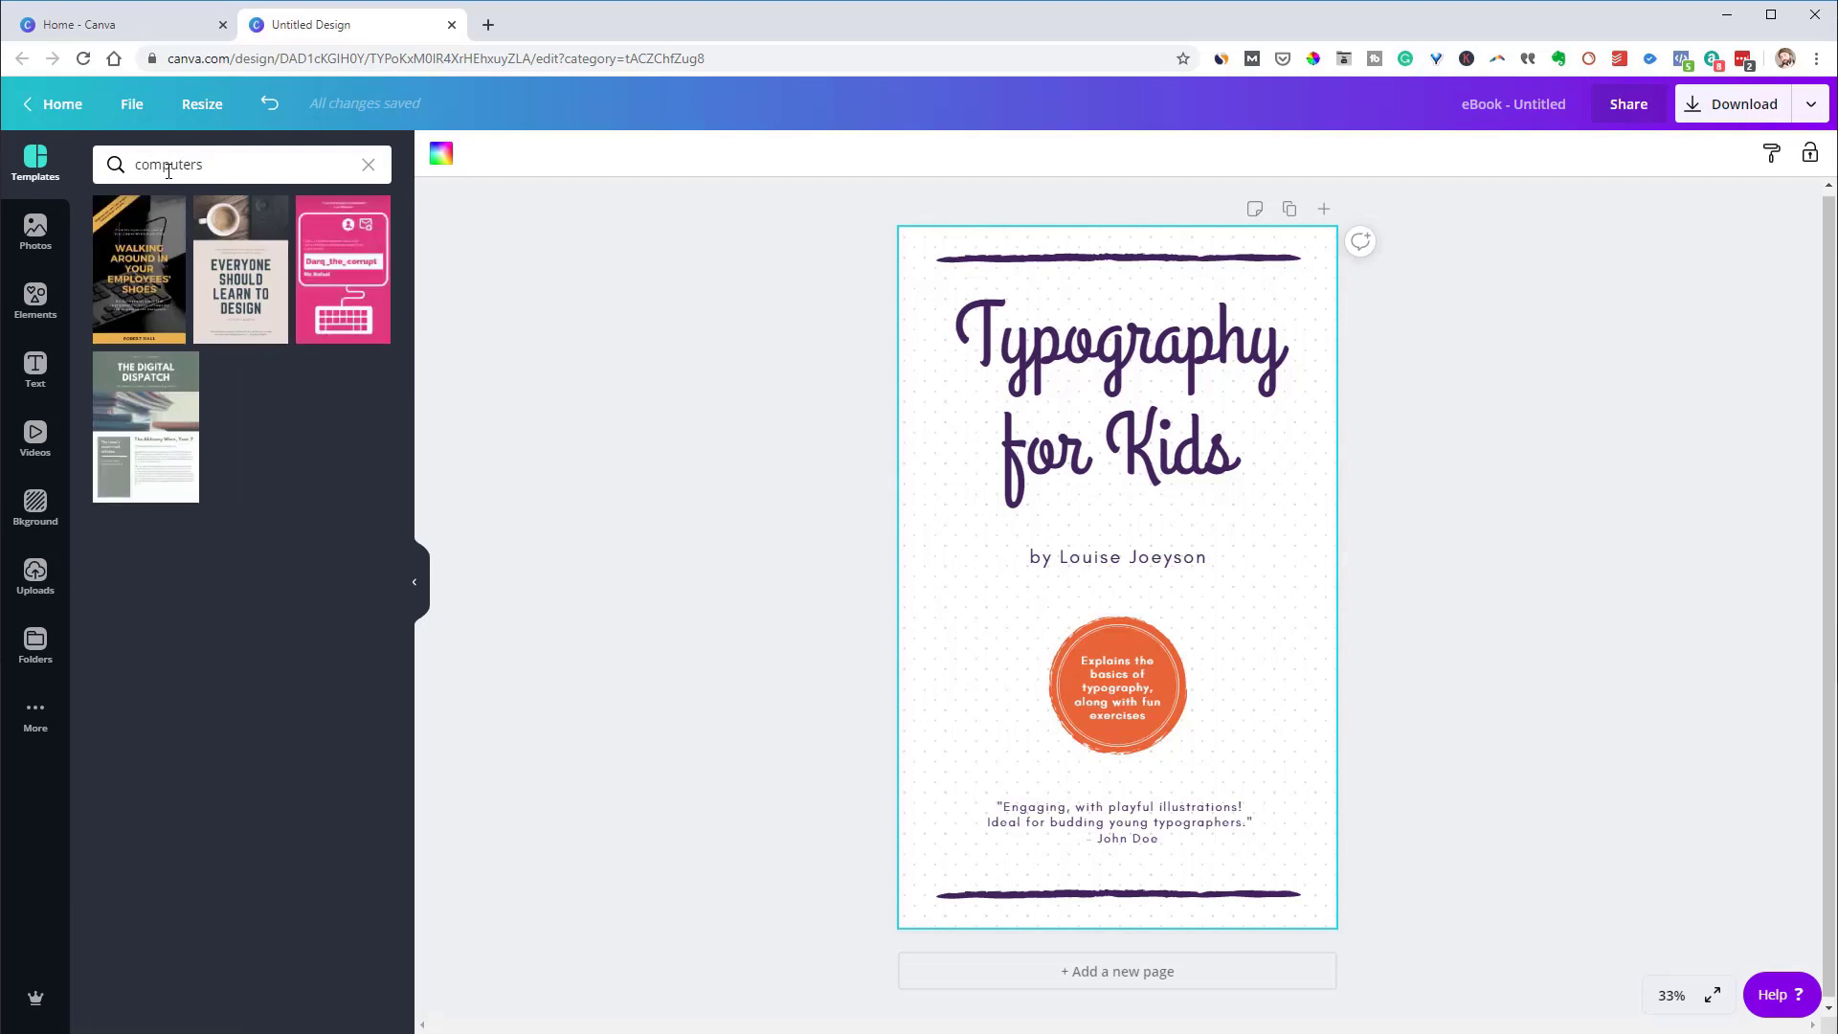
pyautogui.click(368, 163)
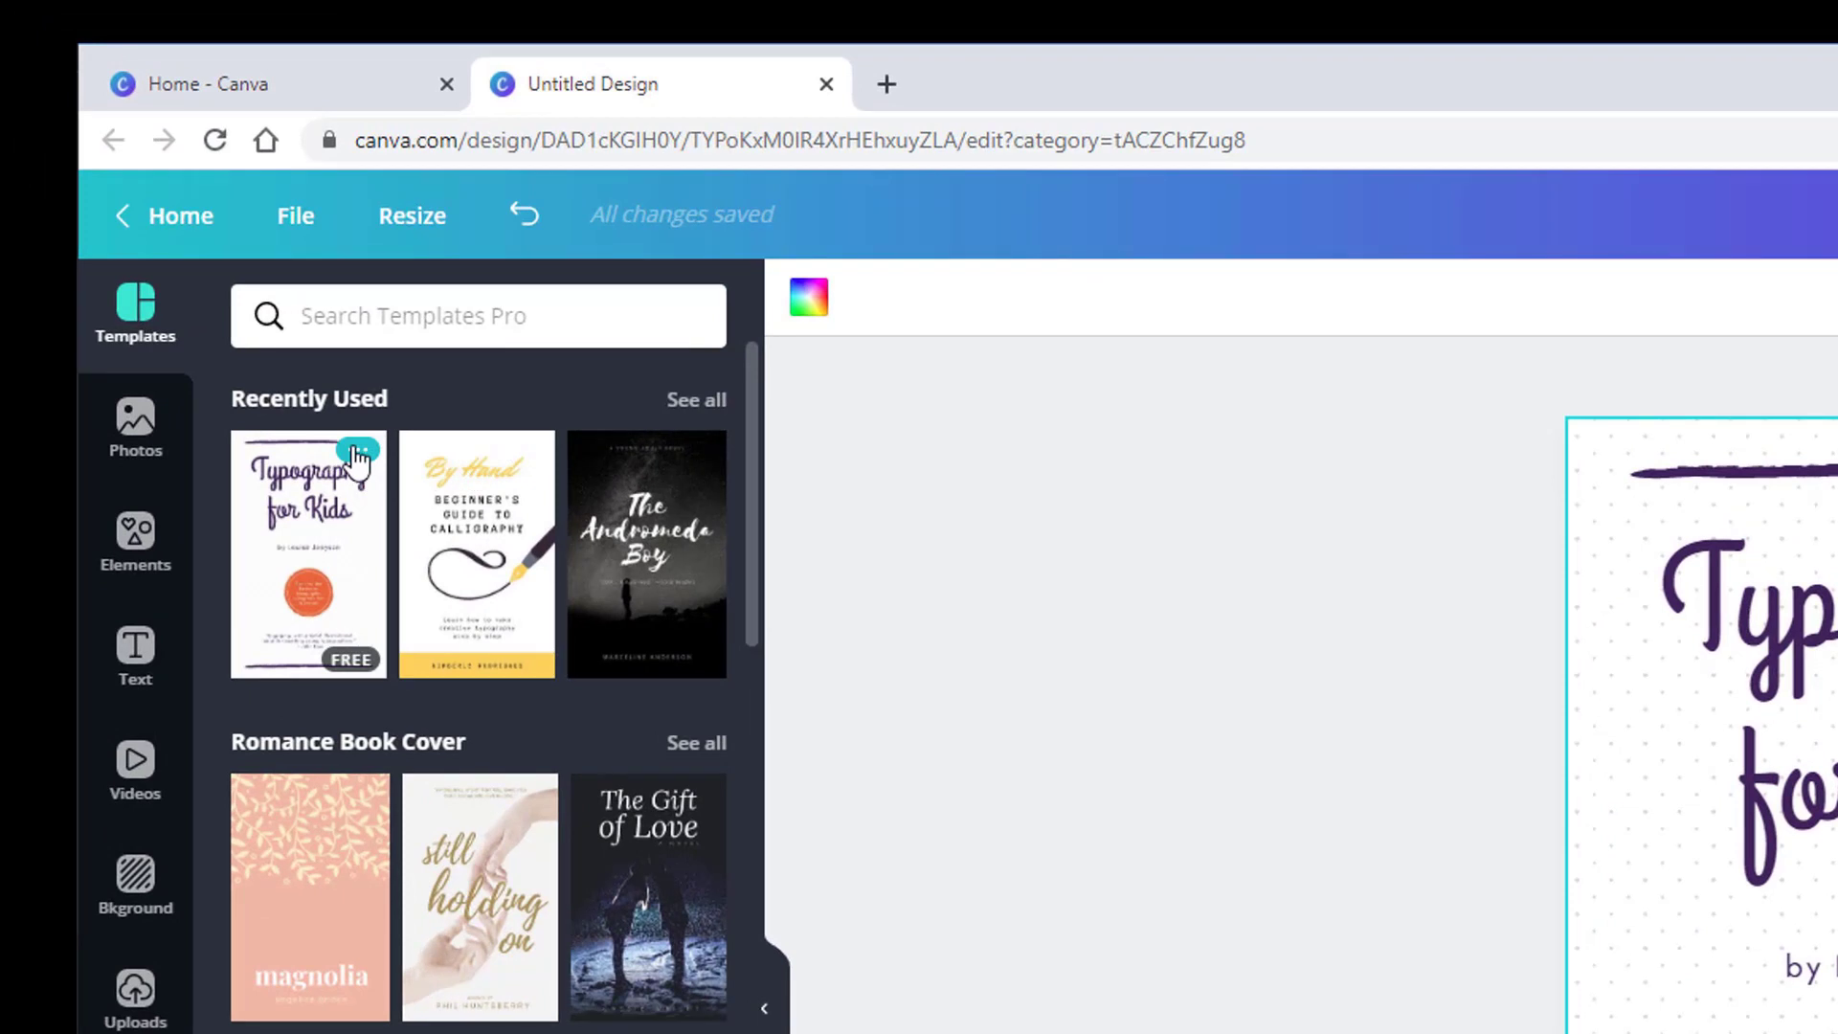
# View the template's keywords and search templates for 'minimalist', then 'fun'
pyautogui.click(358, 450)
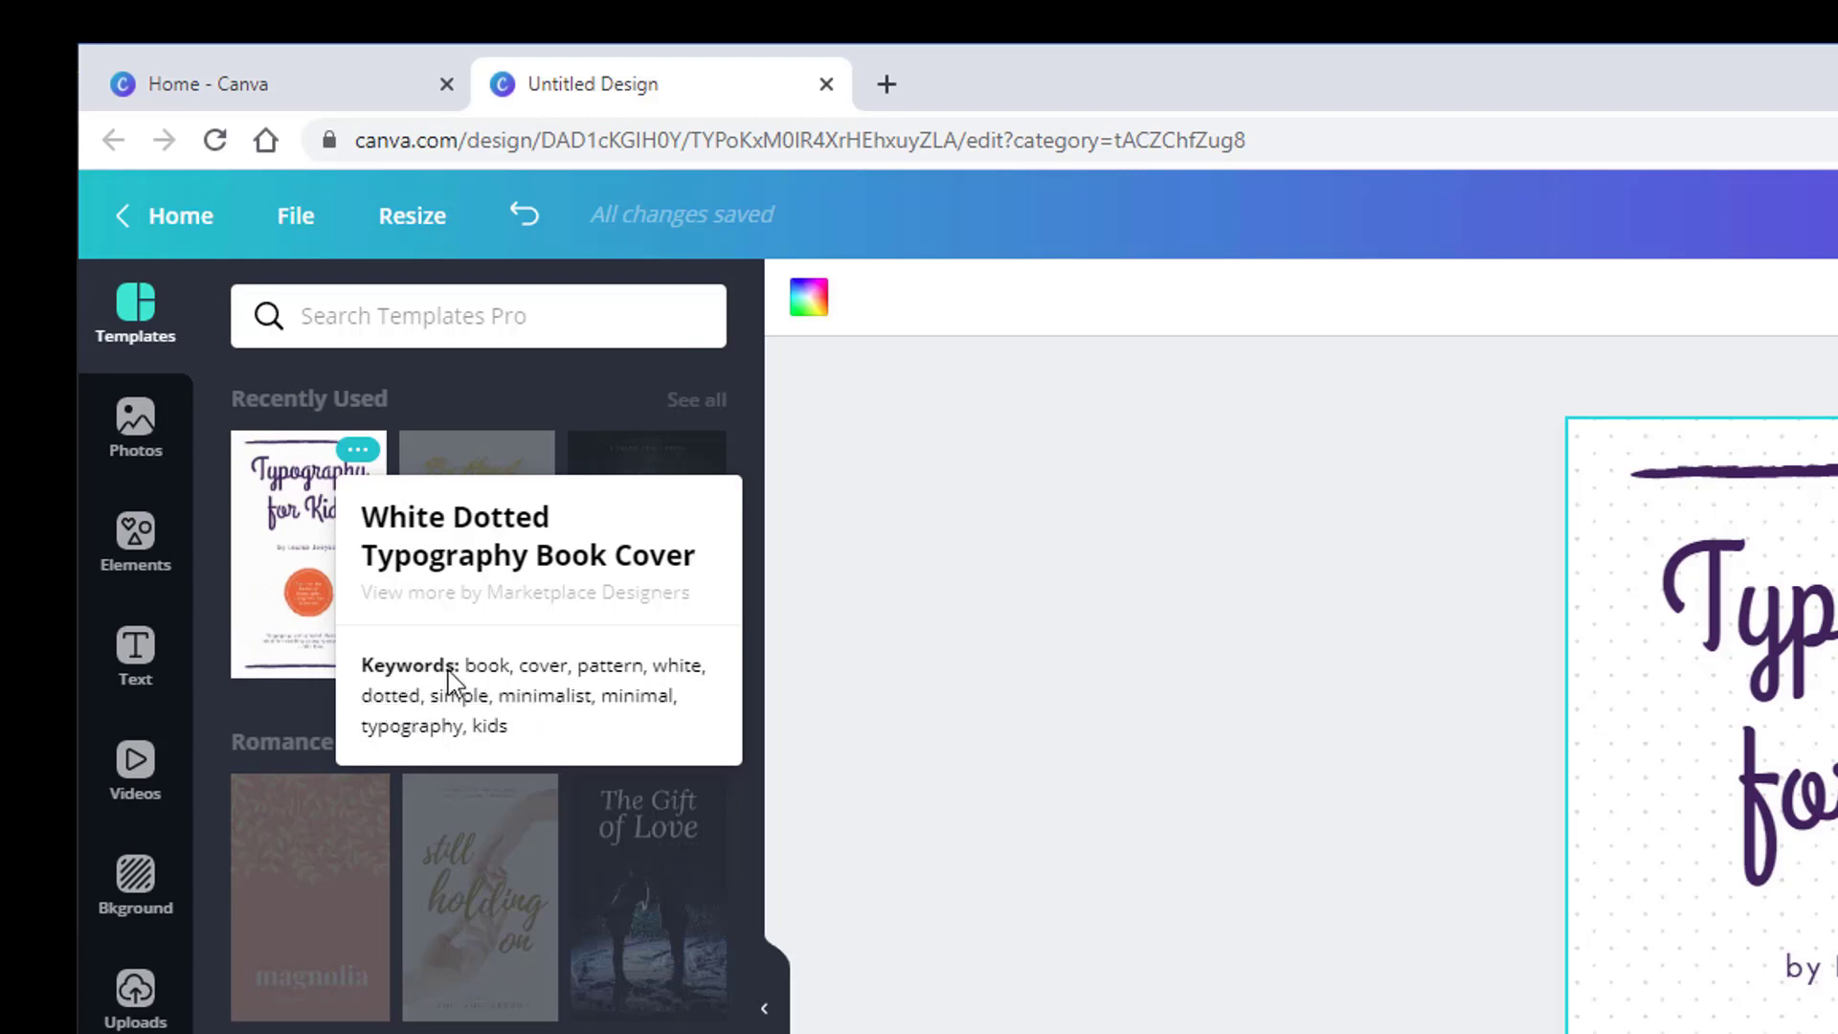
pyautogui.click(534, 709)
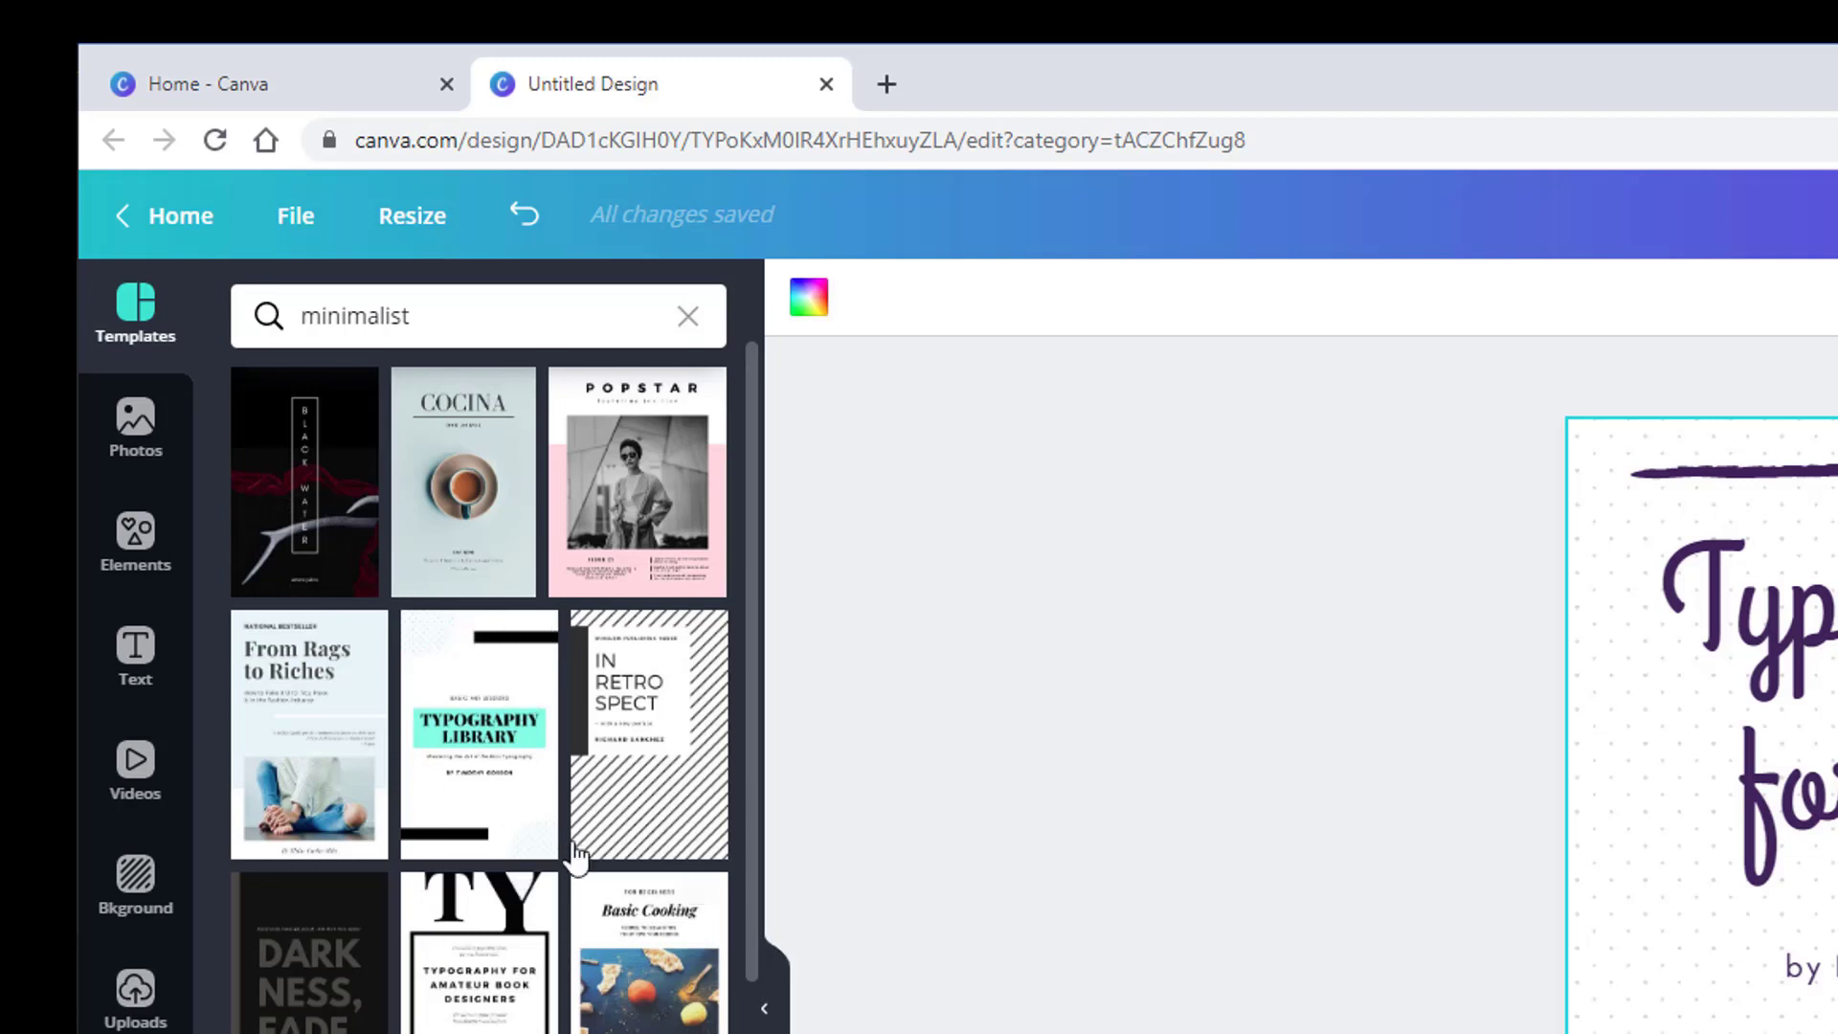
pyautogui.moveTo(431, 316); pyautogui.dragTo(242, 297)
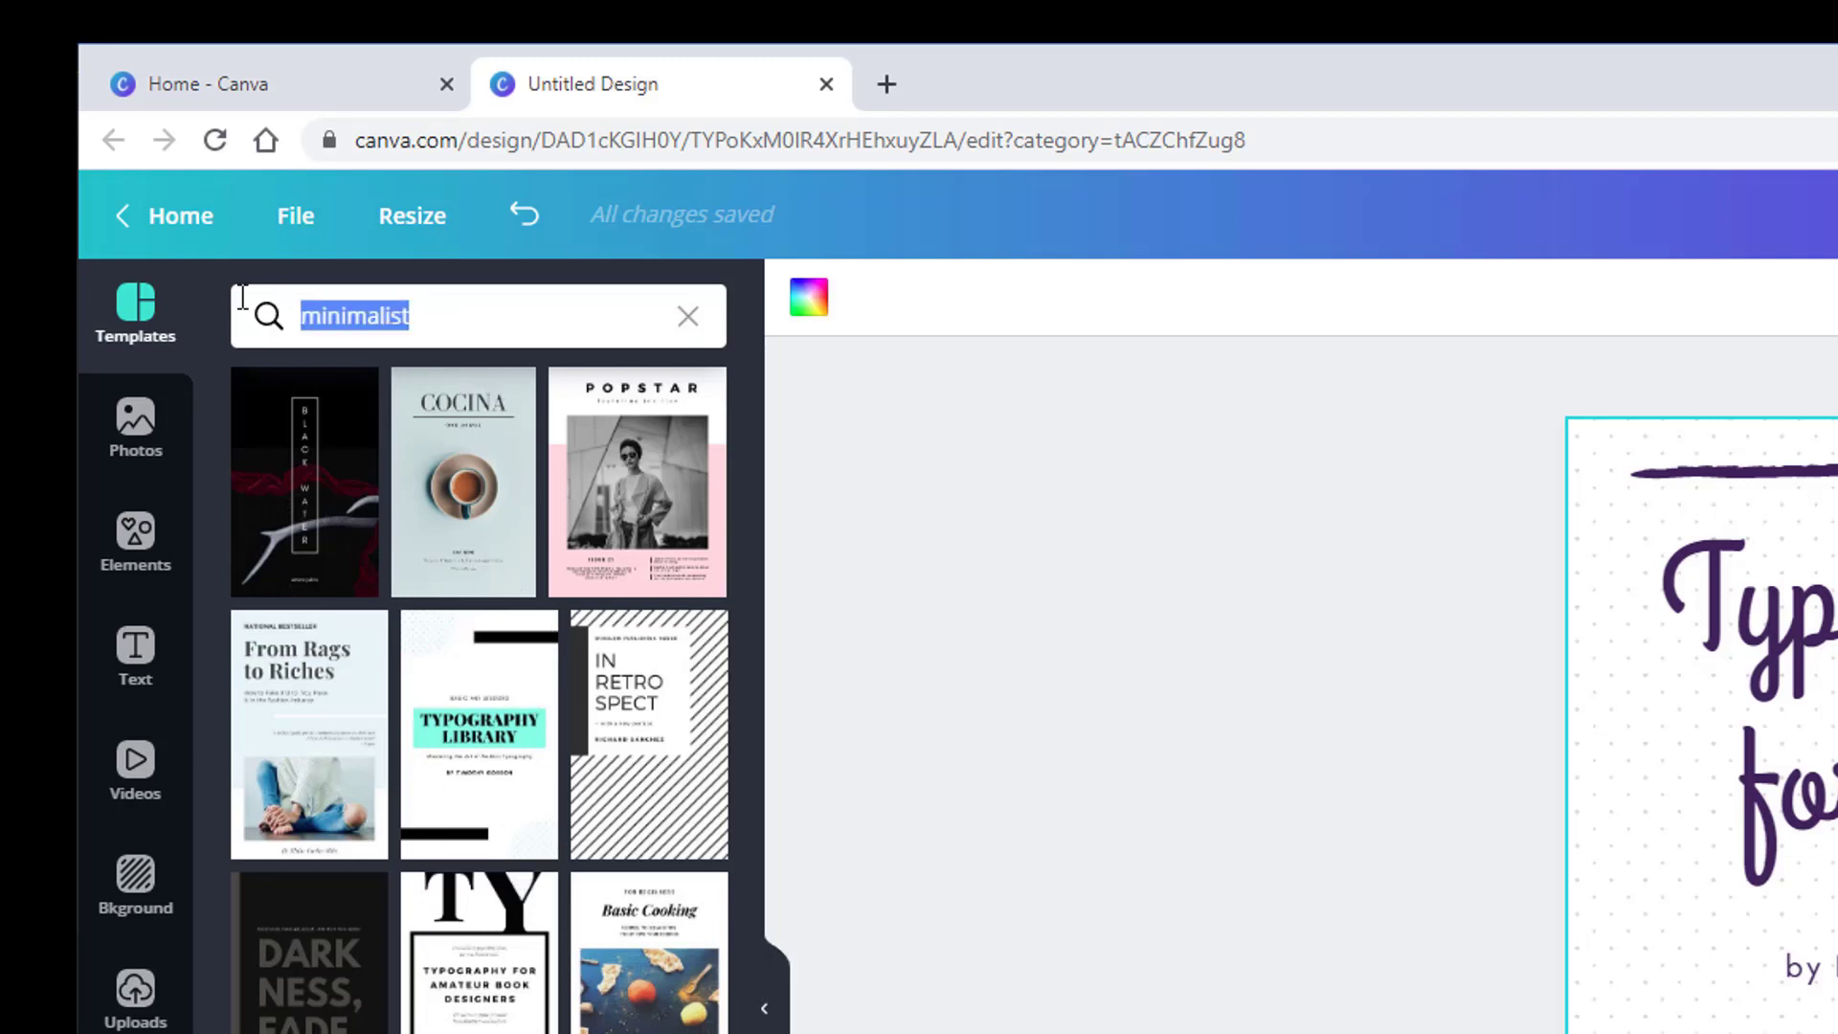
pyautogui.write('fun')
pyautogui.press('Return')
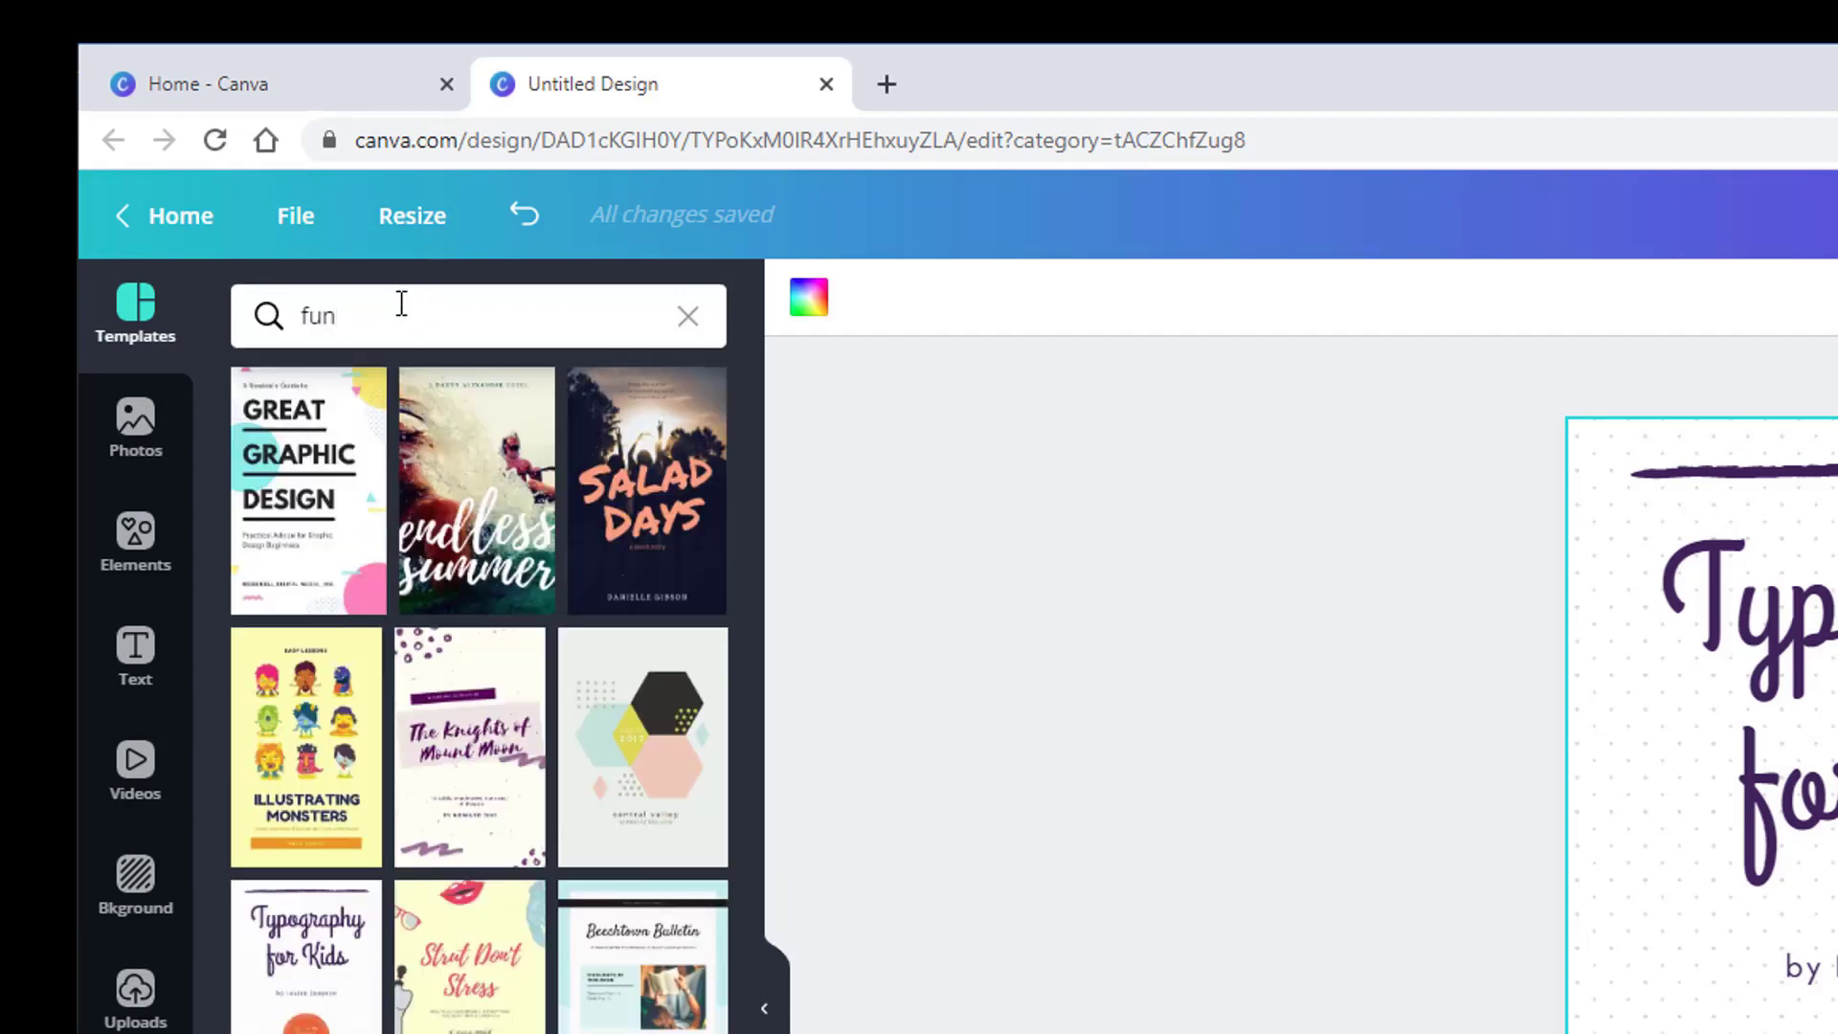
# Search book cover templates for 'colorful' and then 'illustration'
pyautogui.moveTo(401, 303); pyautogui.dragTo(205, 297)
pyautogui.write('color')
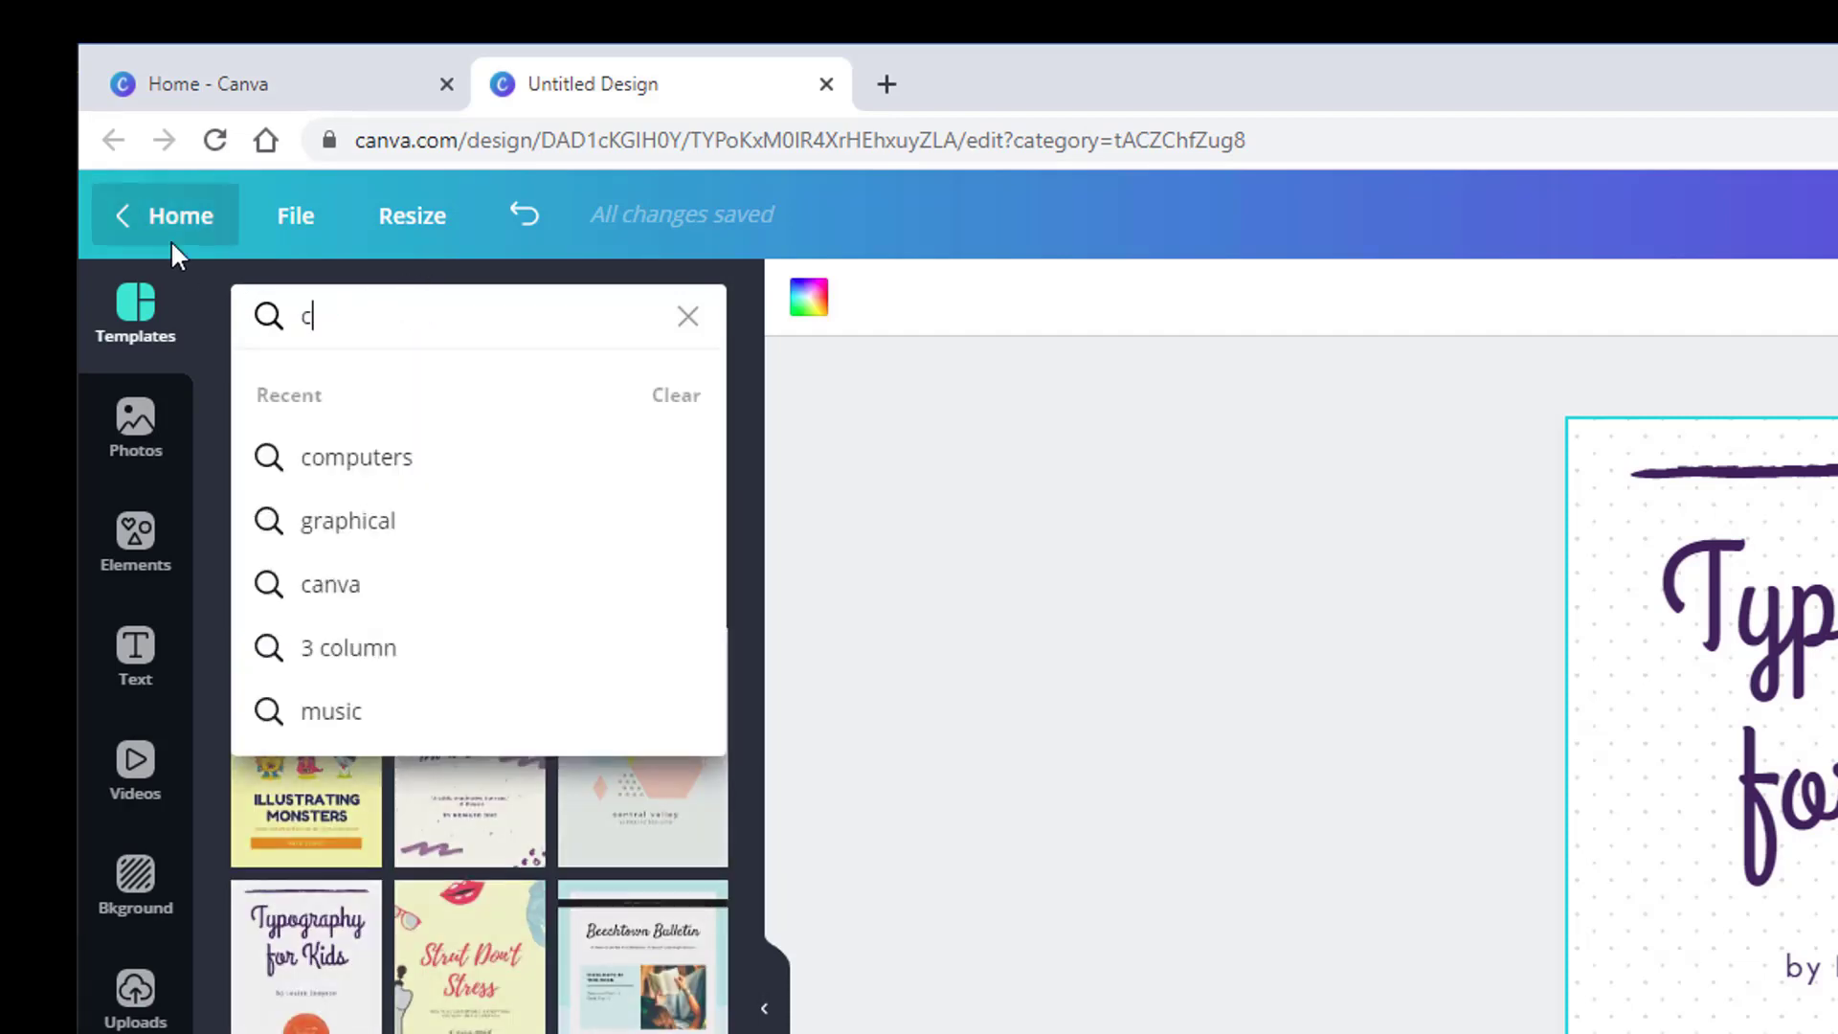
pyautogui.press('Return')
pyautogui.write('ful')
pyautogui.press('Return')
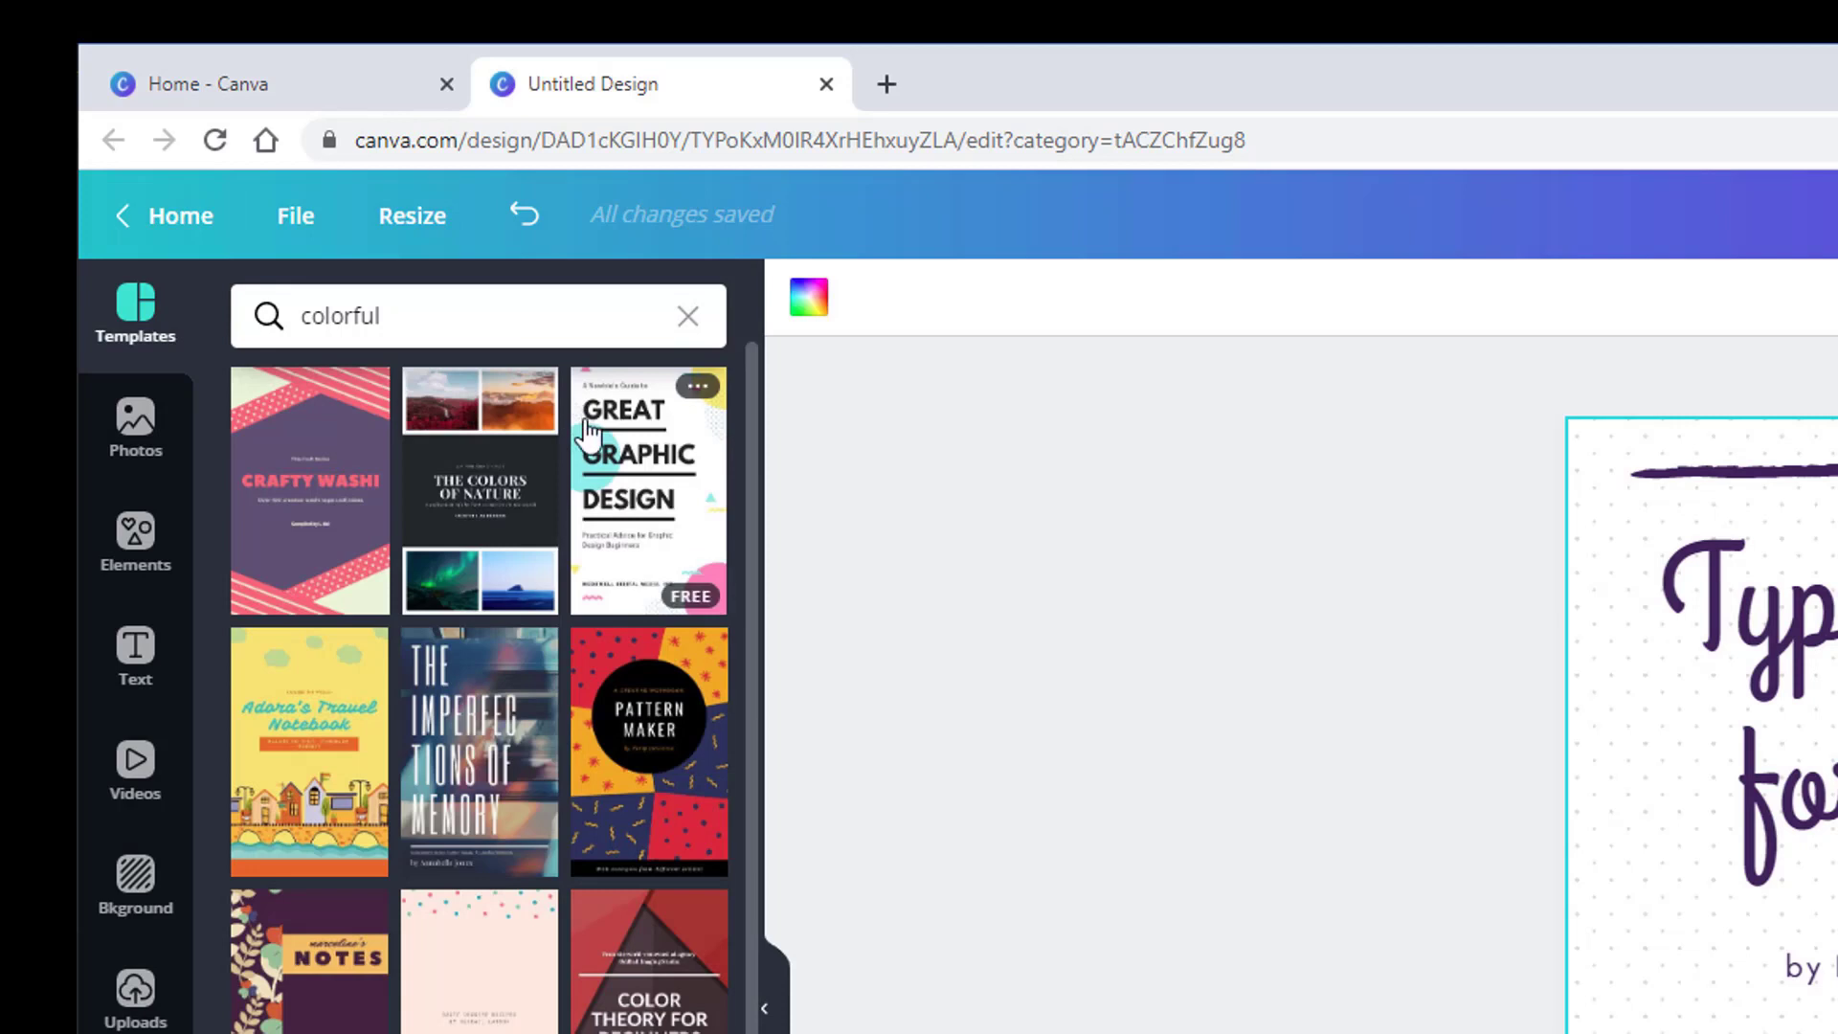
pyautogui.moveTo(388, 316); pyautogui.dragTo(173, 289)
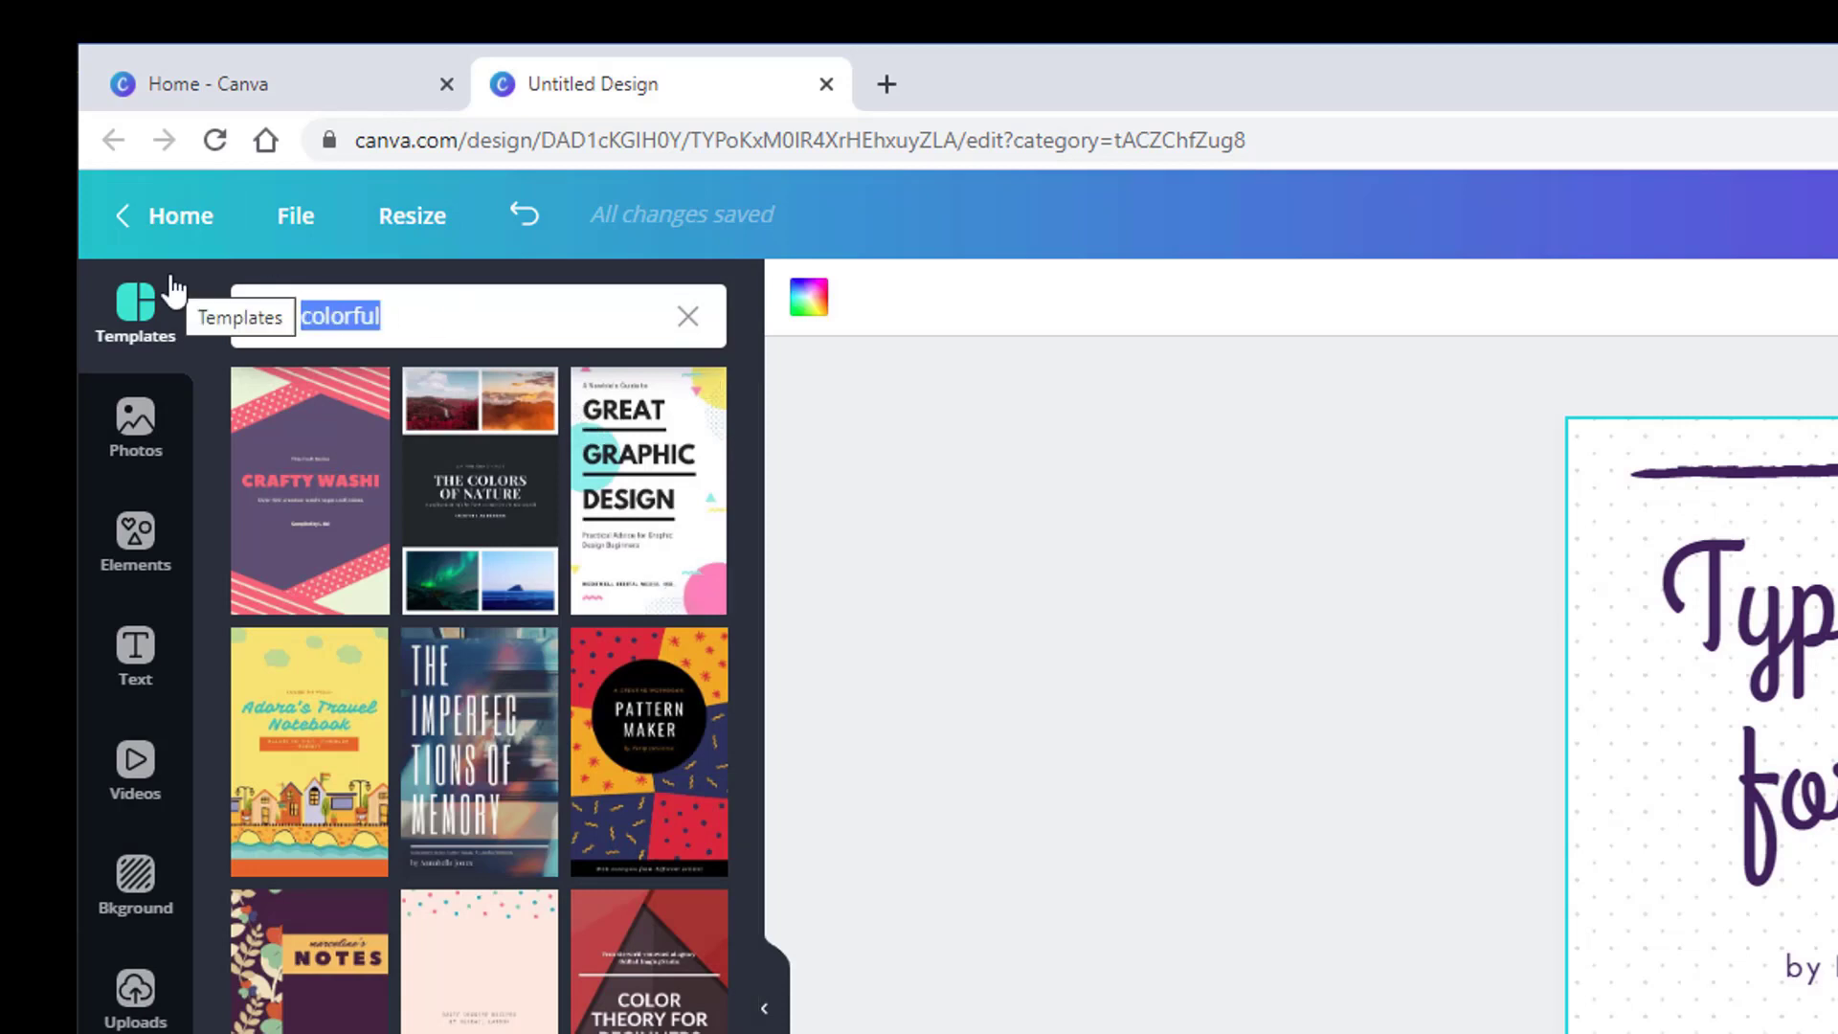
pyautogui.write('illustration')
pyautogui.press('Return')
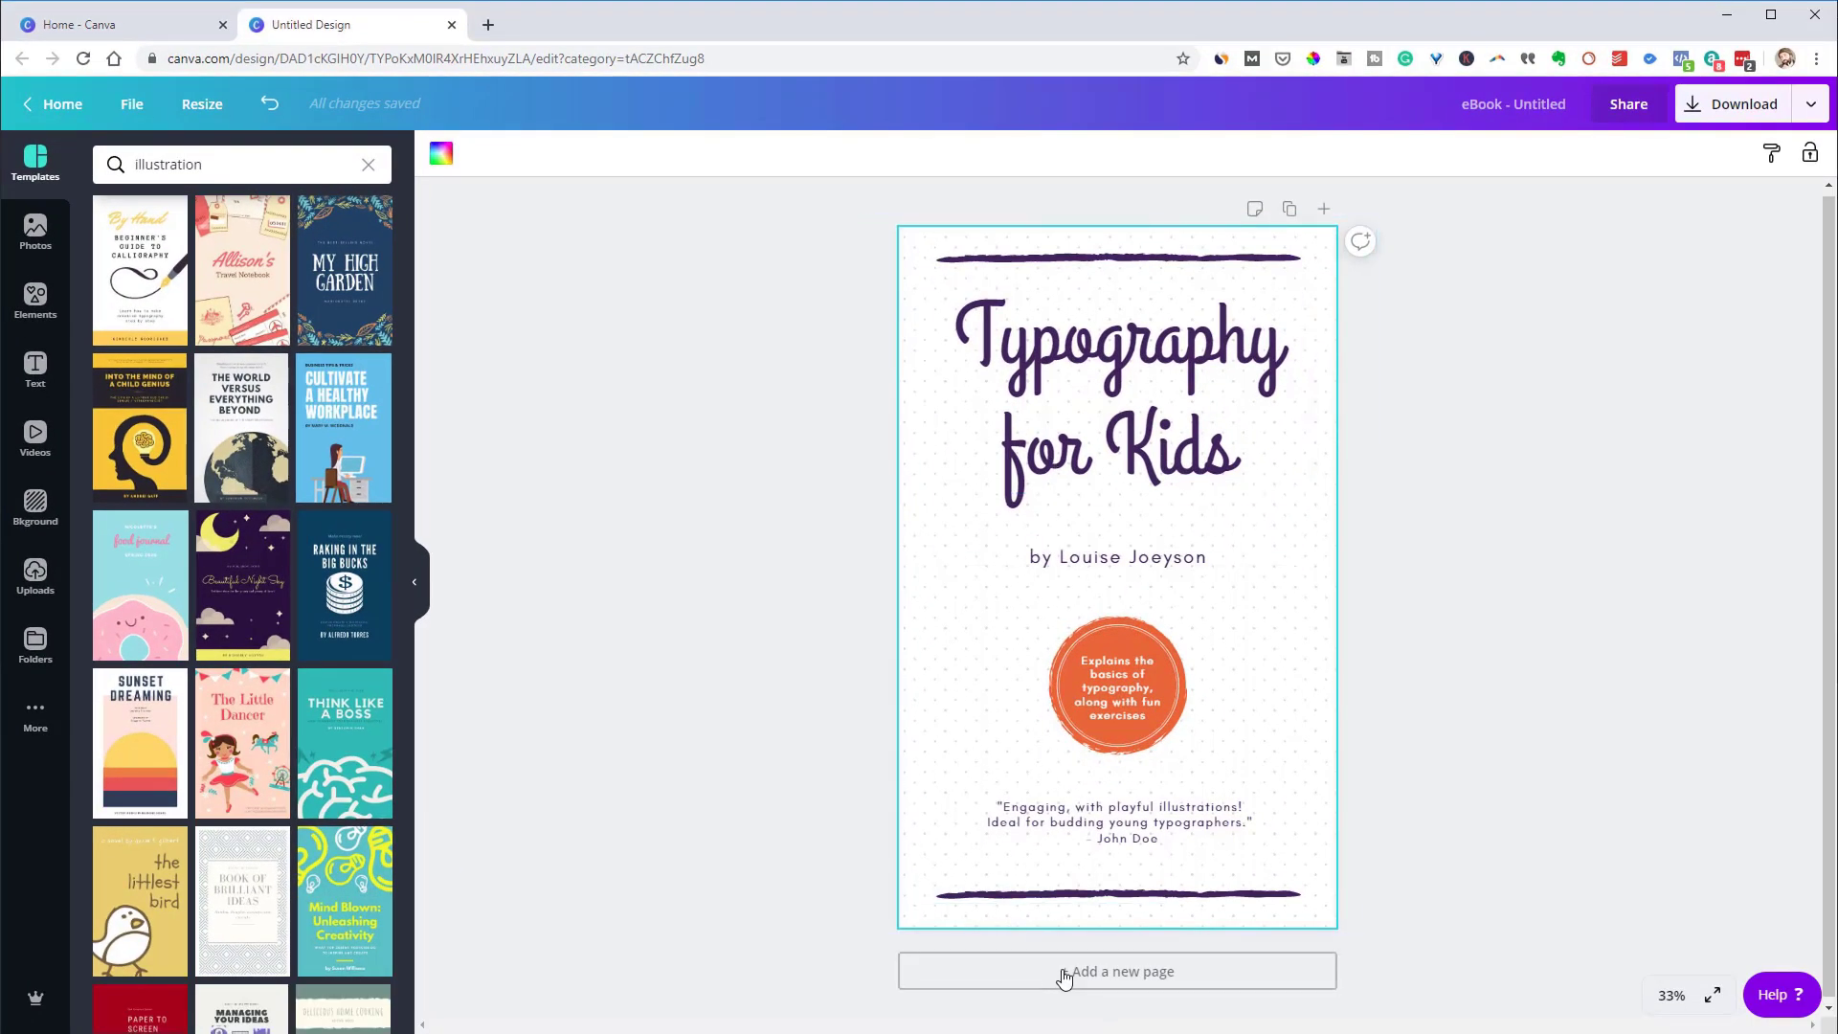
# Add page 2 and fill it with the My High Garden leaf cover template
pyautogui.click(1063, 971)
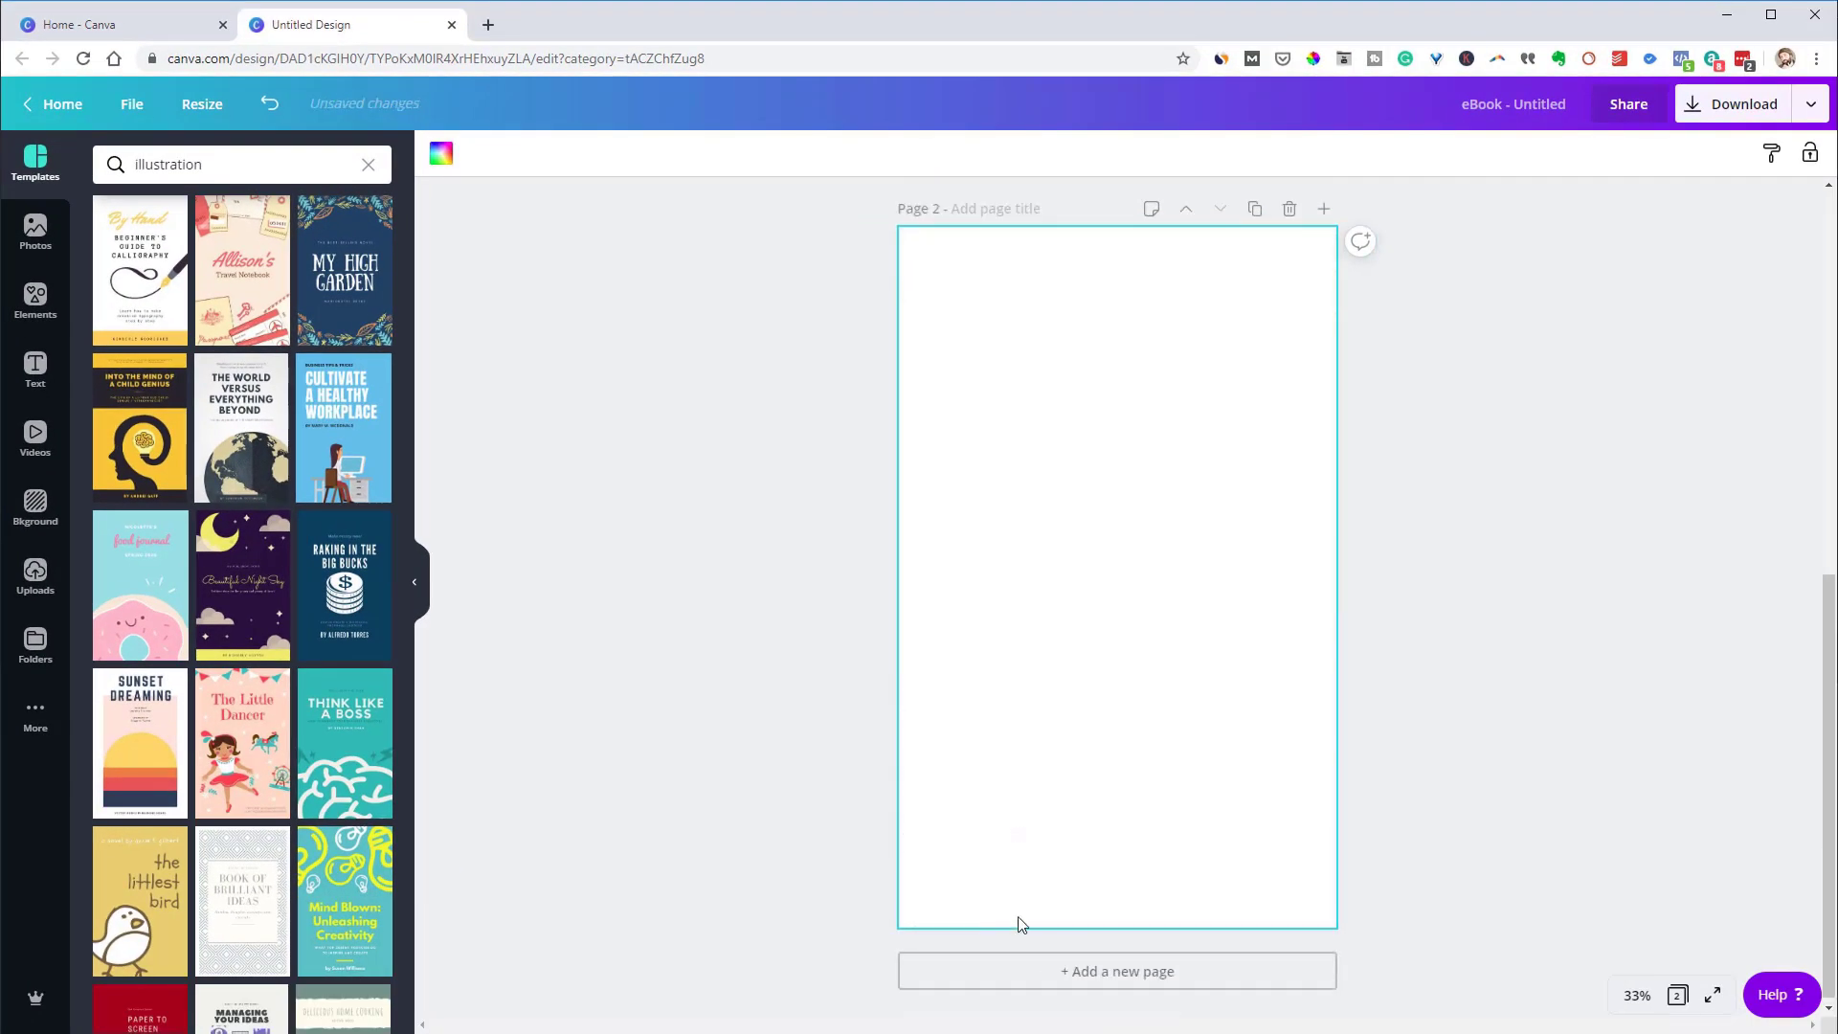
pyautogui.click(344, 303)
pyautogui.scroll(3, 1002, 661)
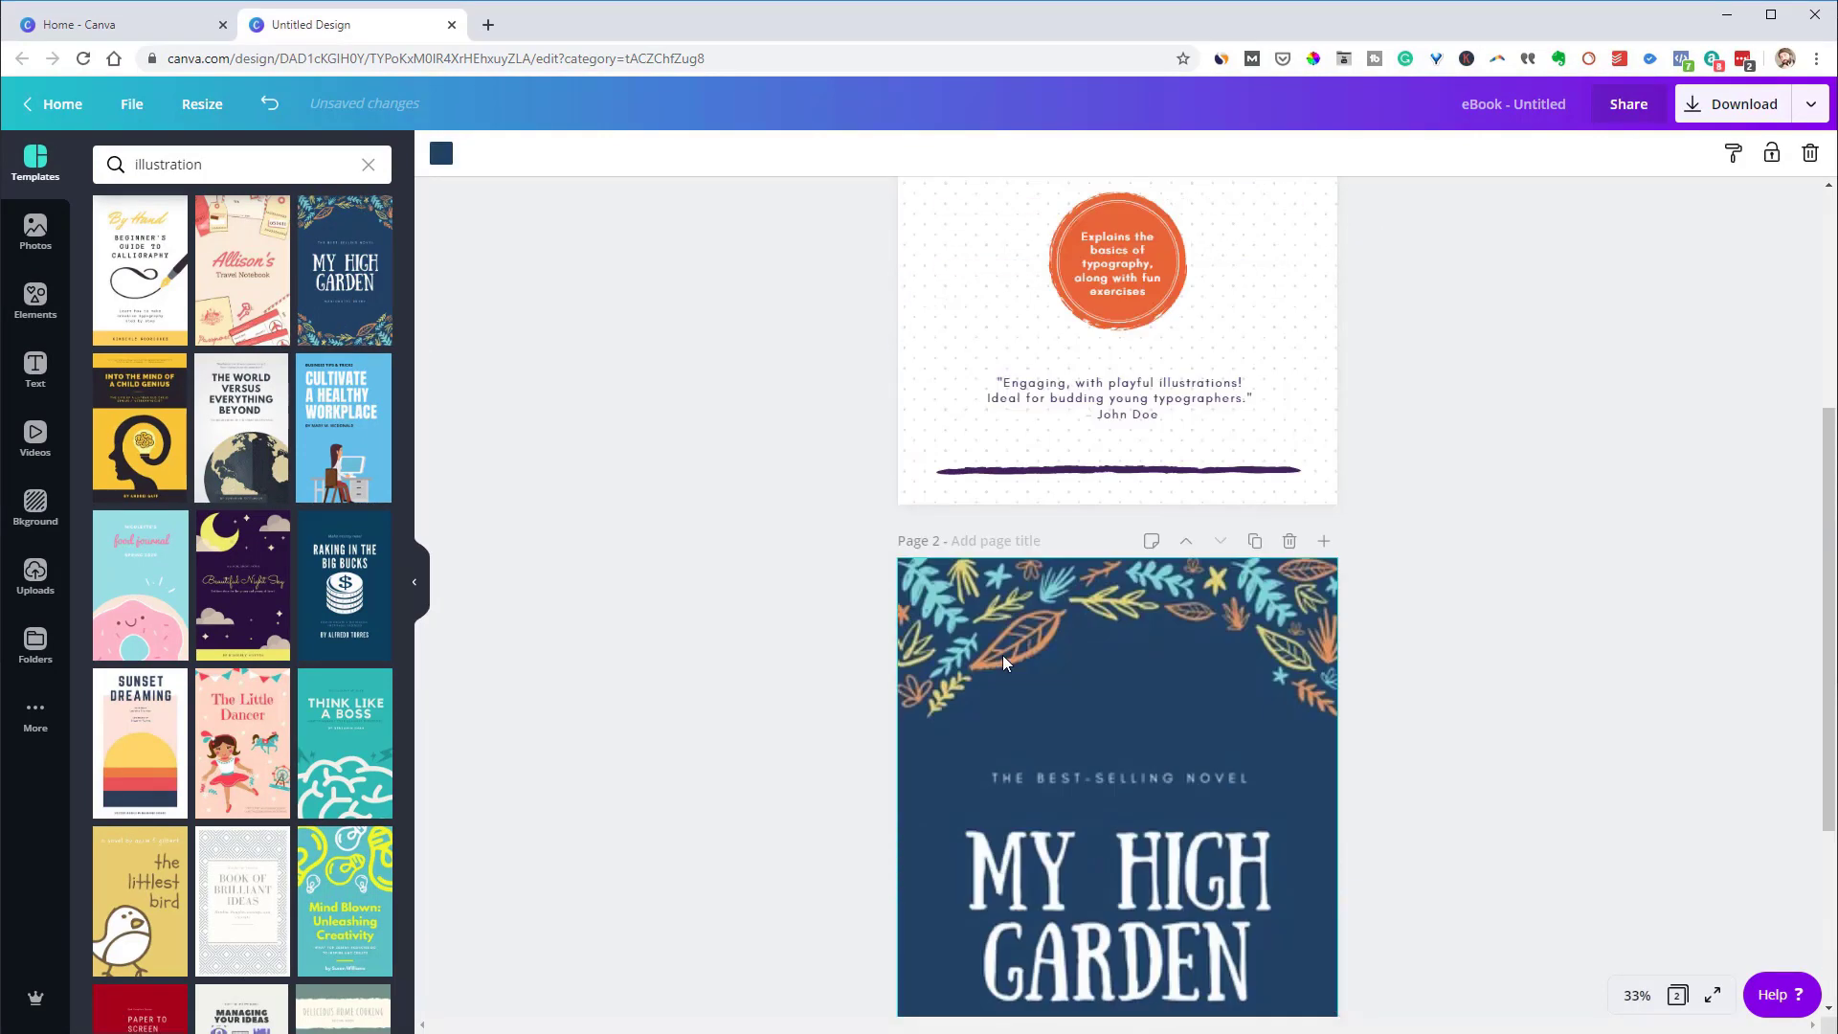
pyautogui.scroll(5, 1002, 655)
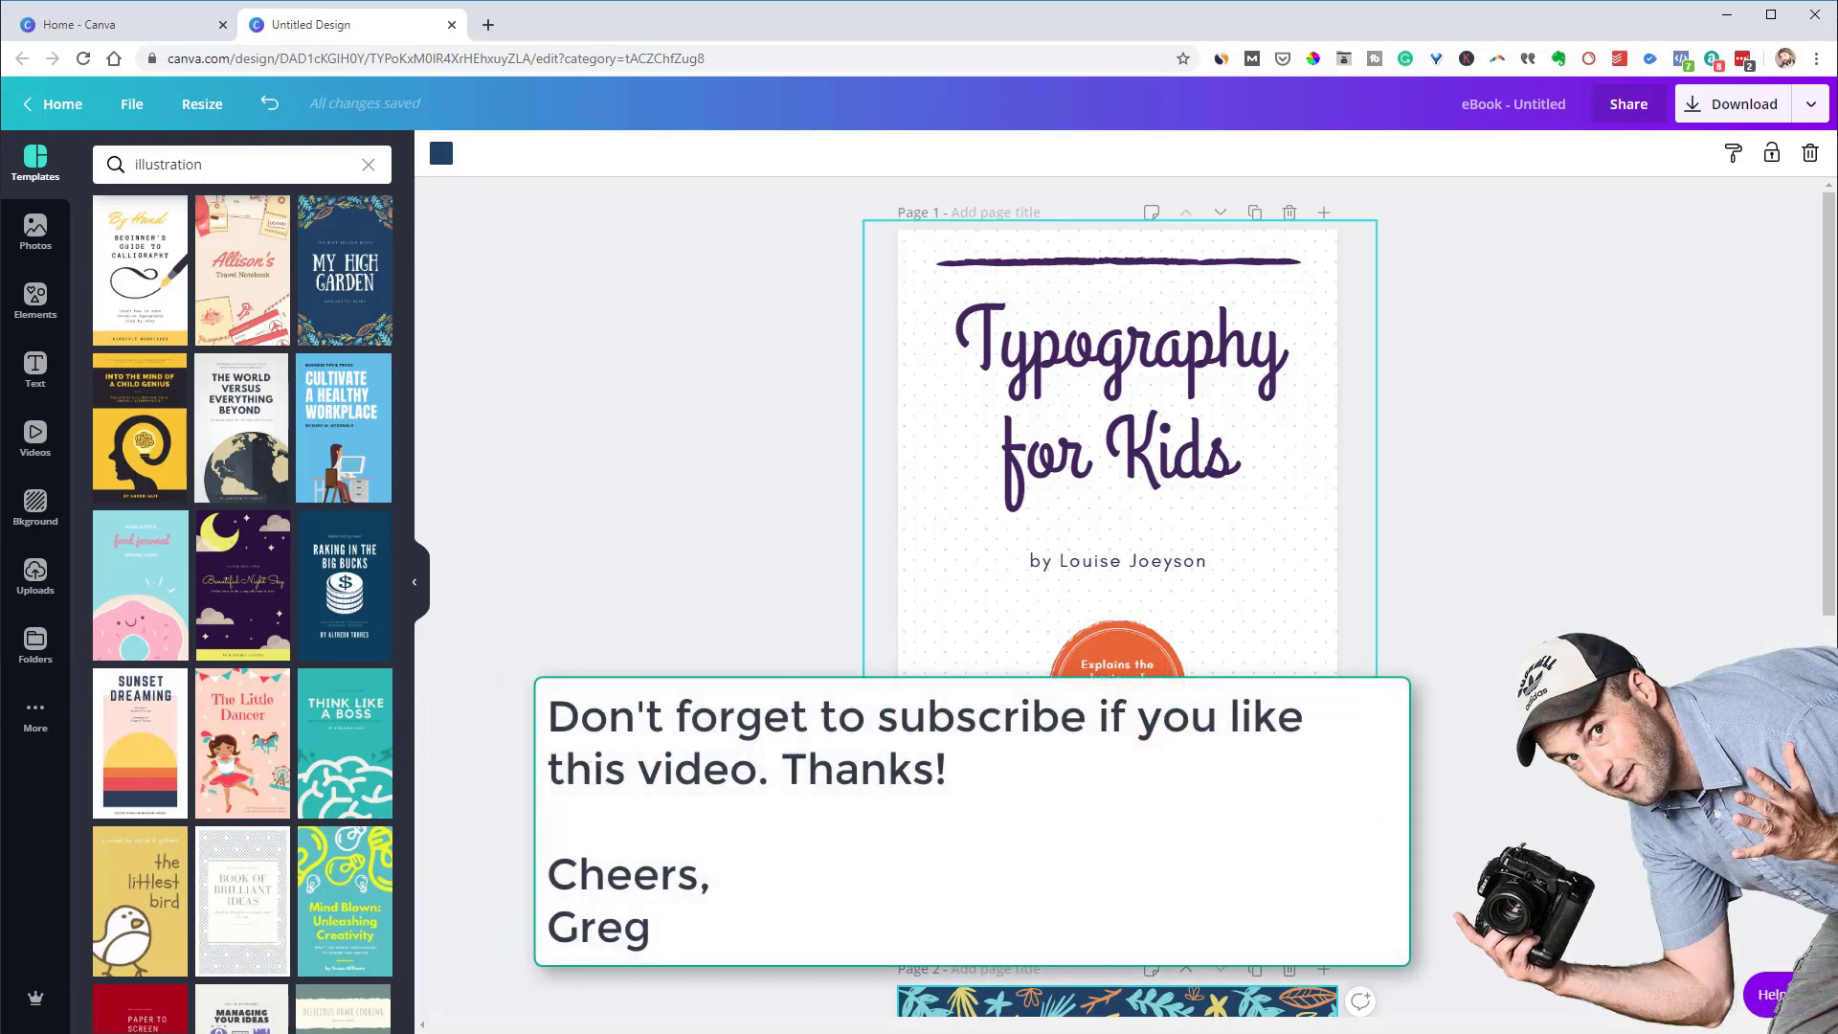
# Replace the page 1 title with 'Creating an EBook Cover with Canva'
pyautogui.click(1137, 424)
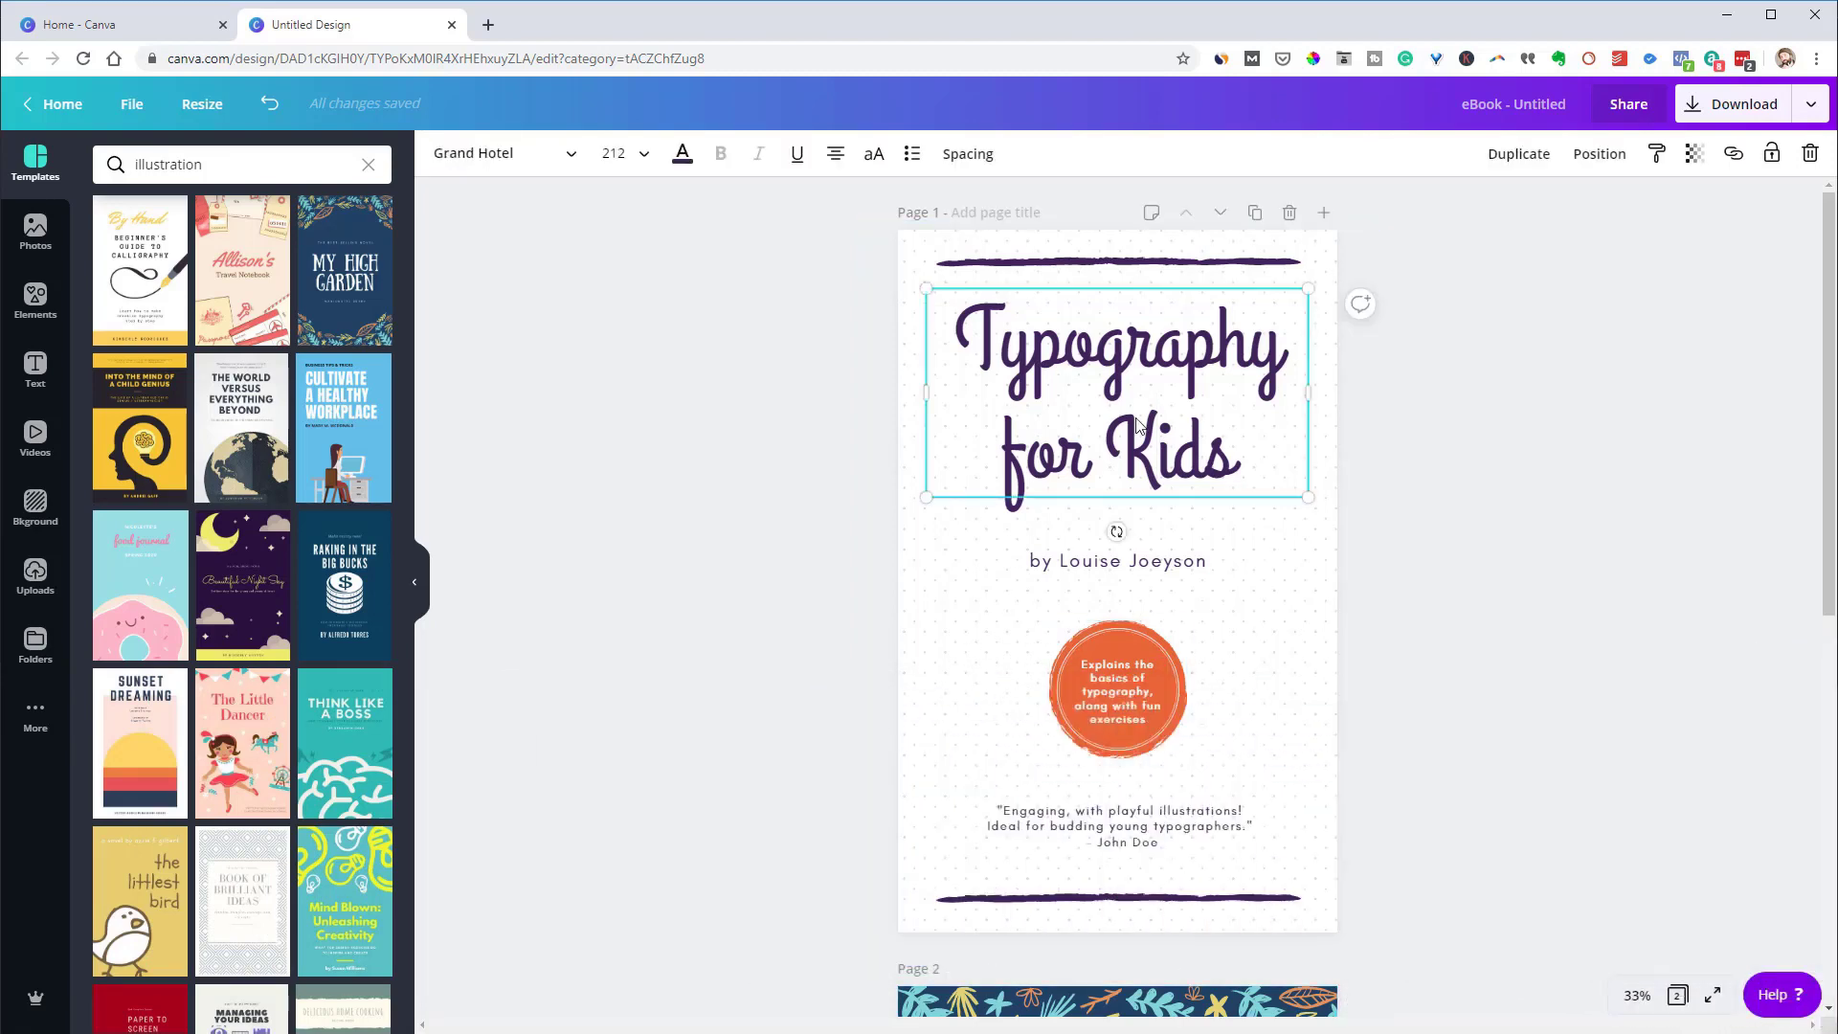
pyautogui.doubleClick(1137, 424)
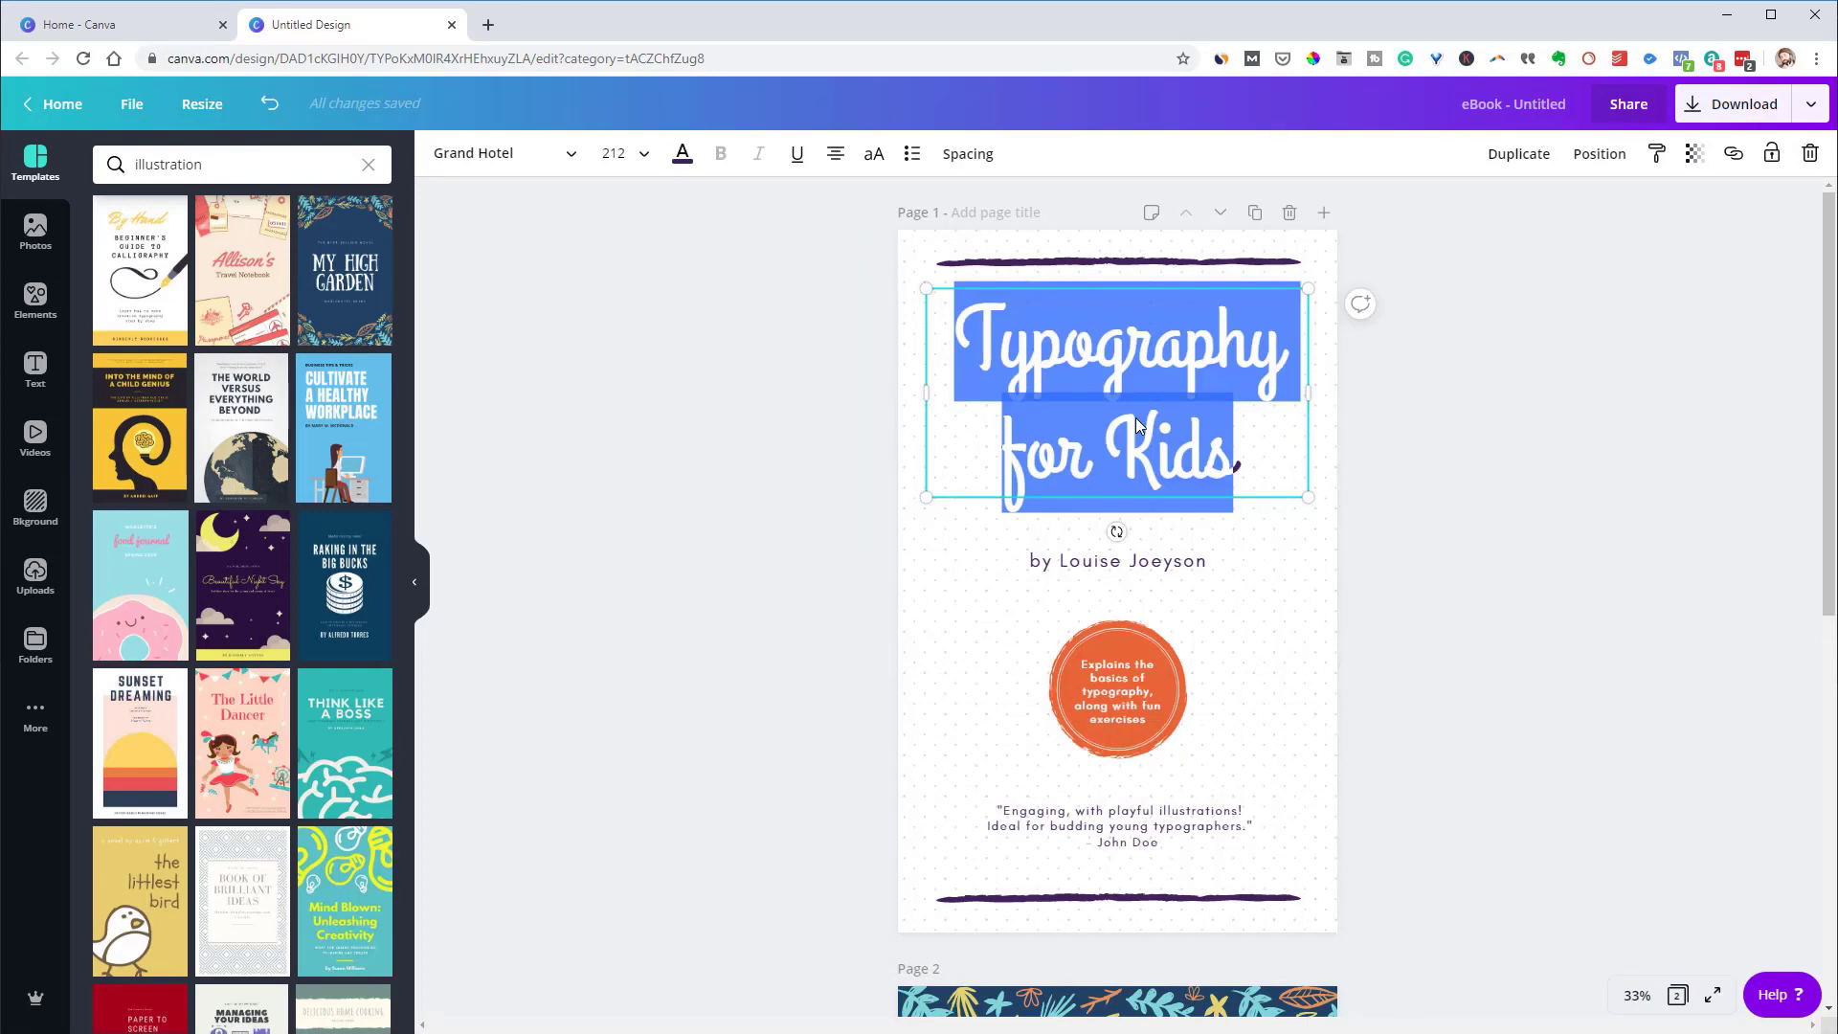
pyautogui.write('Creating')
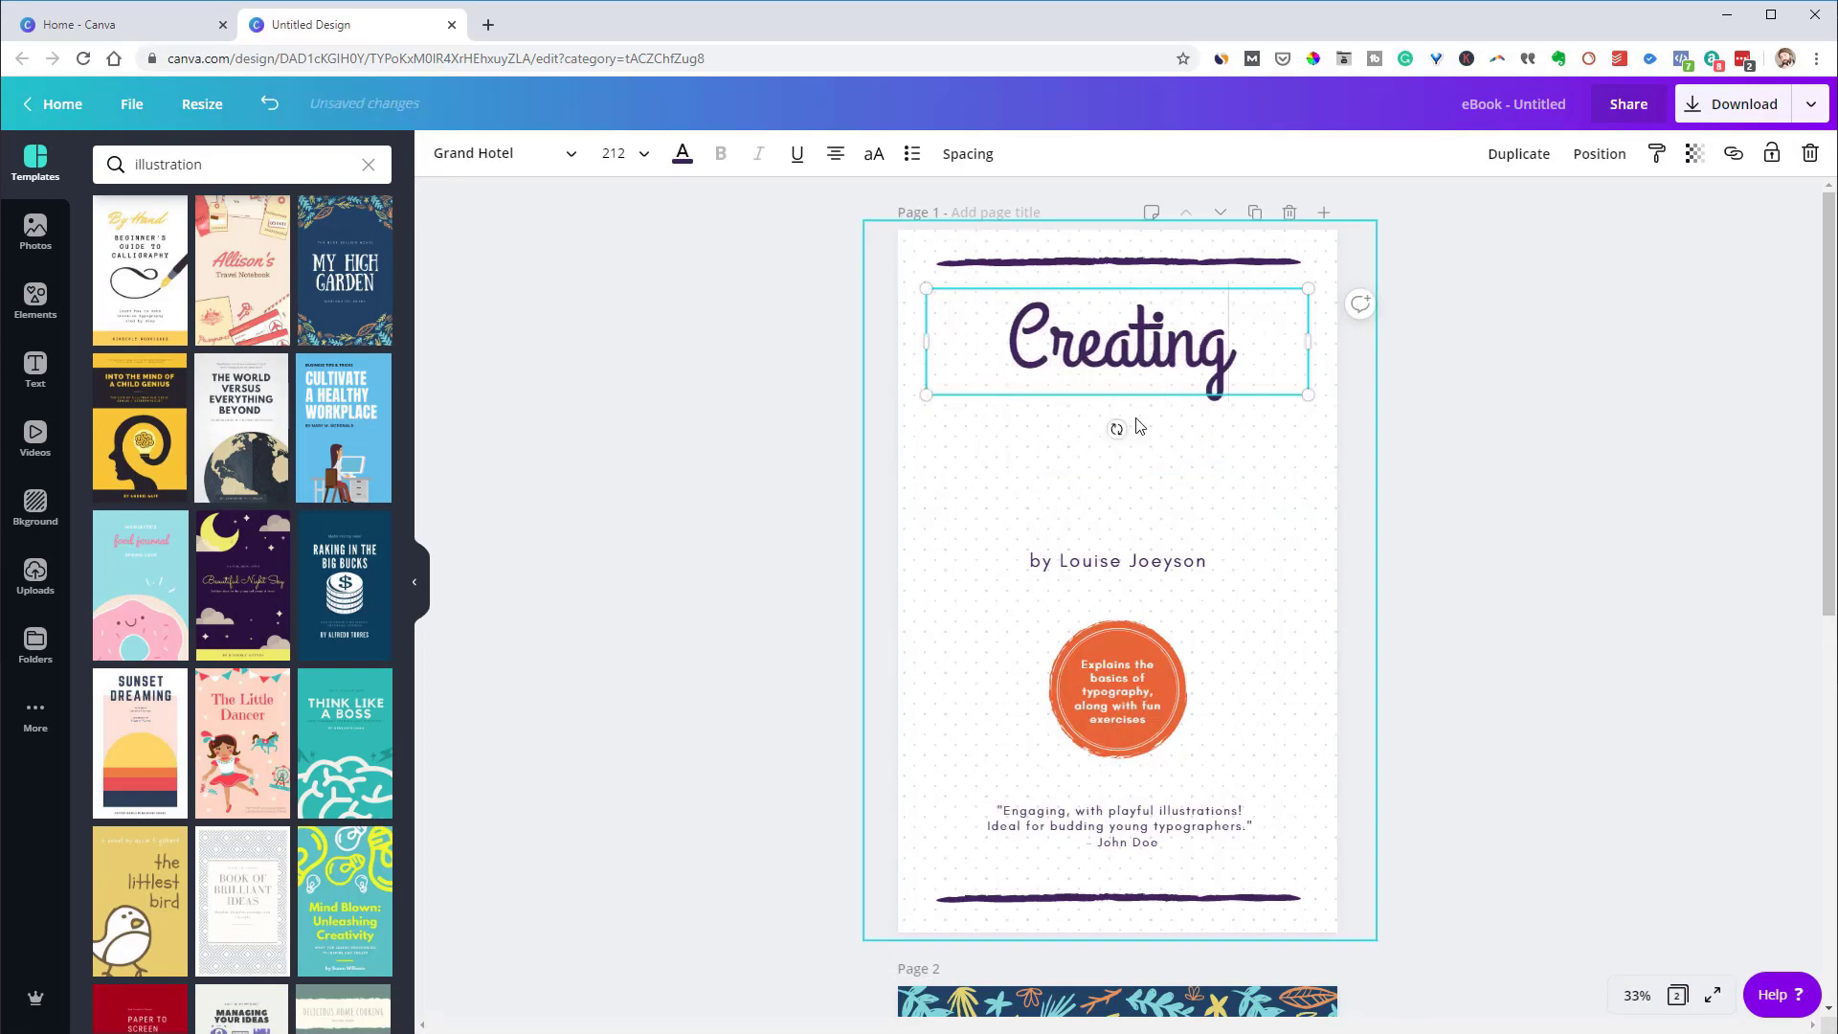
pyautogui.write(' an EBook')
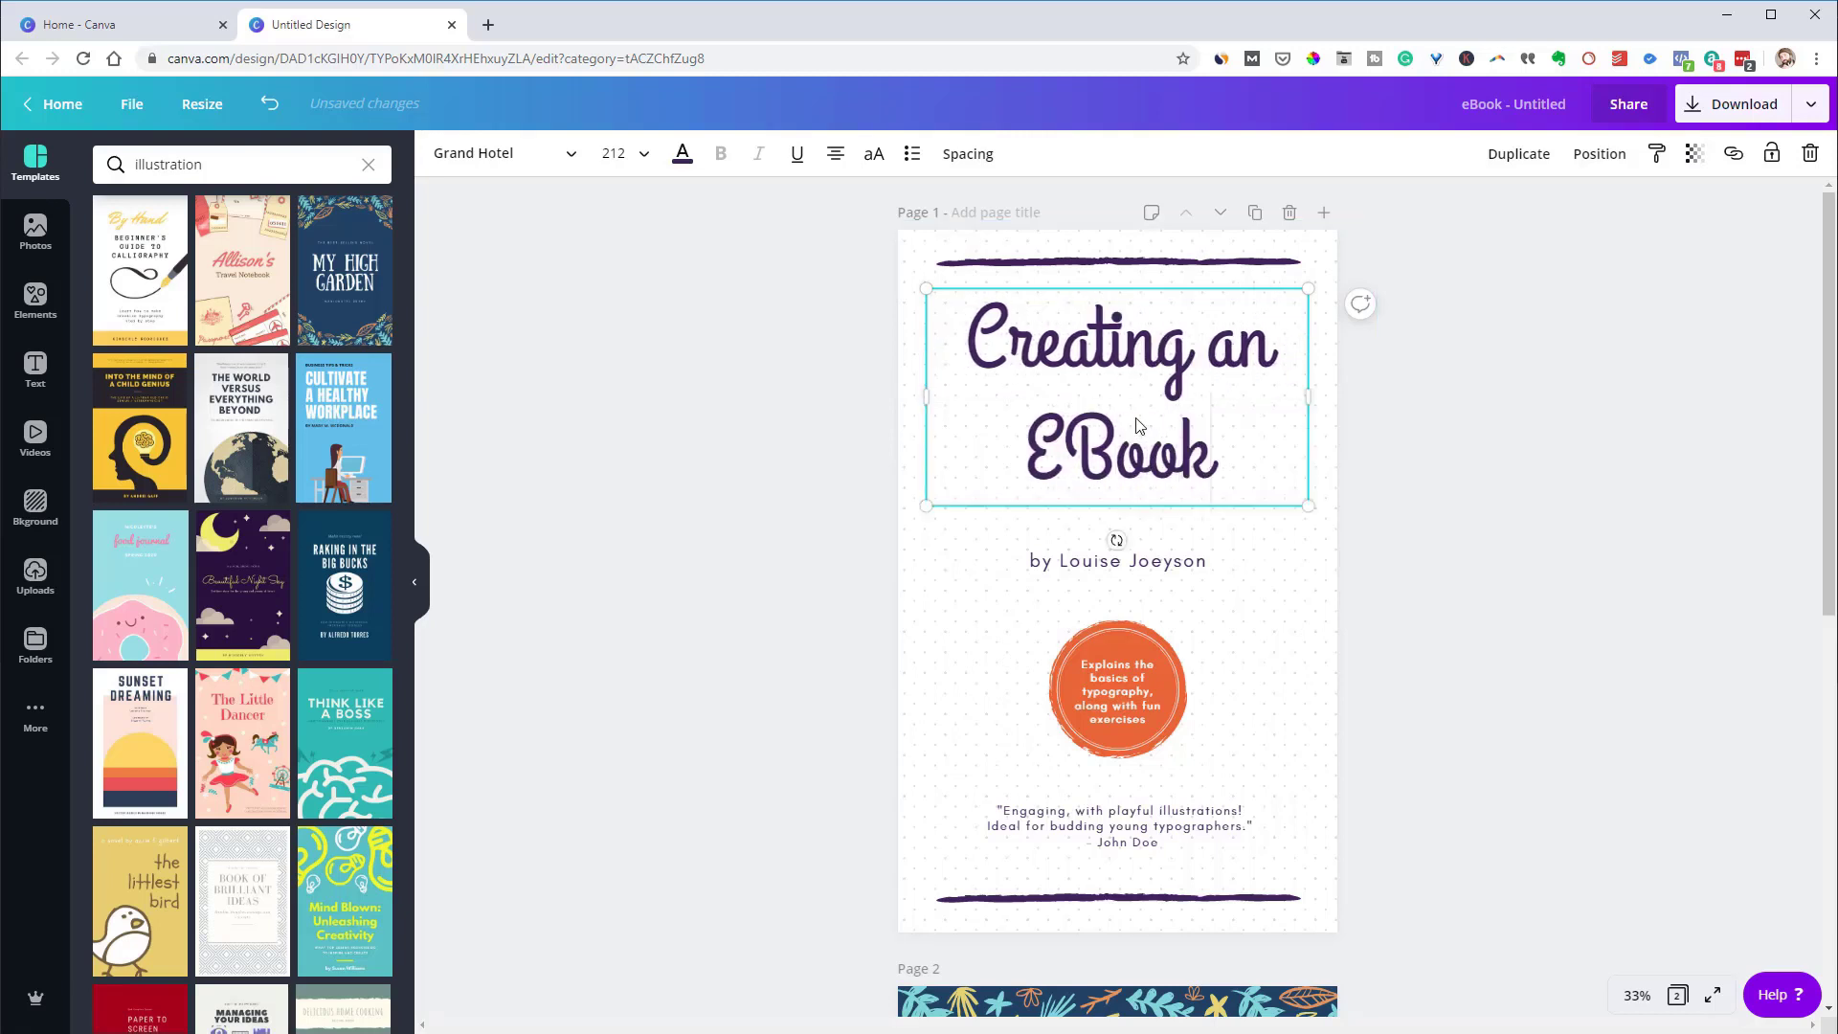
pyautogui.write(' Cover with')
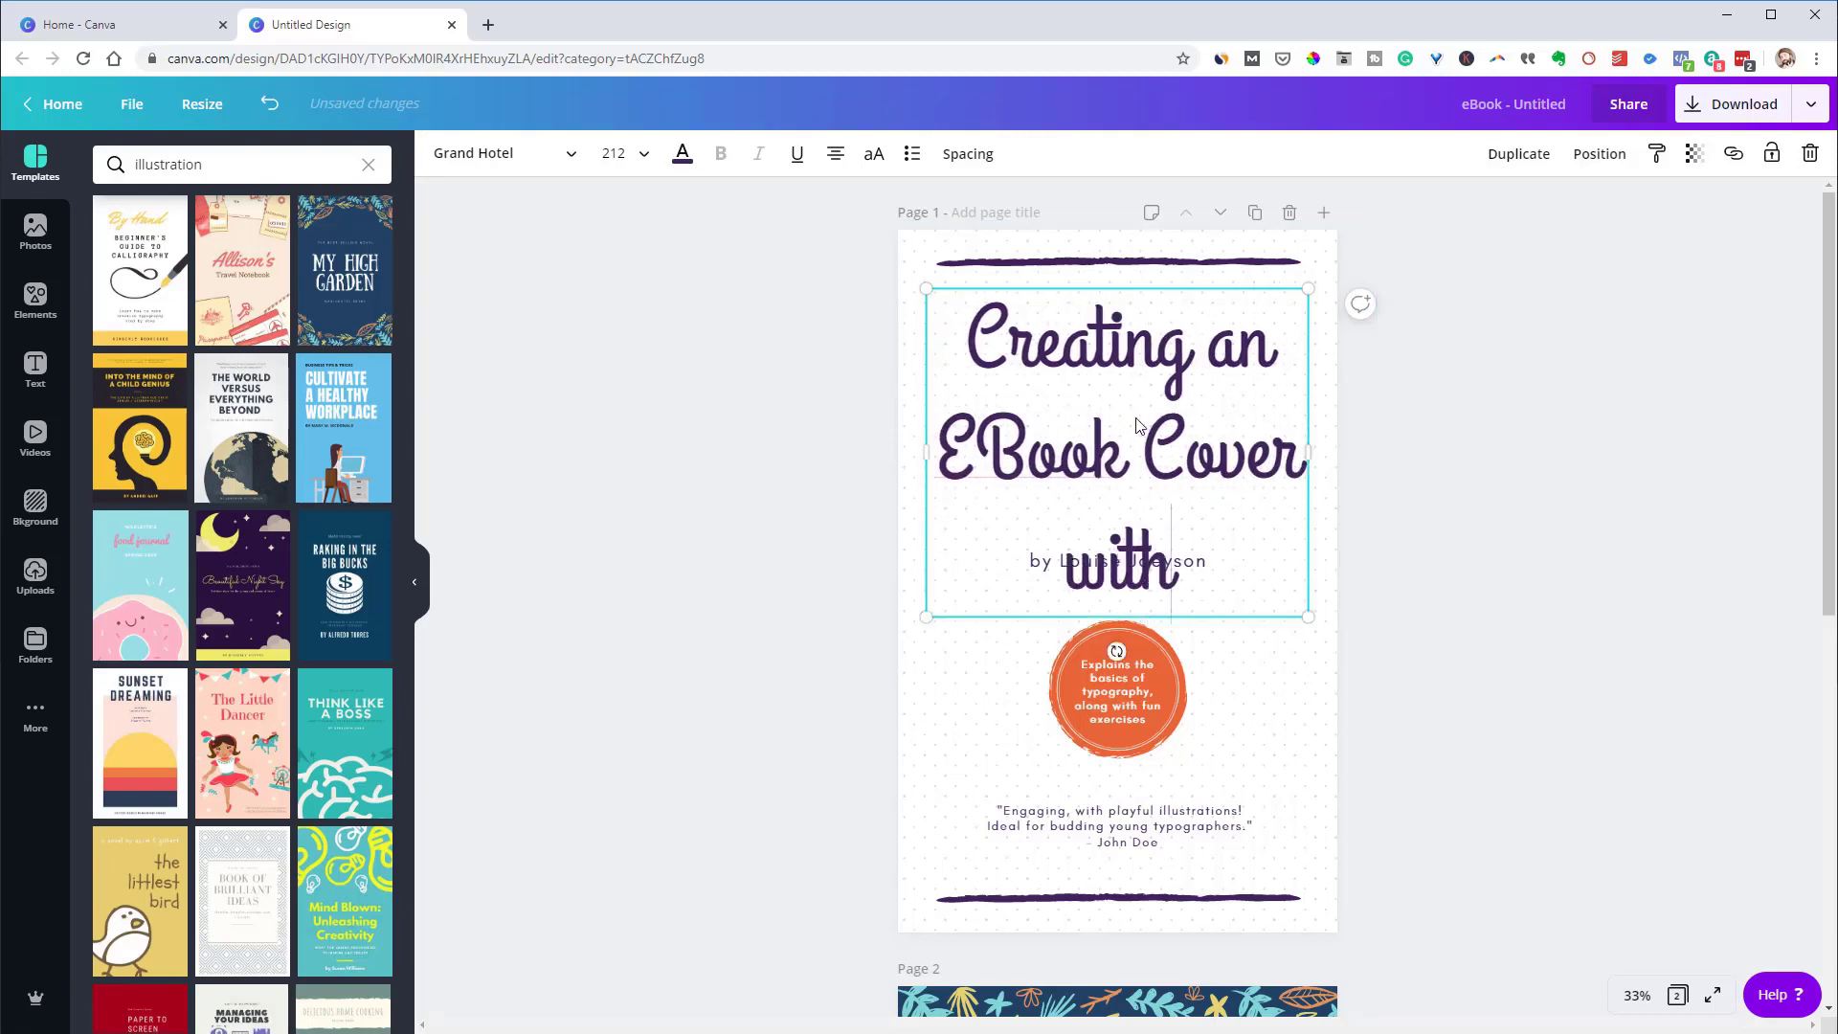
pyautogui.write(' Canva')
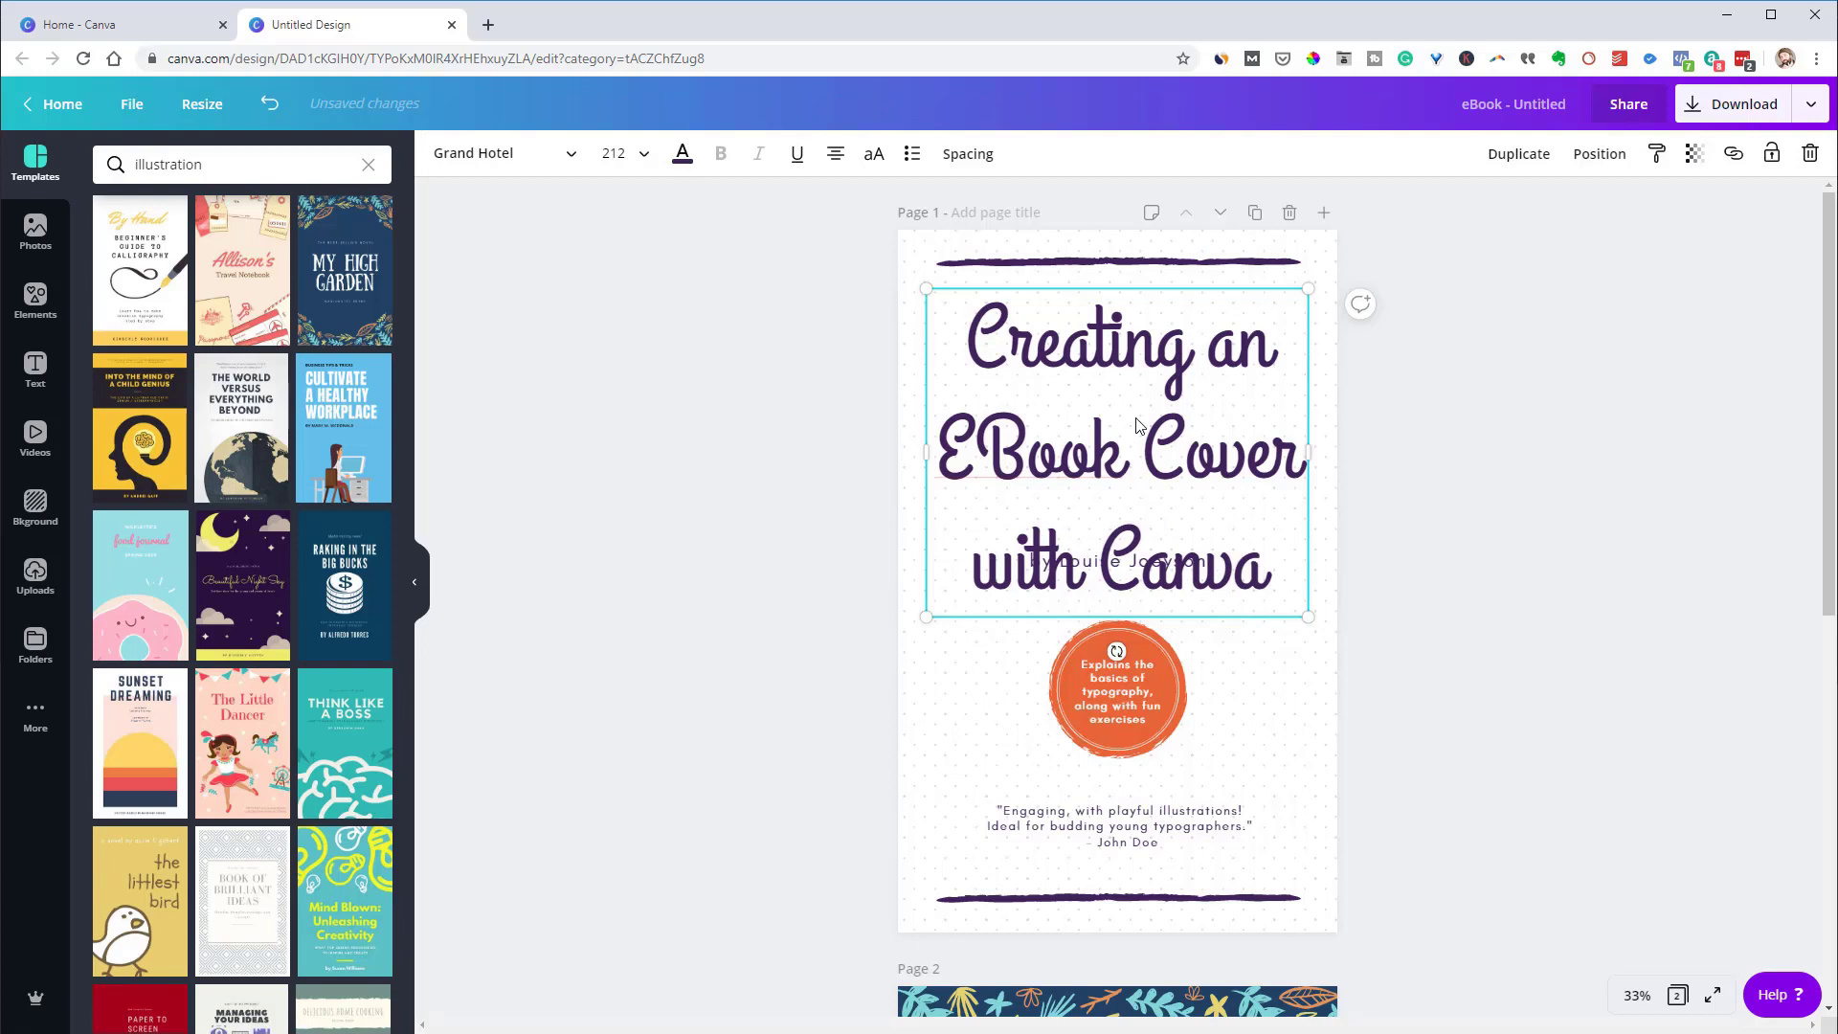
pyautogui.click(1492, 552)
# Tighten the title's line height to 1.09
pyautogui.click(1162, 466)
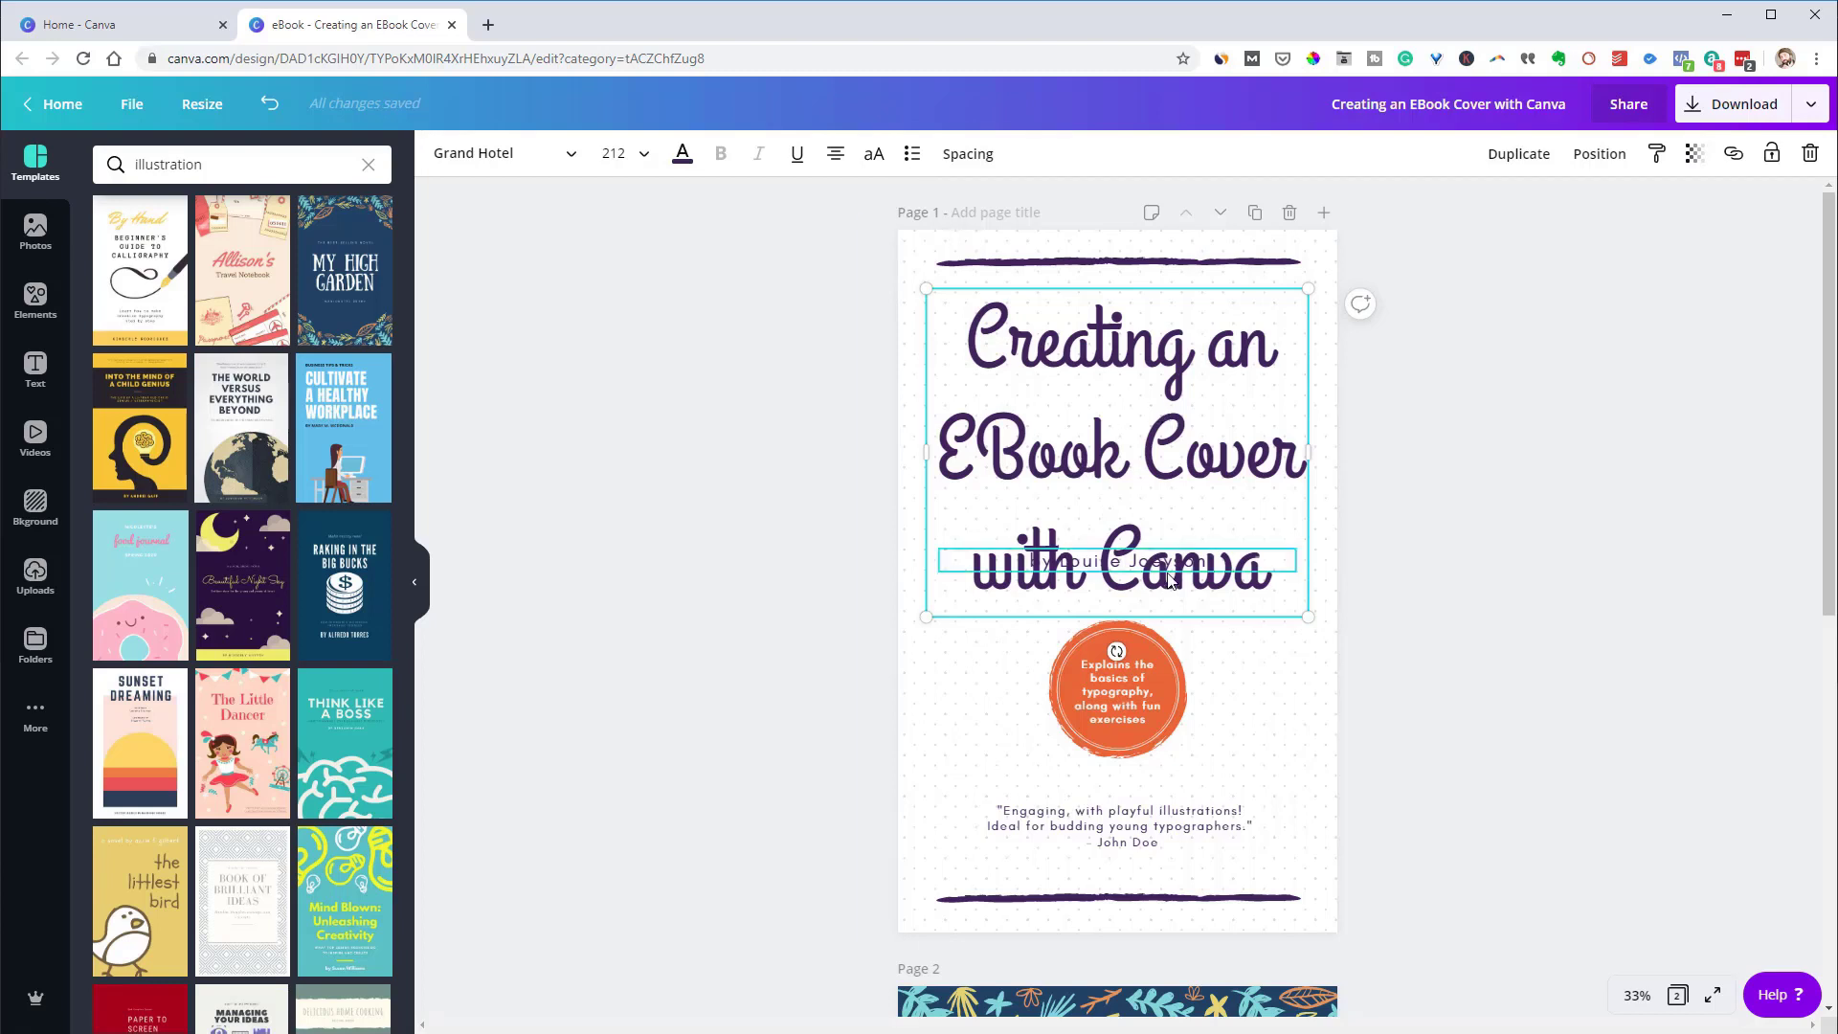
pyautogui.click(963, 159)
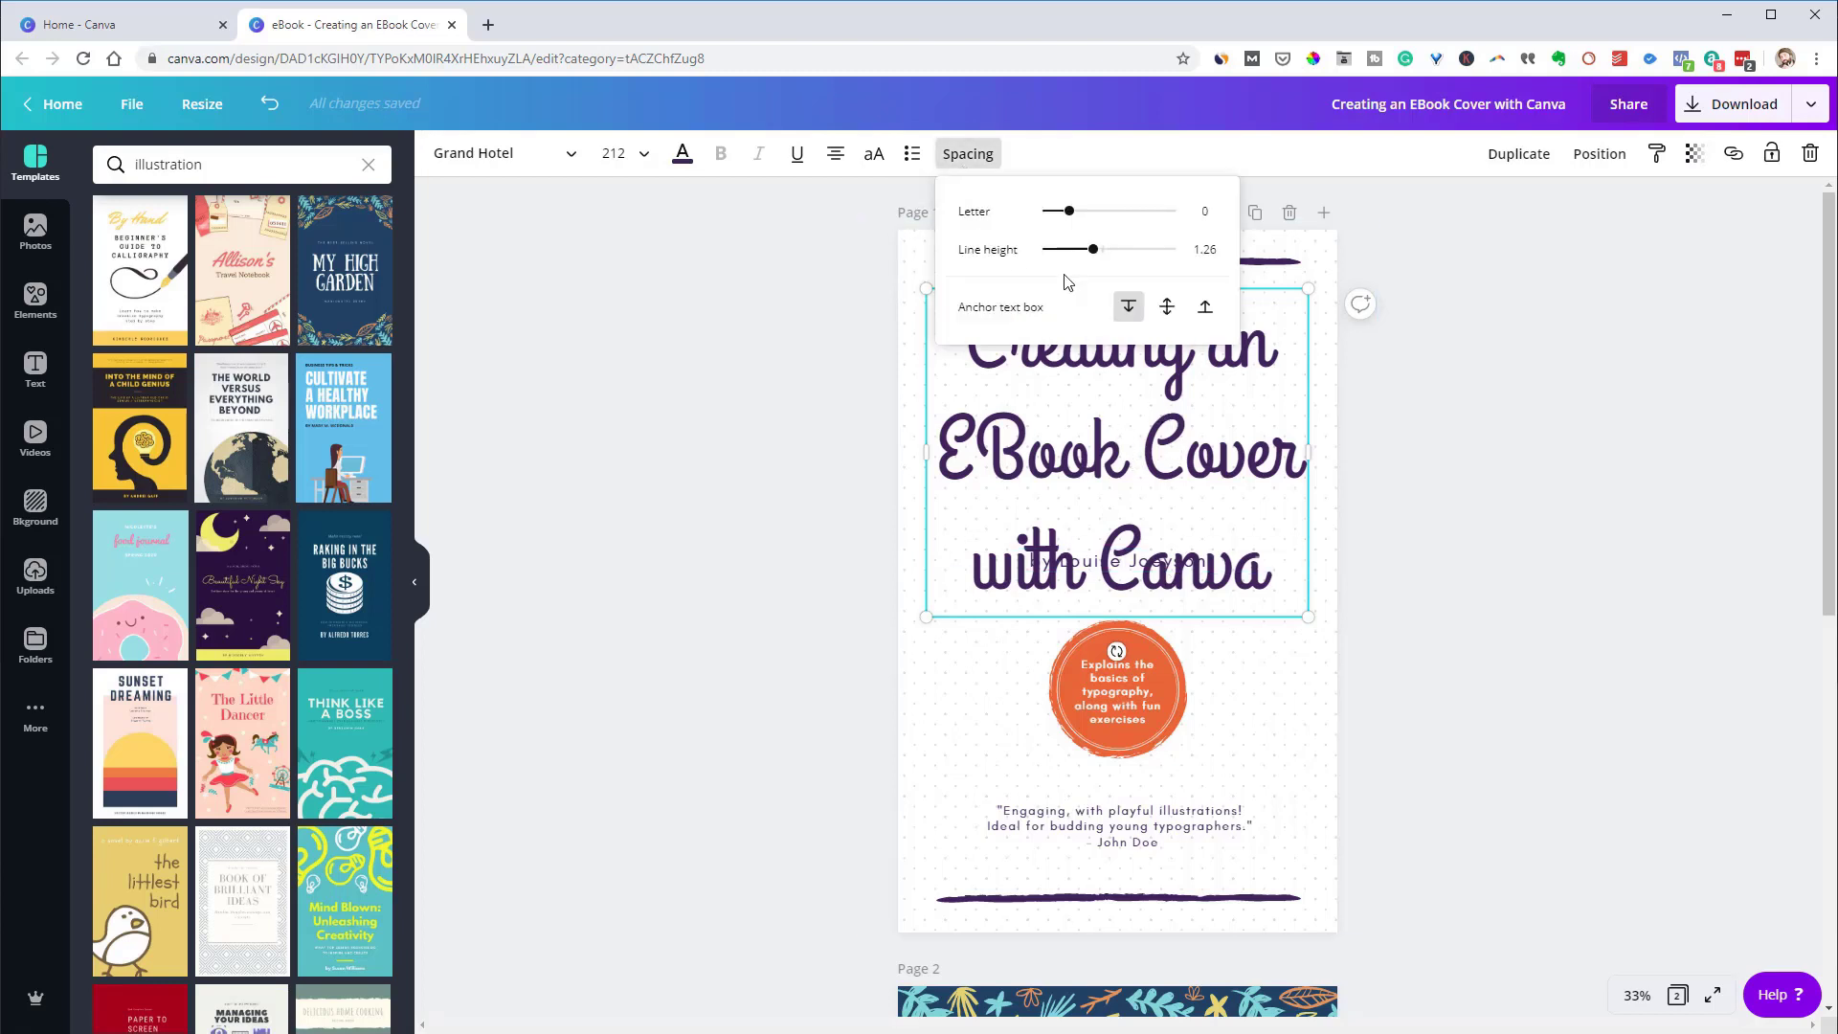
pyautogui.moveTo(1094, 249); pyautogui.dragTo(1082, 249)
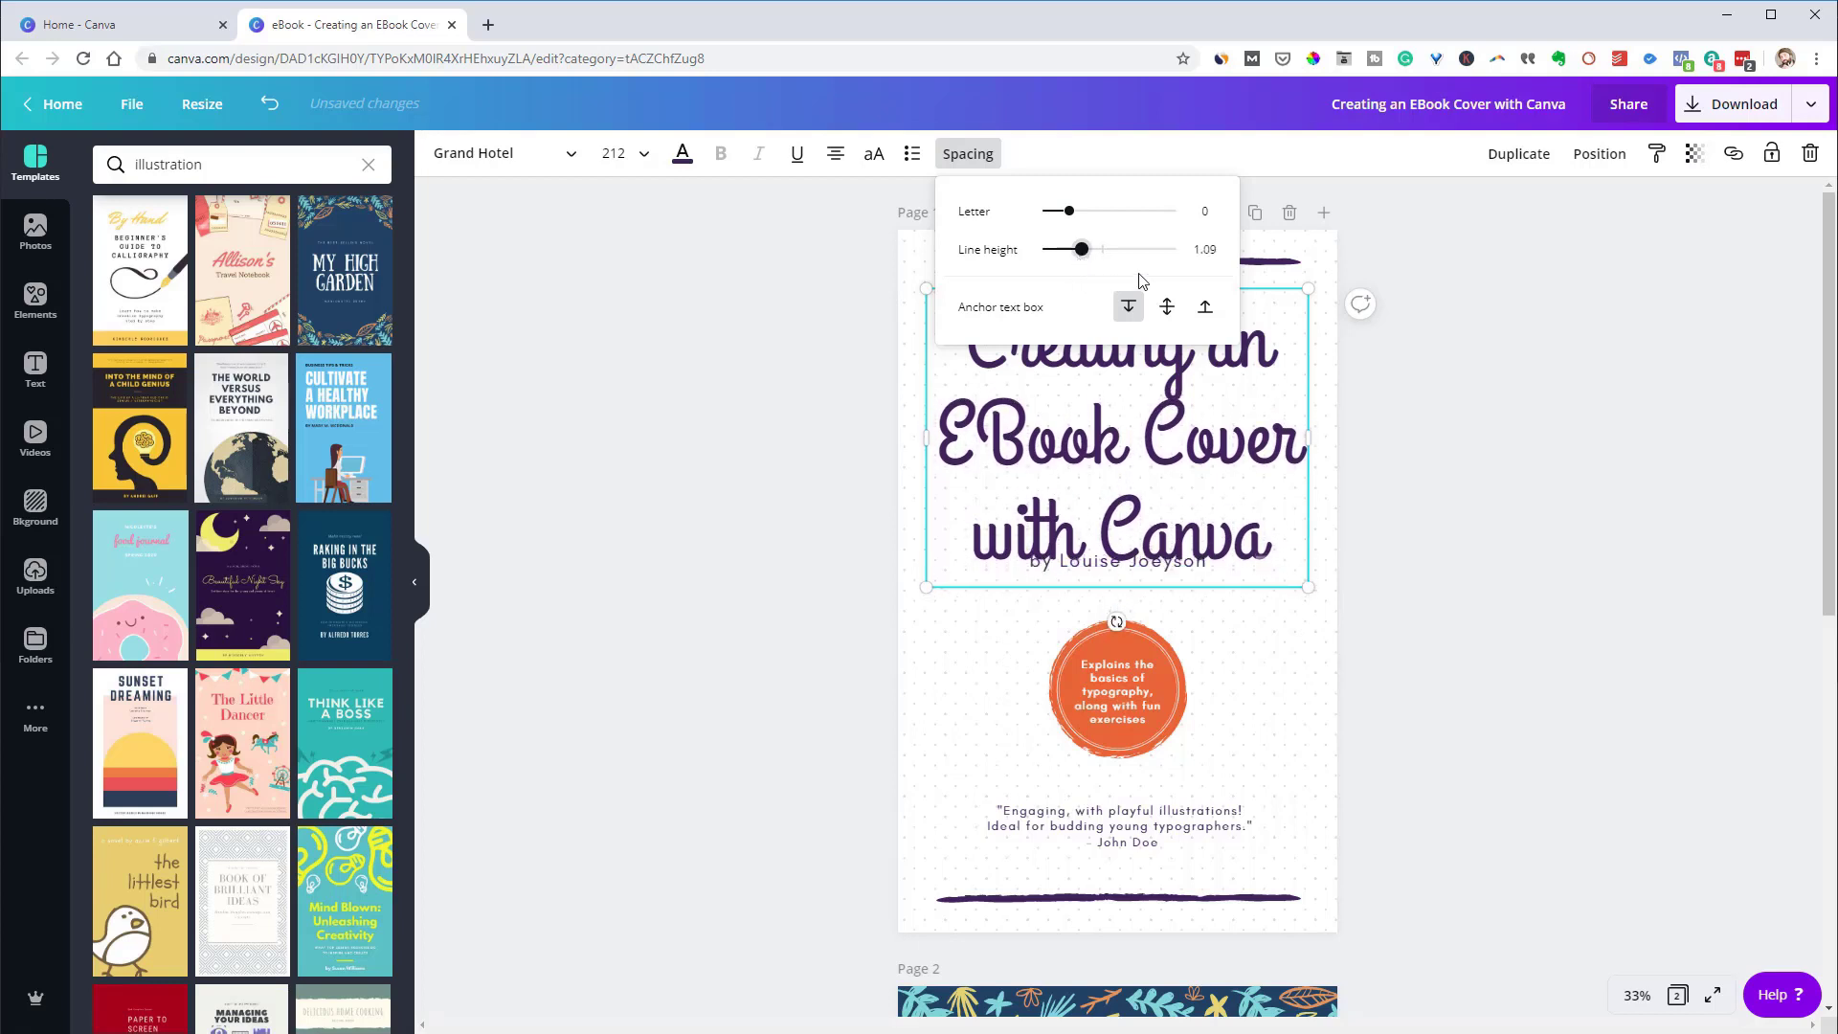
# Change the title font to Pacifico
pyautogui.click(562, 158)
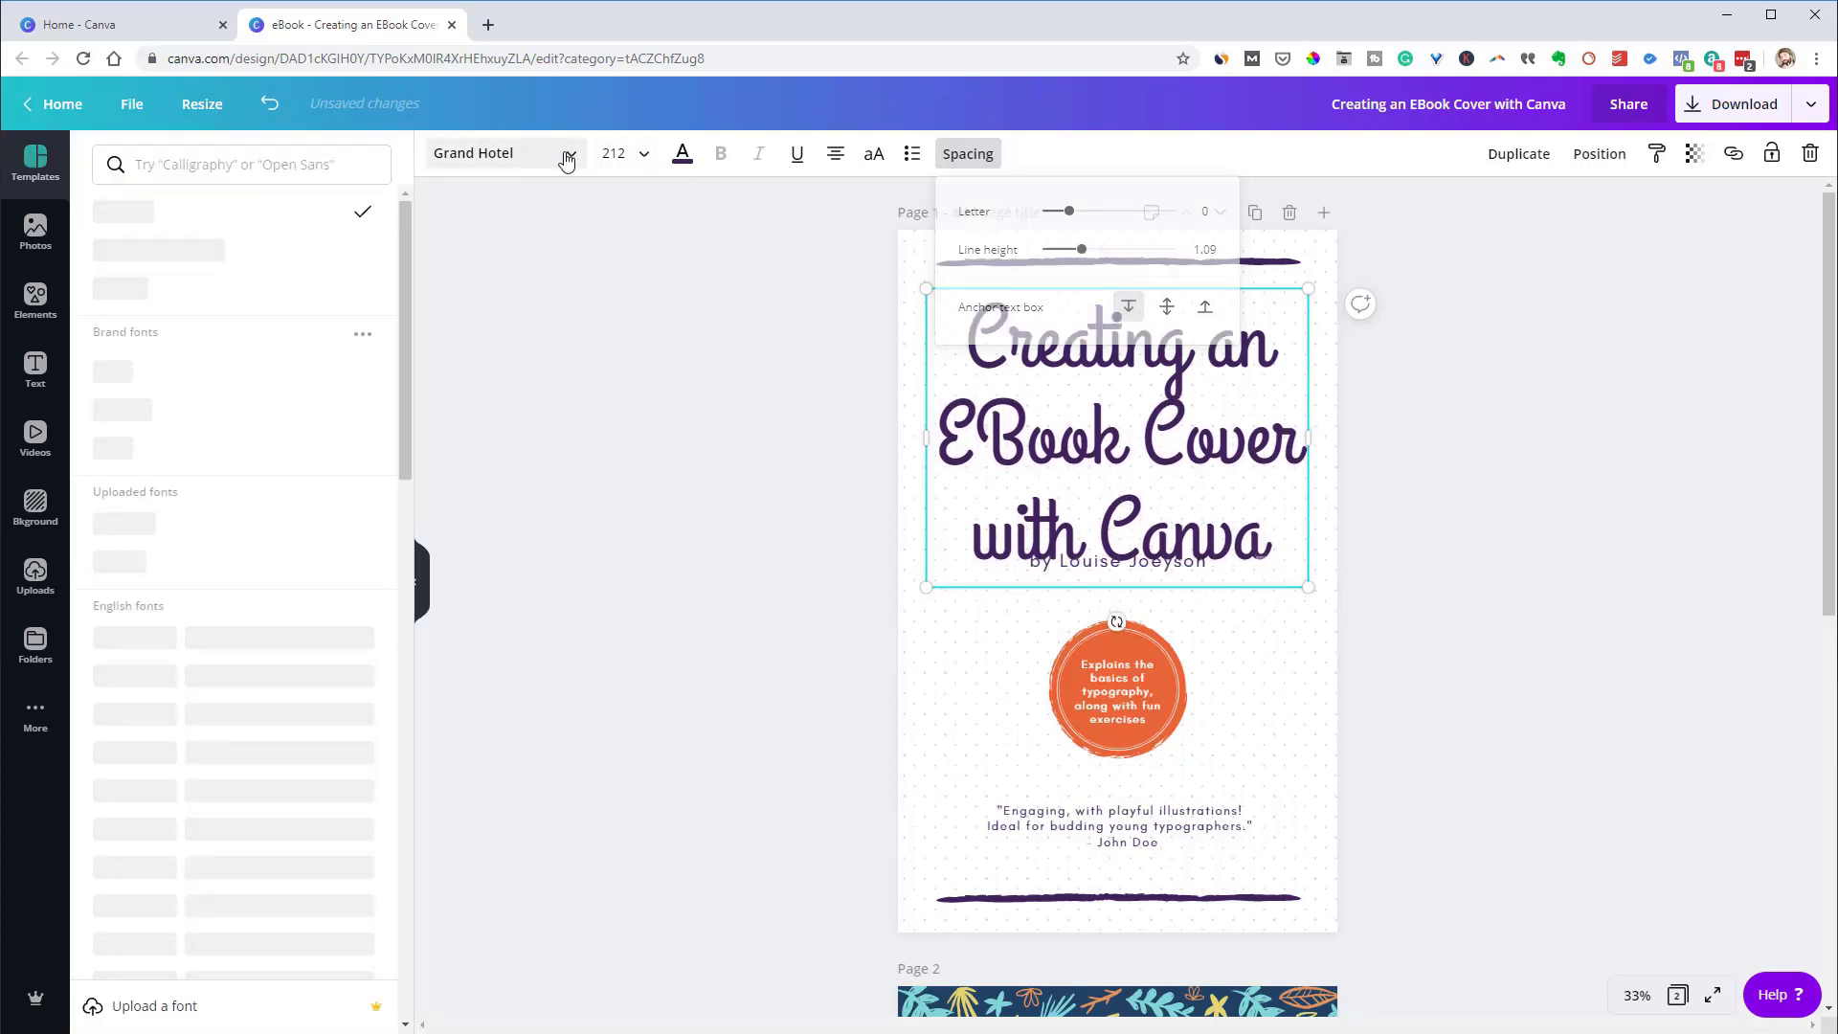
pyautogui.click(288, 166)
pyautogui.write('Oa')
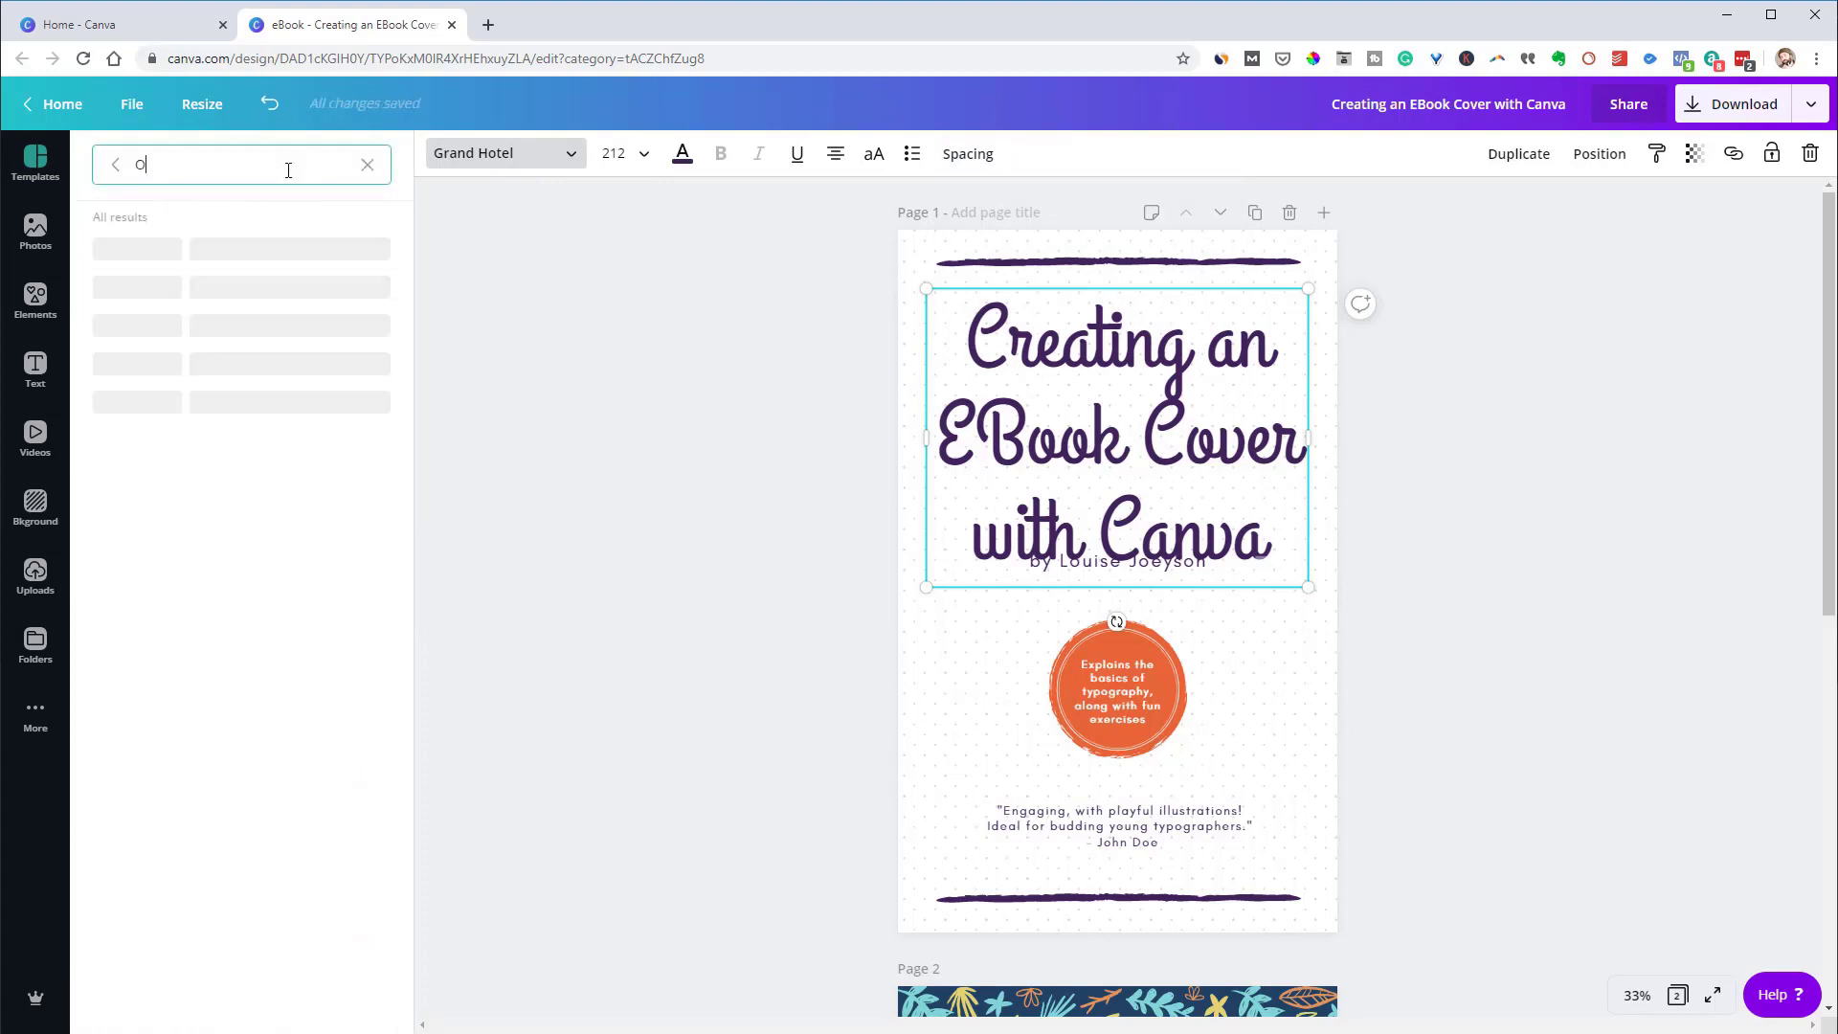
pyautogui.press('BackSpace')
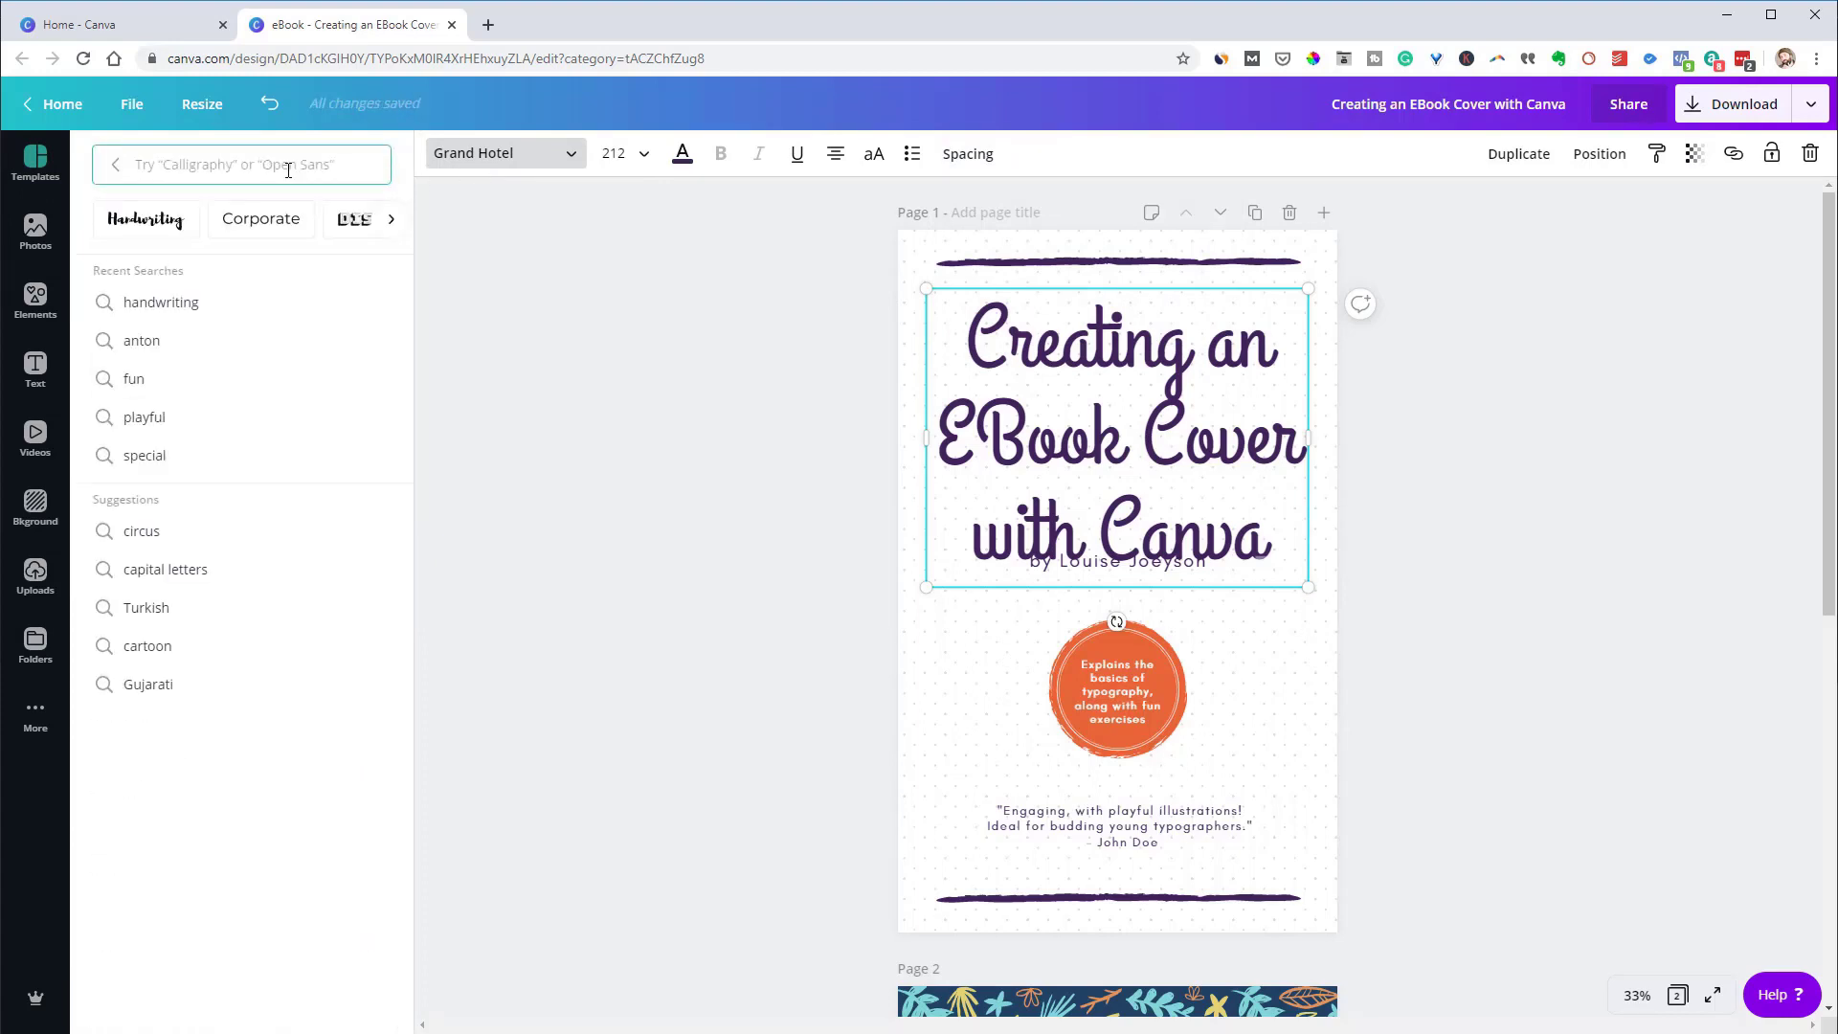
pyautogui.write('Pacifi')
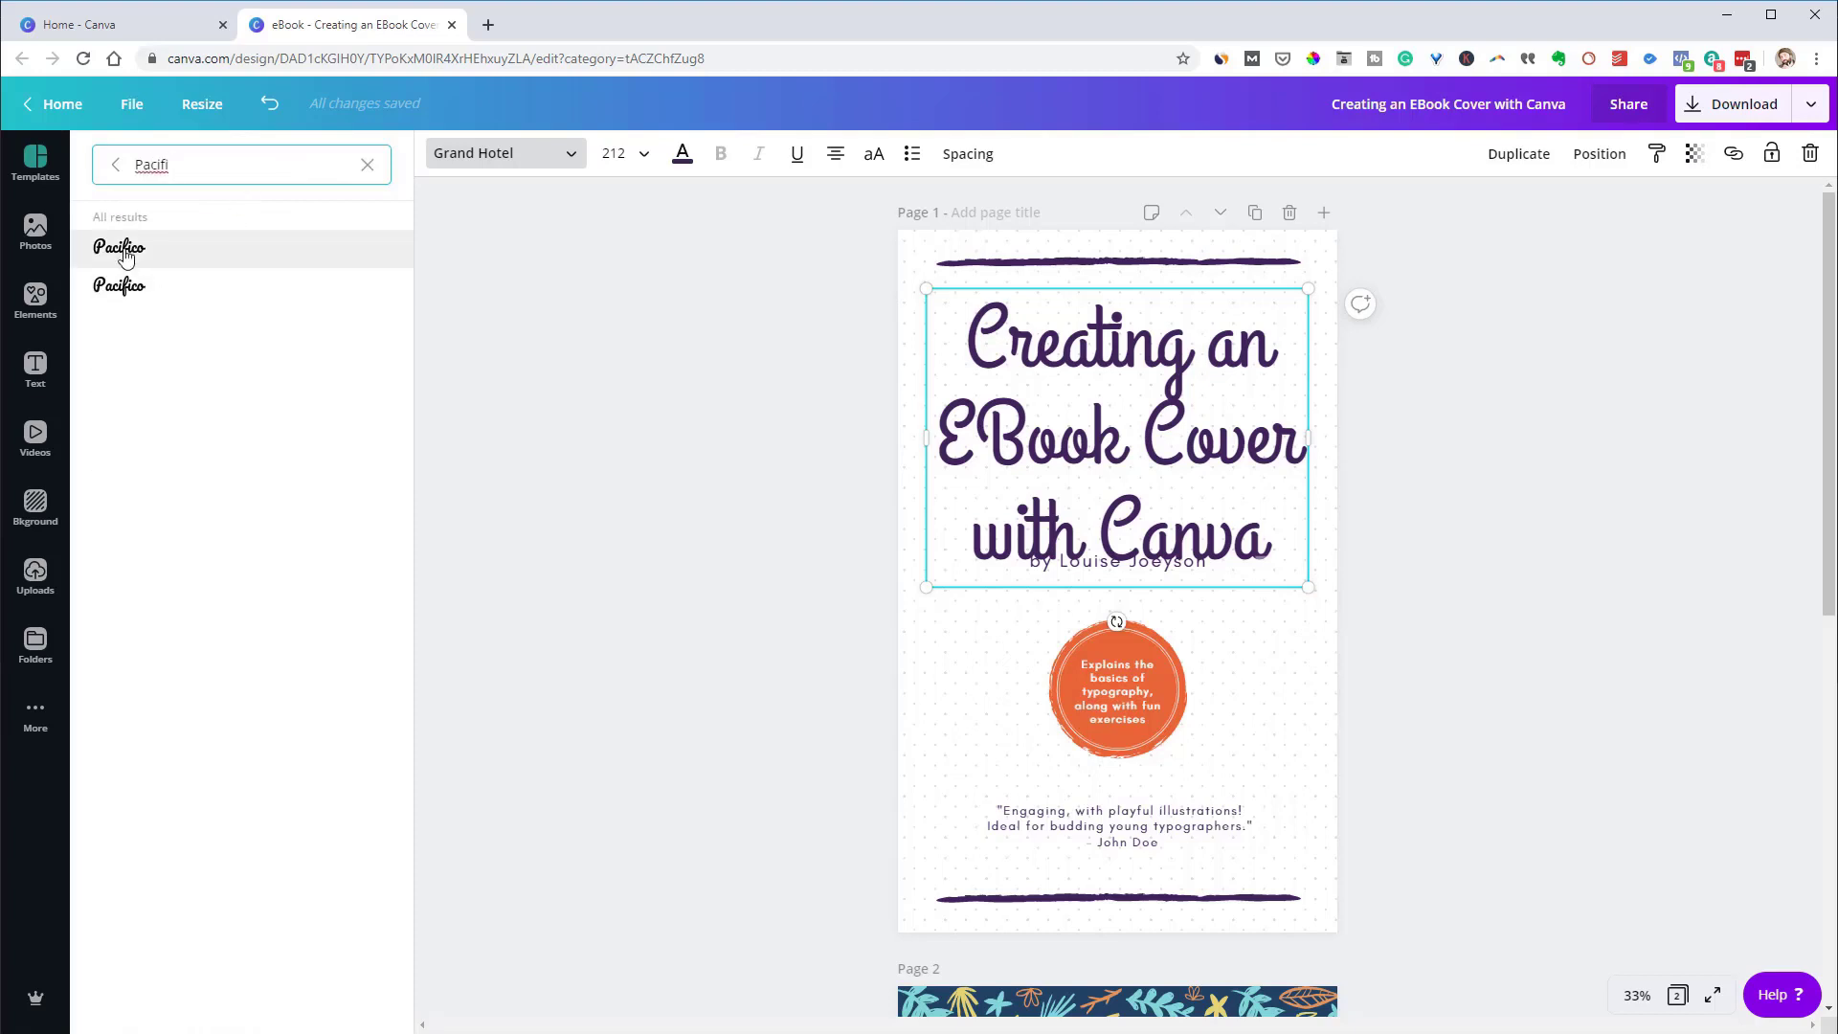
pyautogui.click(124, 252)
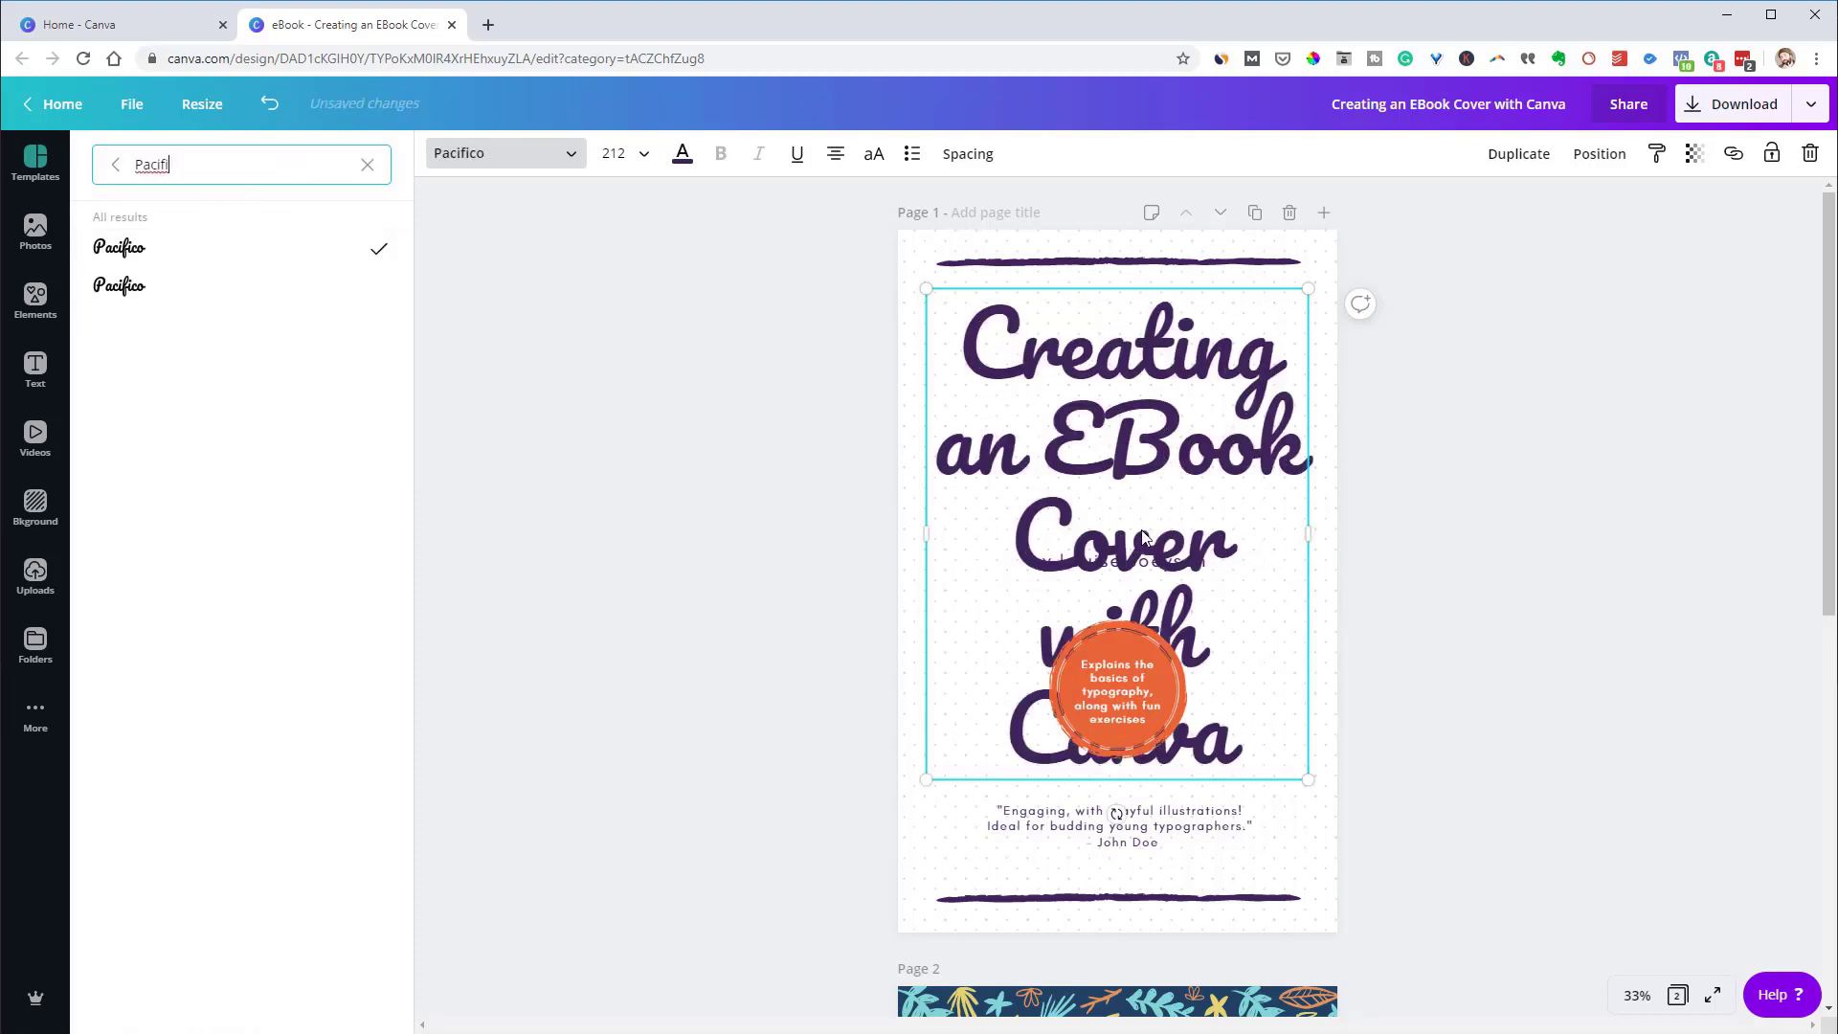
# Set the title size to 96 and widen its line height to 1.66
pyautogui.click(643, 153)
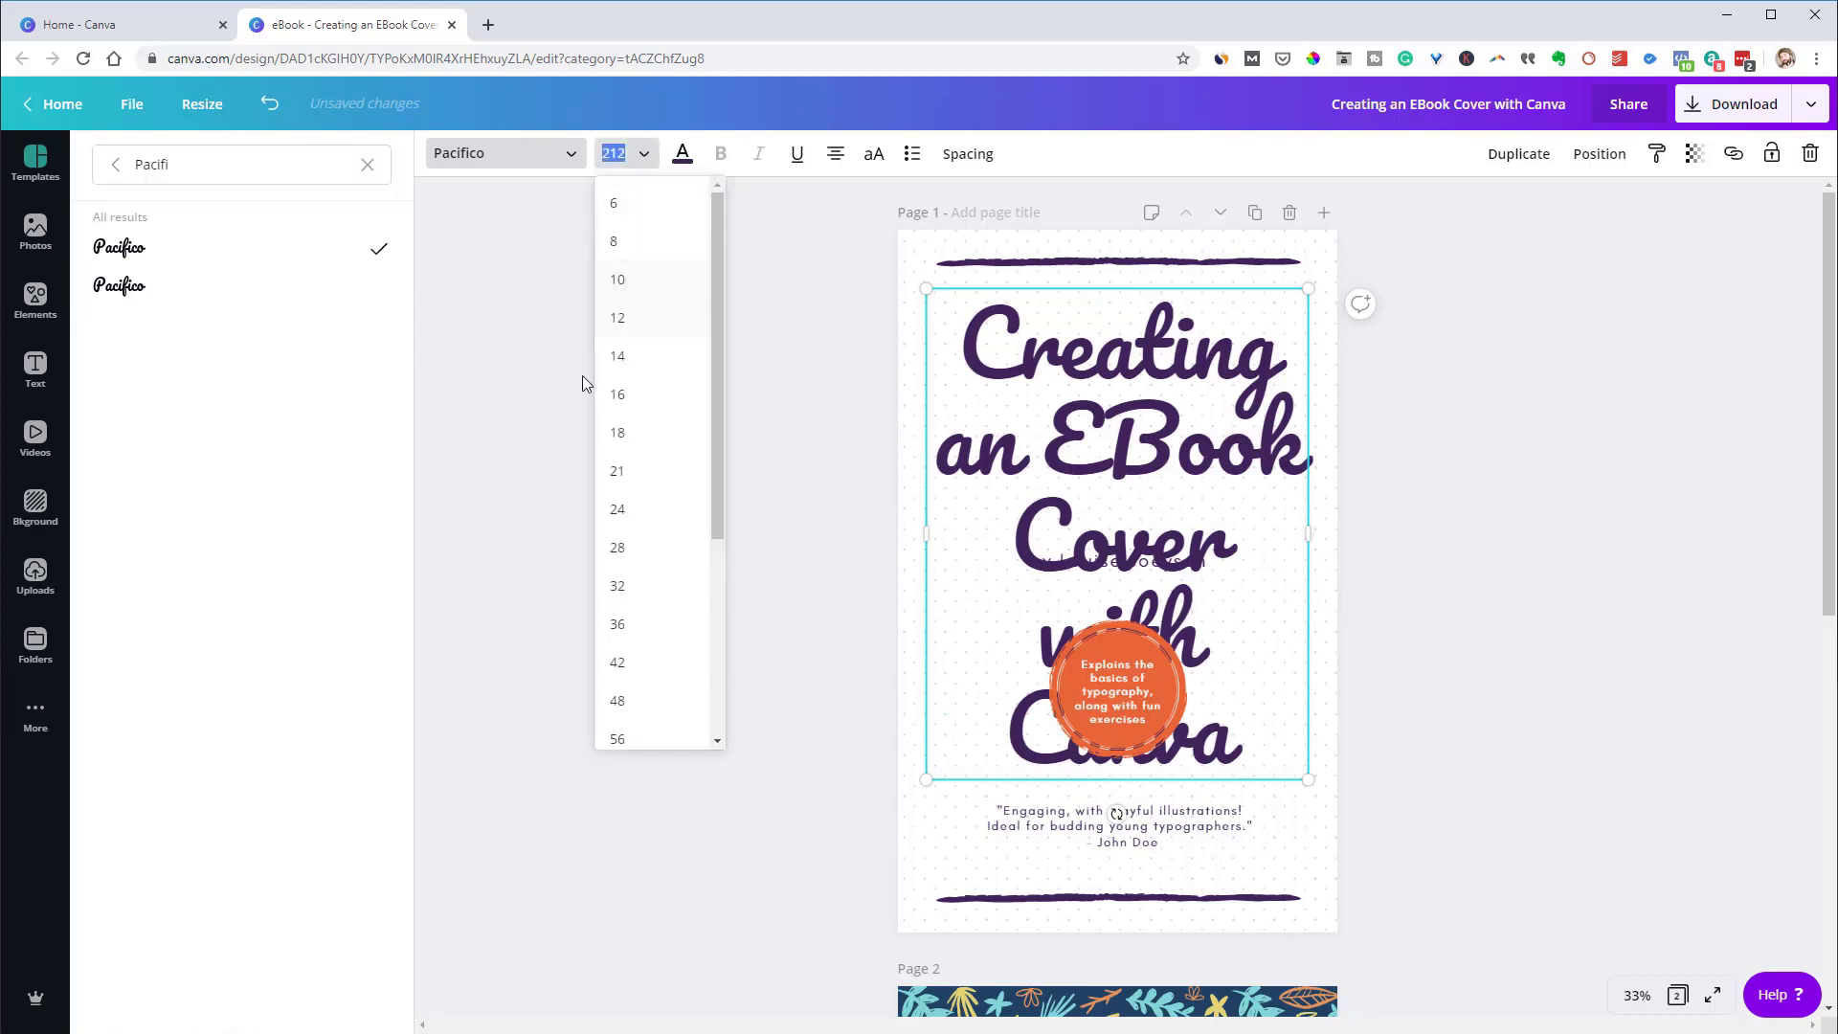
pyautogui.scroll(-1, 689, 637)
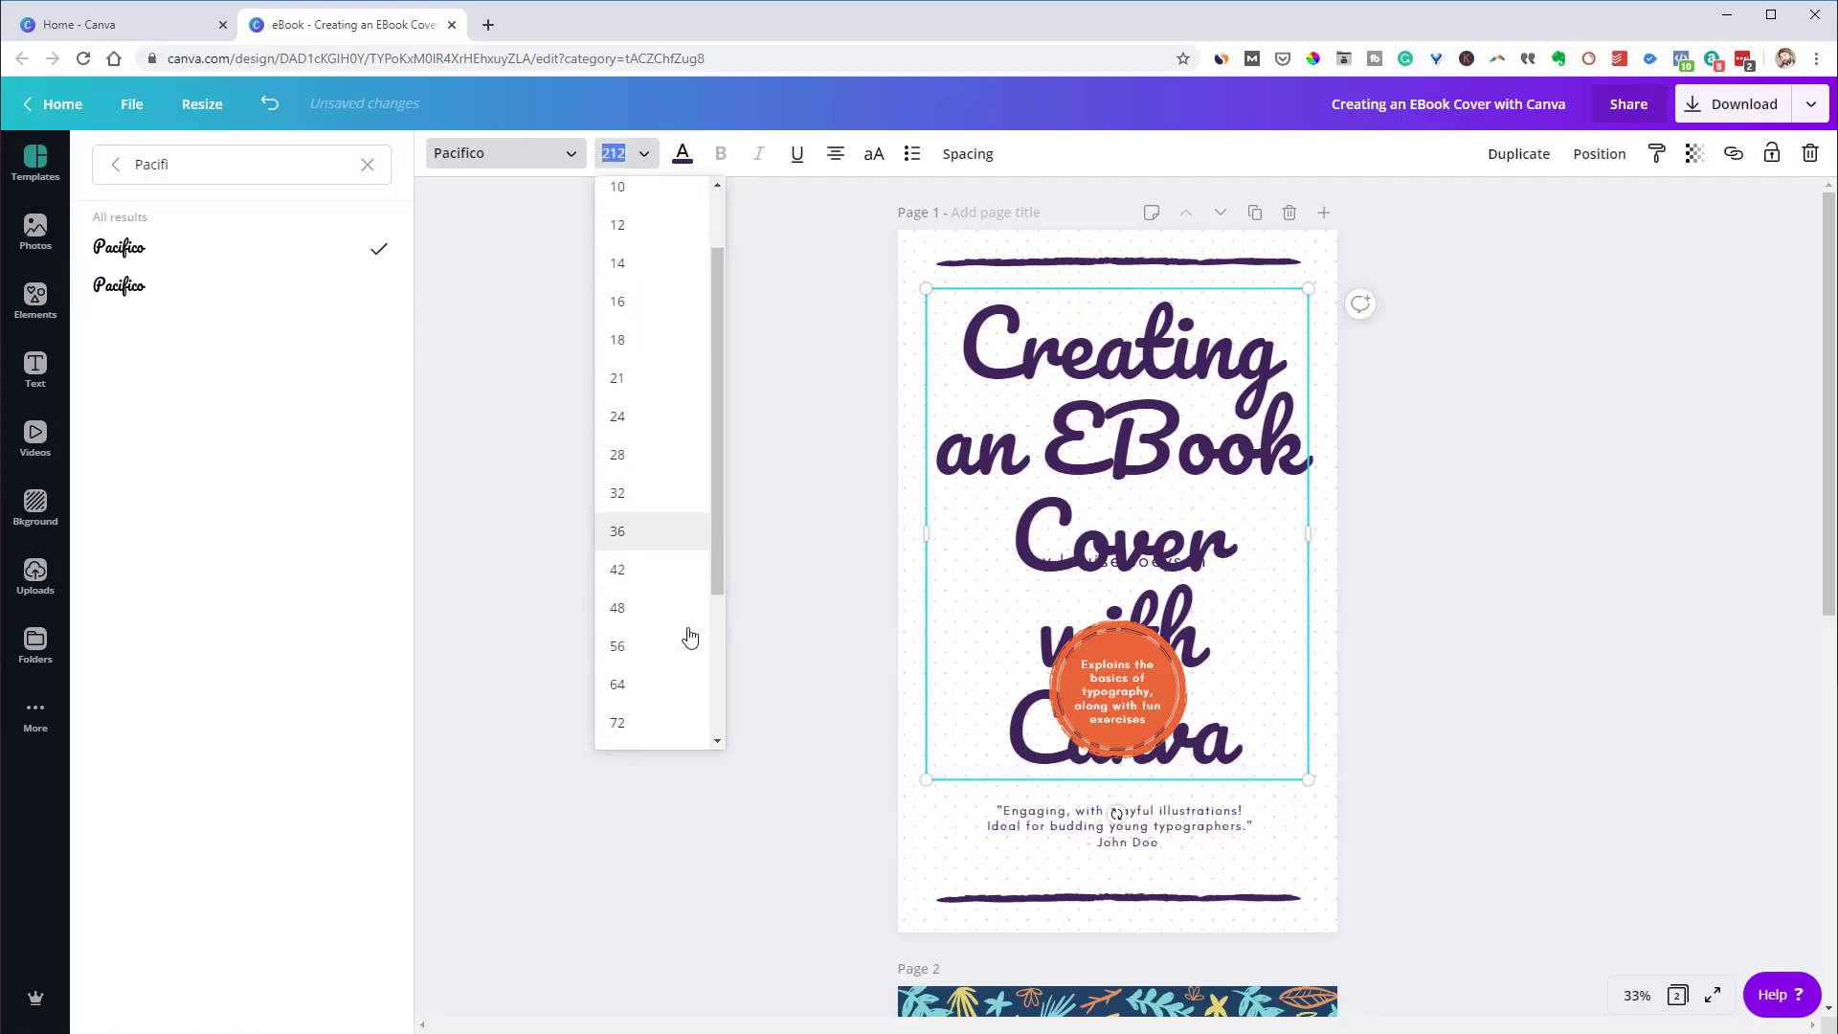
pyautogui.click(622, 723)
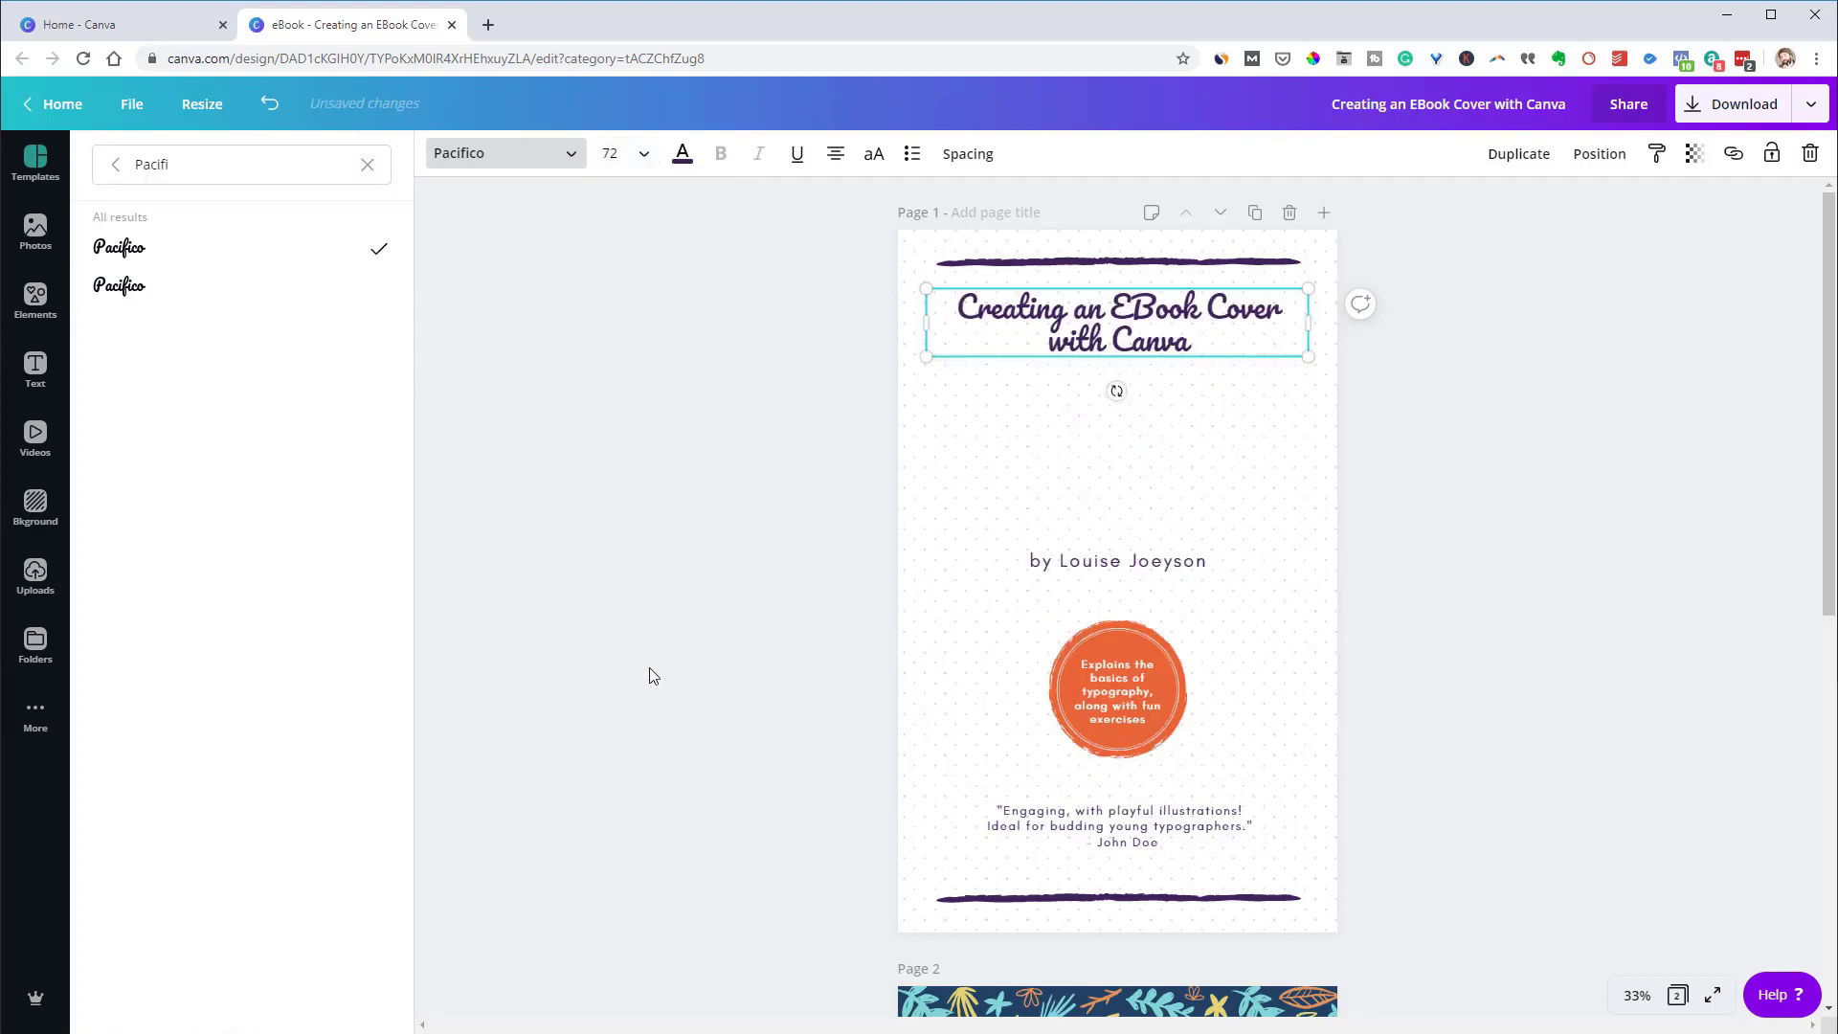
pyautogui.click(641, 154)
pyautogui.click(623, 608)
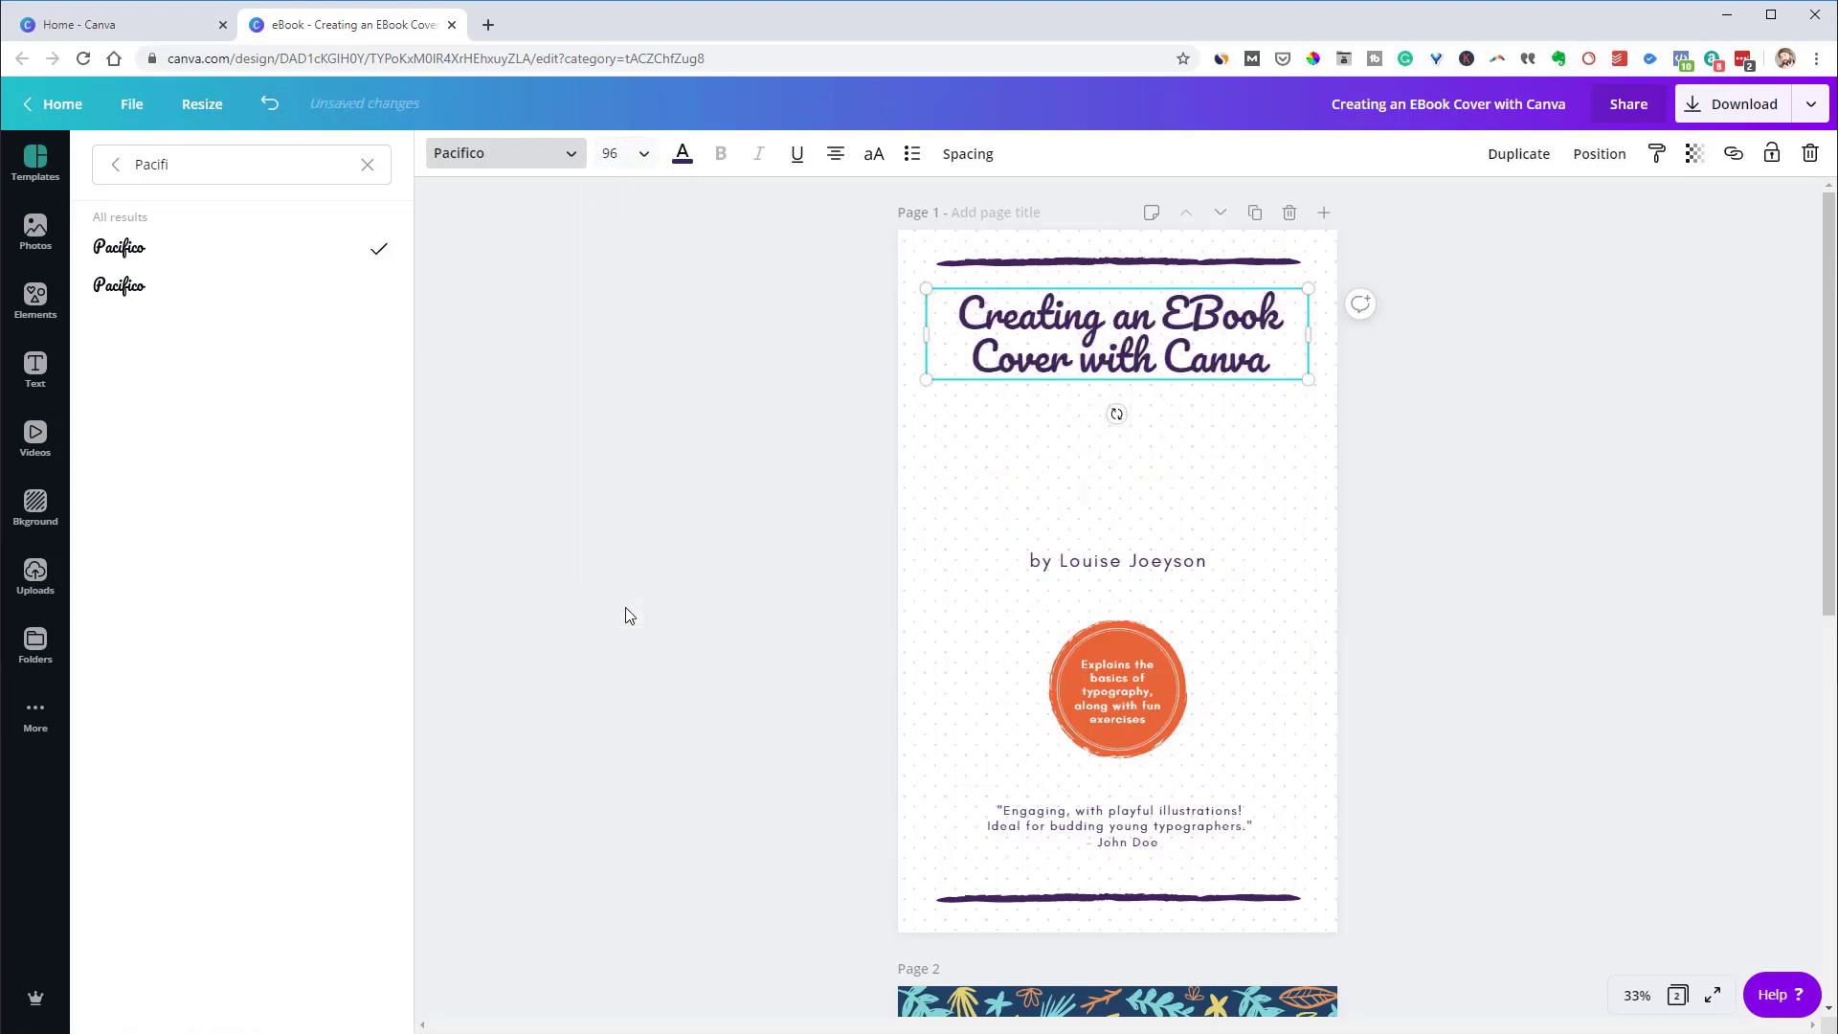
pyautogui.click(967, 155)
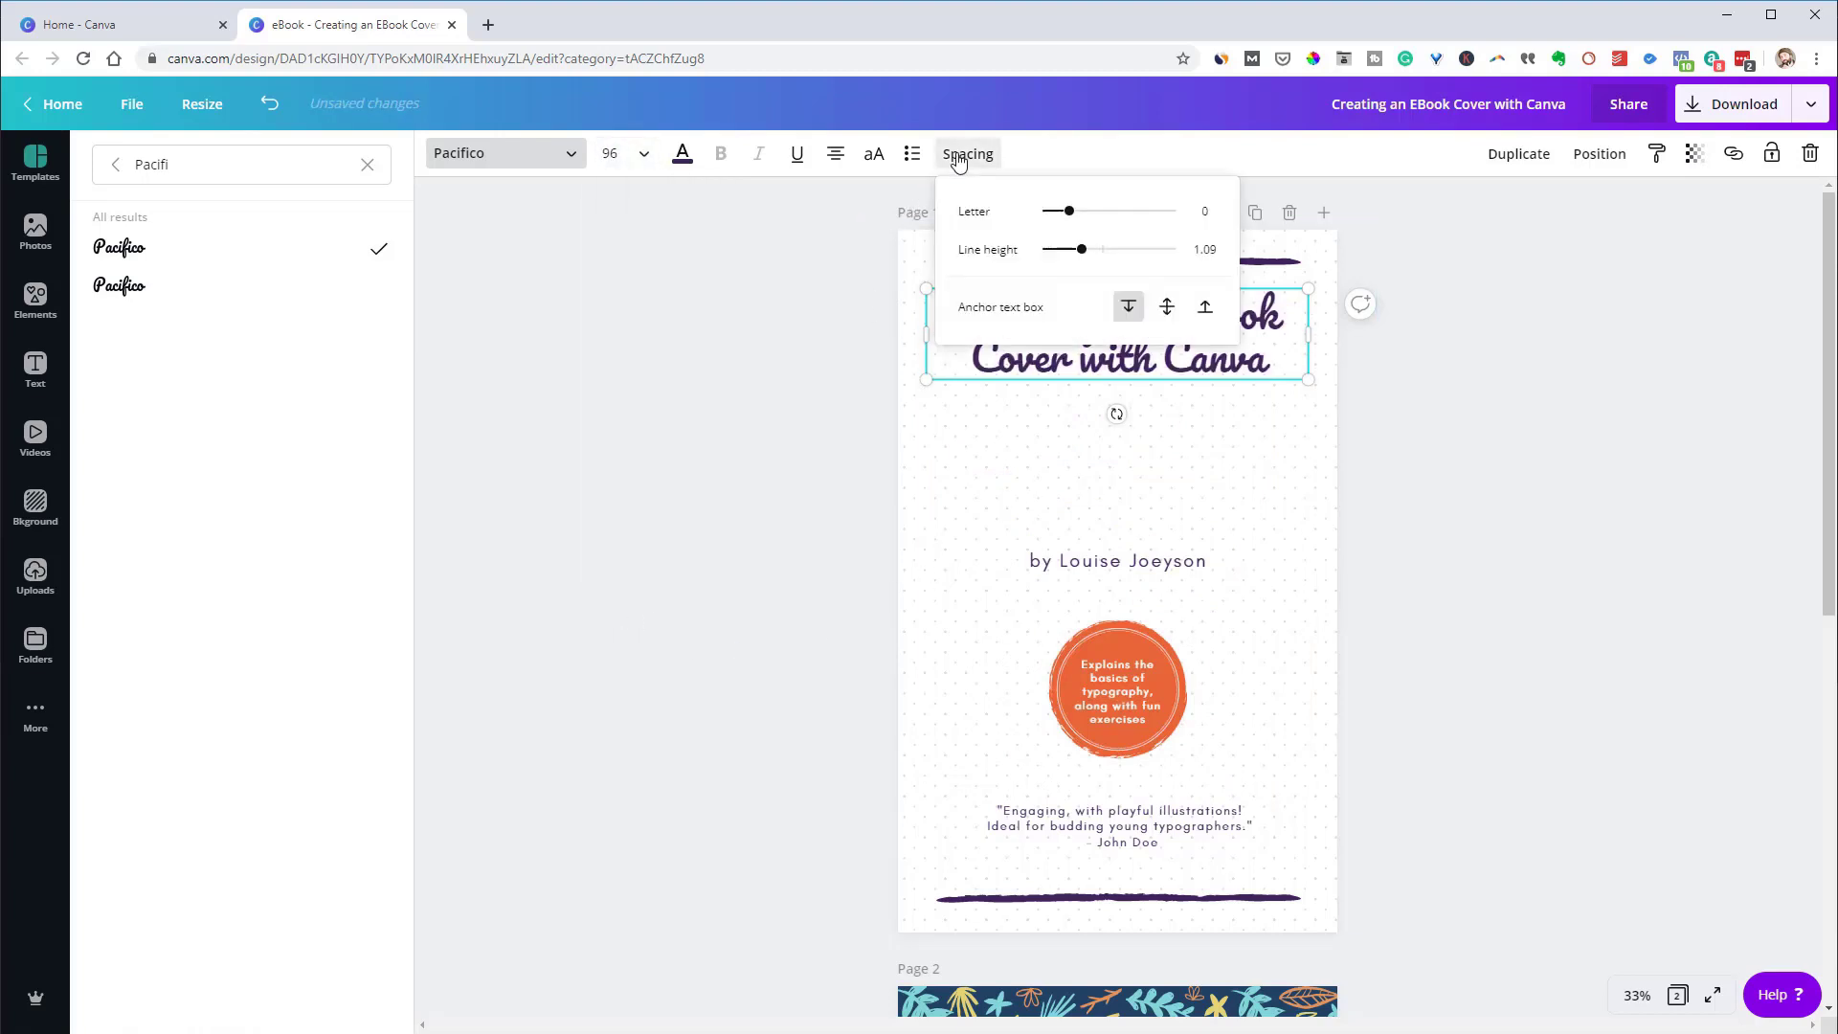
pyautogui.moveTo(1086, 257); pyautogui.dragTo(1122, 261)
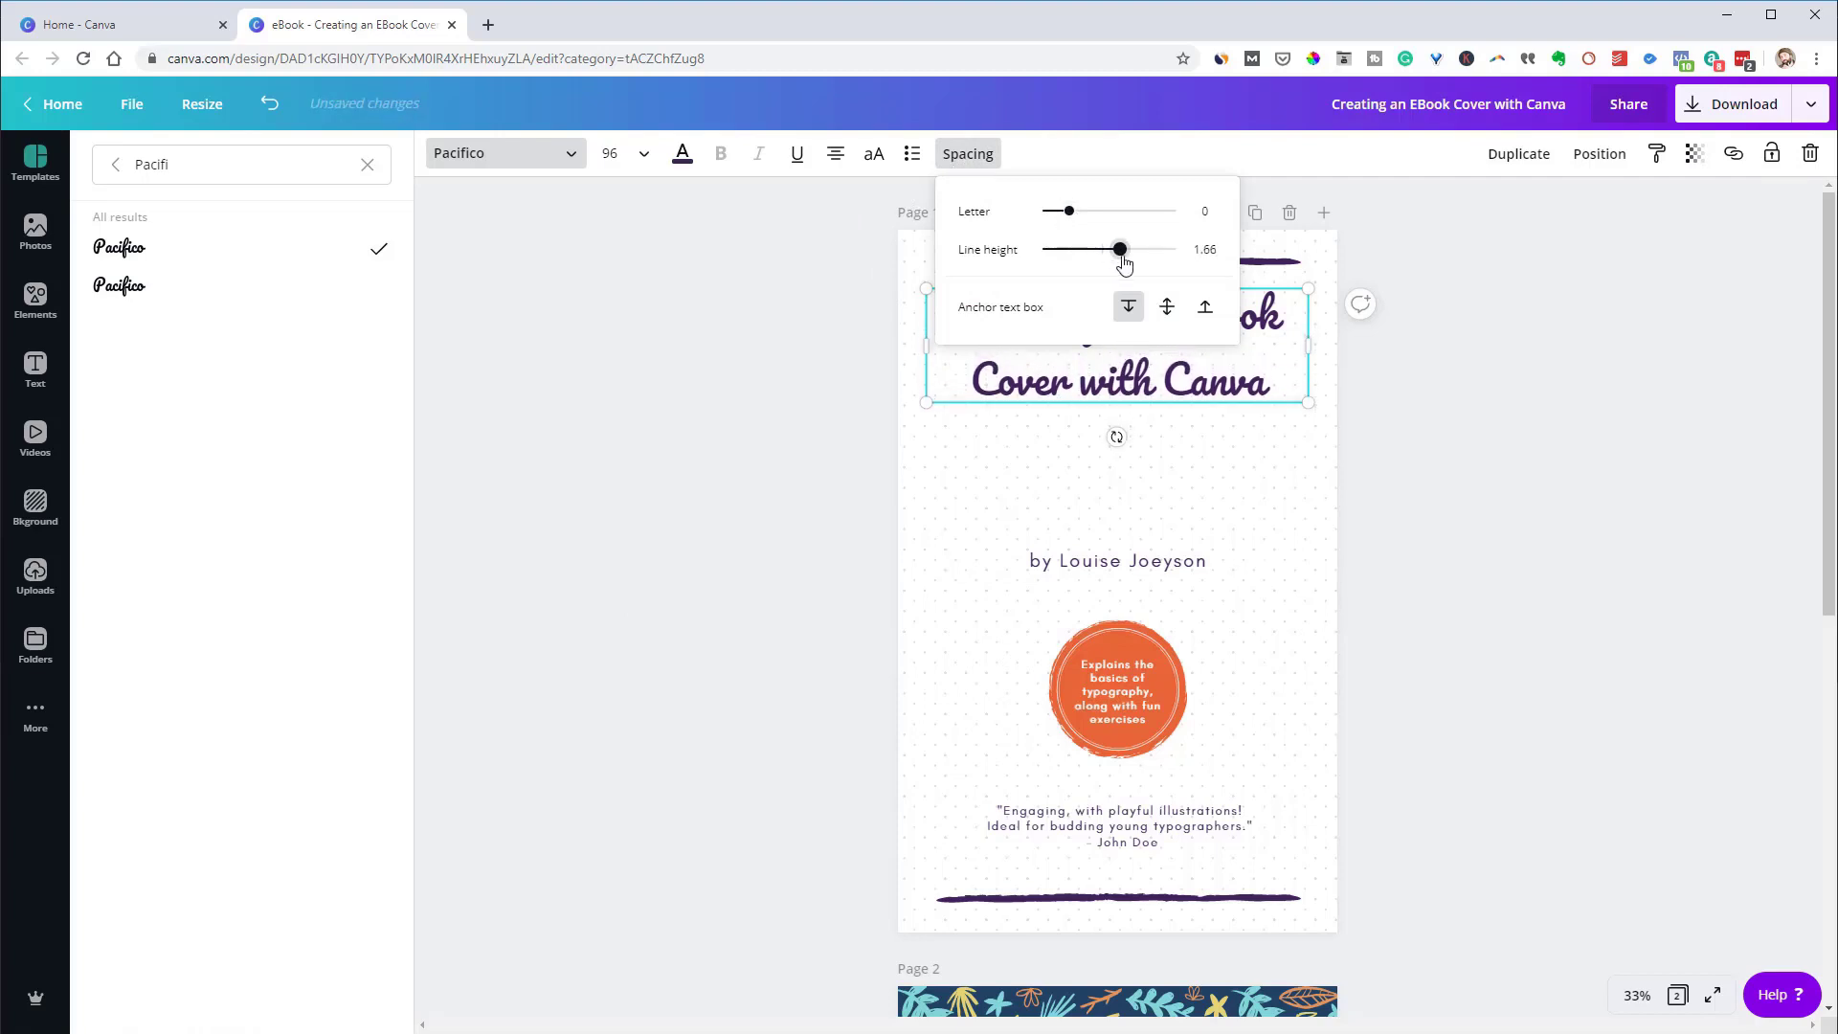
pyautogui.click(1417, 412)
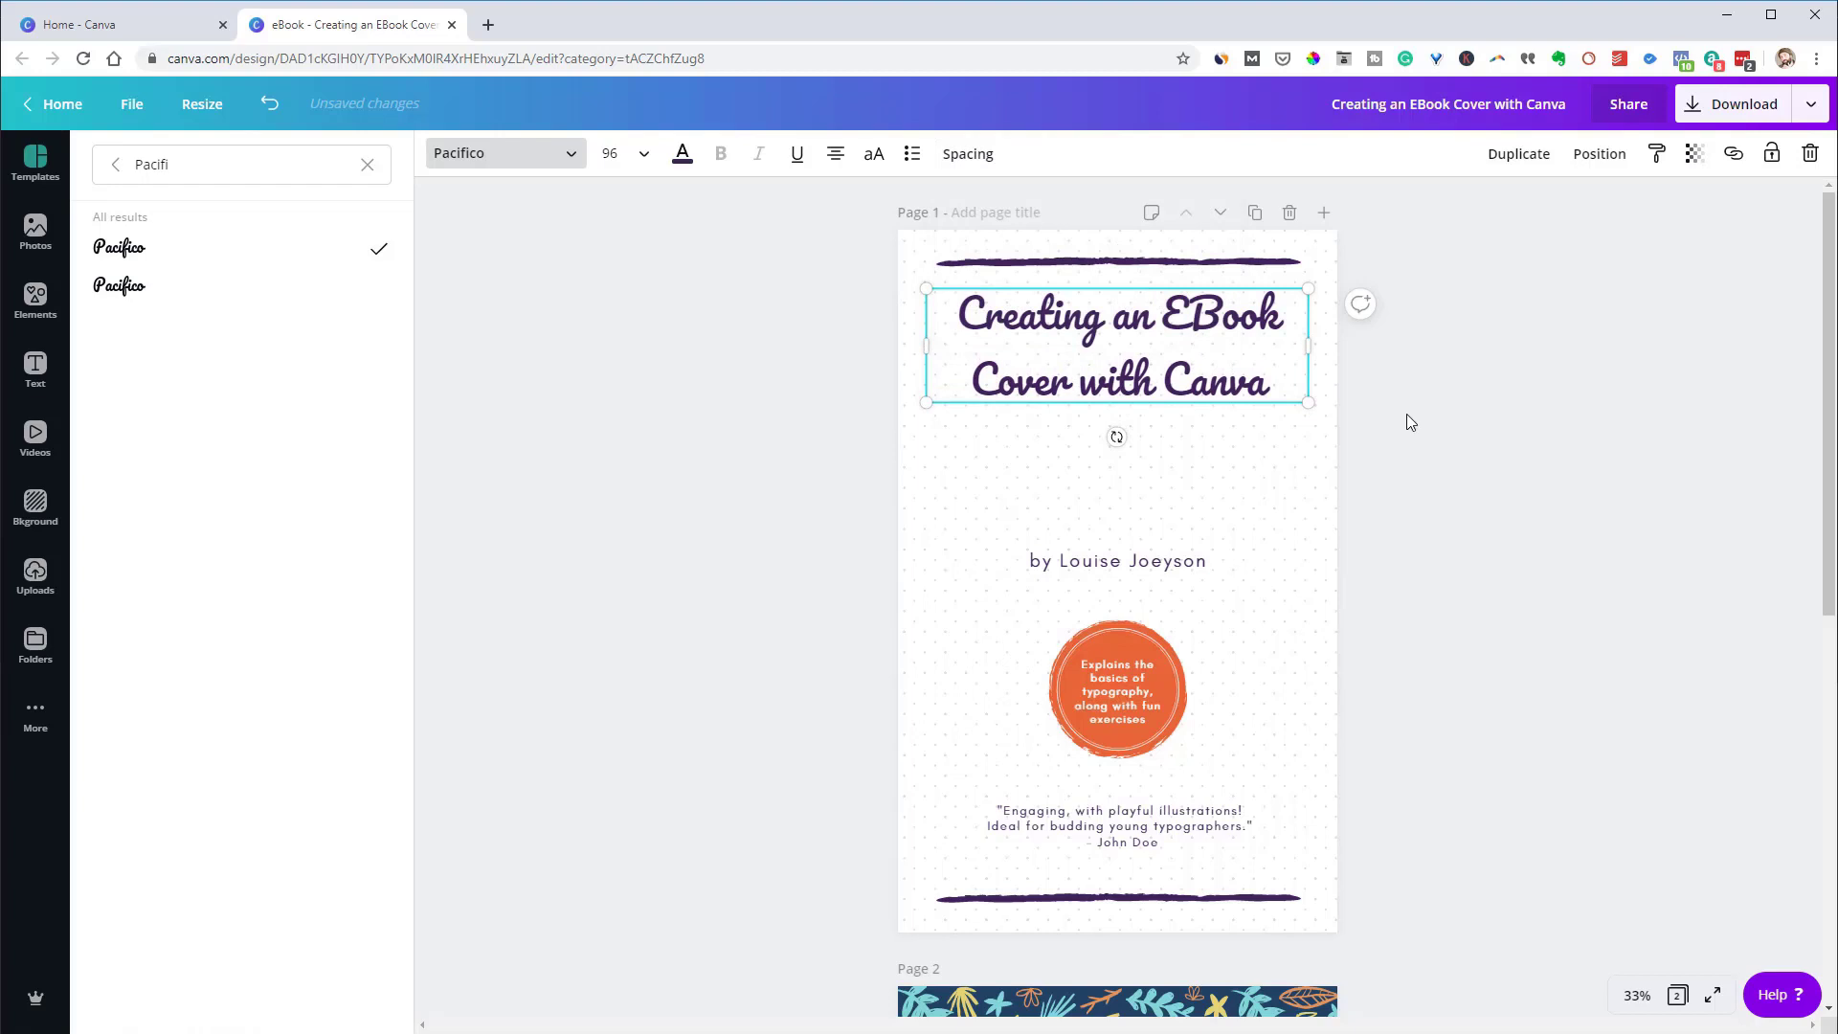
# Delete the orange circle and its text from the cover
pyautogui.click(1140, 699)
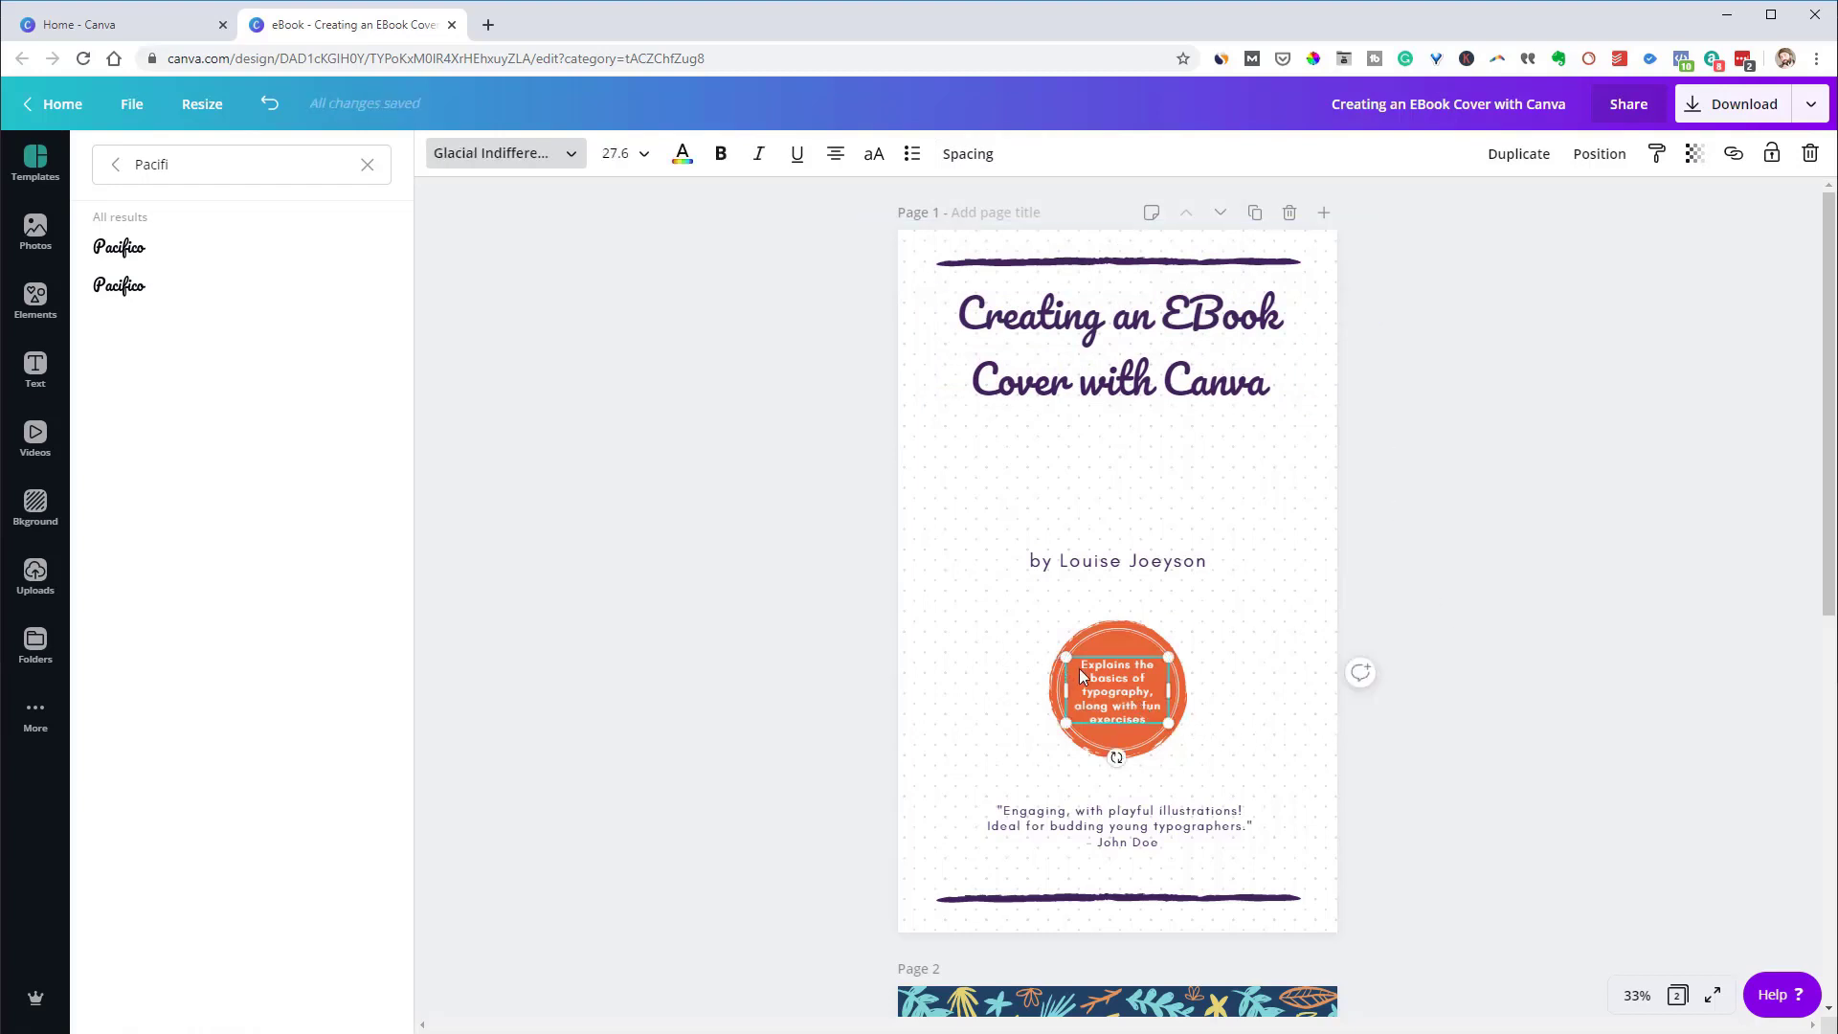
pyautogui.press('Delete')
pyautogui.click(1105, 693)
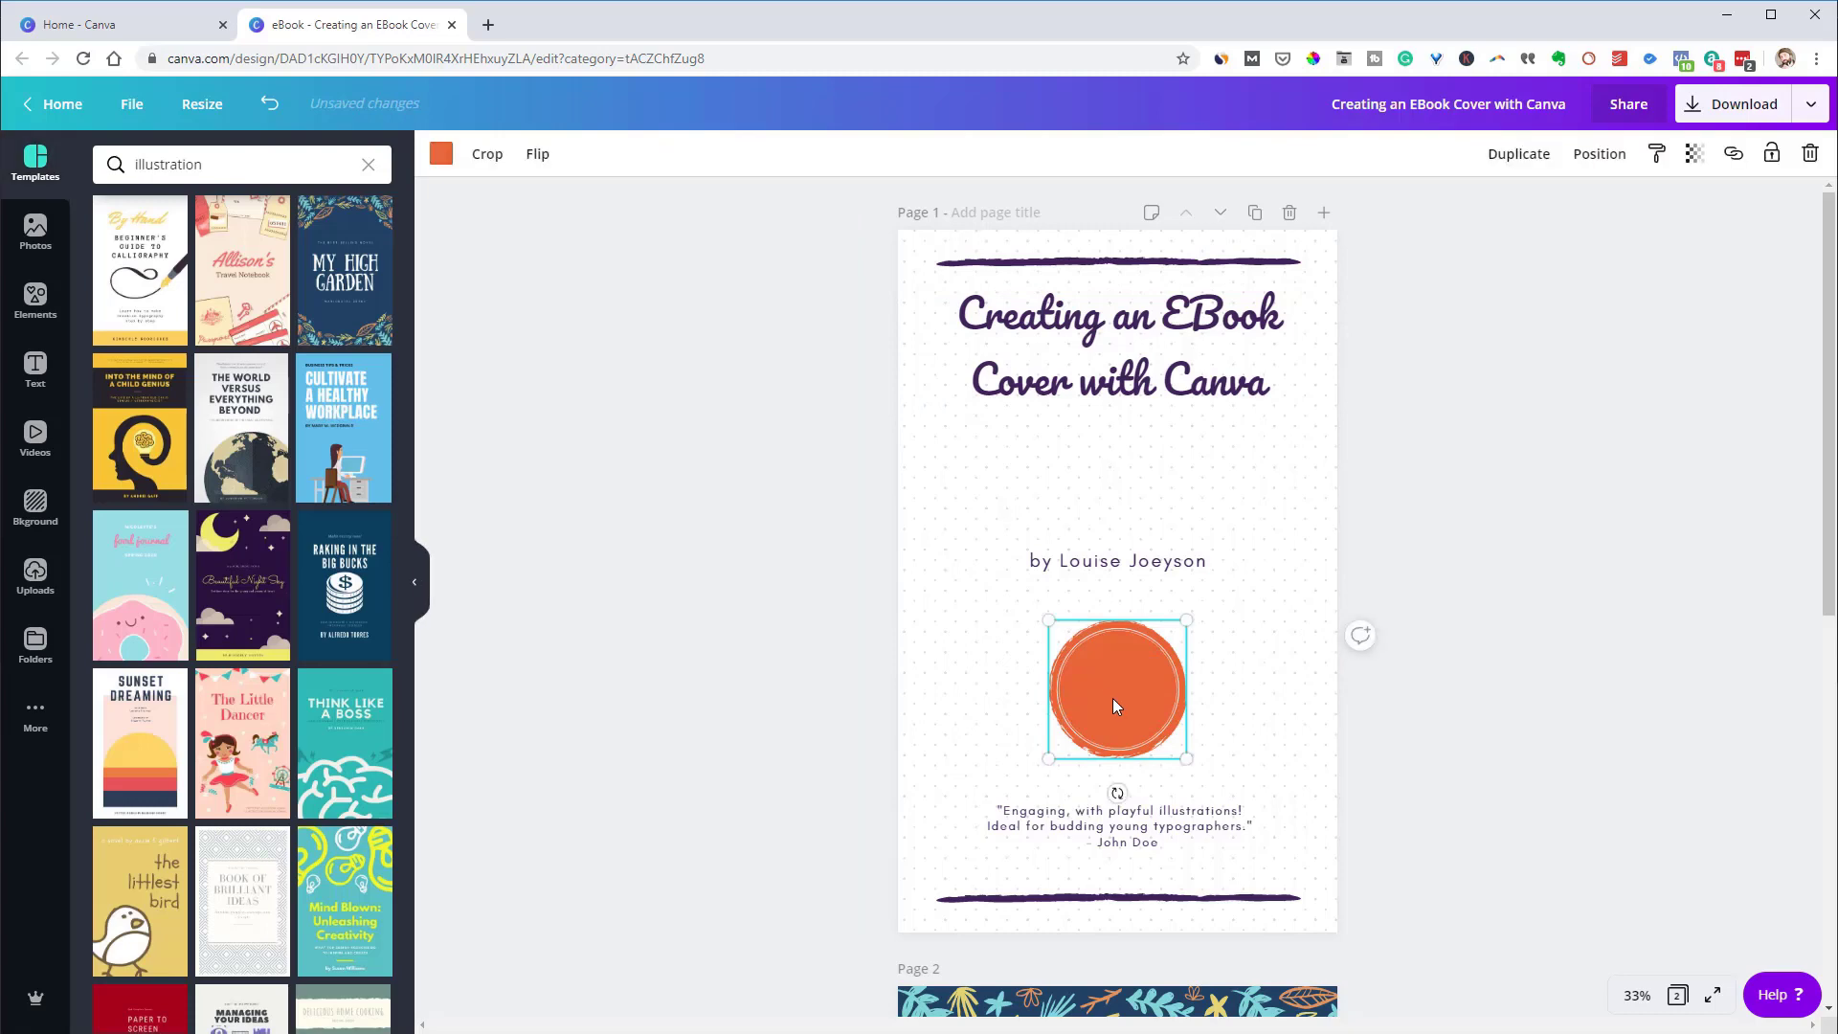
pyautogui.press('Delete')
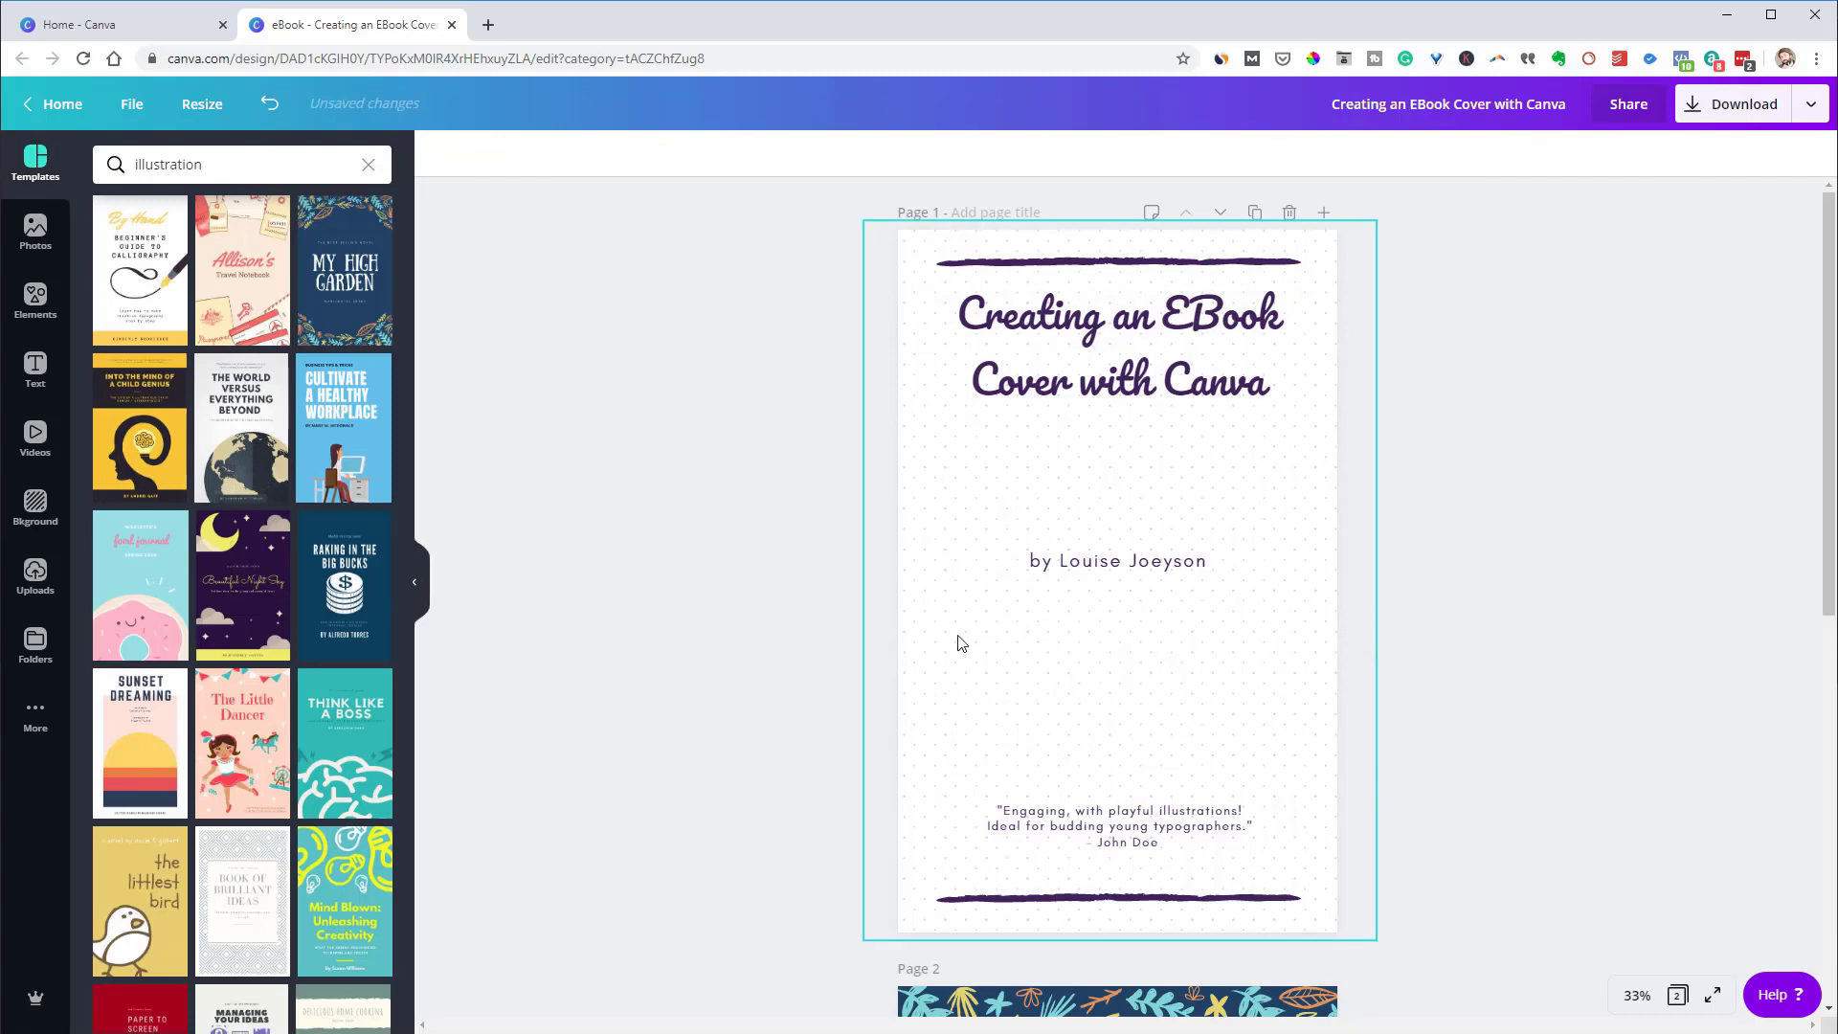
# Place the teal Canva logo circle from an elements search for 'canva', shrunk to 512 × 512
pyautogui.click(35, 299)
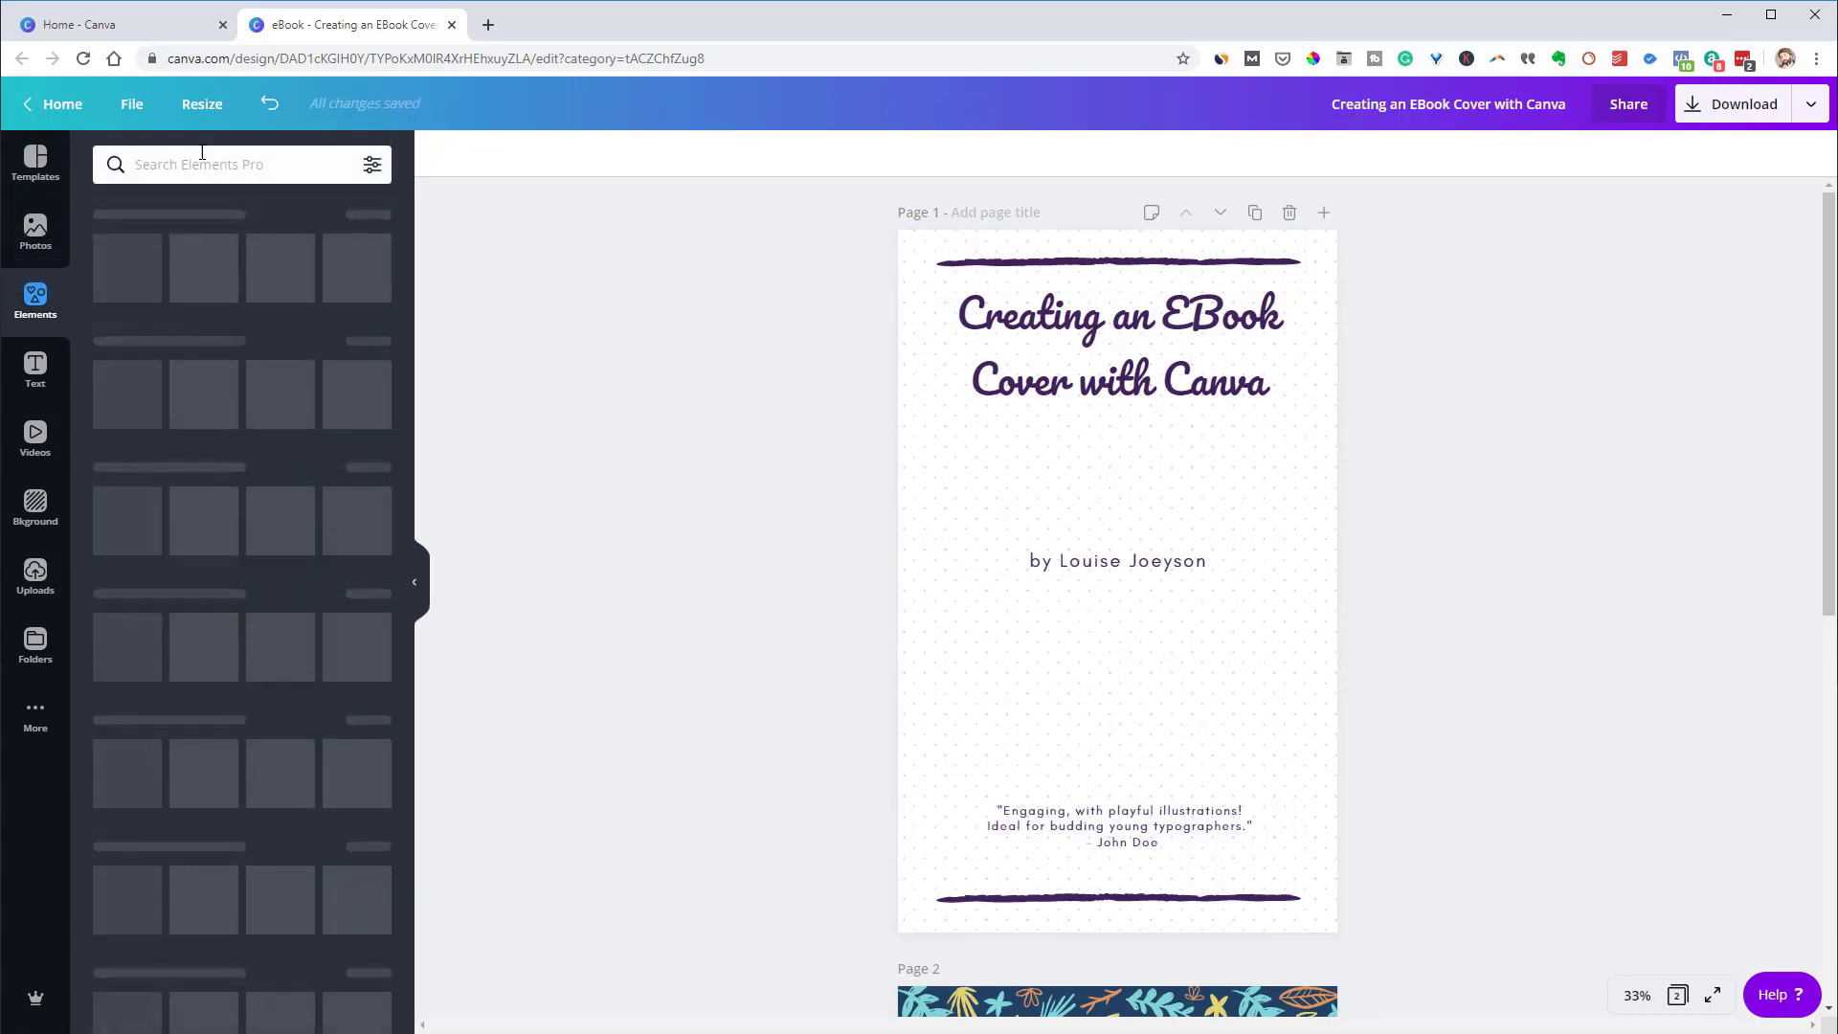
pyautogui.click(186, 164)
pyautogui.write('ca')
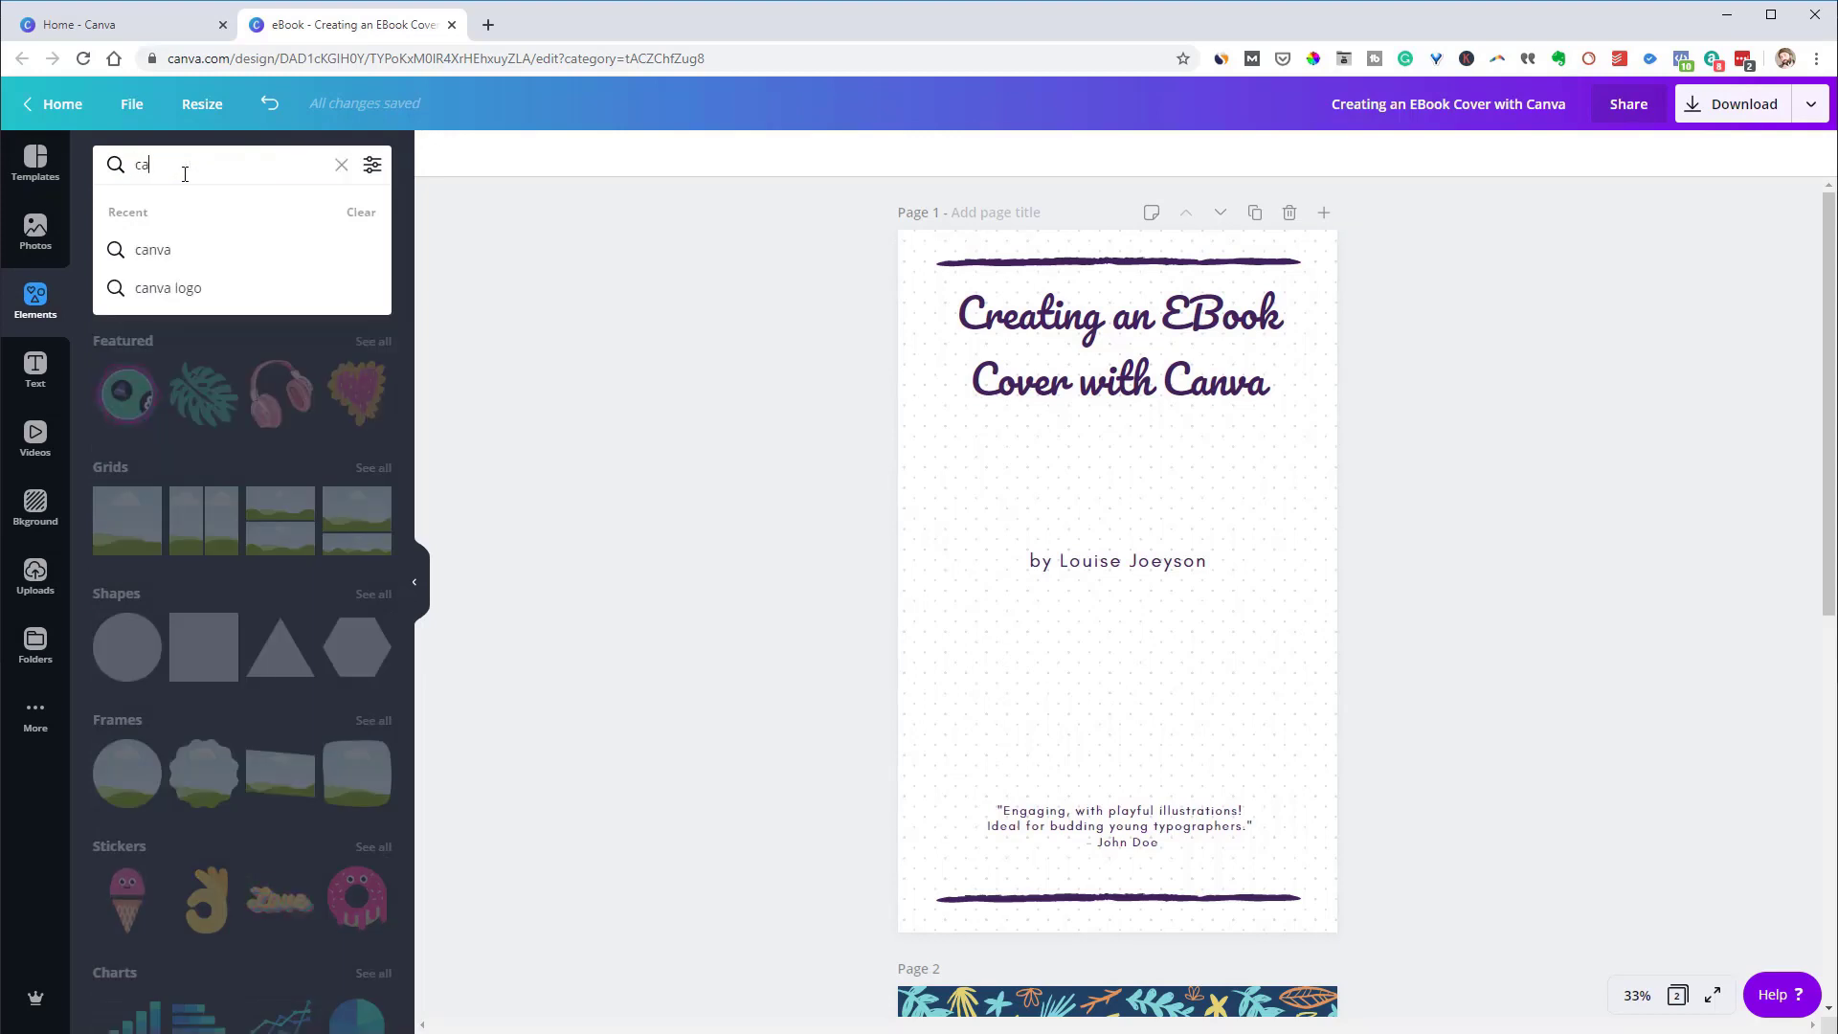
pyautogui.write('nva')
pyautogui.press('Return')
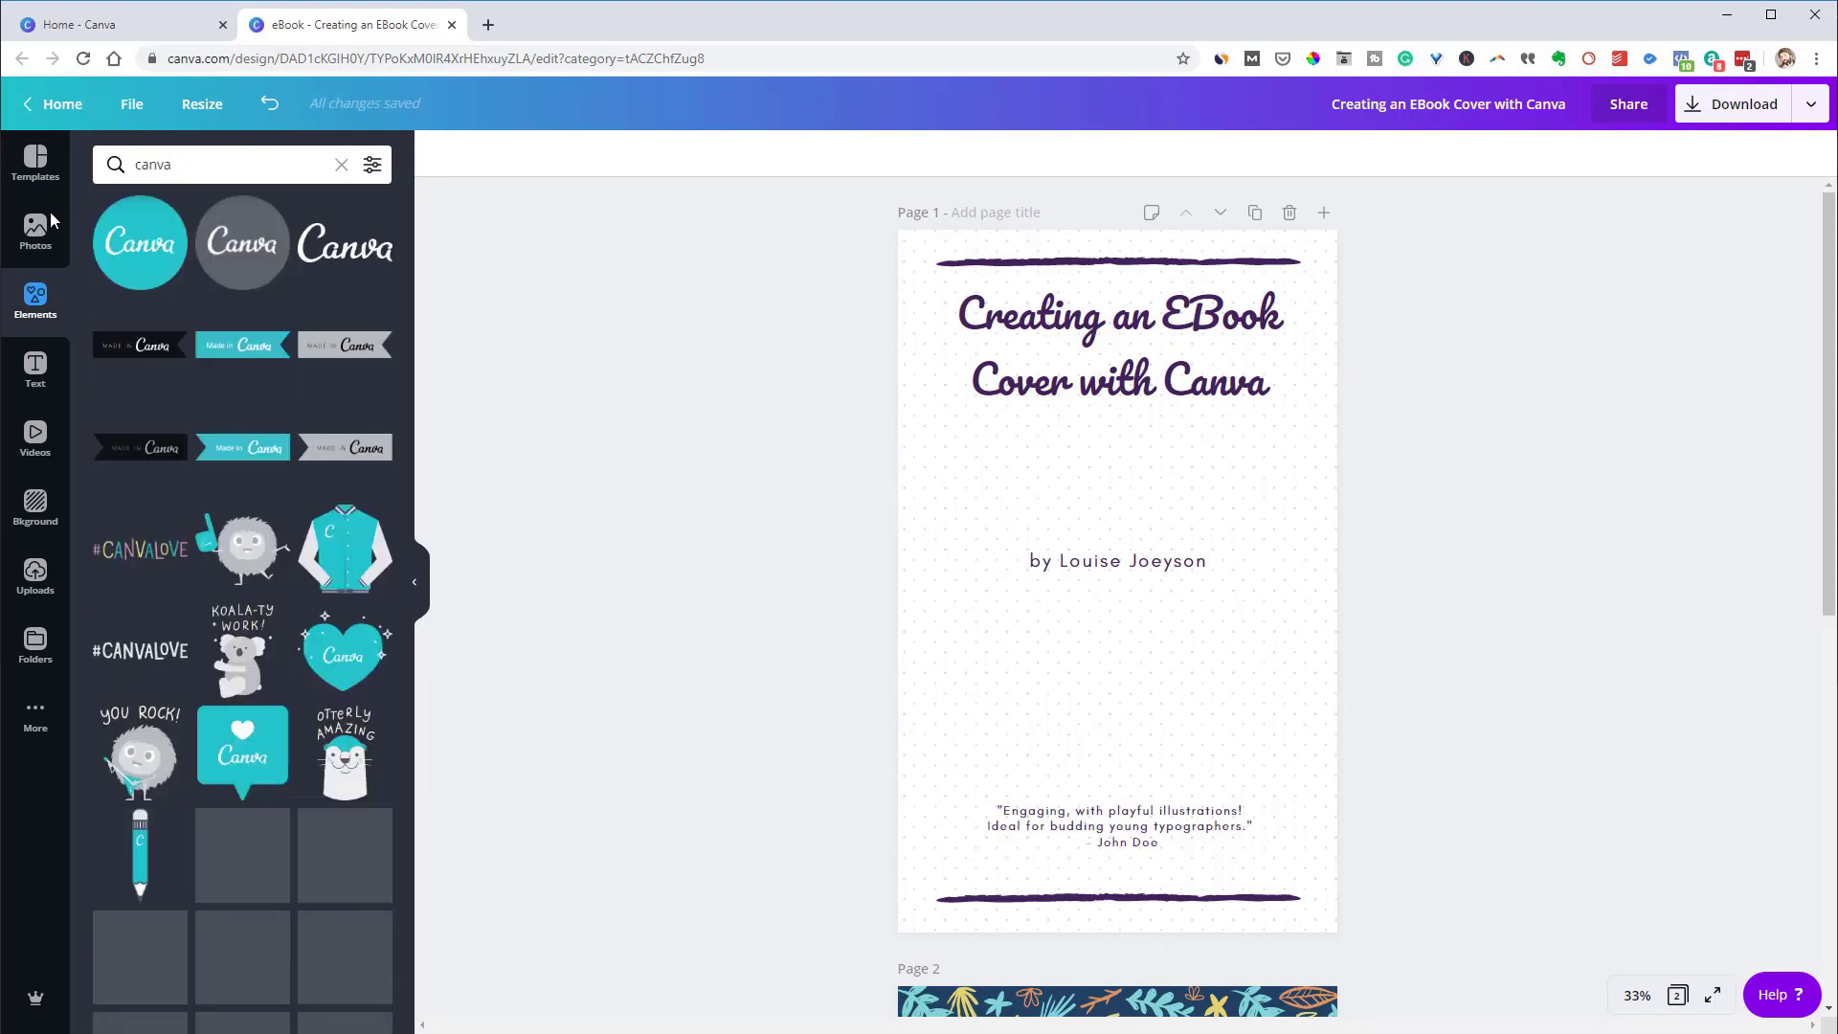
pyautogui.moveTo(159, 256); pyautogui.dragTo(1093, 577)
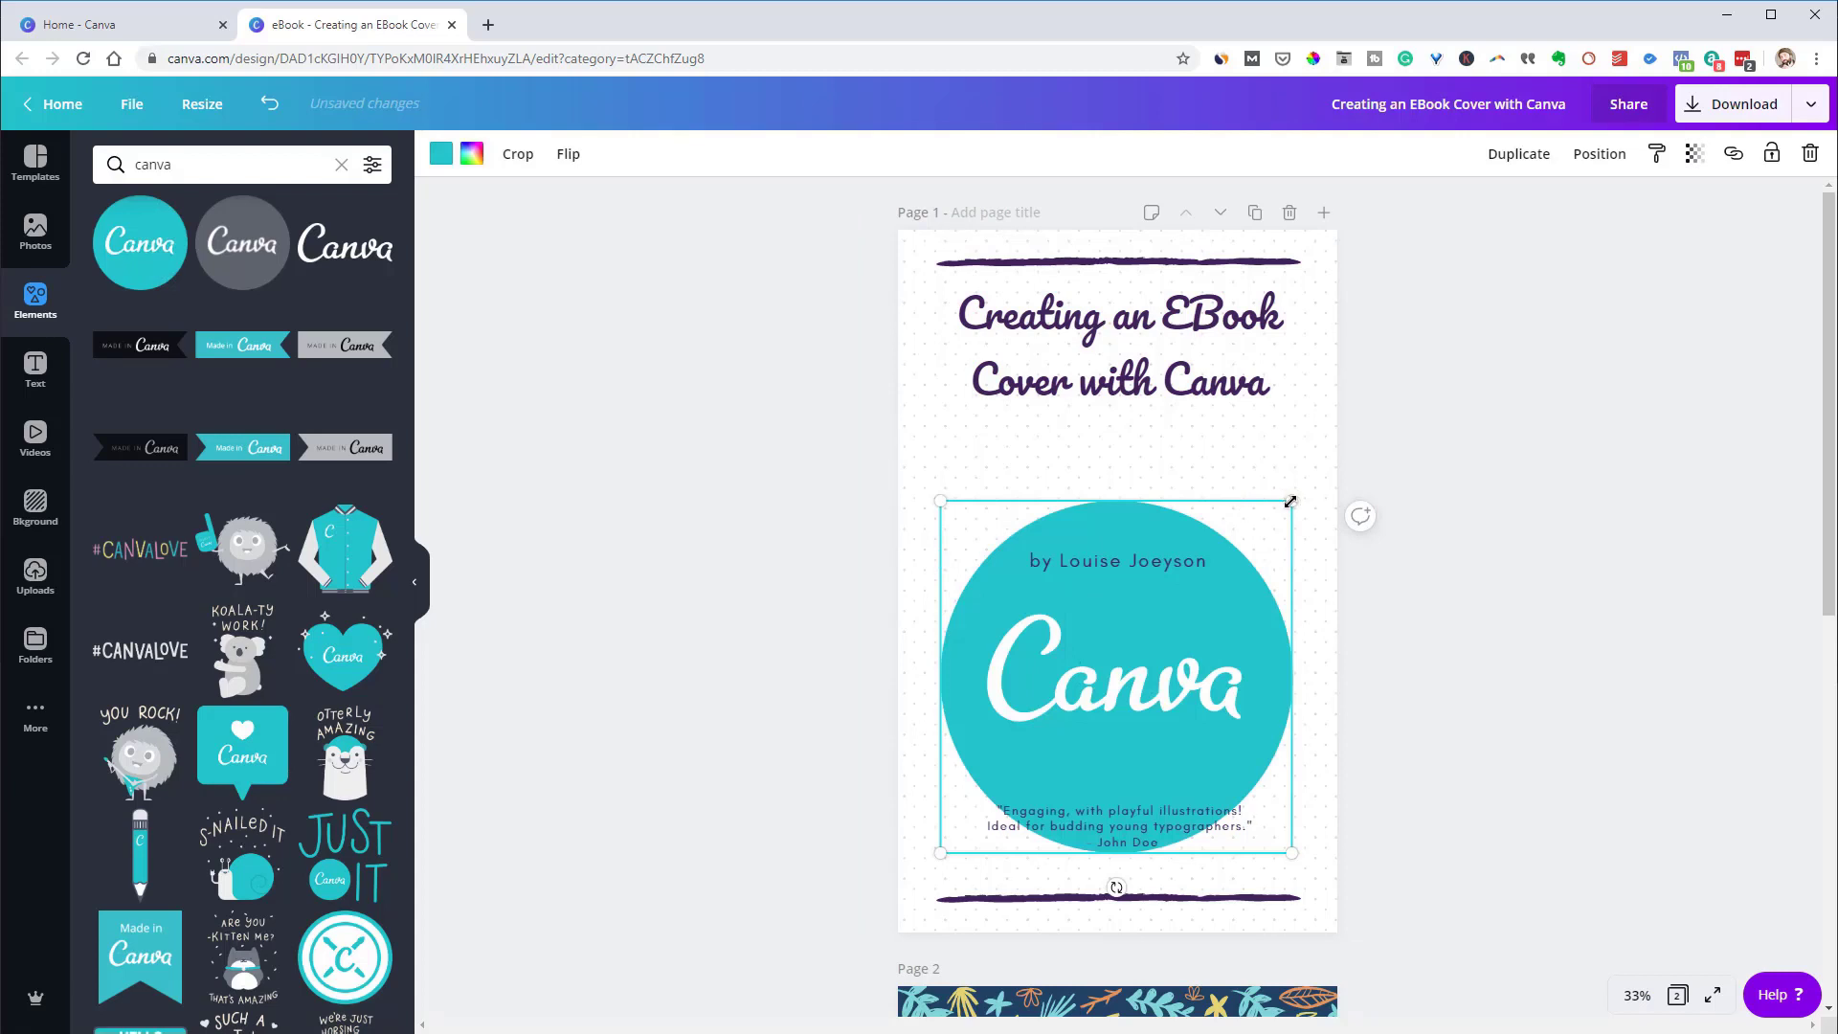
pyautogui.moveTo(1290, 500); pyautogui.dragTo(1185, 584)
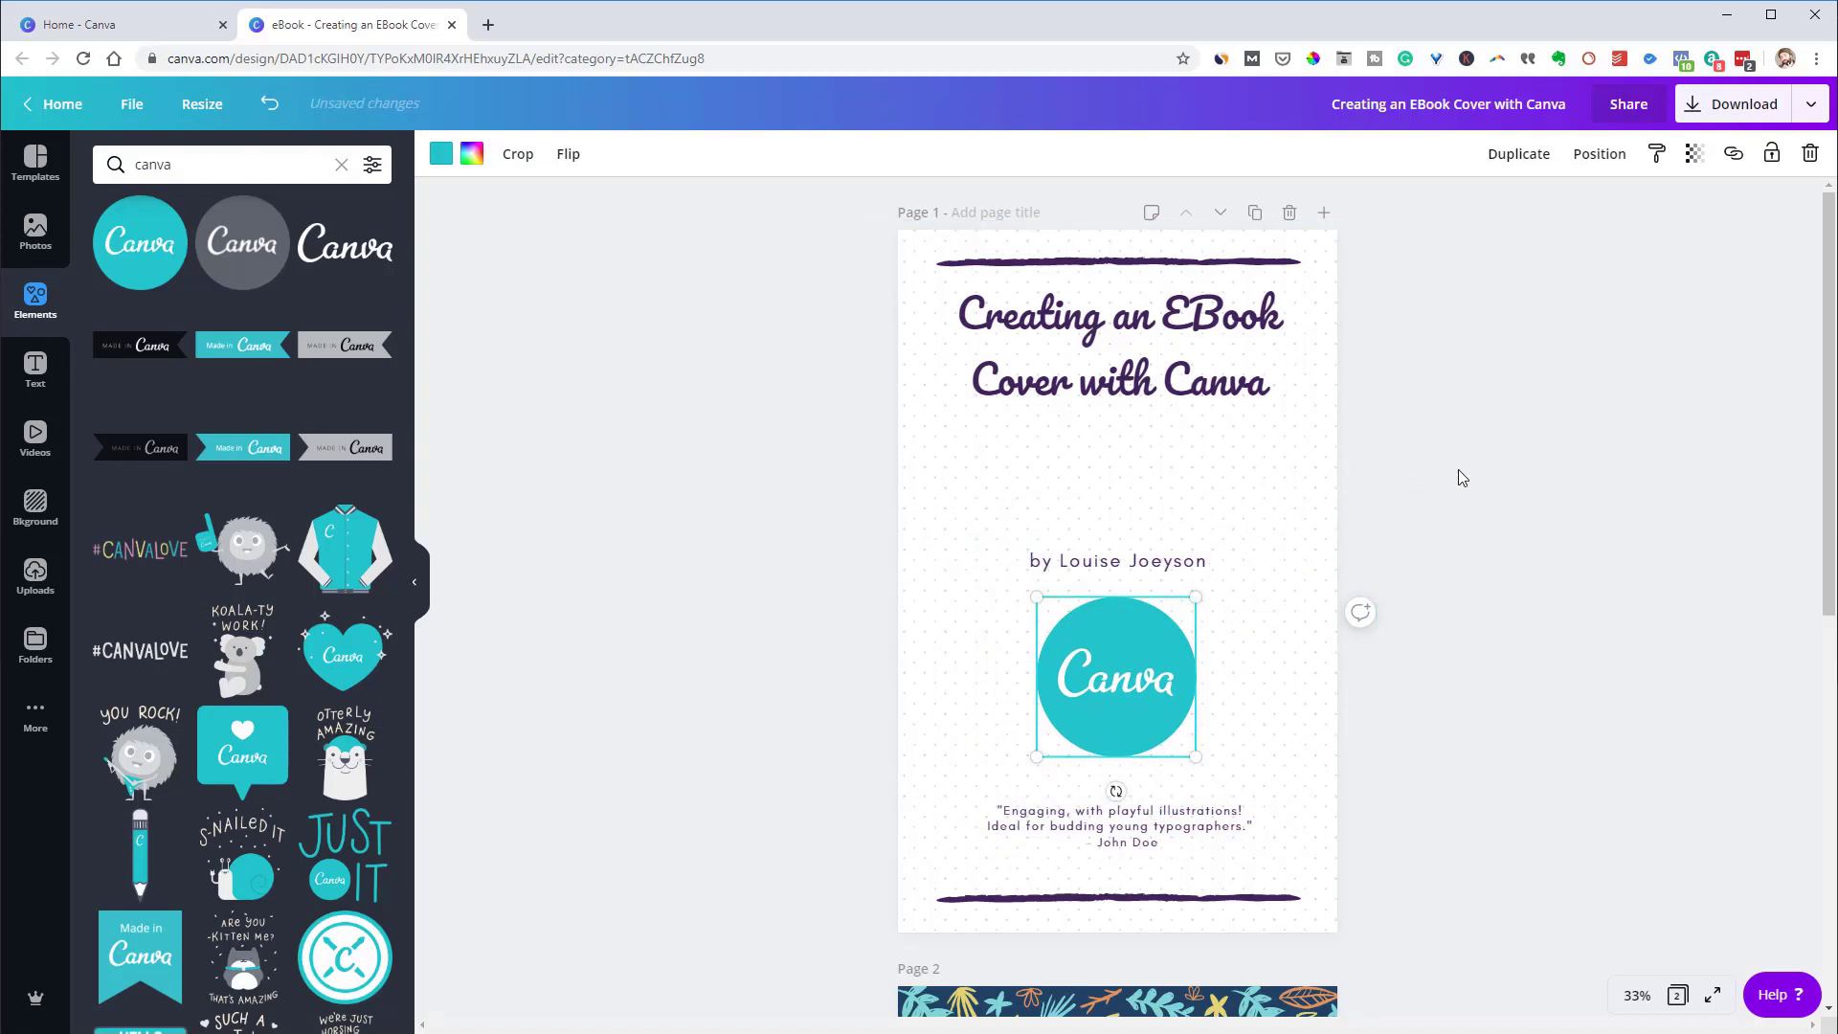
# Replace the byline's author name with the new author's full name, correcting typos
pyautogui.click(1527, 467)
pyautogui.click(1172, 568)
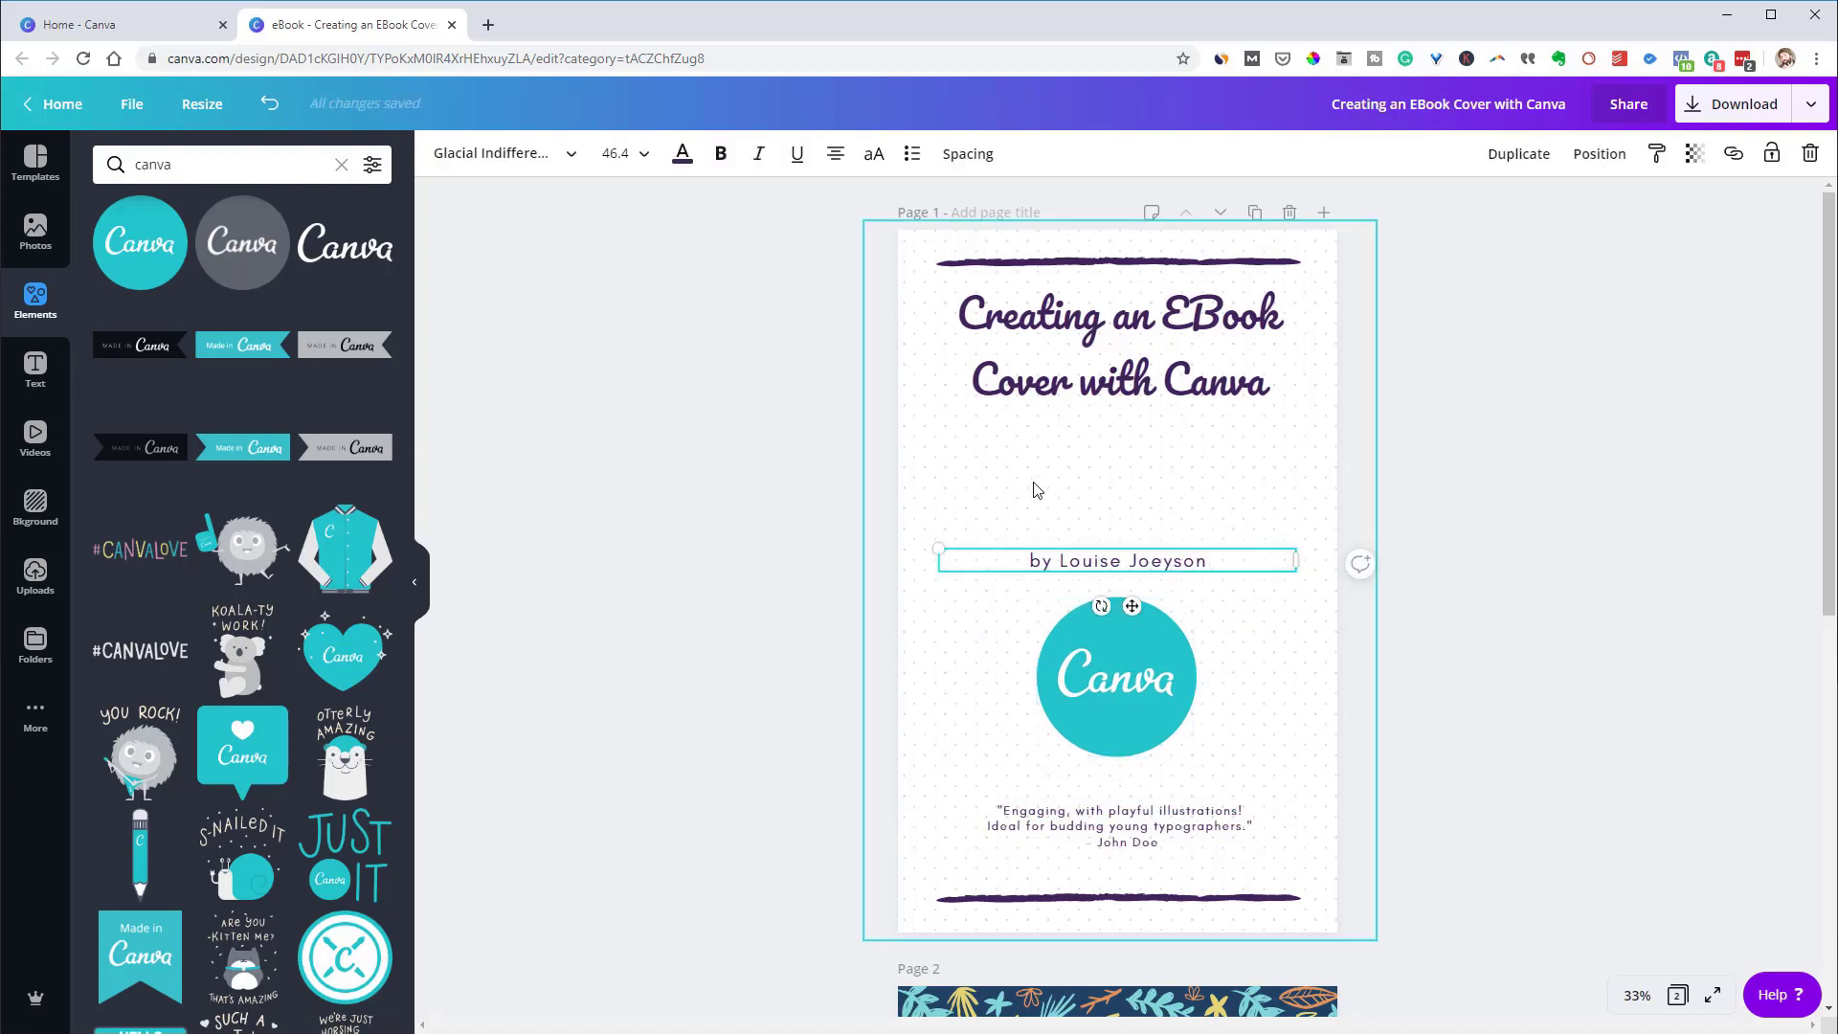
pyautogui.doubleClick(1114, 564)
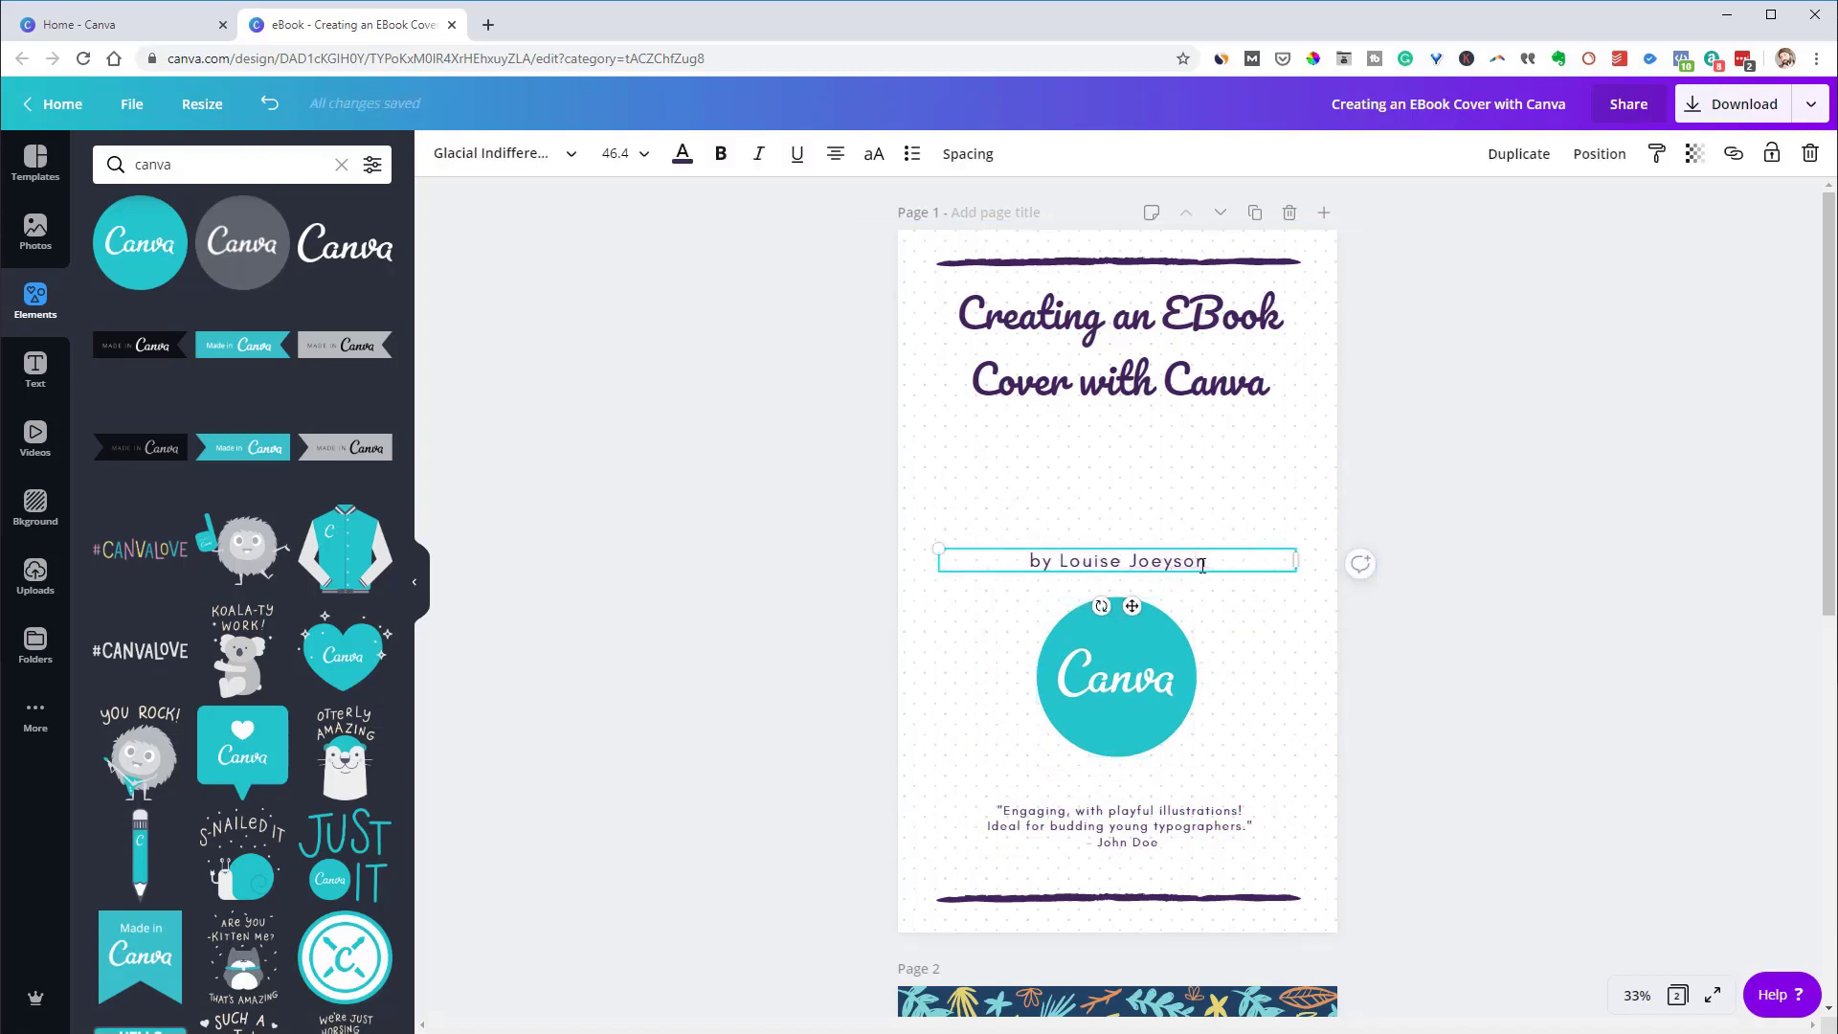
pyautogui.moveTo(1207, 564); pyautogui.dragTo(1062, 559)
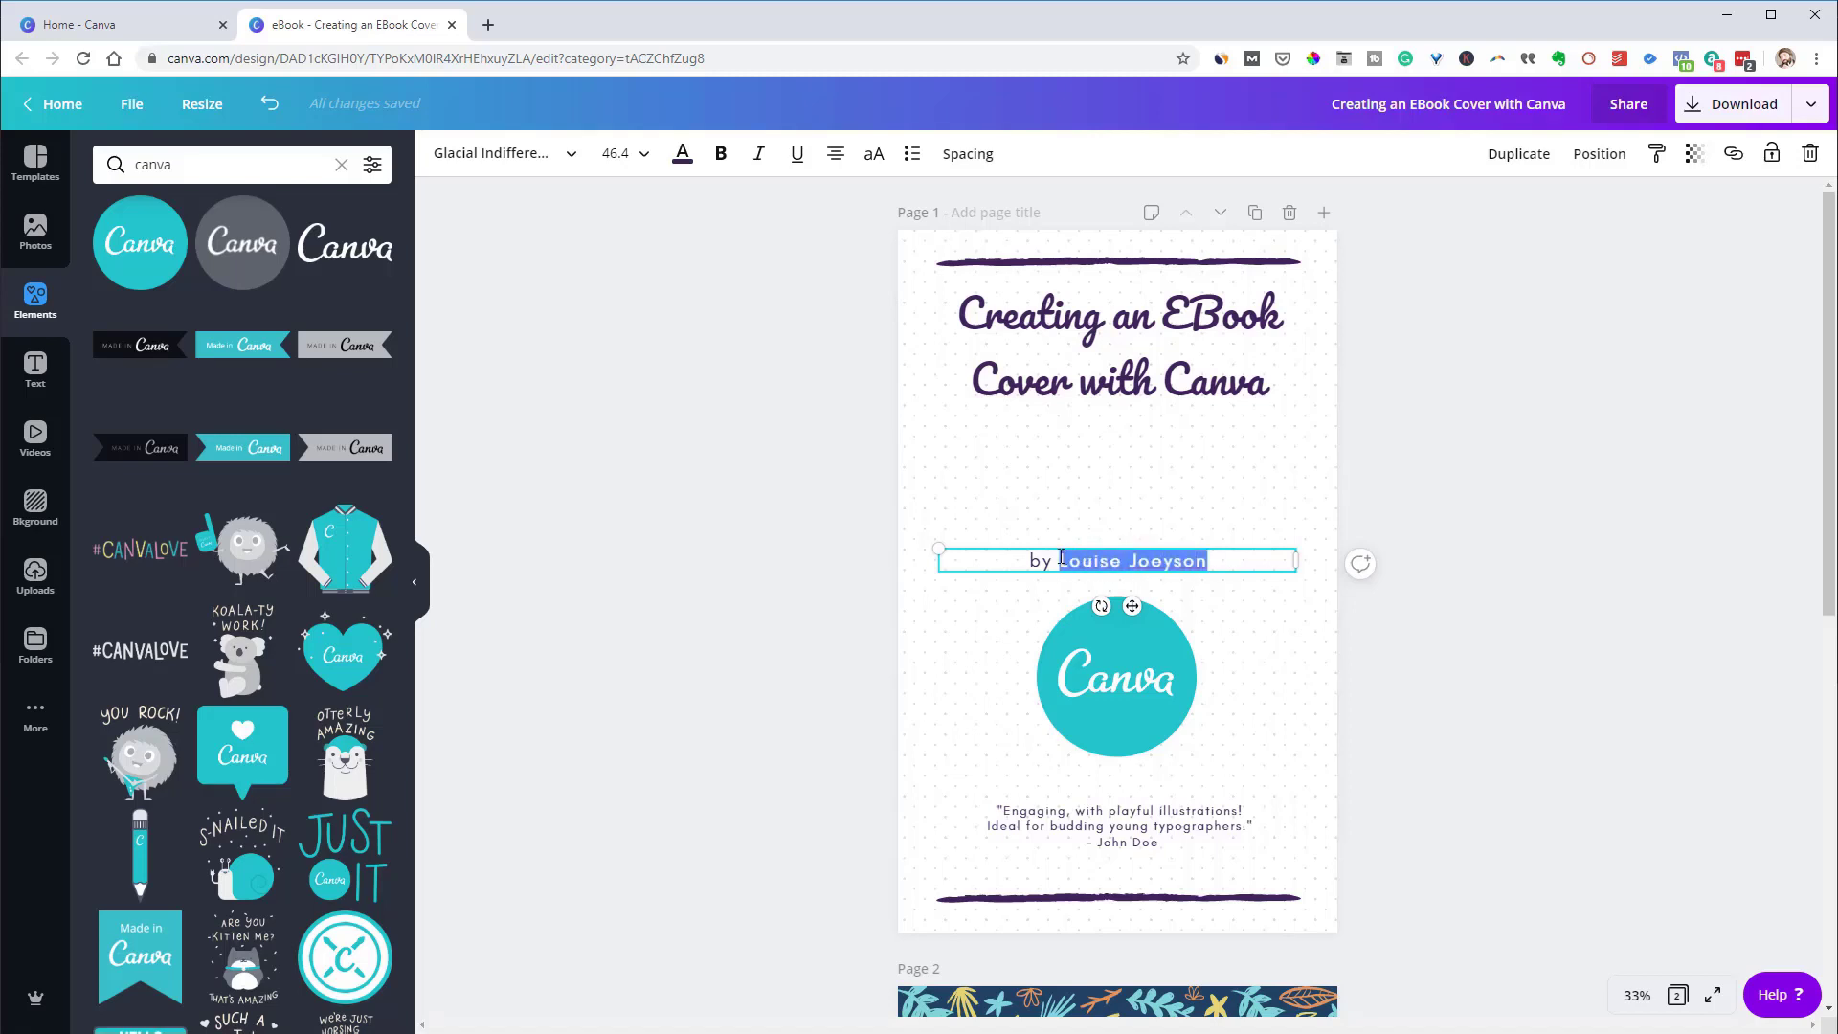
pyautogui.click(1388, 570)
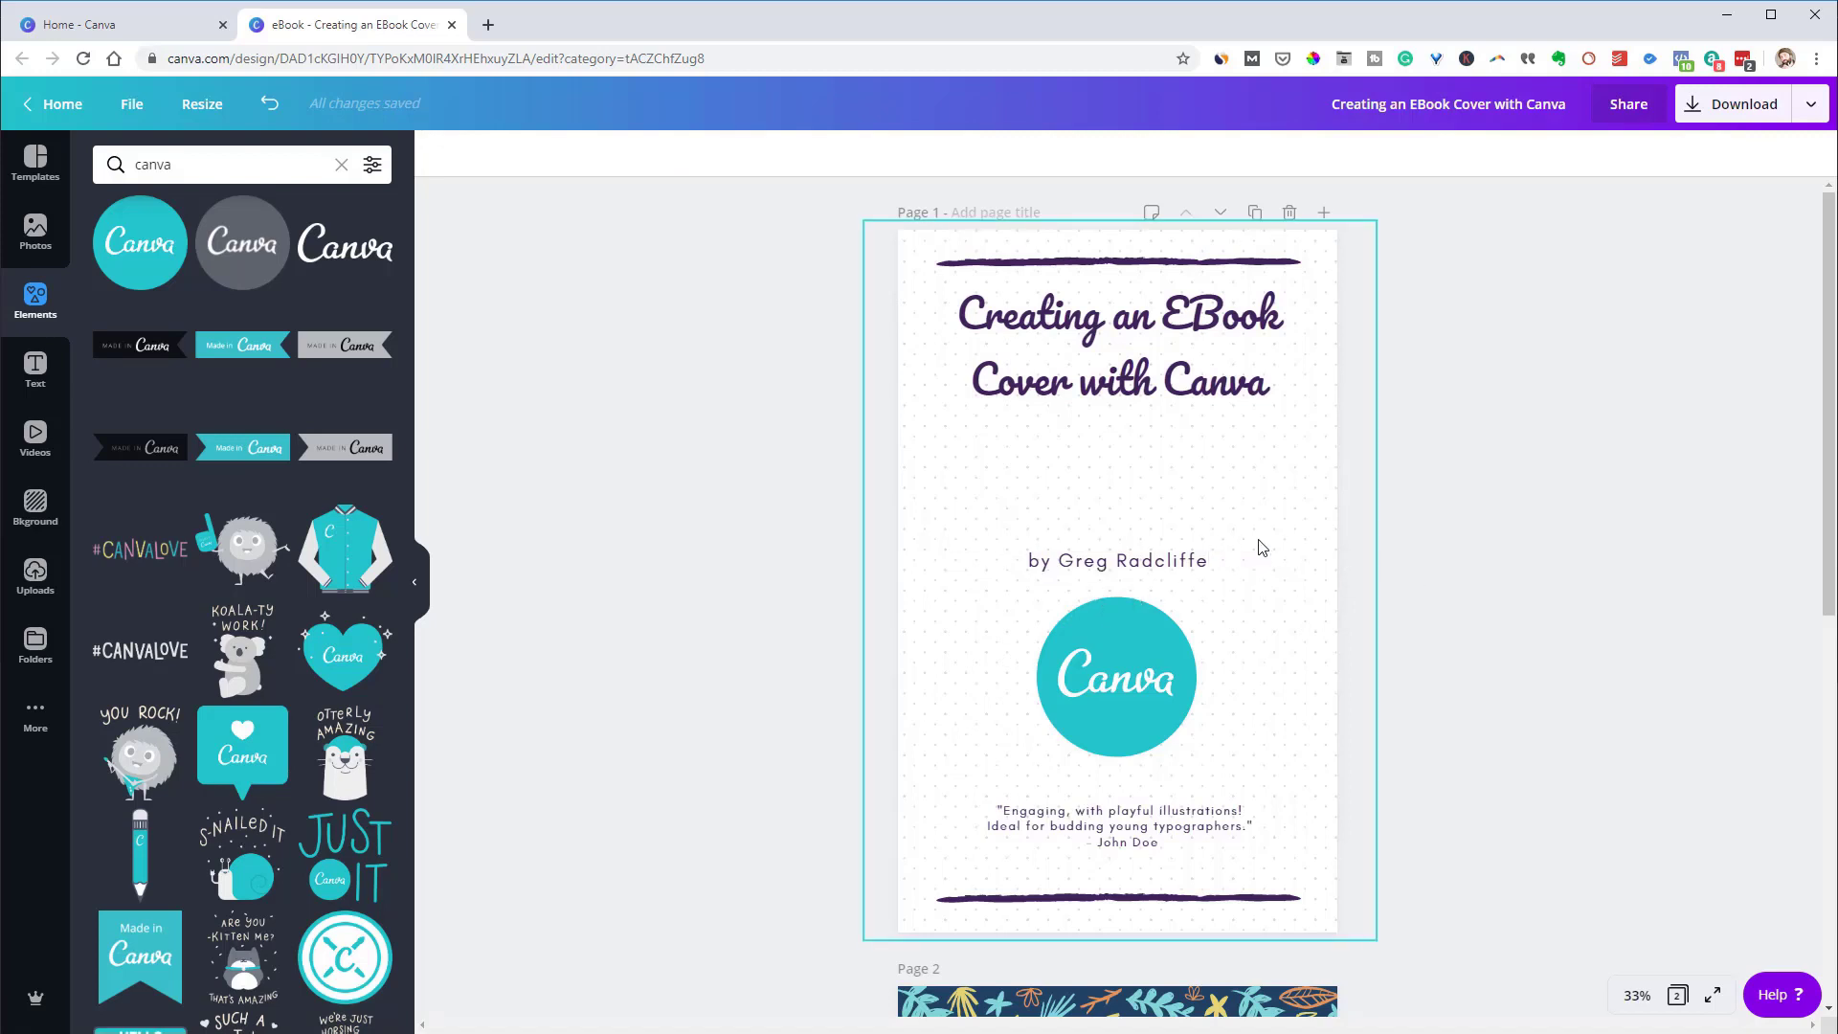
# Delete the top and bottom purple lines and the quote from the cover
pyautogui.click(1063, 264)
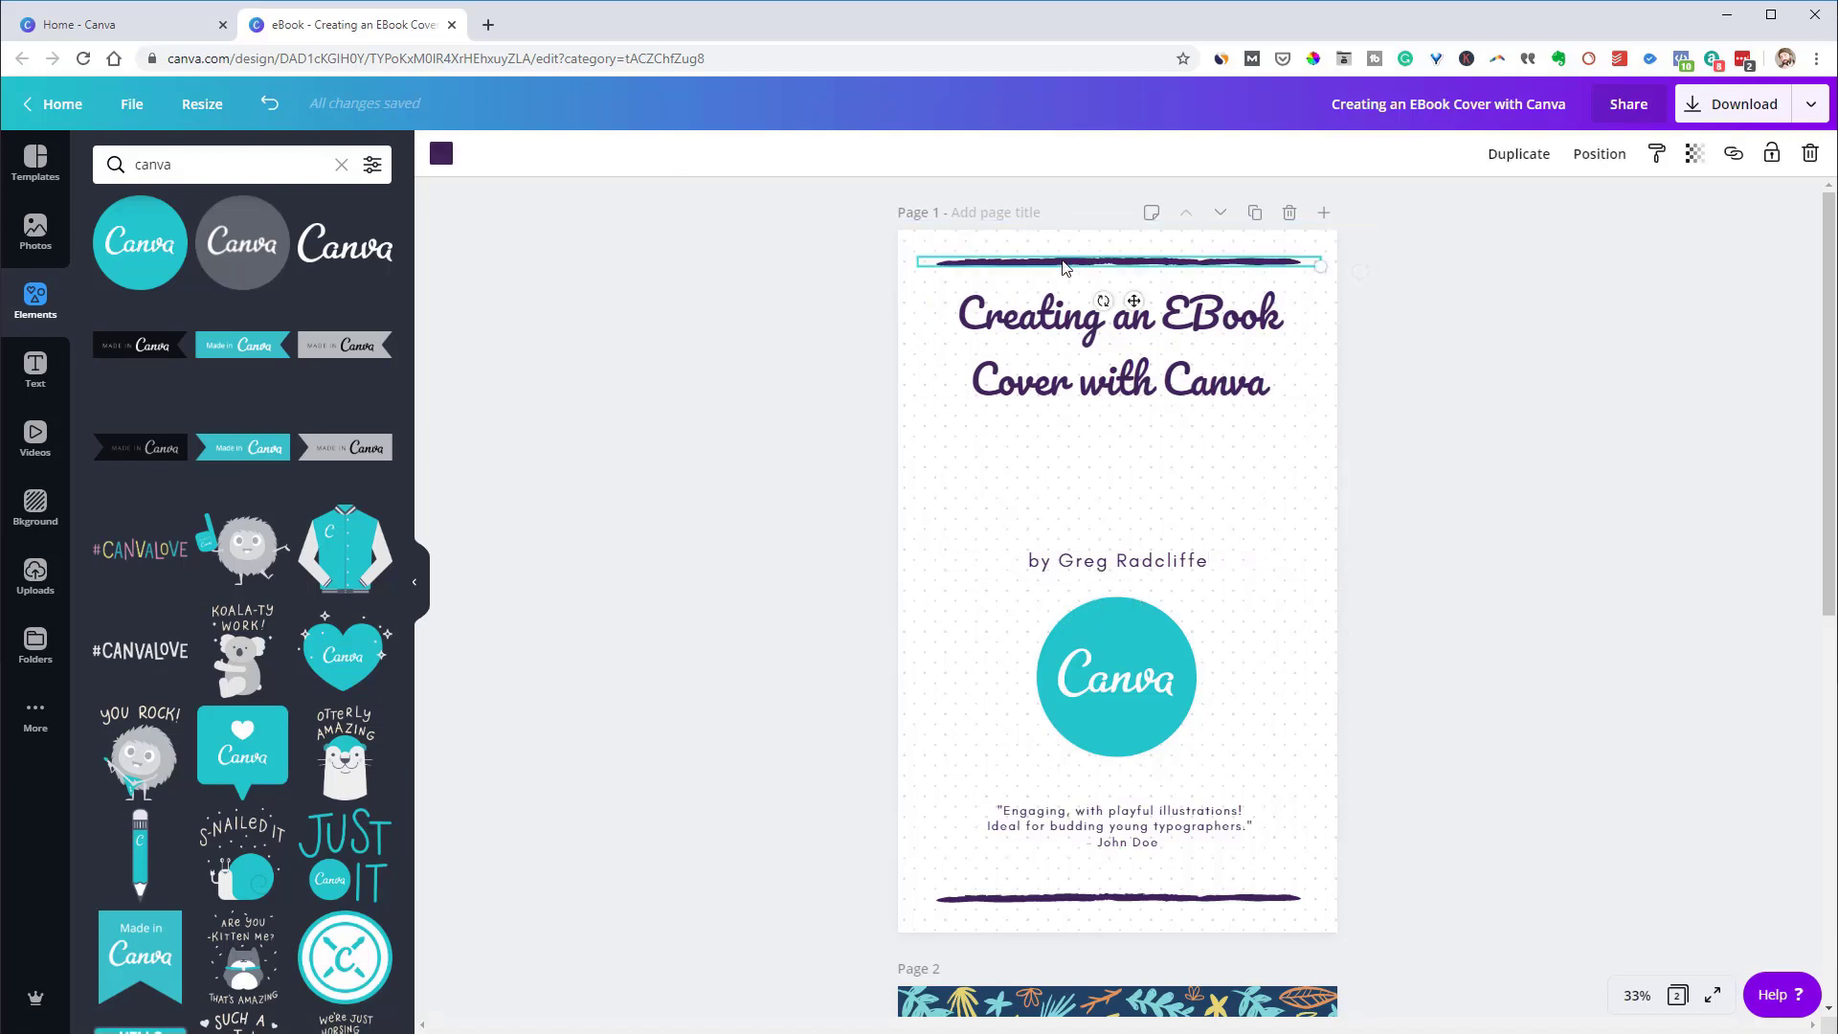
pyautogui.press('Delete')
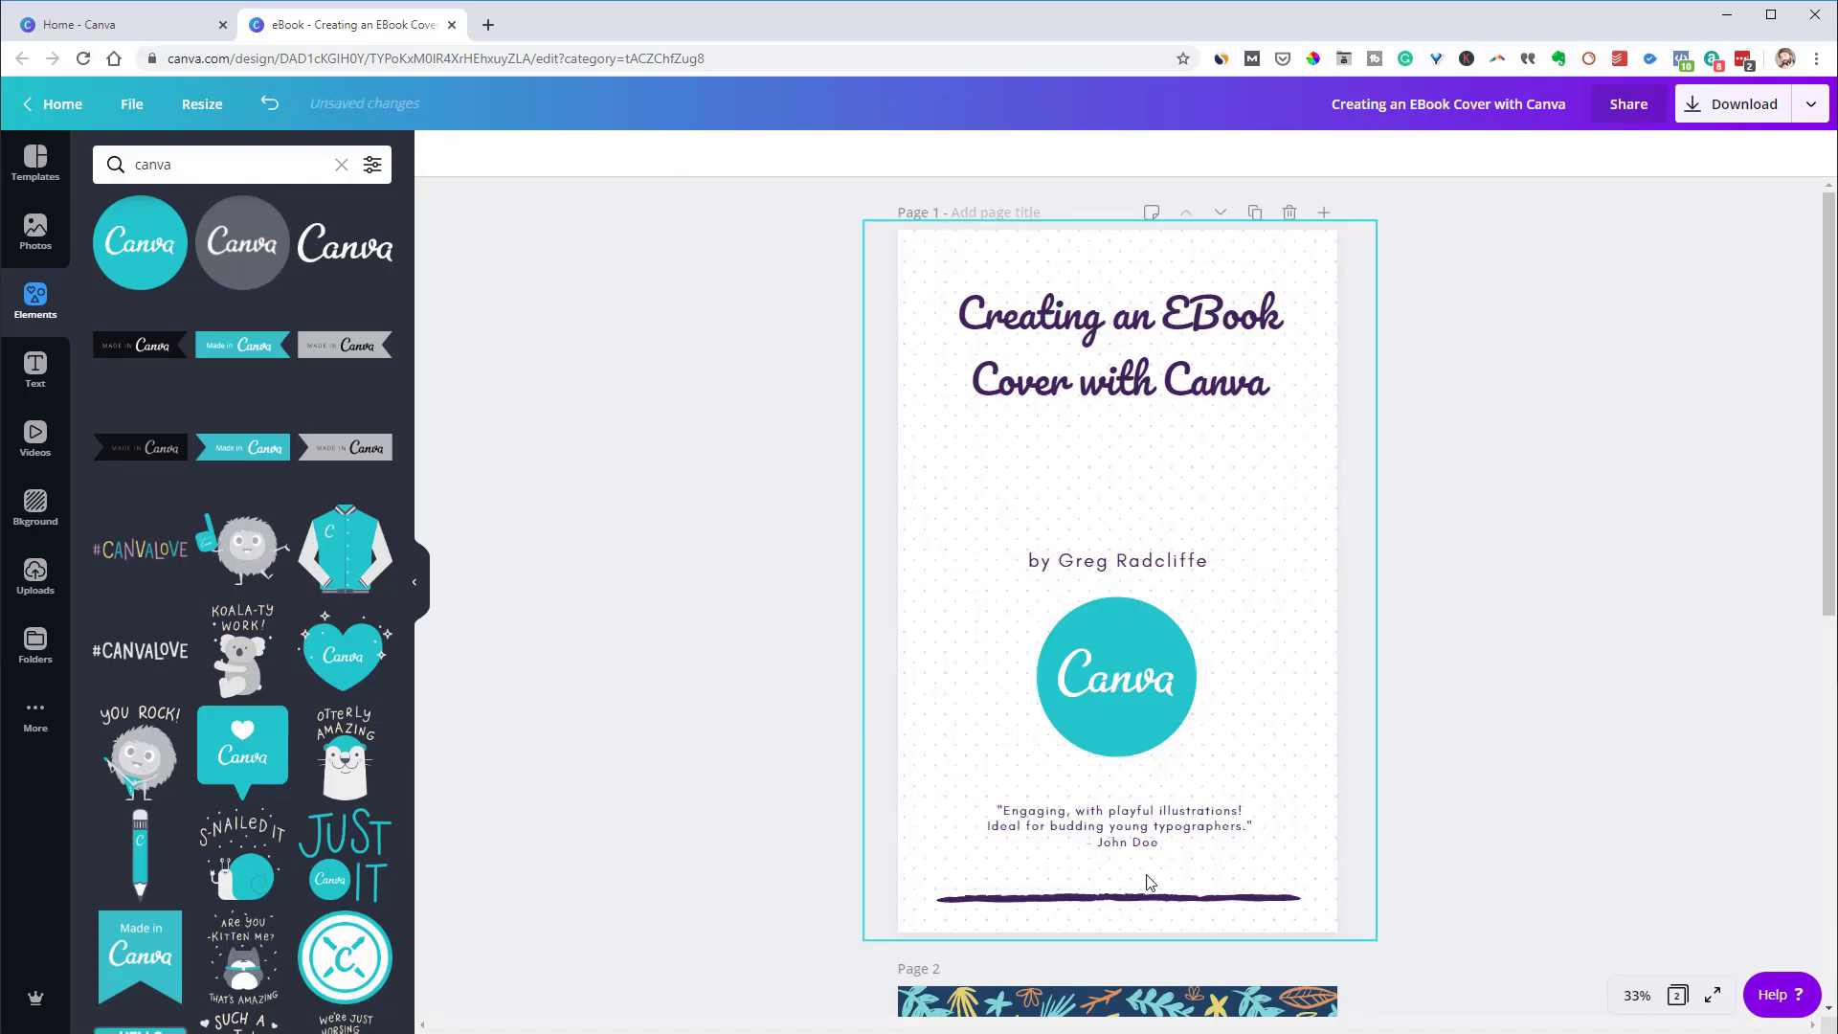
pyautogui.click(1155, 900)
pyautogui.press('Delete')
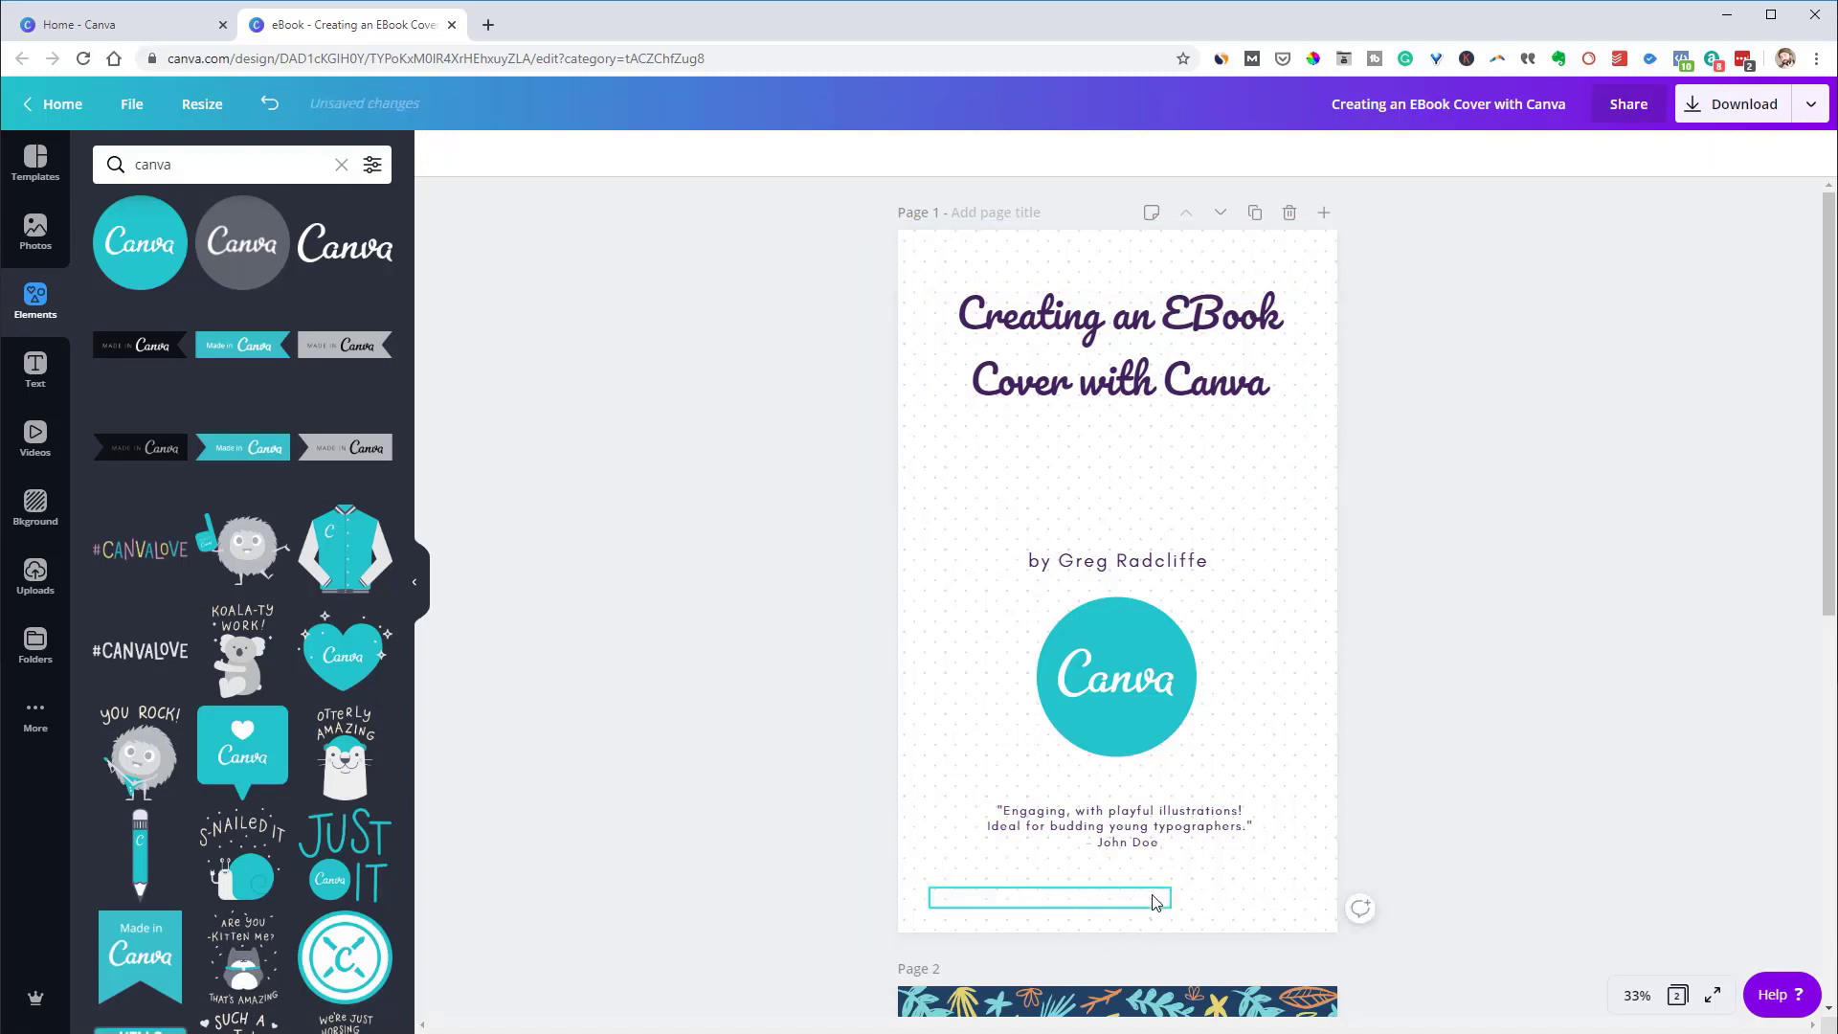
pyautogui.click(1126, 836)
pyautogui.press('Delete')
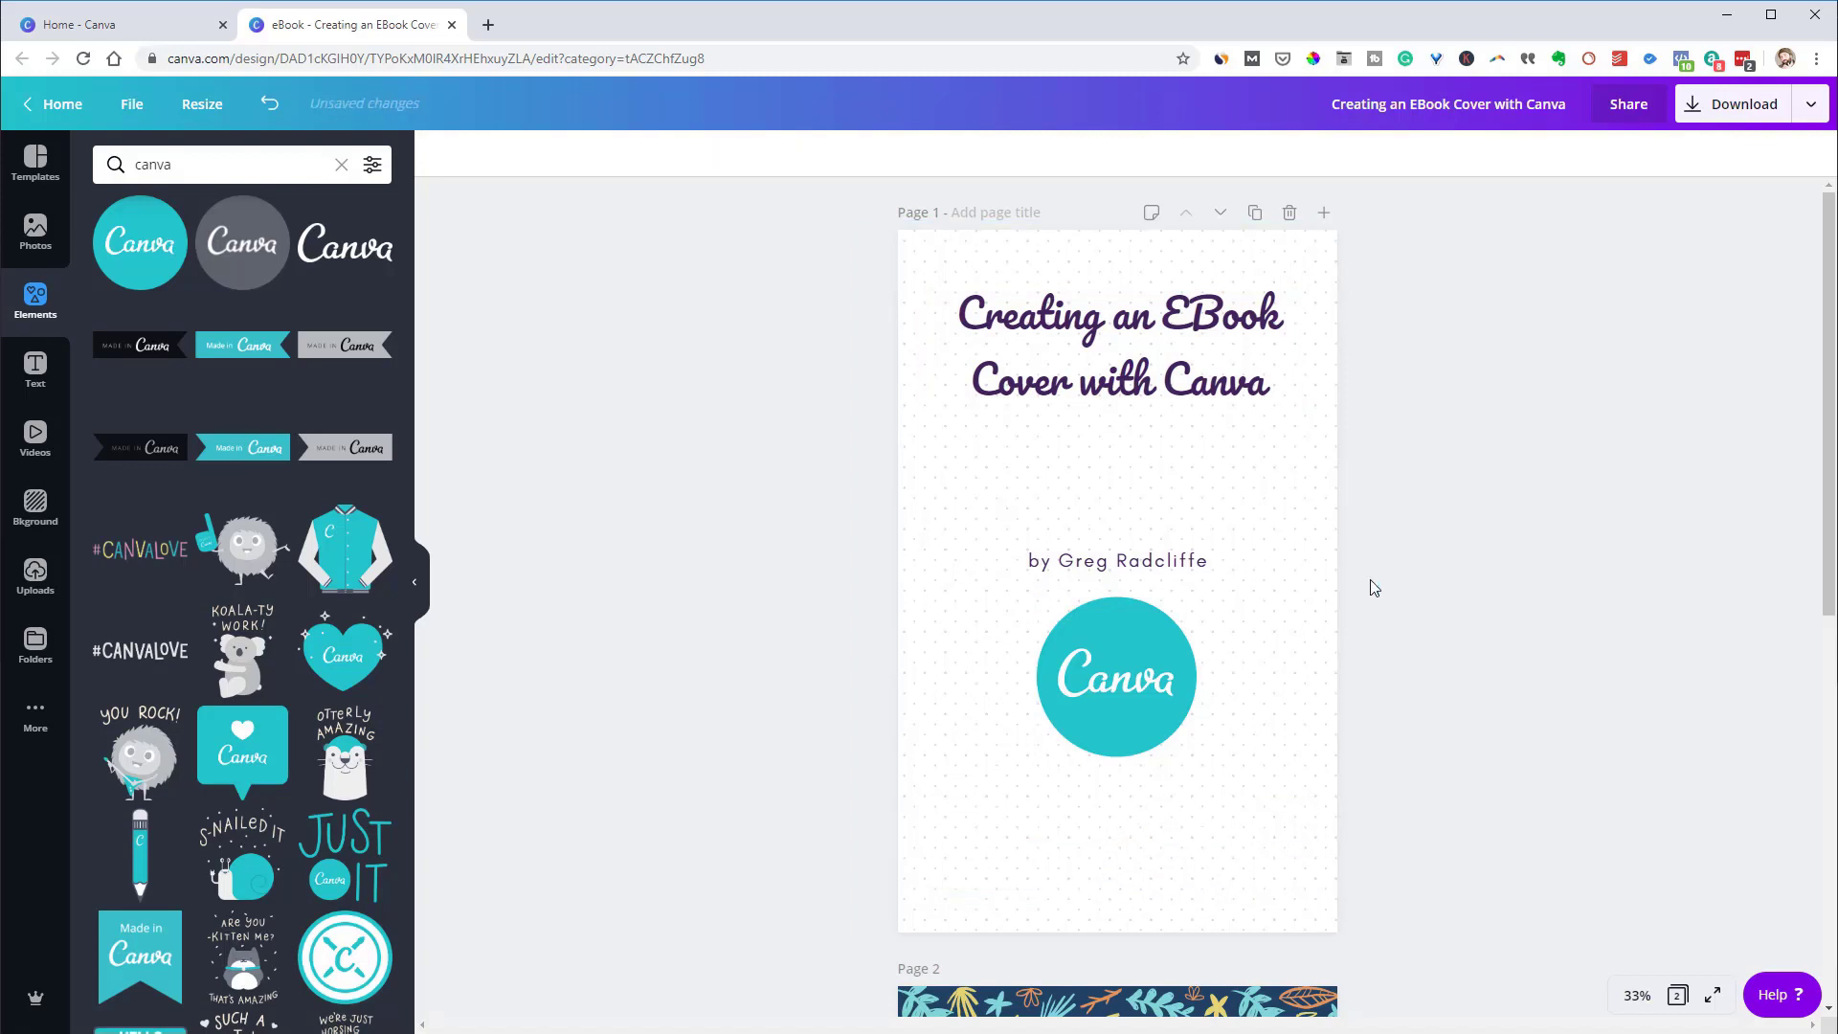
# Move the author byline higher and remove the dotted background pattern
pyautogui.click(1140, 573)
pyautogui.moveTo(1140, 565); pyautogui.dragTo(1142, 518)
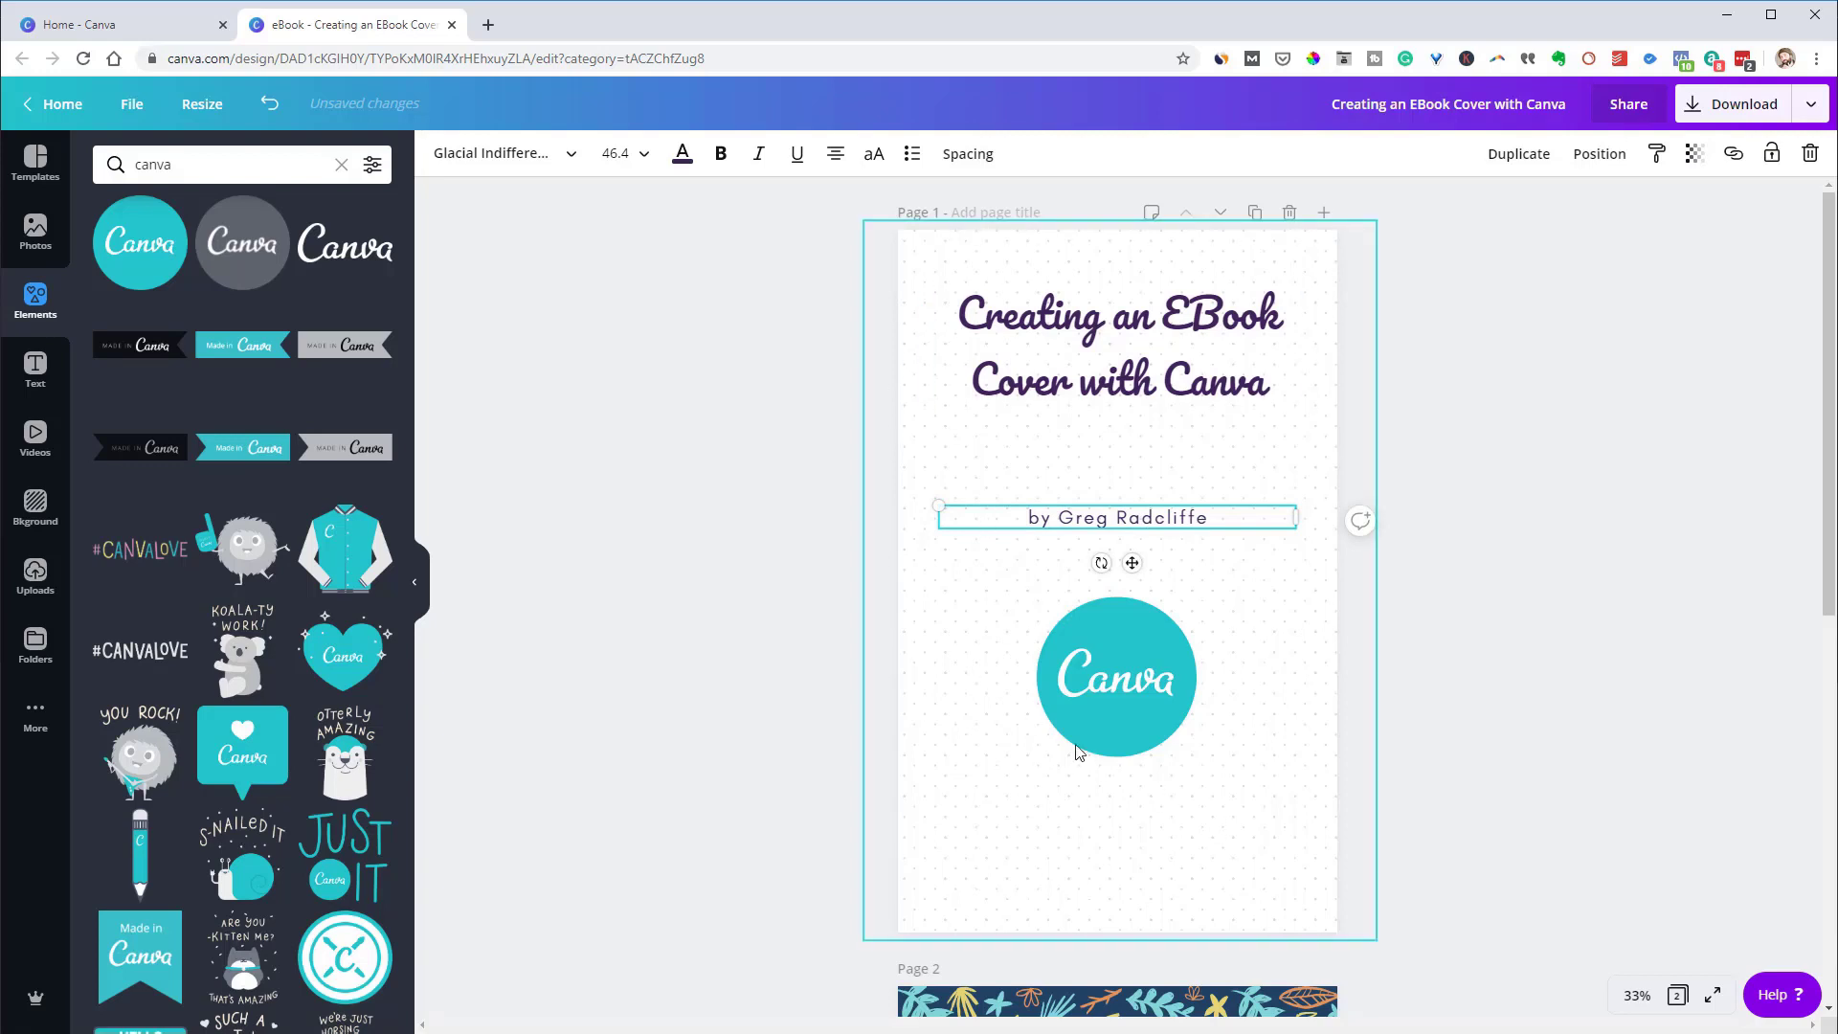
pyautogui.click(948, 843)
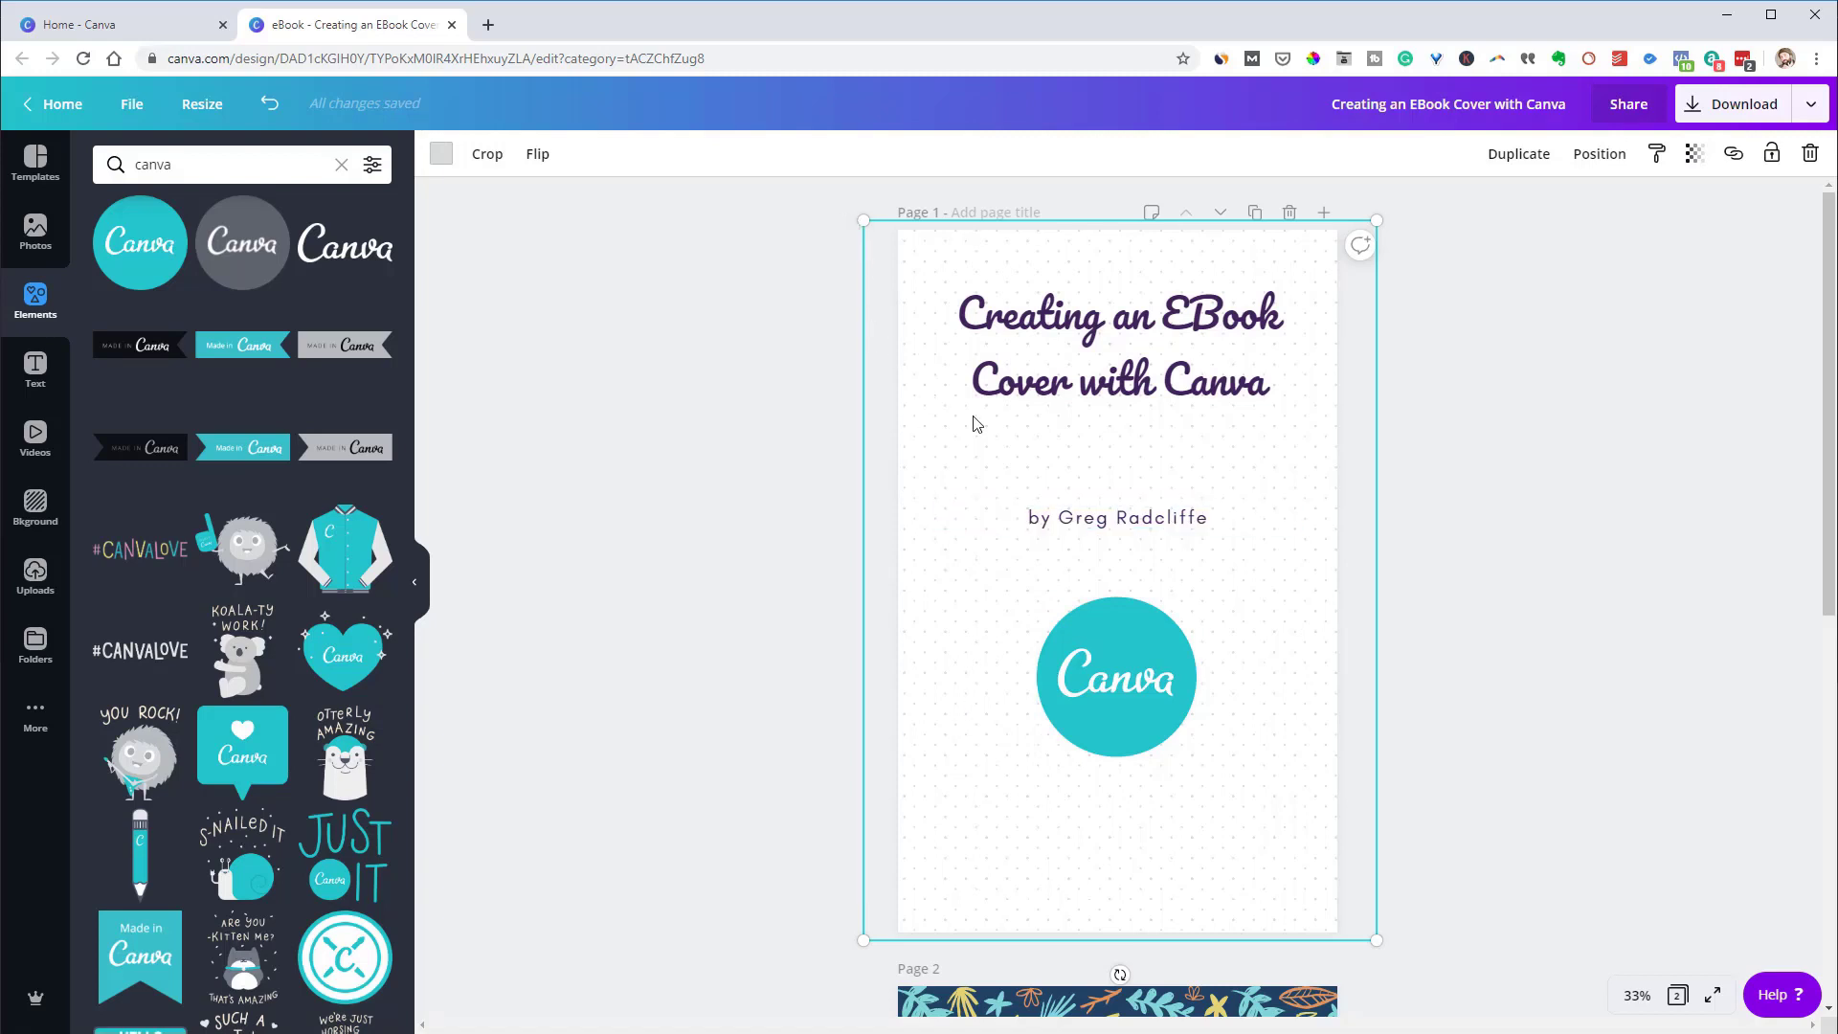
pyautogui.click(1811, 153)
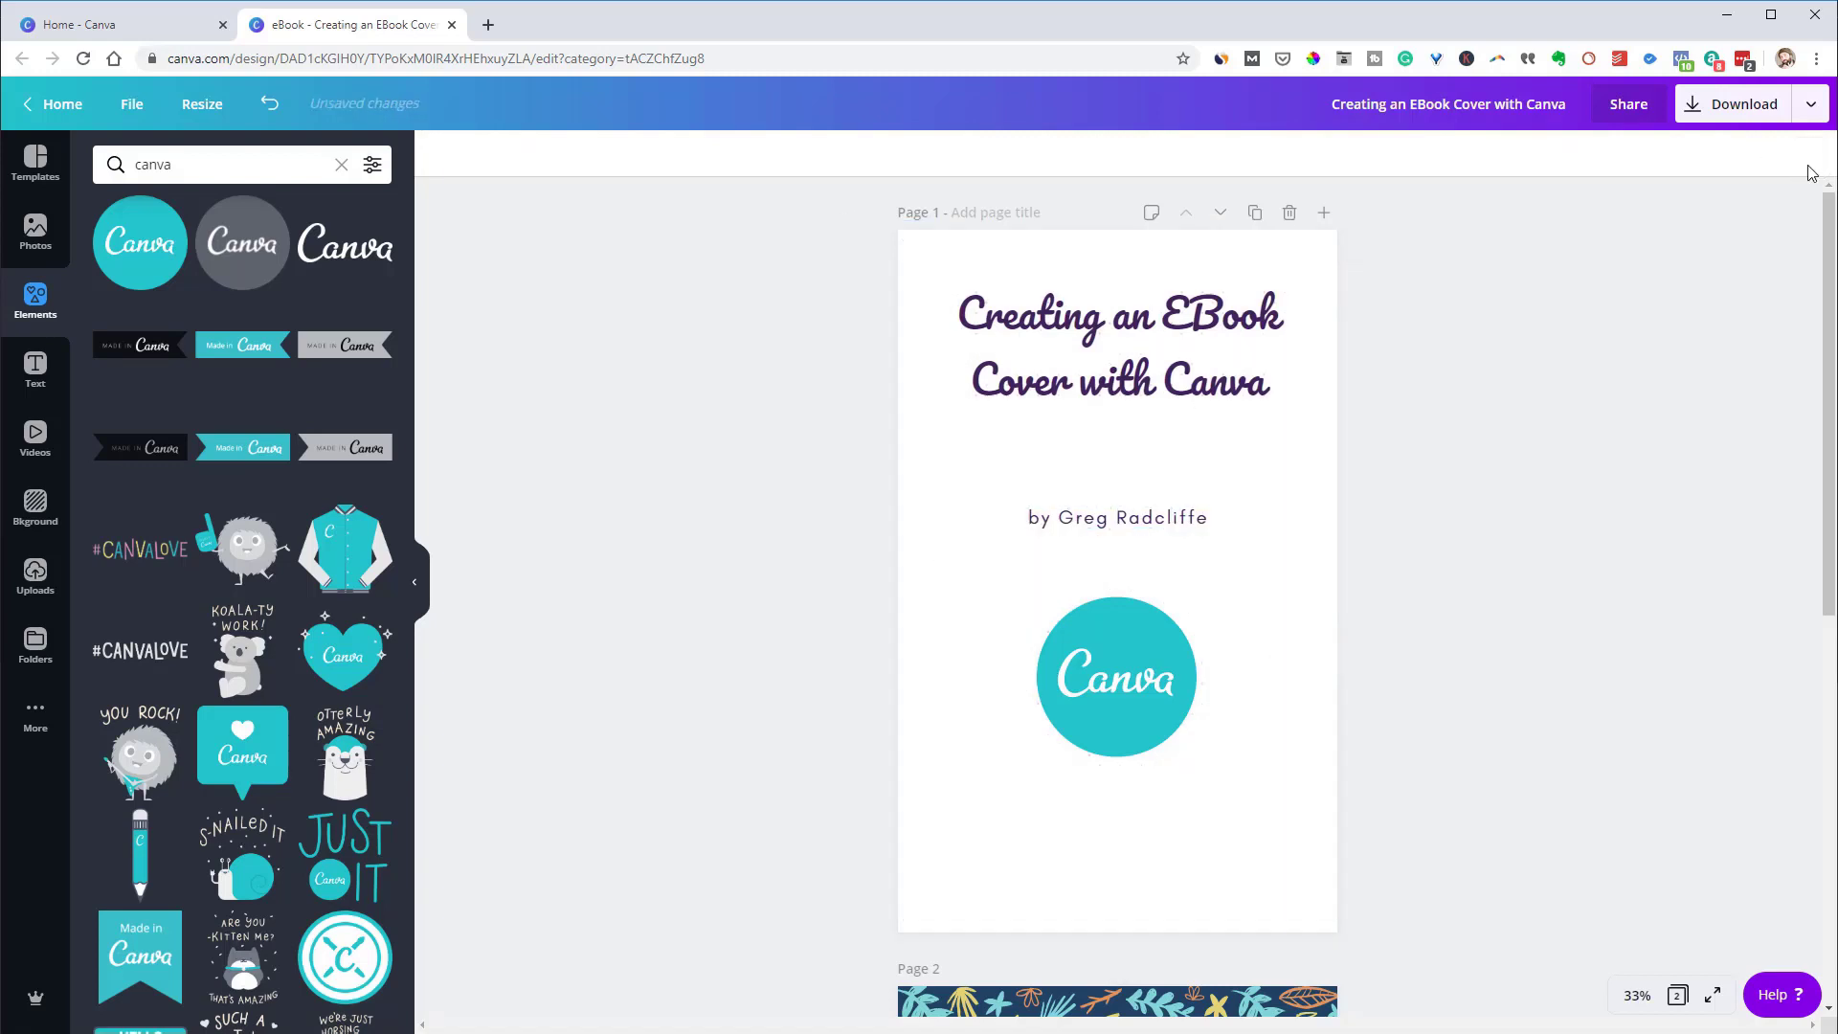
pyautogui.click(1244, 584)
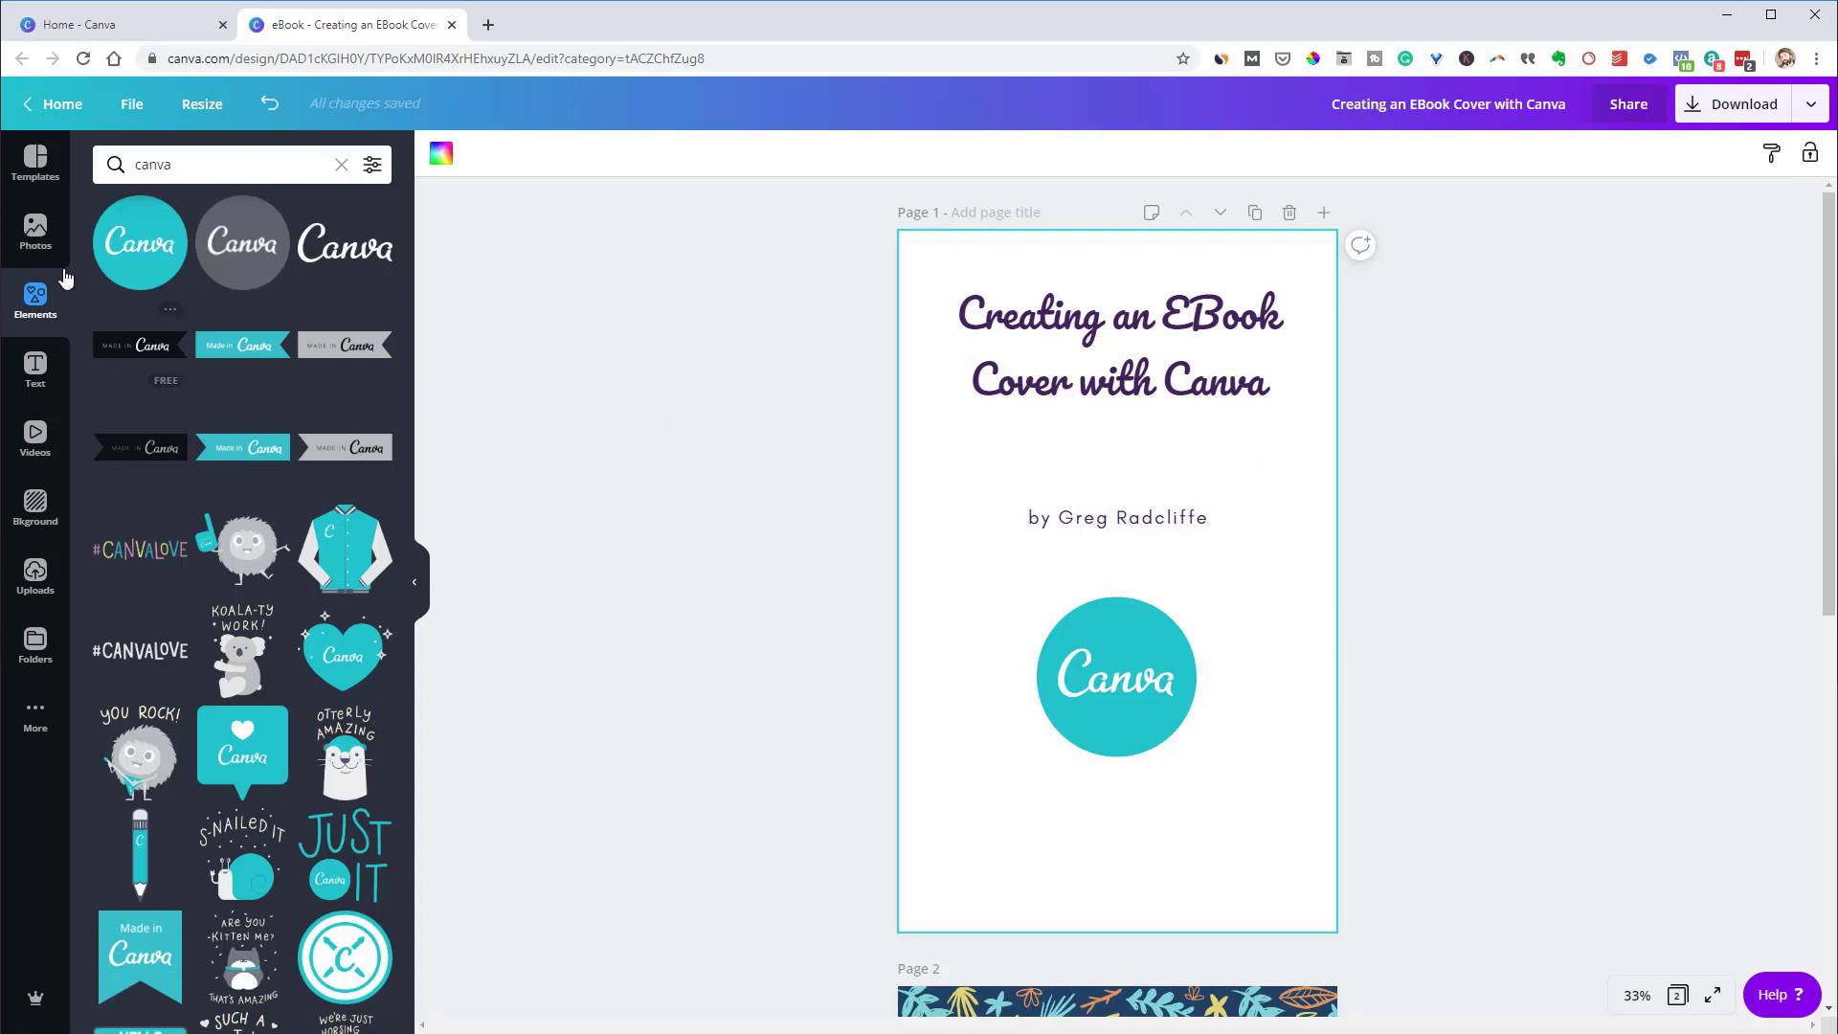
# Apply the first Landscapes image, a misty blue mountain scene, as the page background
pyautogui.click(67, 496)
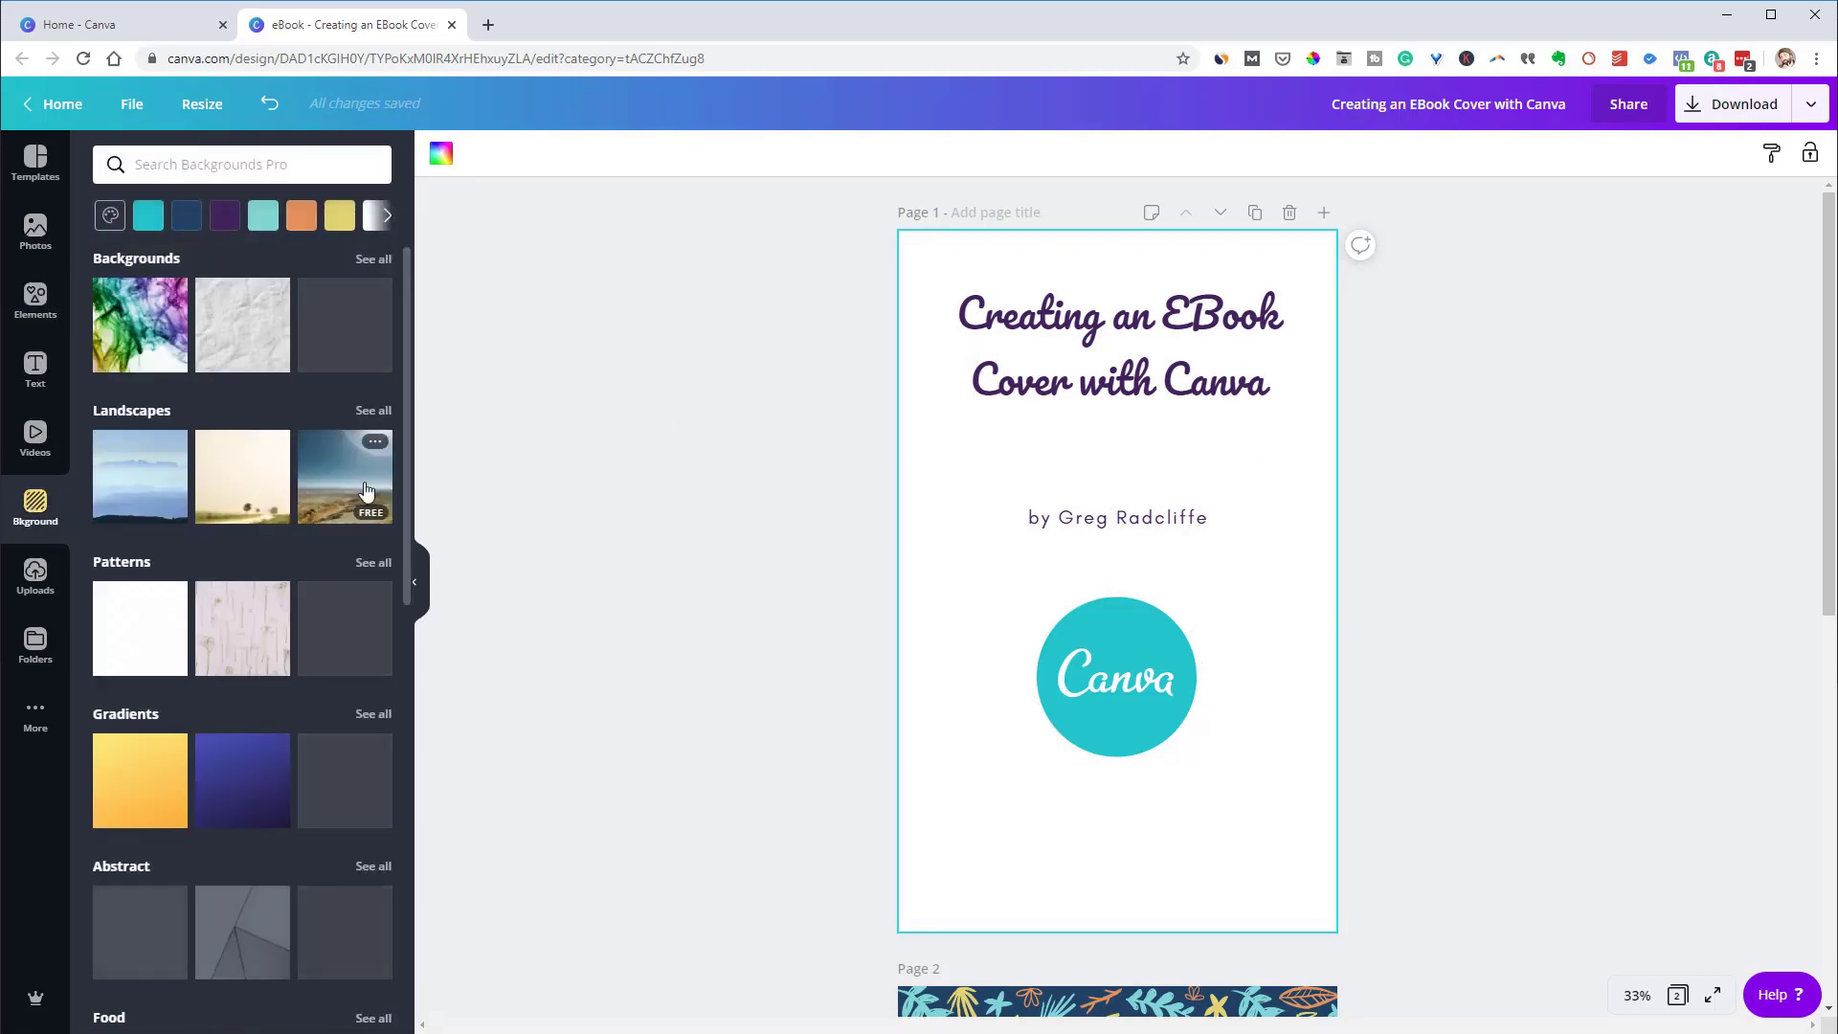
pyautogui.click(145, 476)
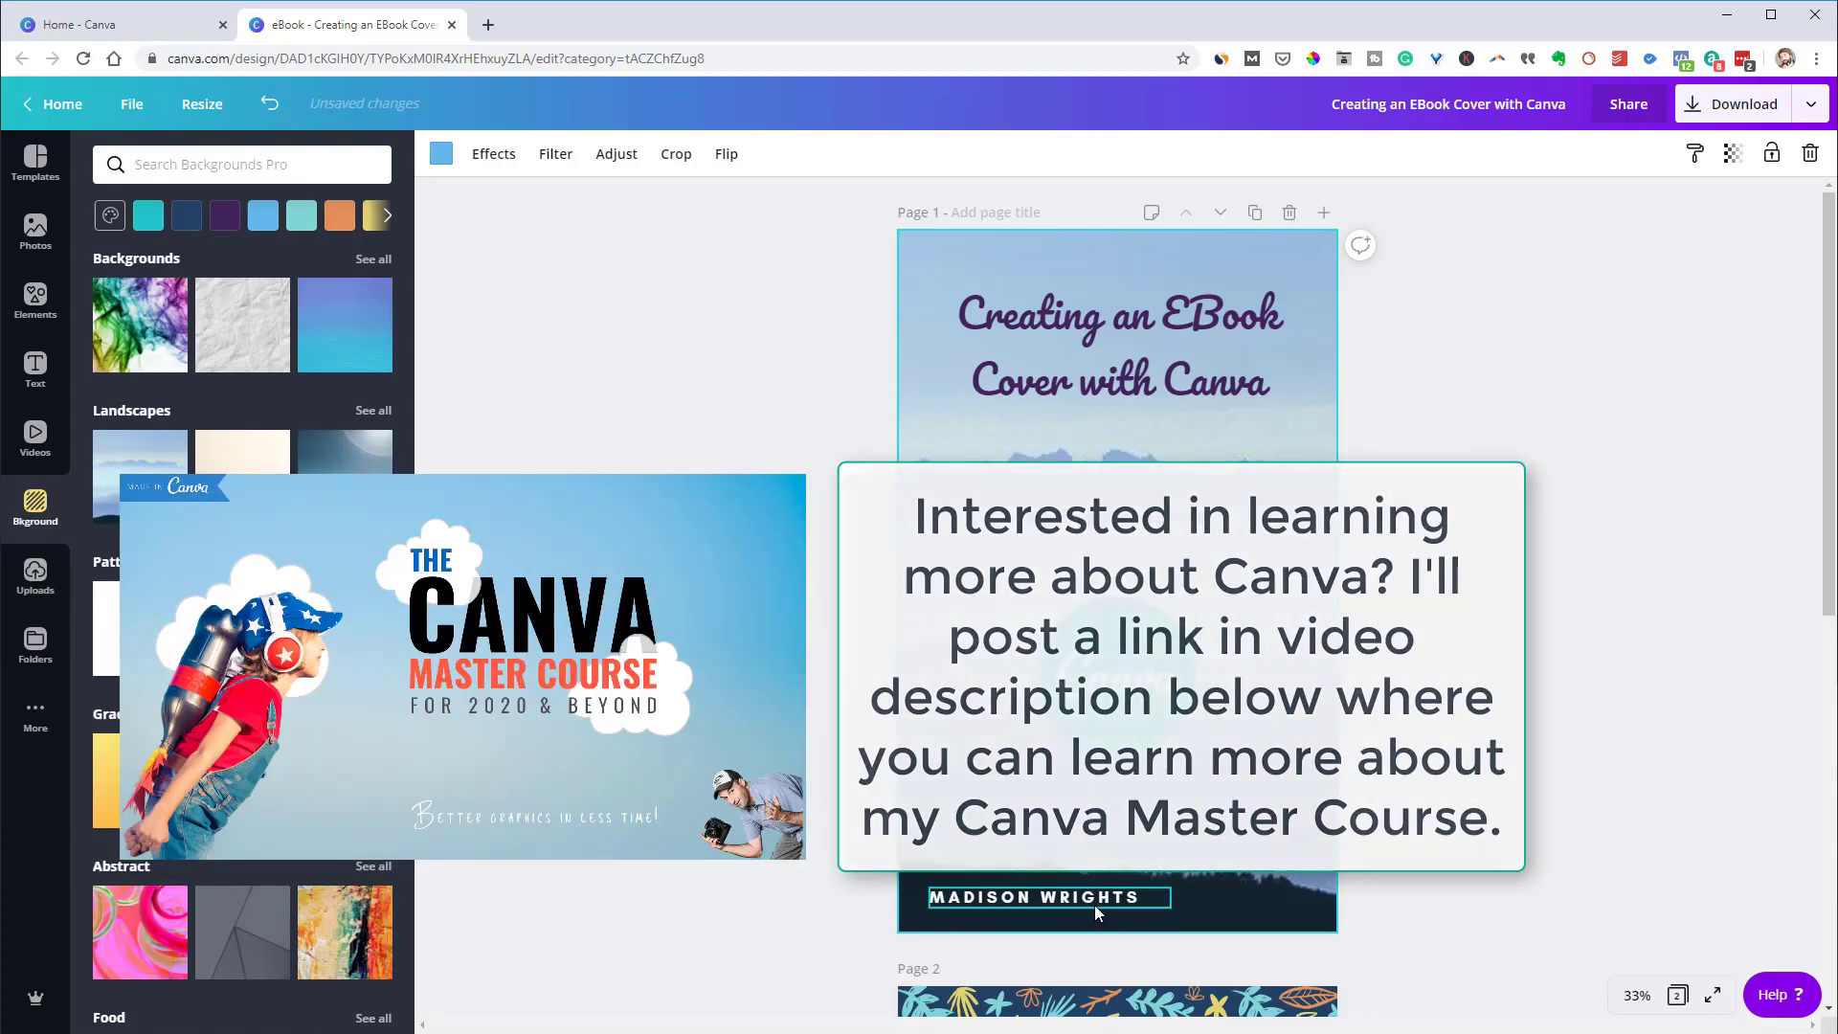
# Replace the bottom name with the author's name in capitals and snap it to the page centre
pyautogui.click(1093, 898)
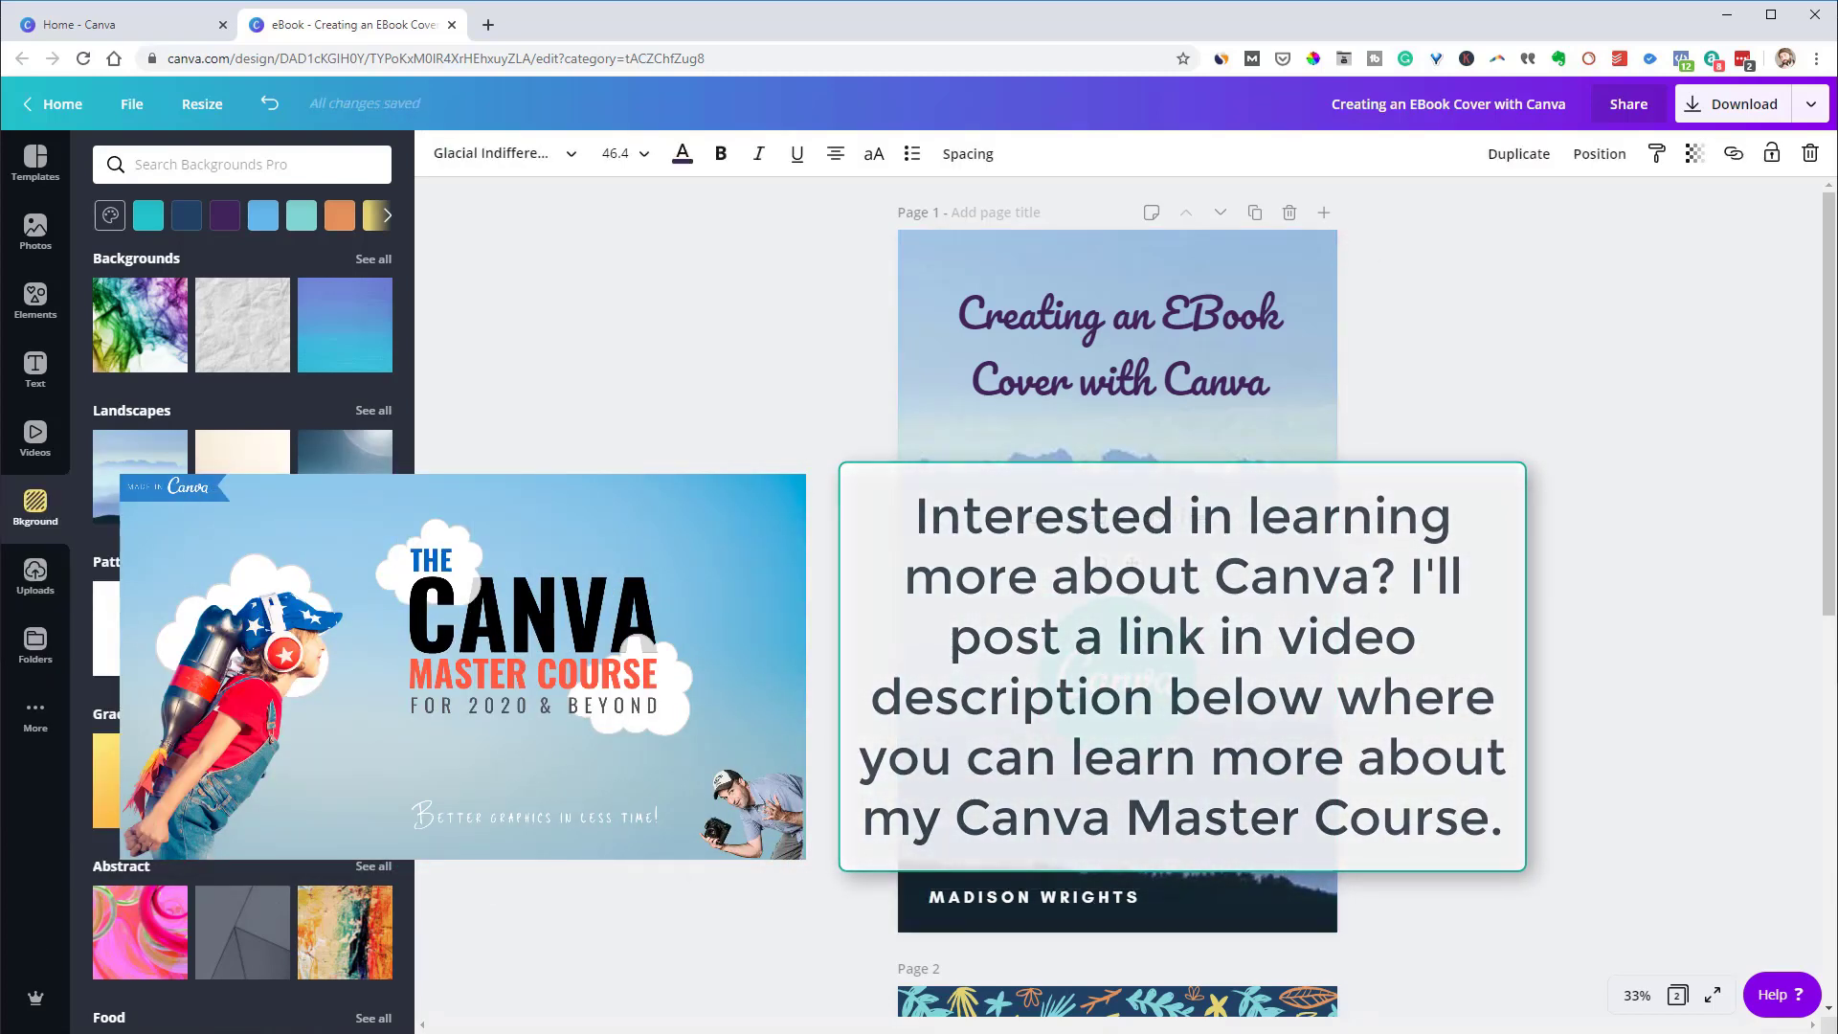
pyautogui.press('Escape')
pyautogui.click(1069, 898)
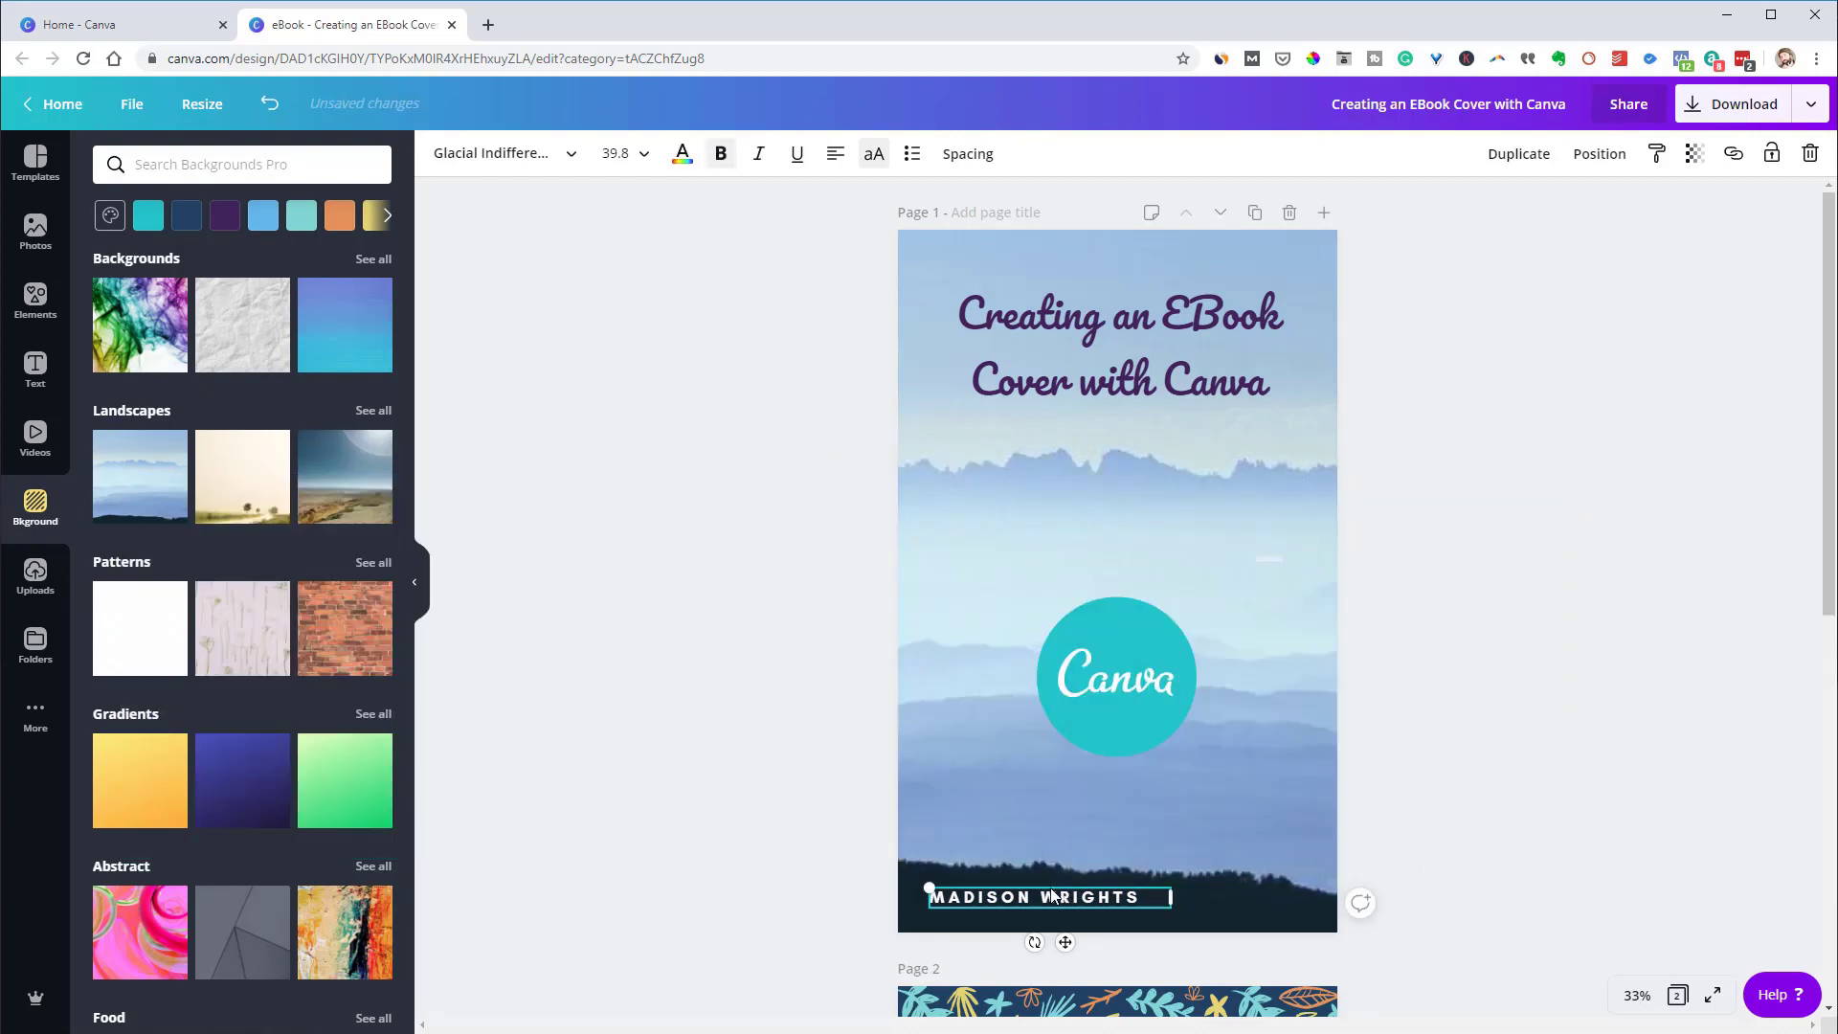
pyautogui.doubleClick(1056, 896)
pyautogui.tripleClick(1058, 897)
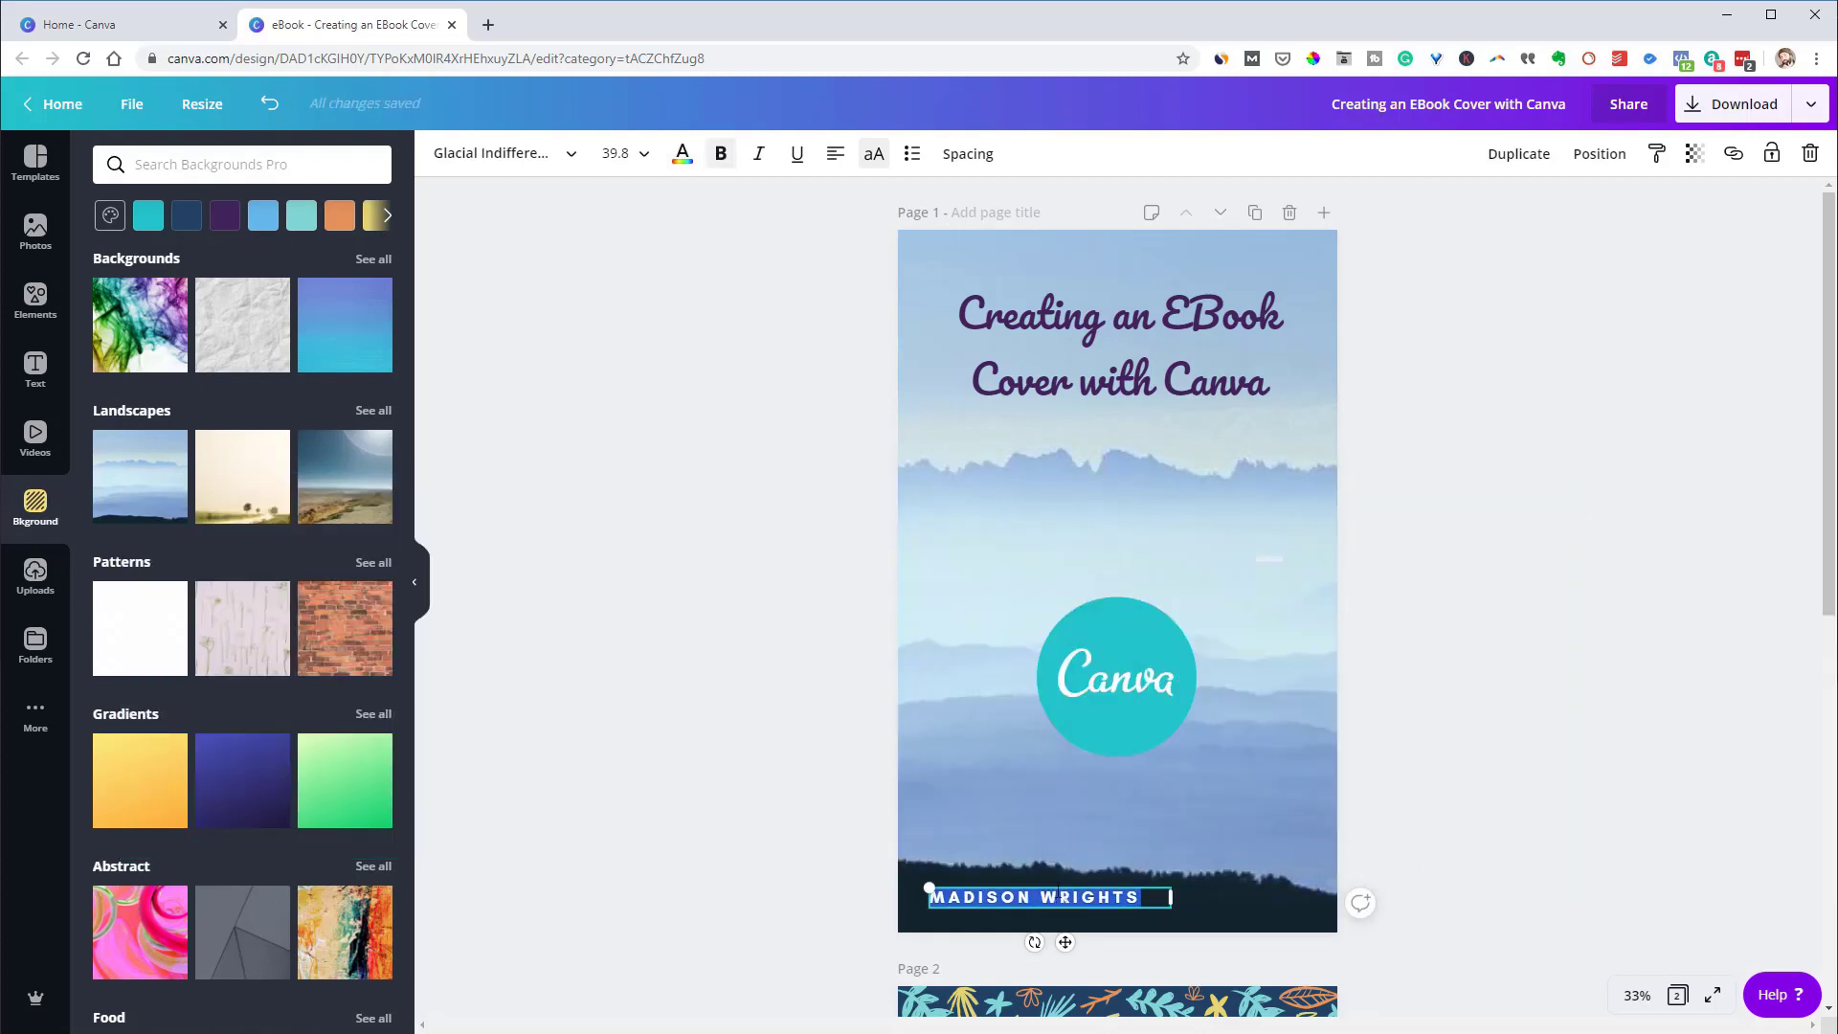
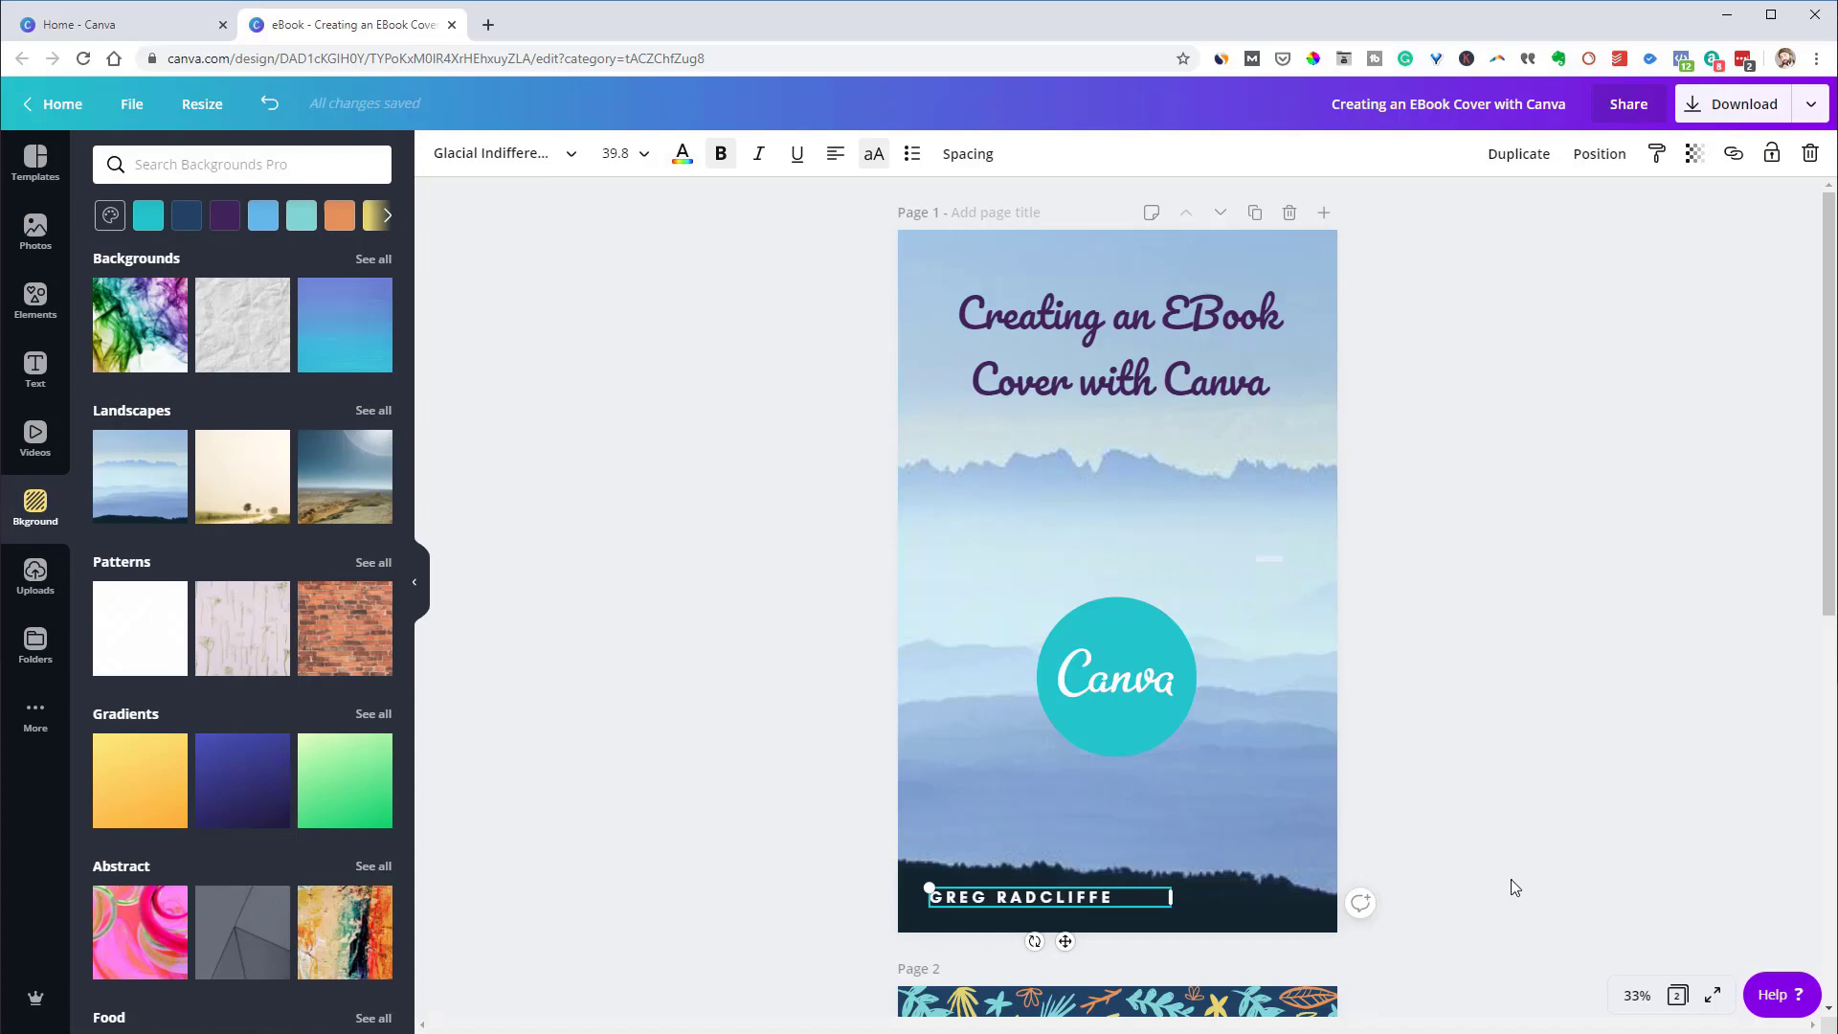
pyautogui.click(1510, 879)
pyautogui.click(1014, 900)
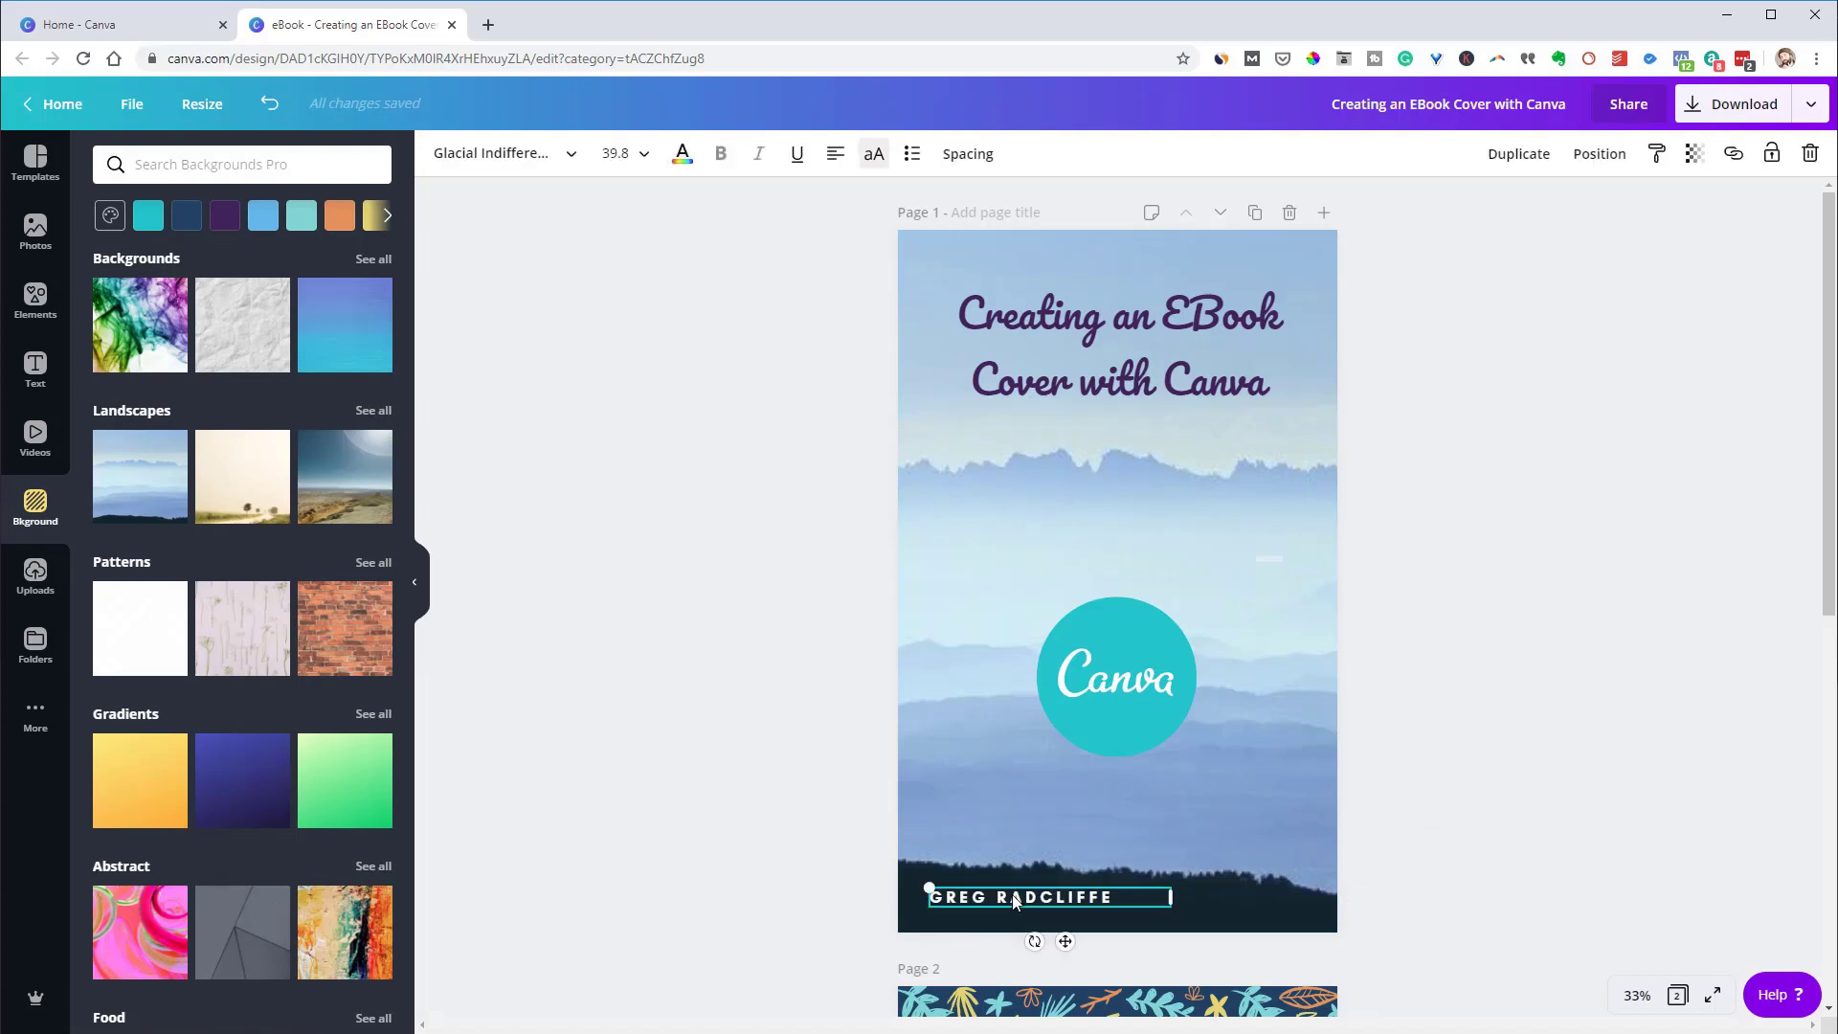
pyautogui.moveTo(1091, 899); pyautogui.dragTo(1160, 900)
pyautogui.click(1484, 873)
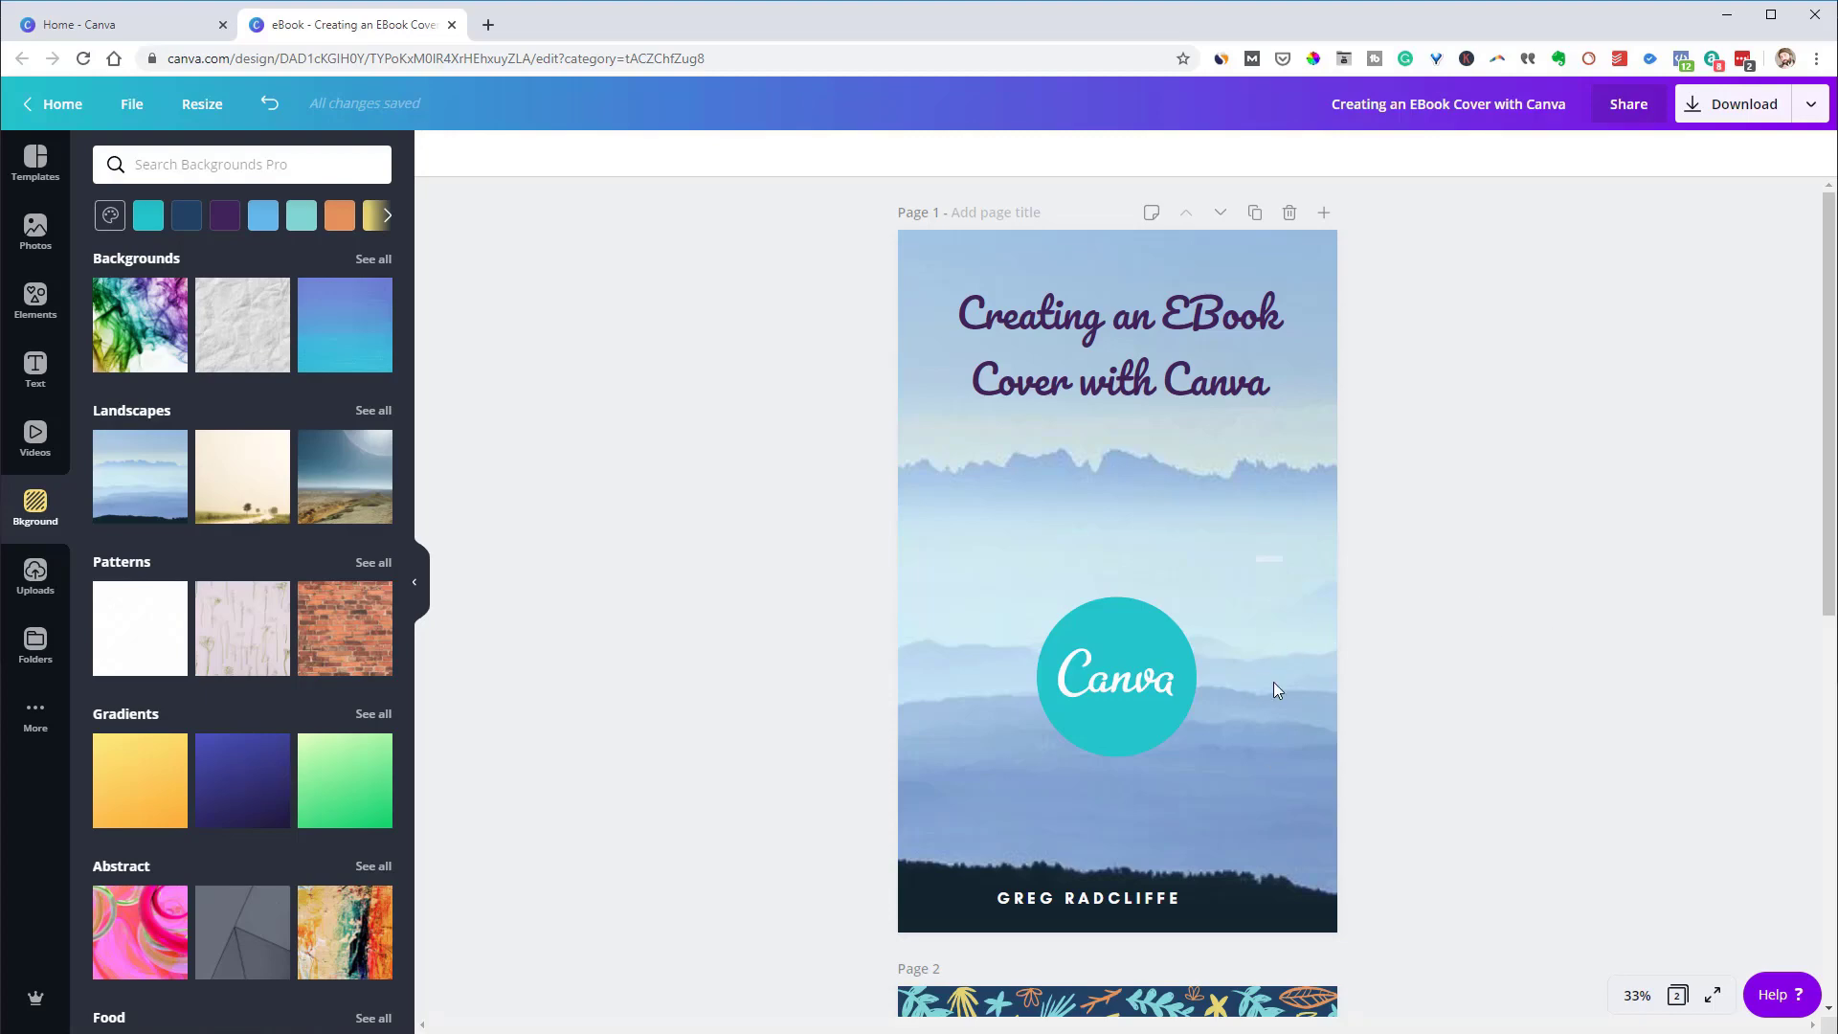
# Retype the page 2 title as 'CREATING AN EBOOK WITH CANVA'
pyautogui.scroll(-8, 1286, 634)
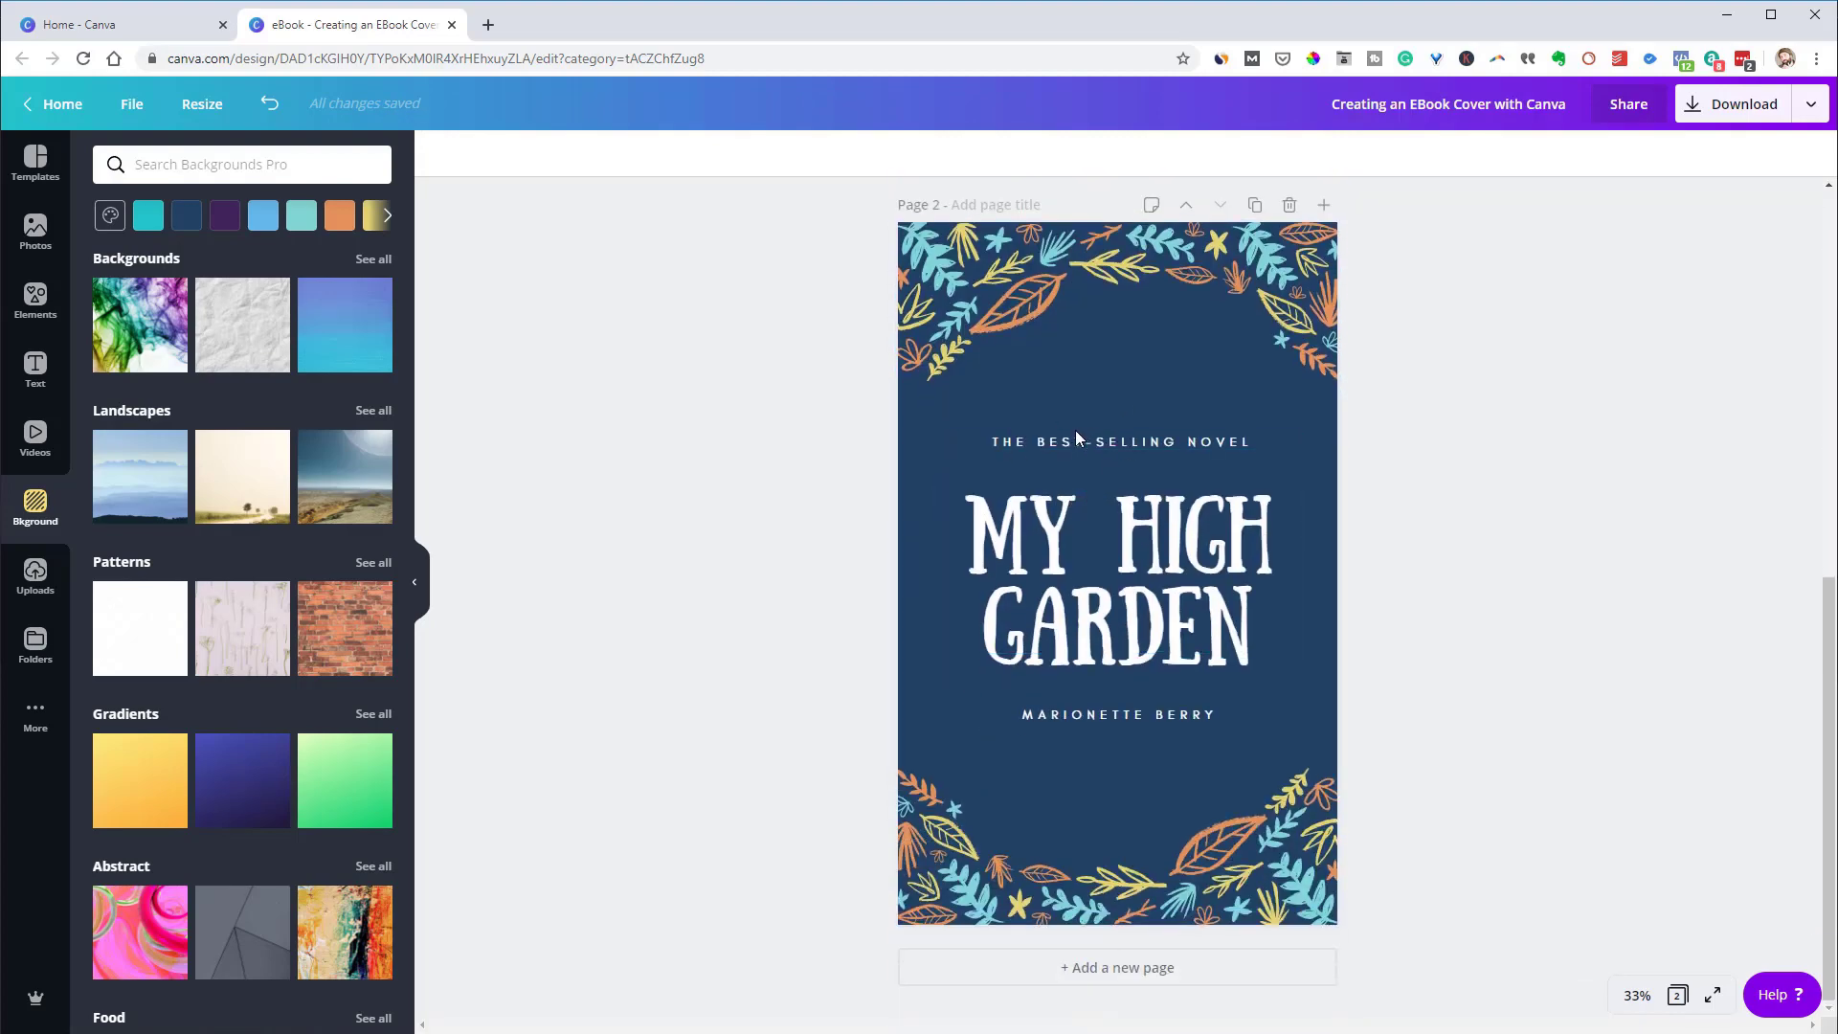
pyautogui.scroll(2, 1060, 457)
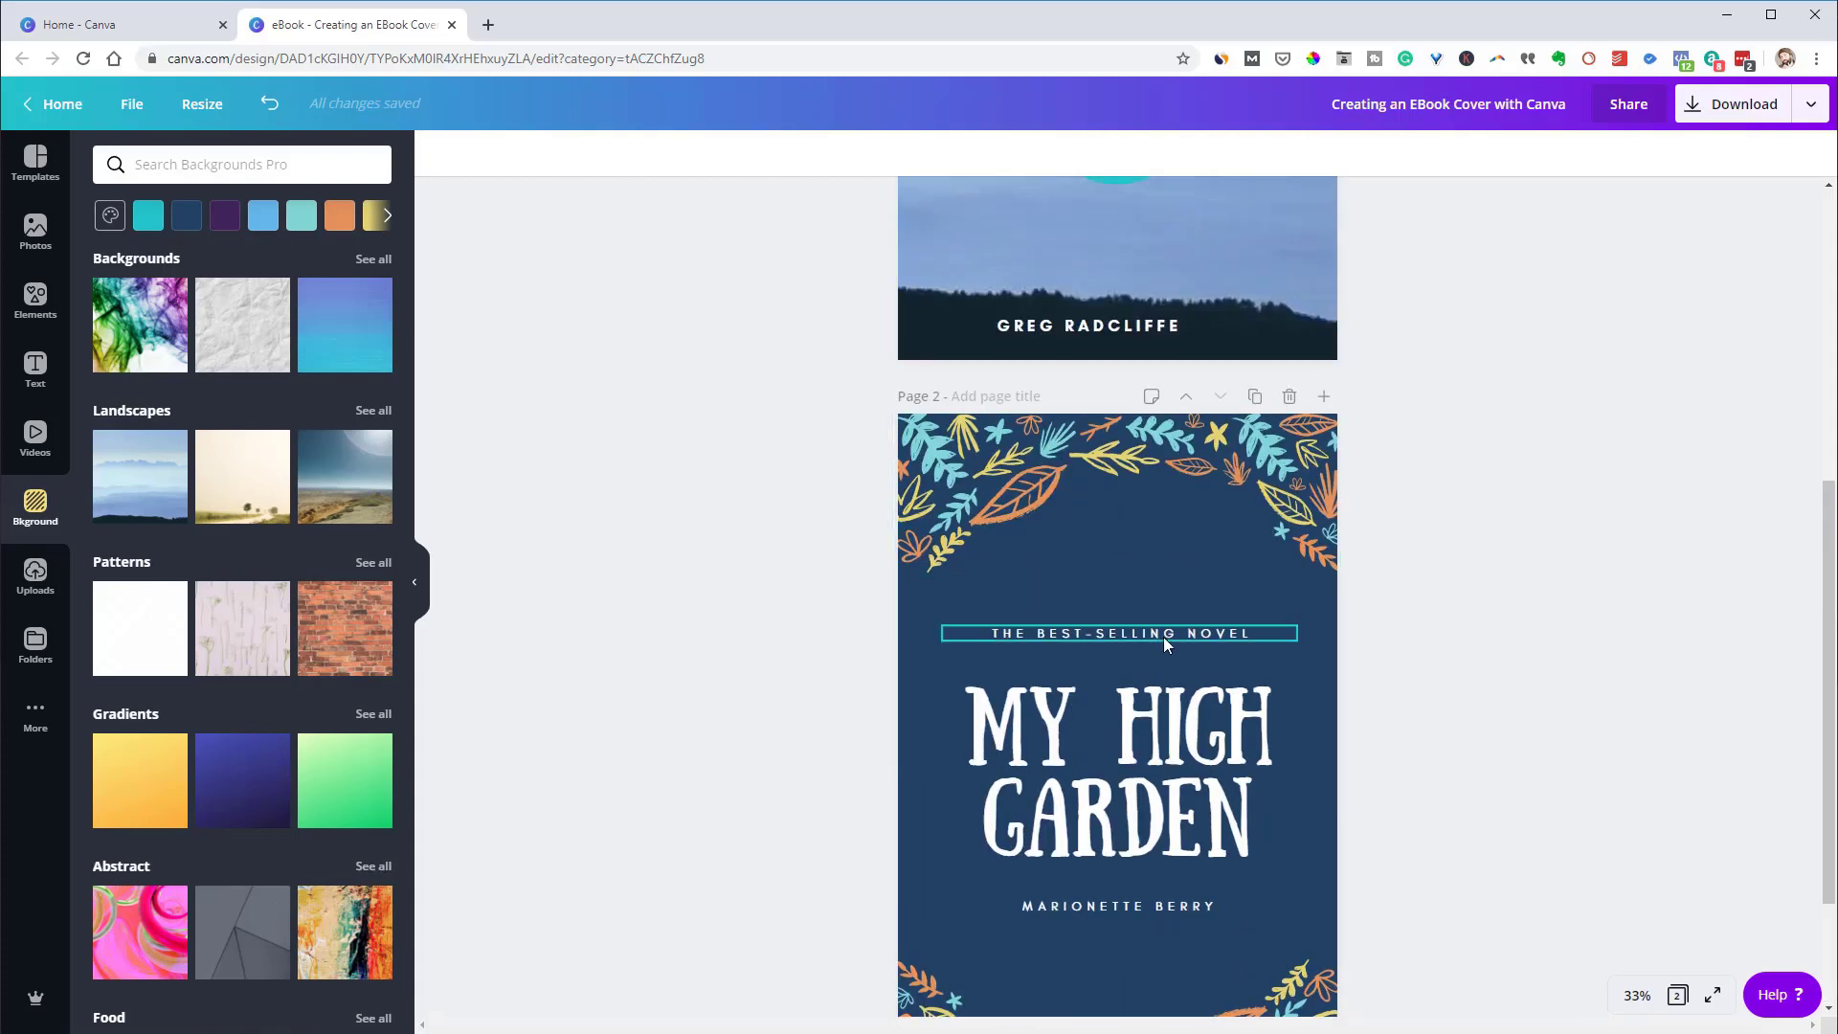
pyautogui.scroll(-1, 1275, 812)
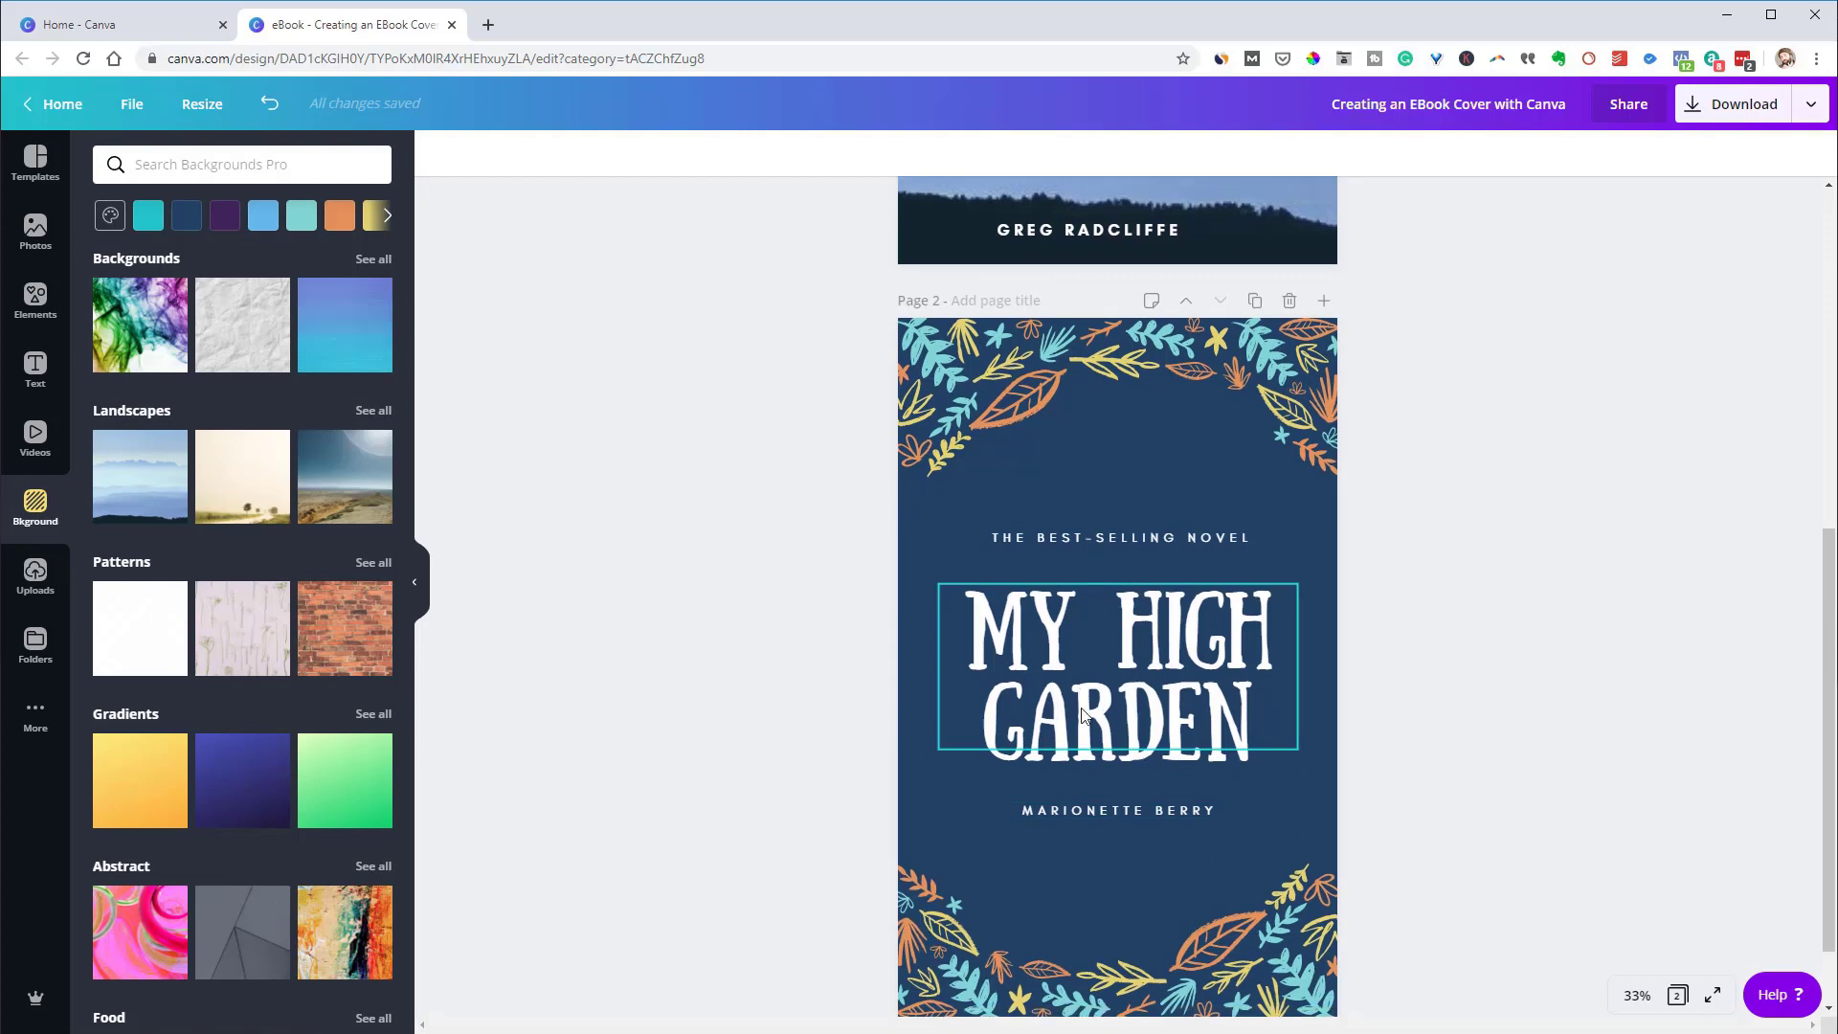
pyautogui.click(1087, 716)
pyautogui.hotkey('ctrl', 'a')
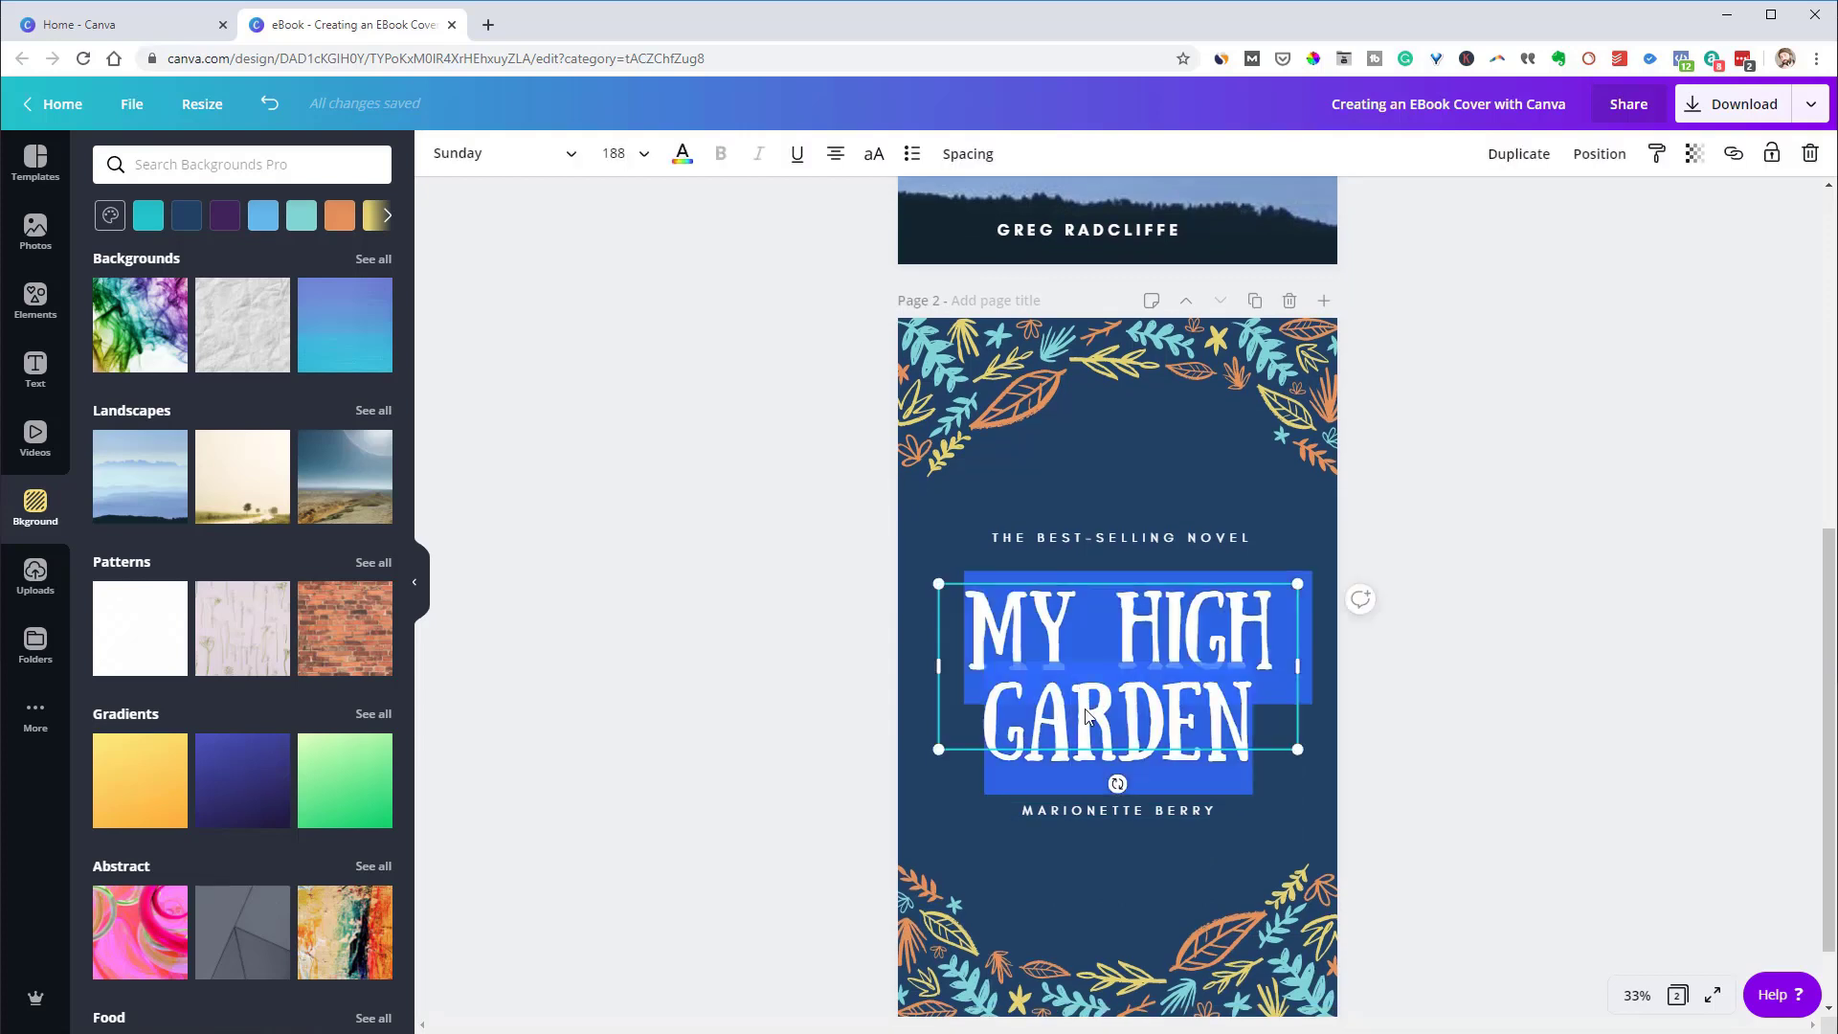
pyautogui.write('C')
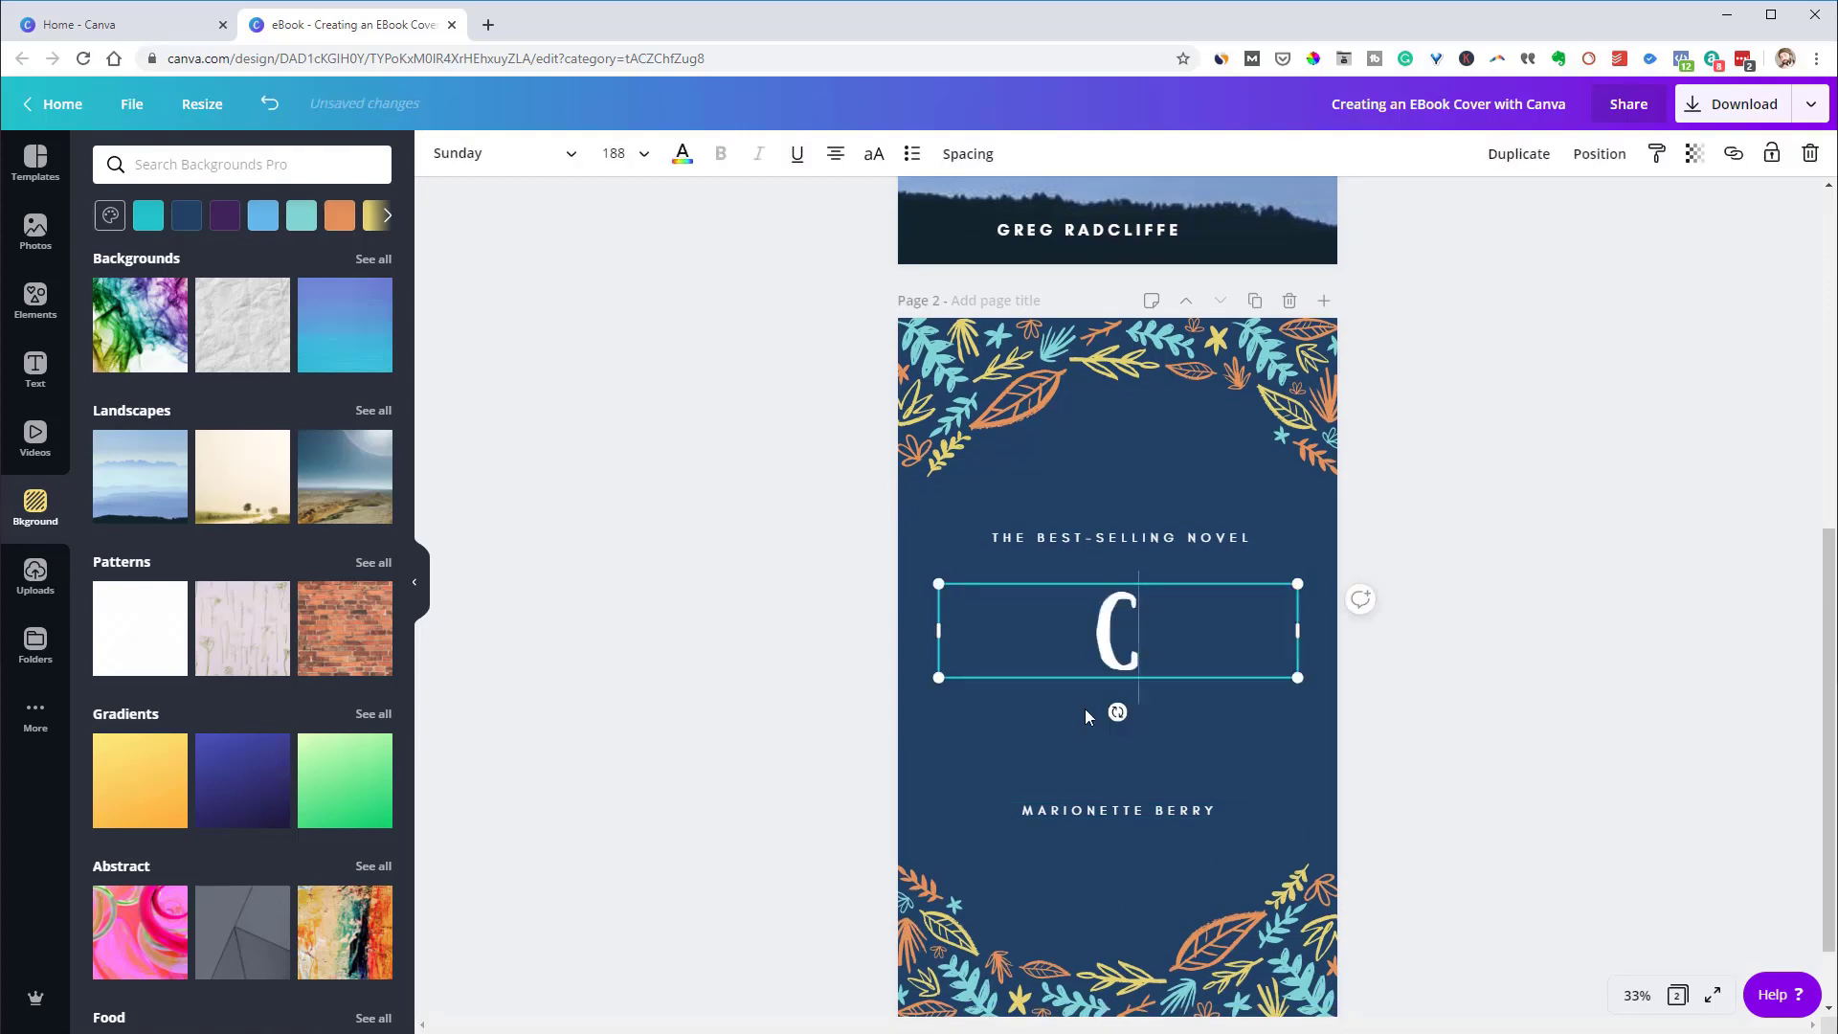
pyautogui.write('REATING AN')
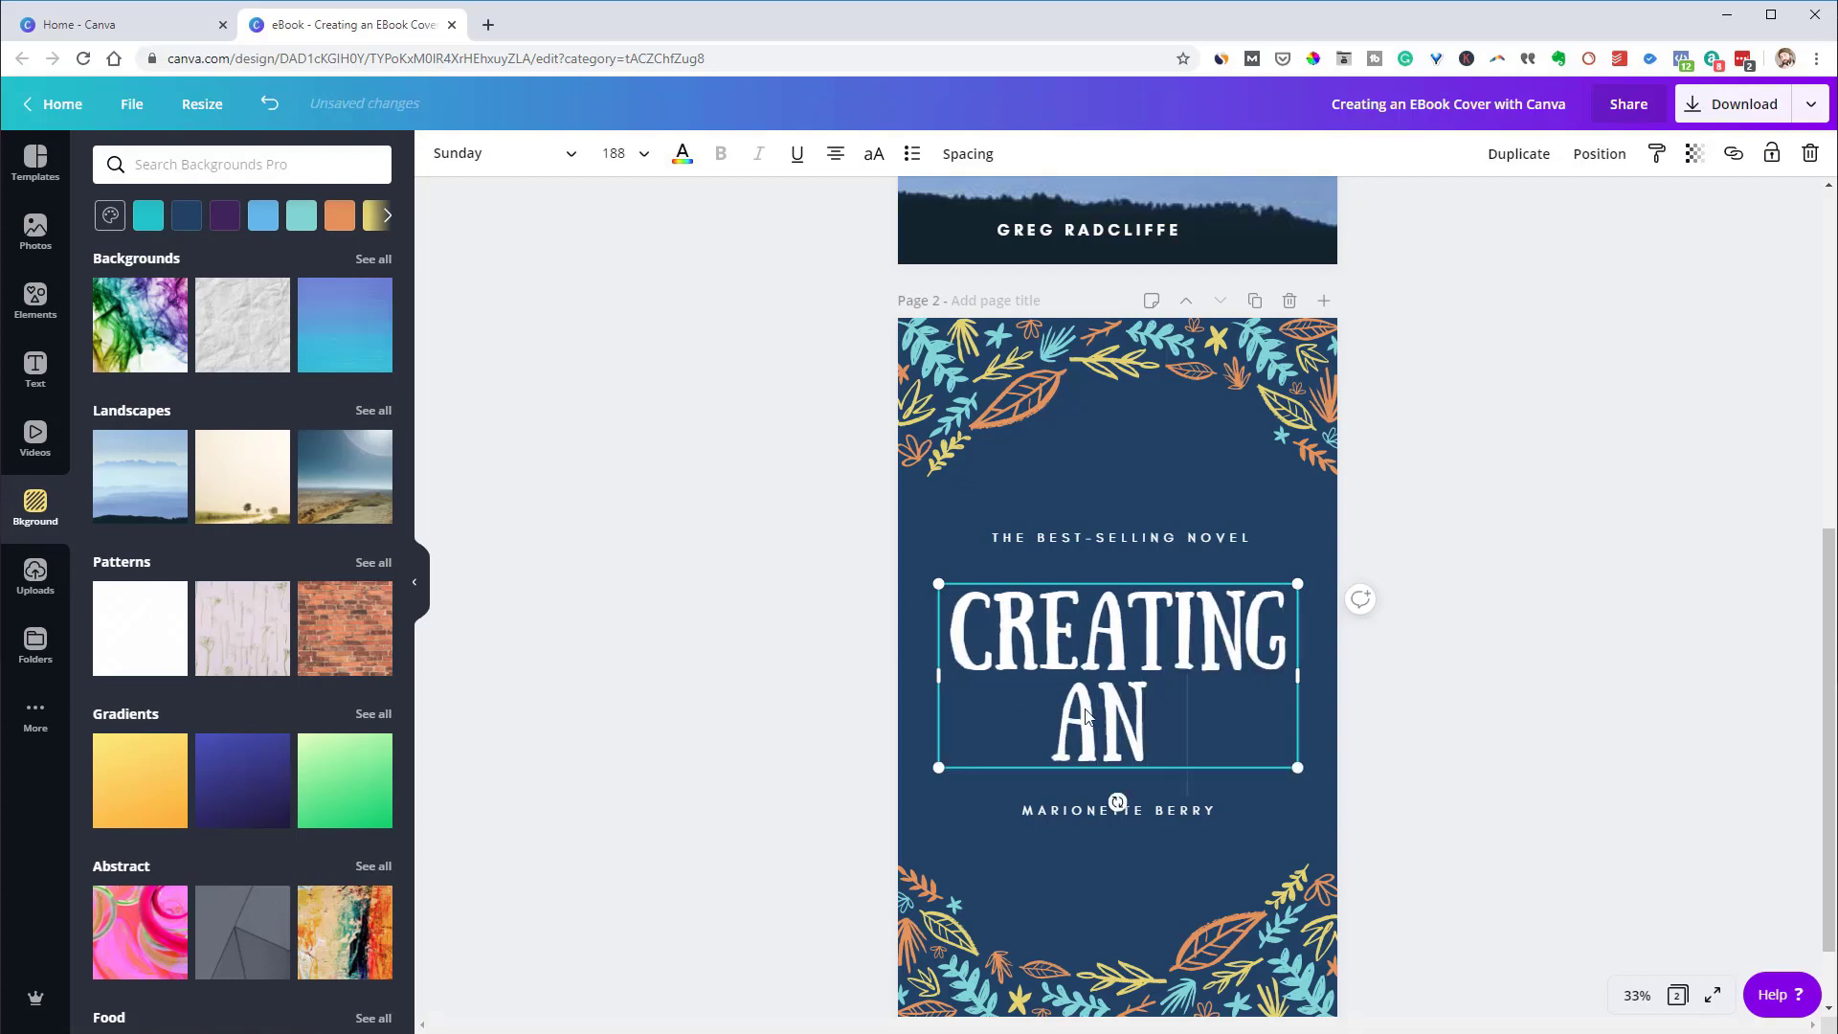
pyautogui.write(' EBOOK WITH')
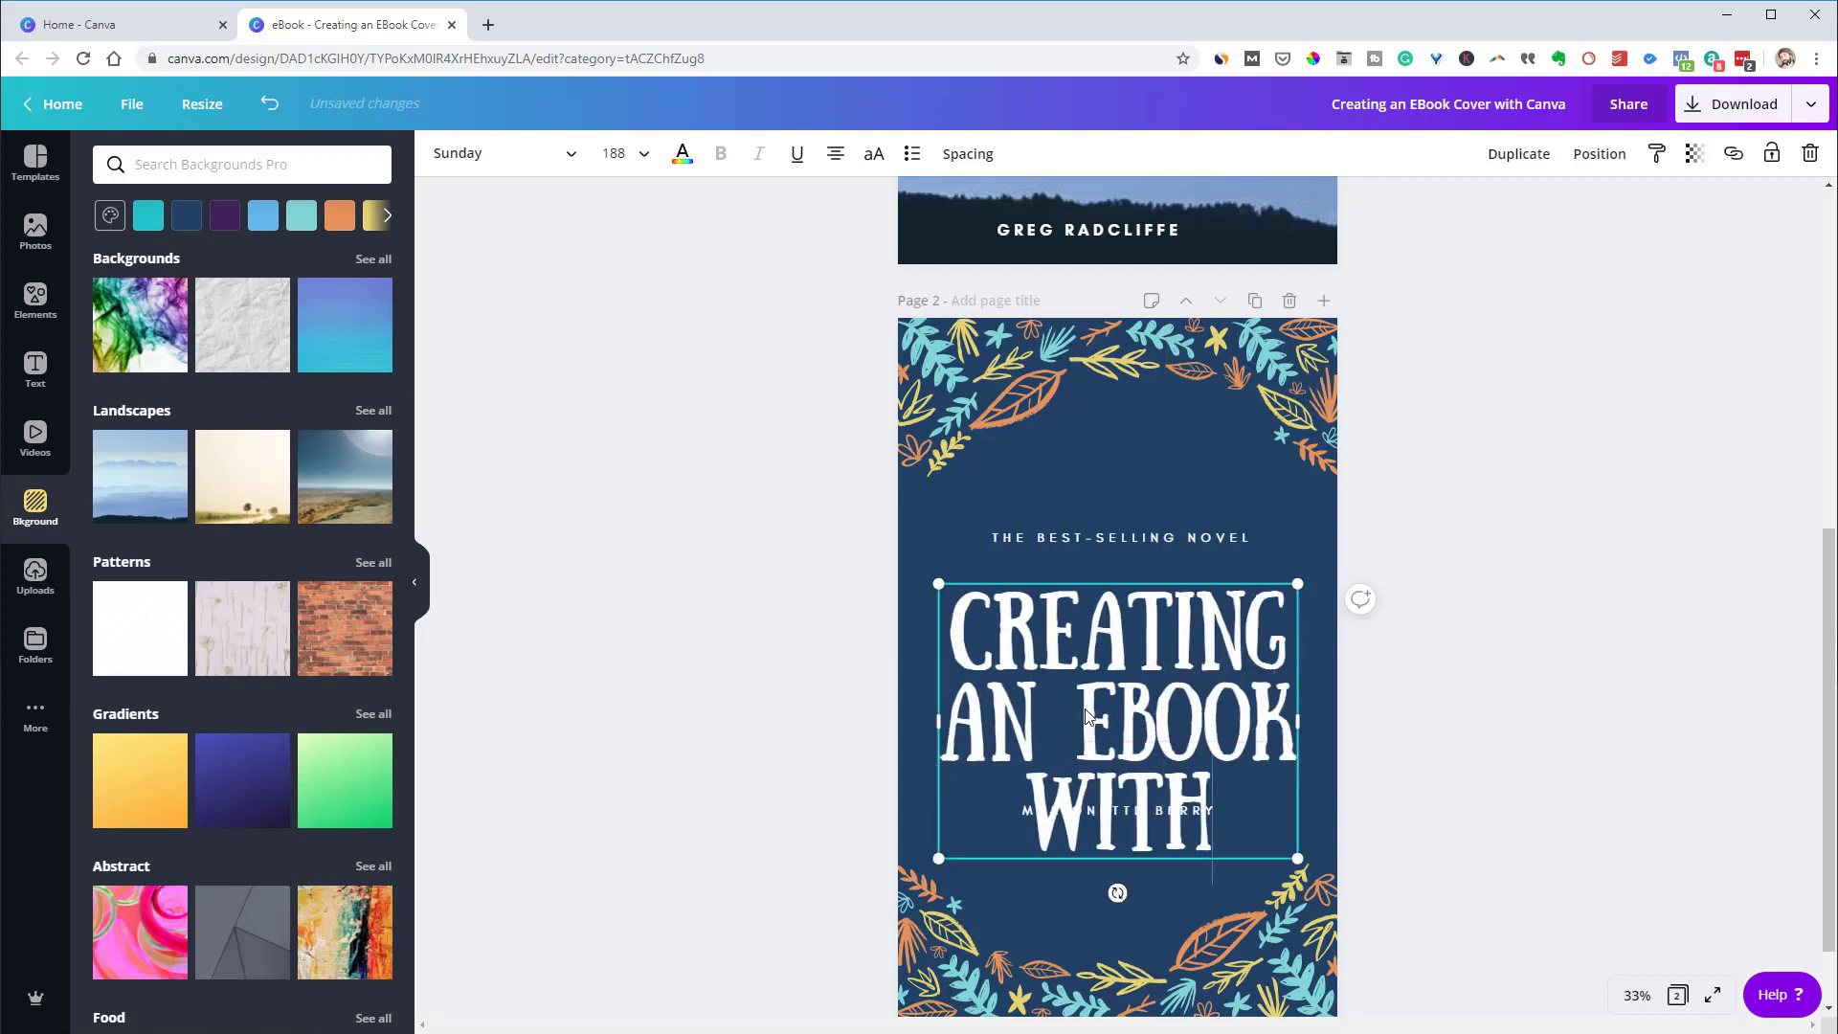
pyautogui.write(' CANVA')
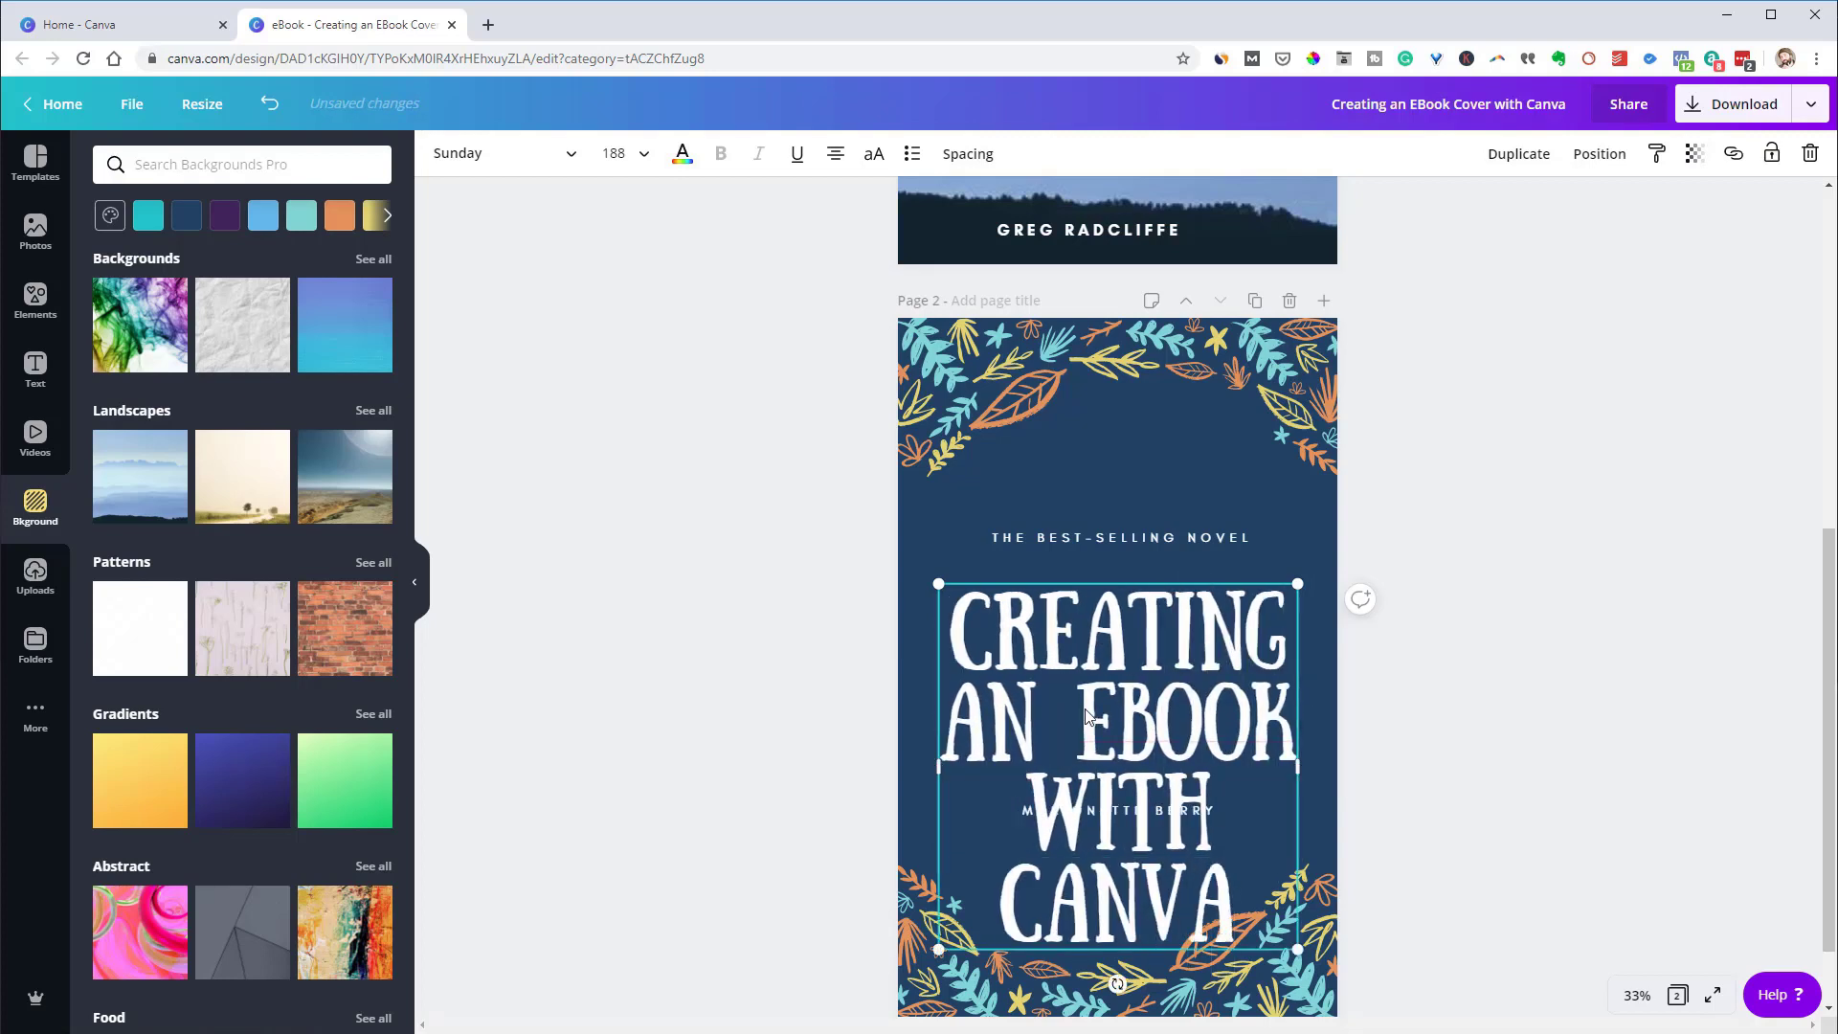
# Set the title's font size to 144 so it fits on three lines
pyautogui.click(630, 154)
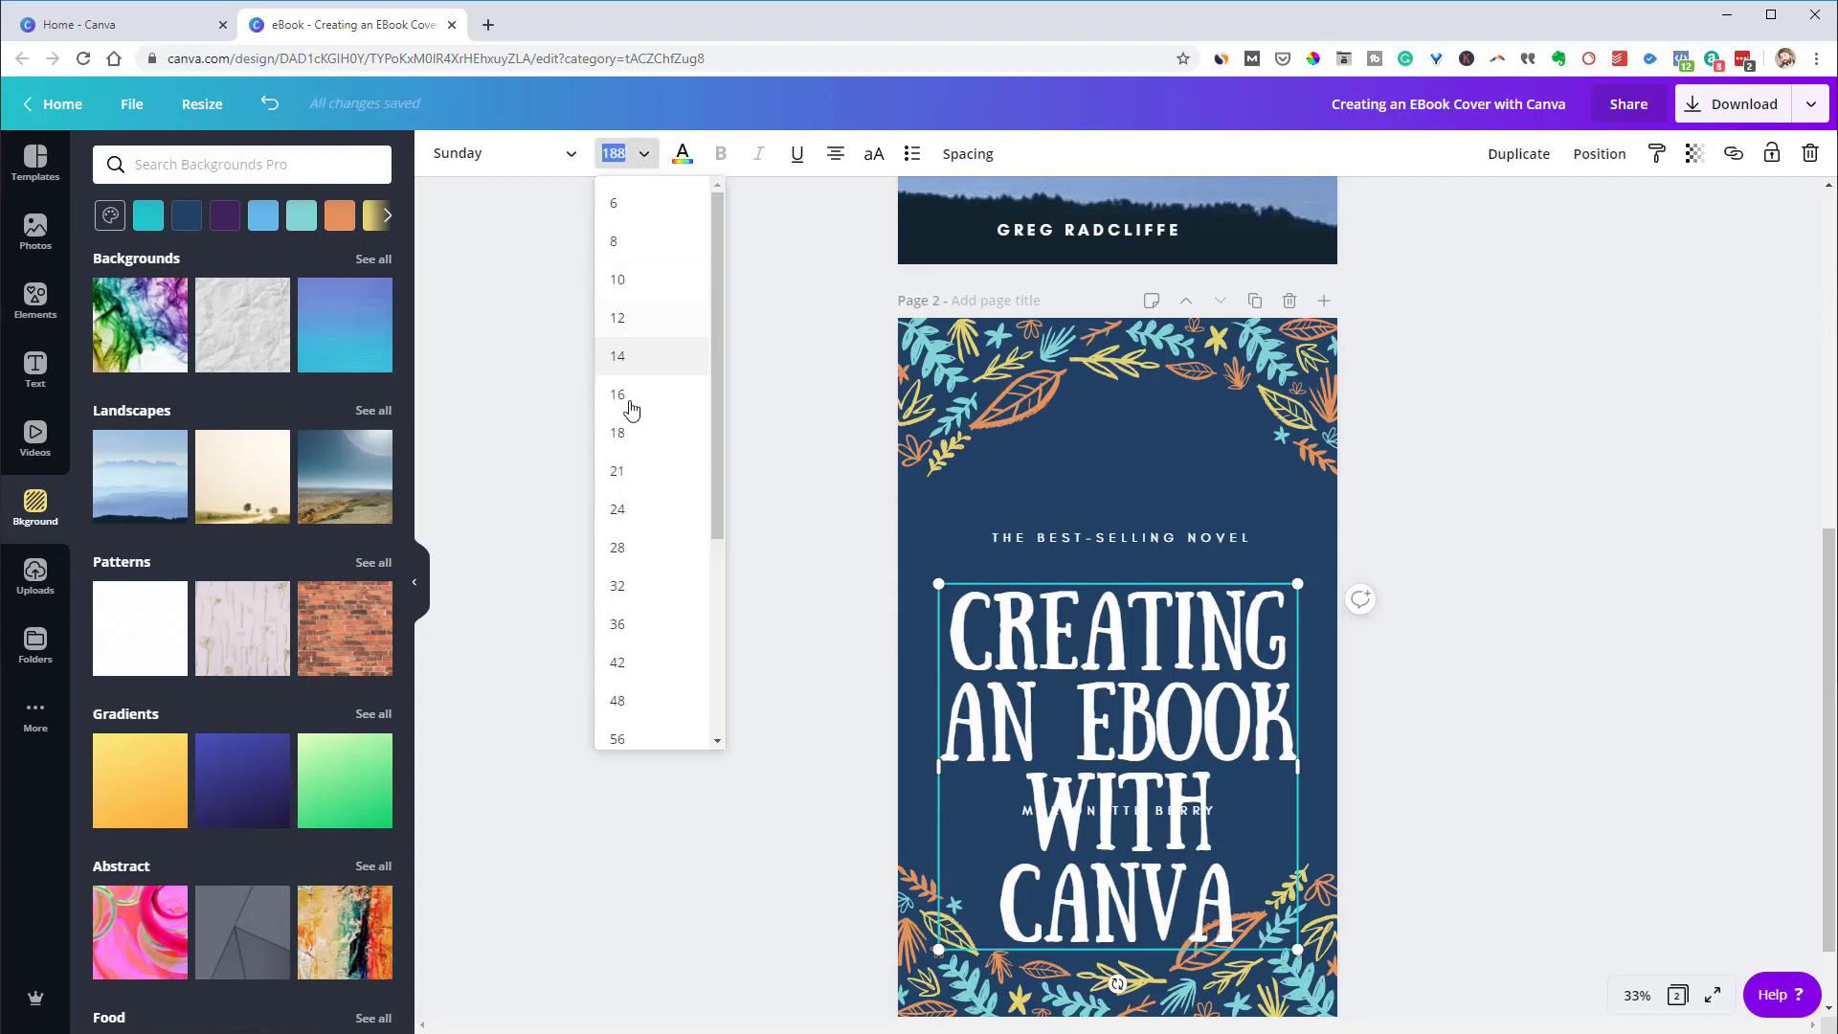
pyautogui.scroll(-4, 637, 670)
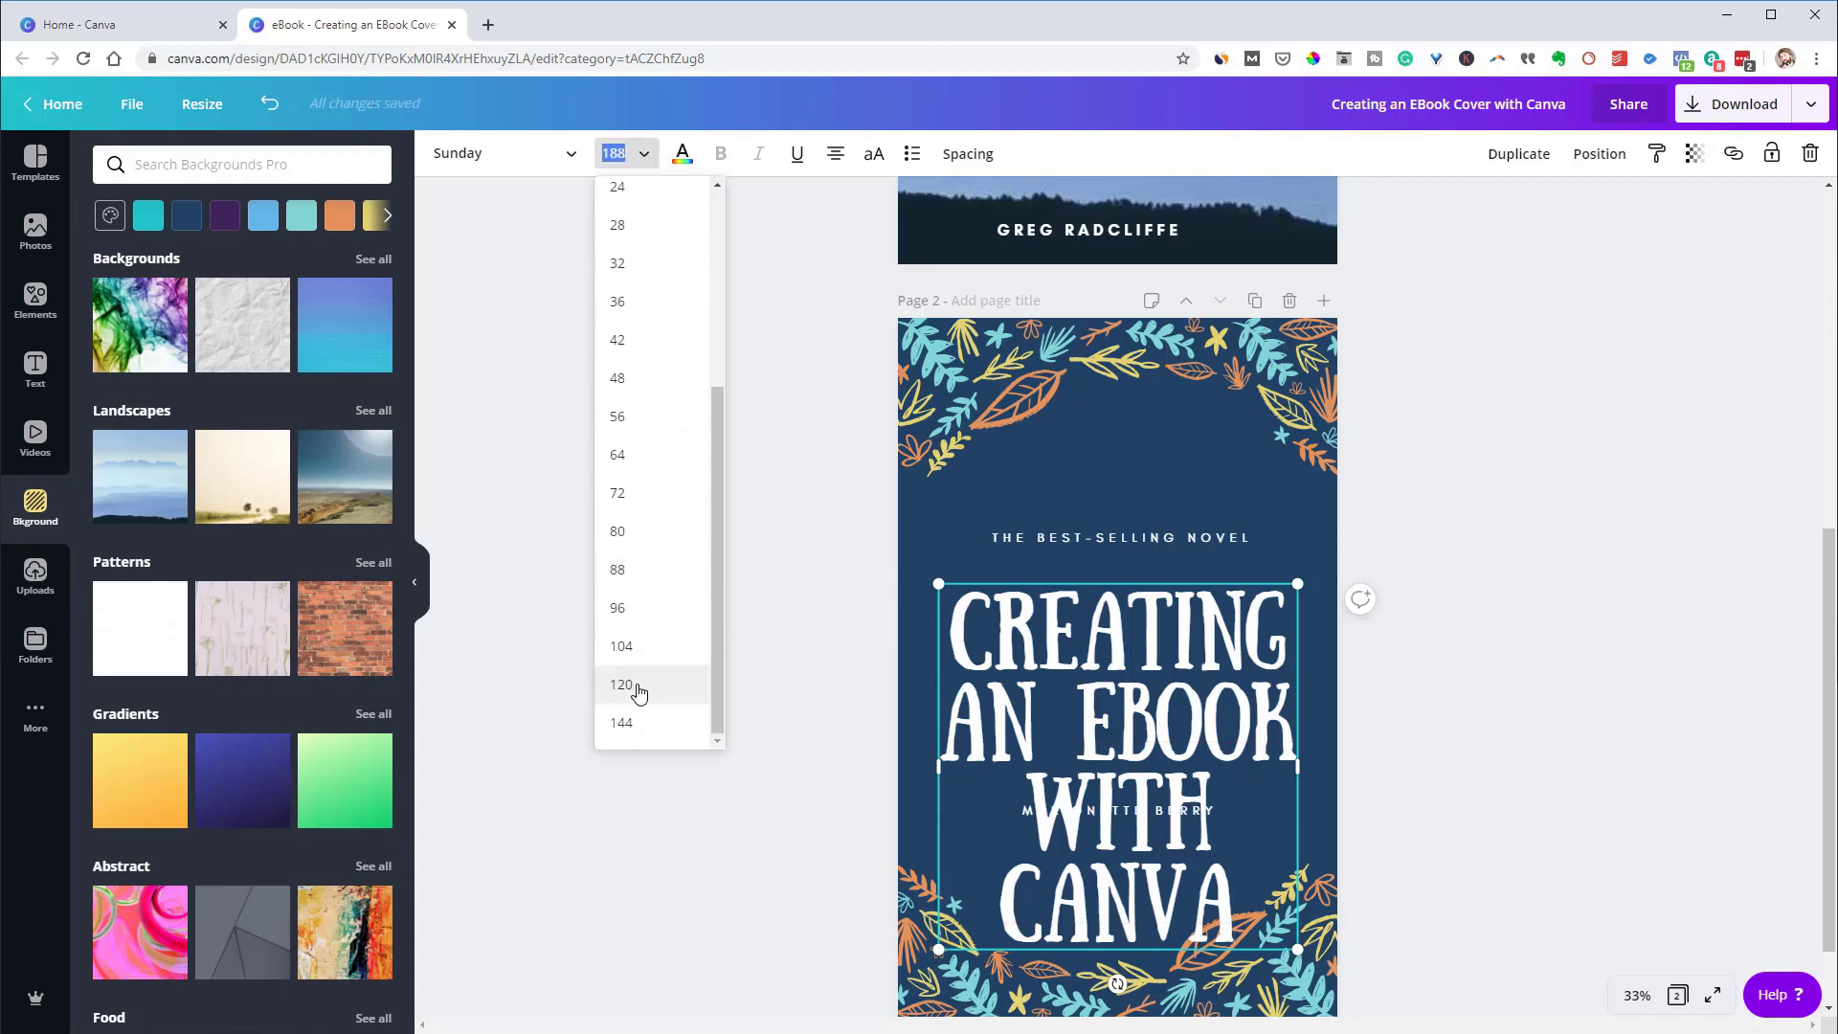
pyautogui.click(622, 722)
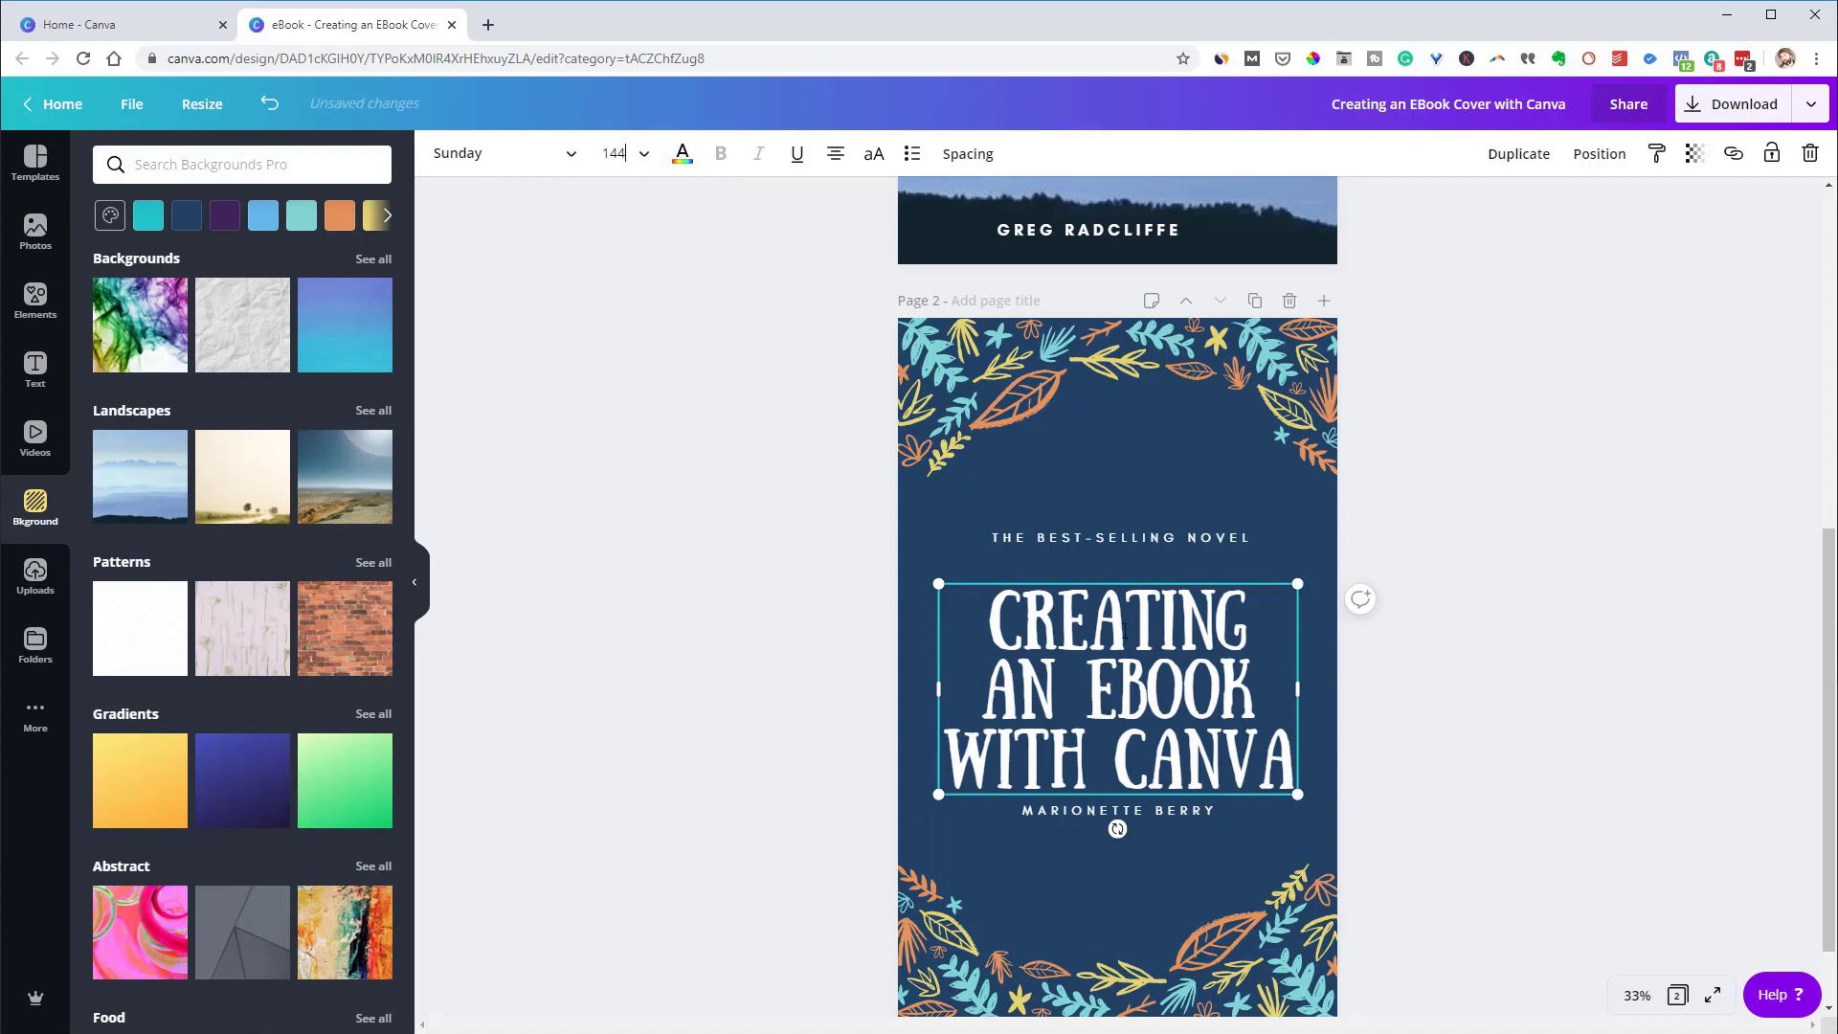
# Delete THE BEST-SELLING NOVEL tagline and move the title higher on page 2
pyautogui.click(1078, 532)
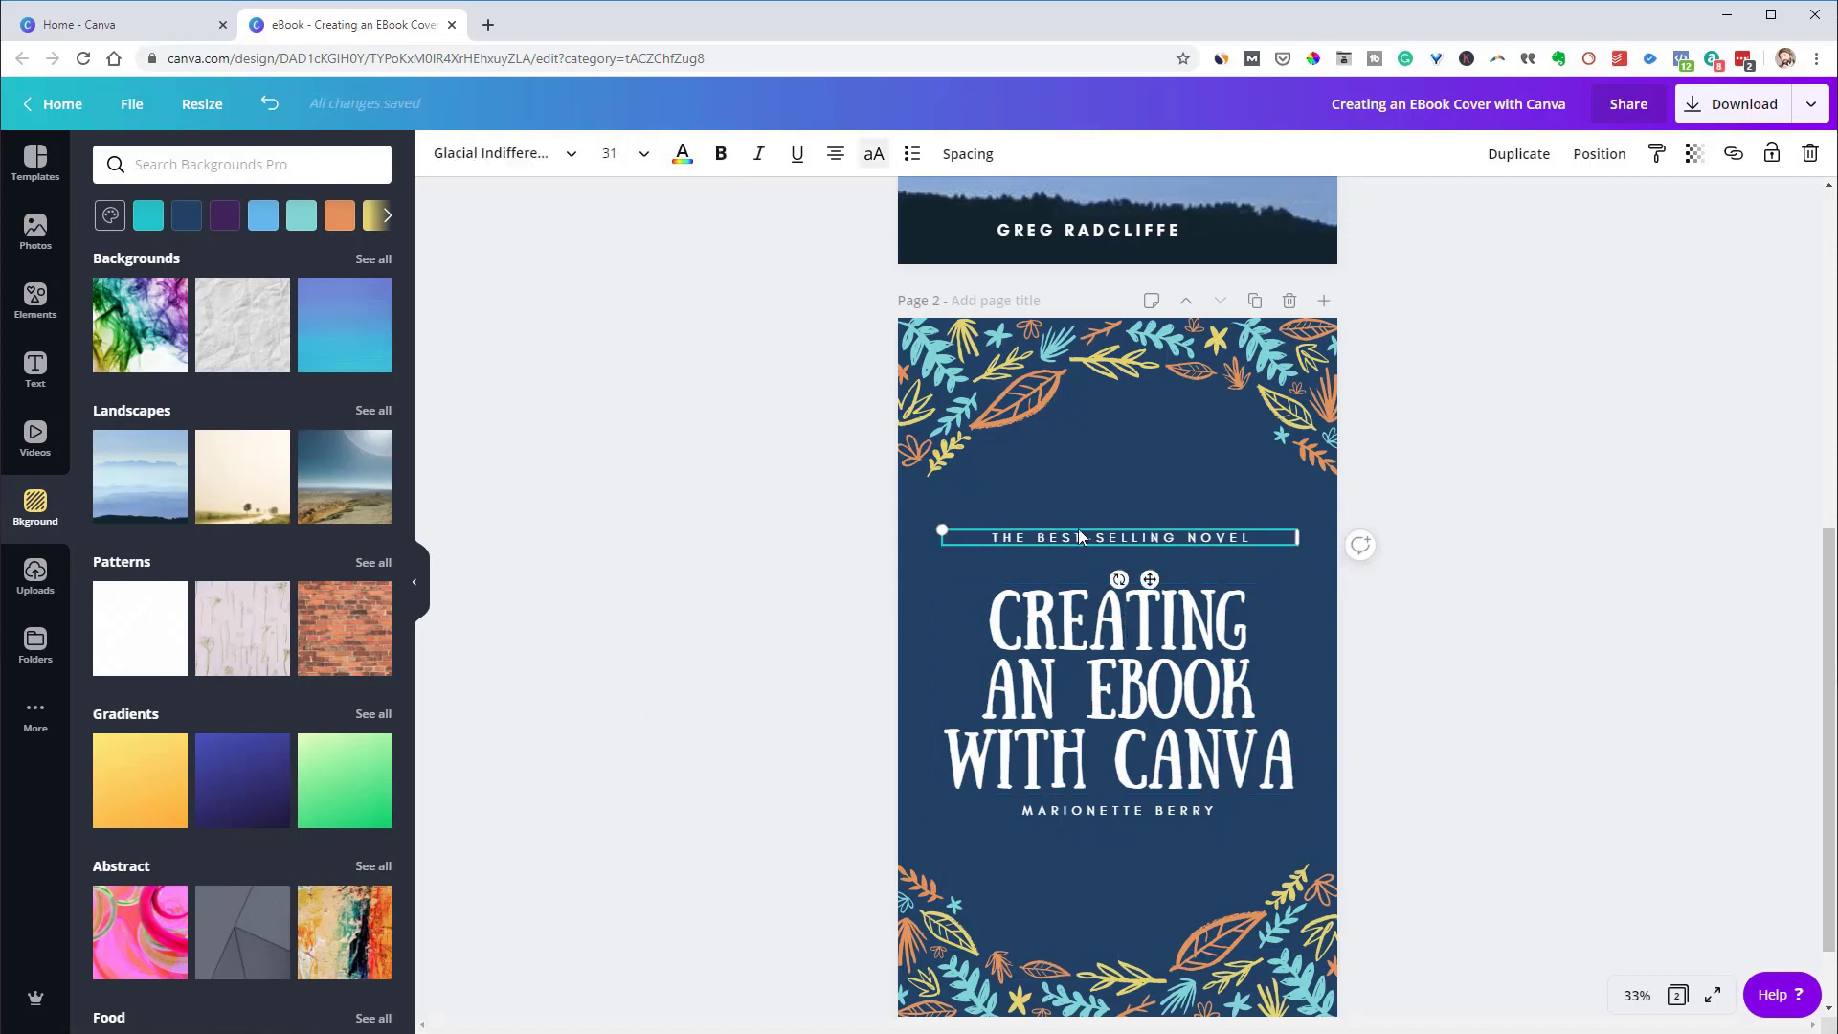
pyautogui.press('Delete')
pyautogui.click(1111, 649)
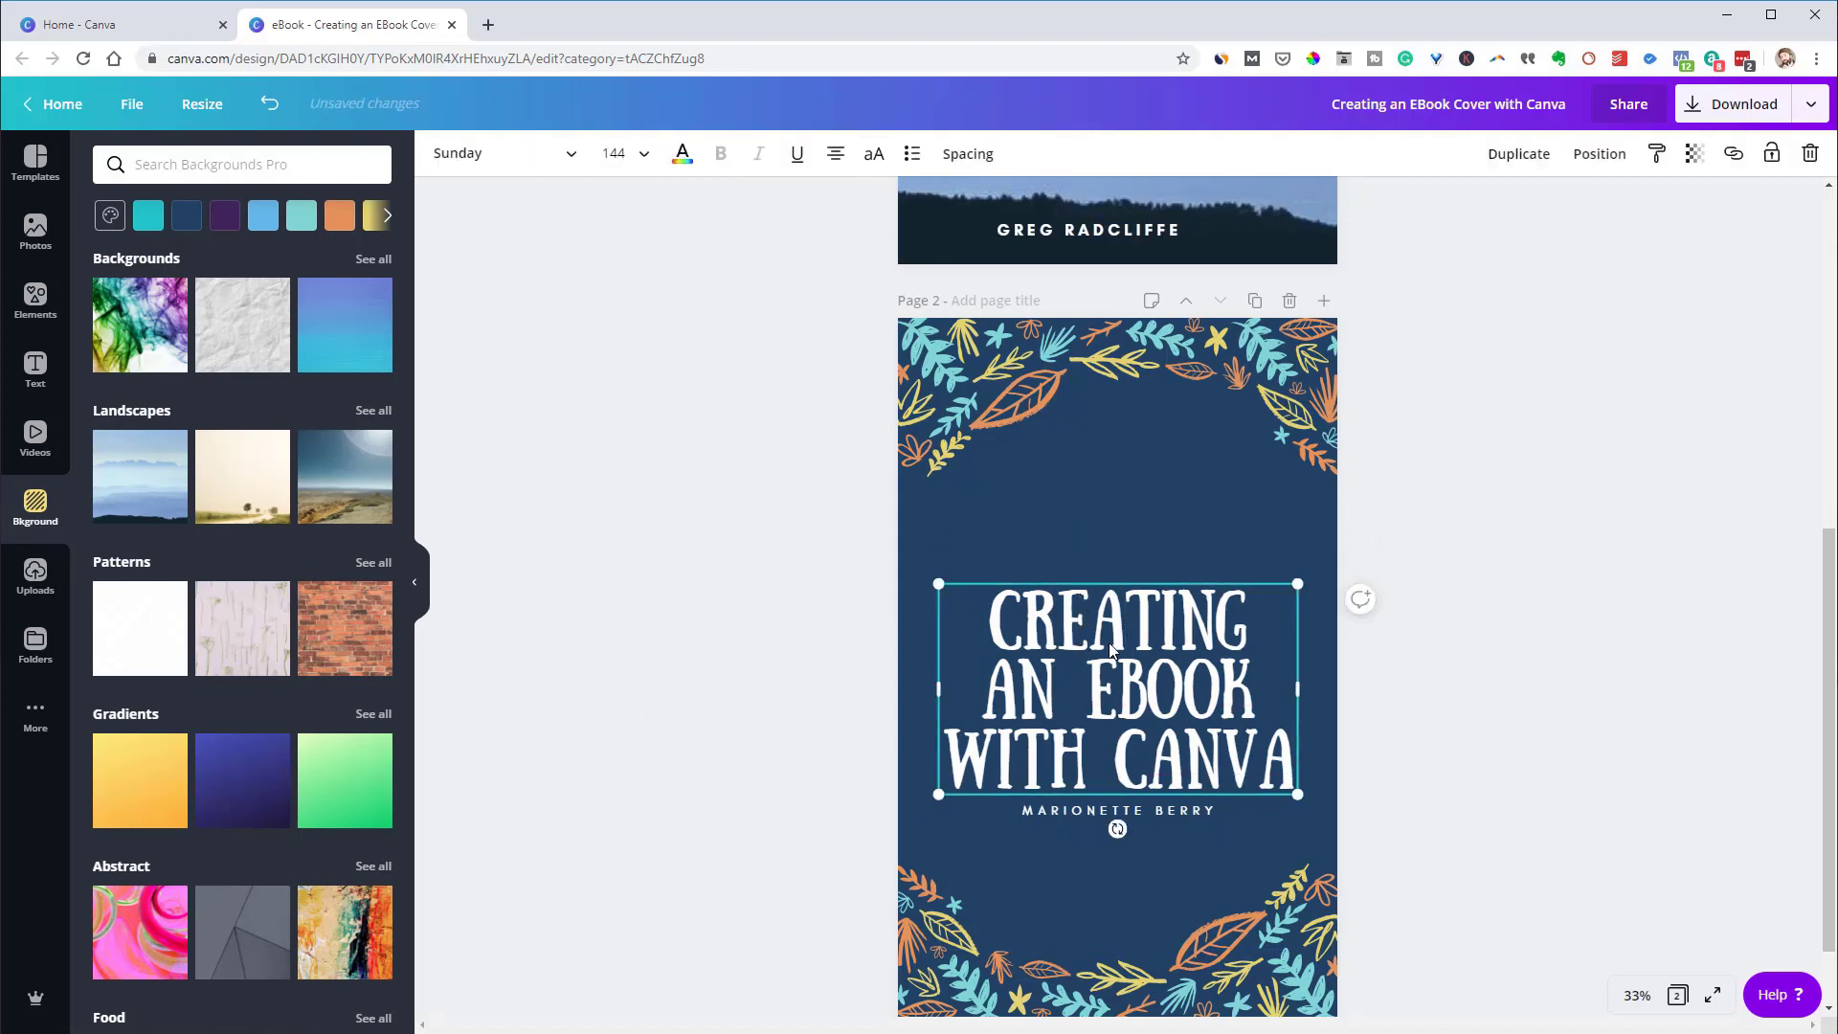
pyautogui.moveTo(1111, 649); pyautogui.dragTo(1110, 580)
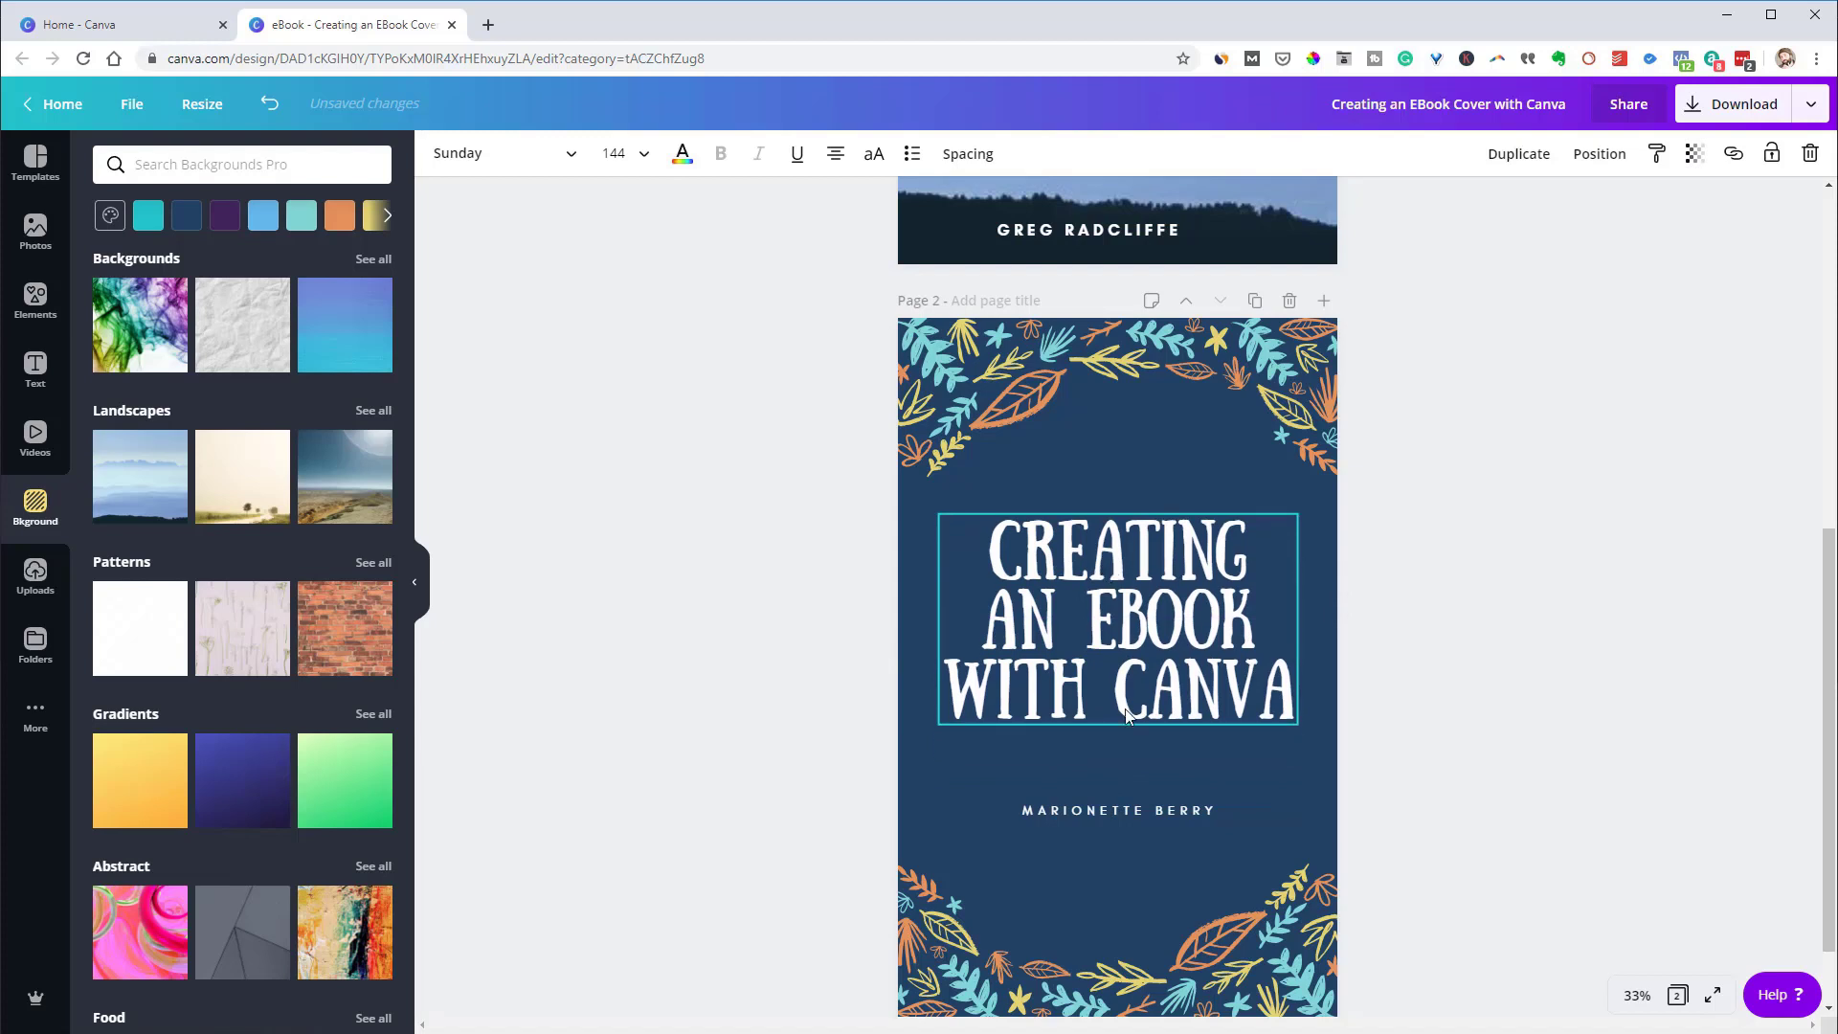
# Replace the template's author line with the new author's name
pyautogui.click(1130, 809)
pyautogui.doubleClick(1128, 809)
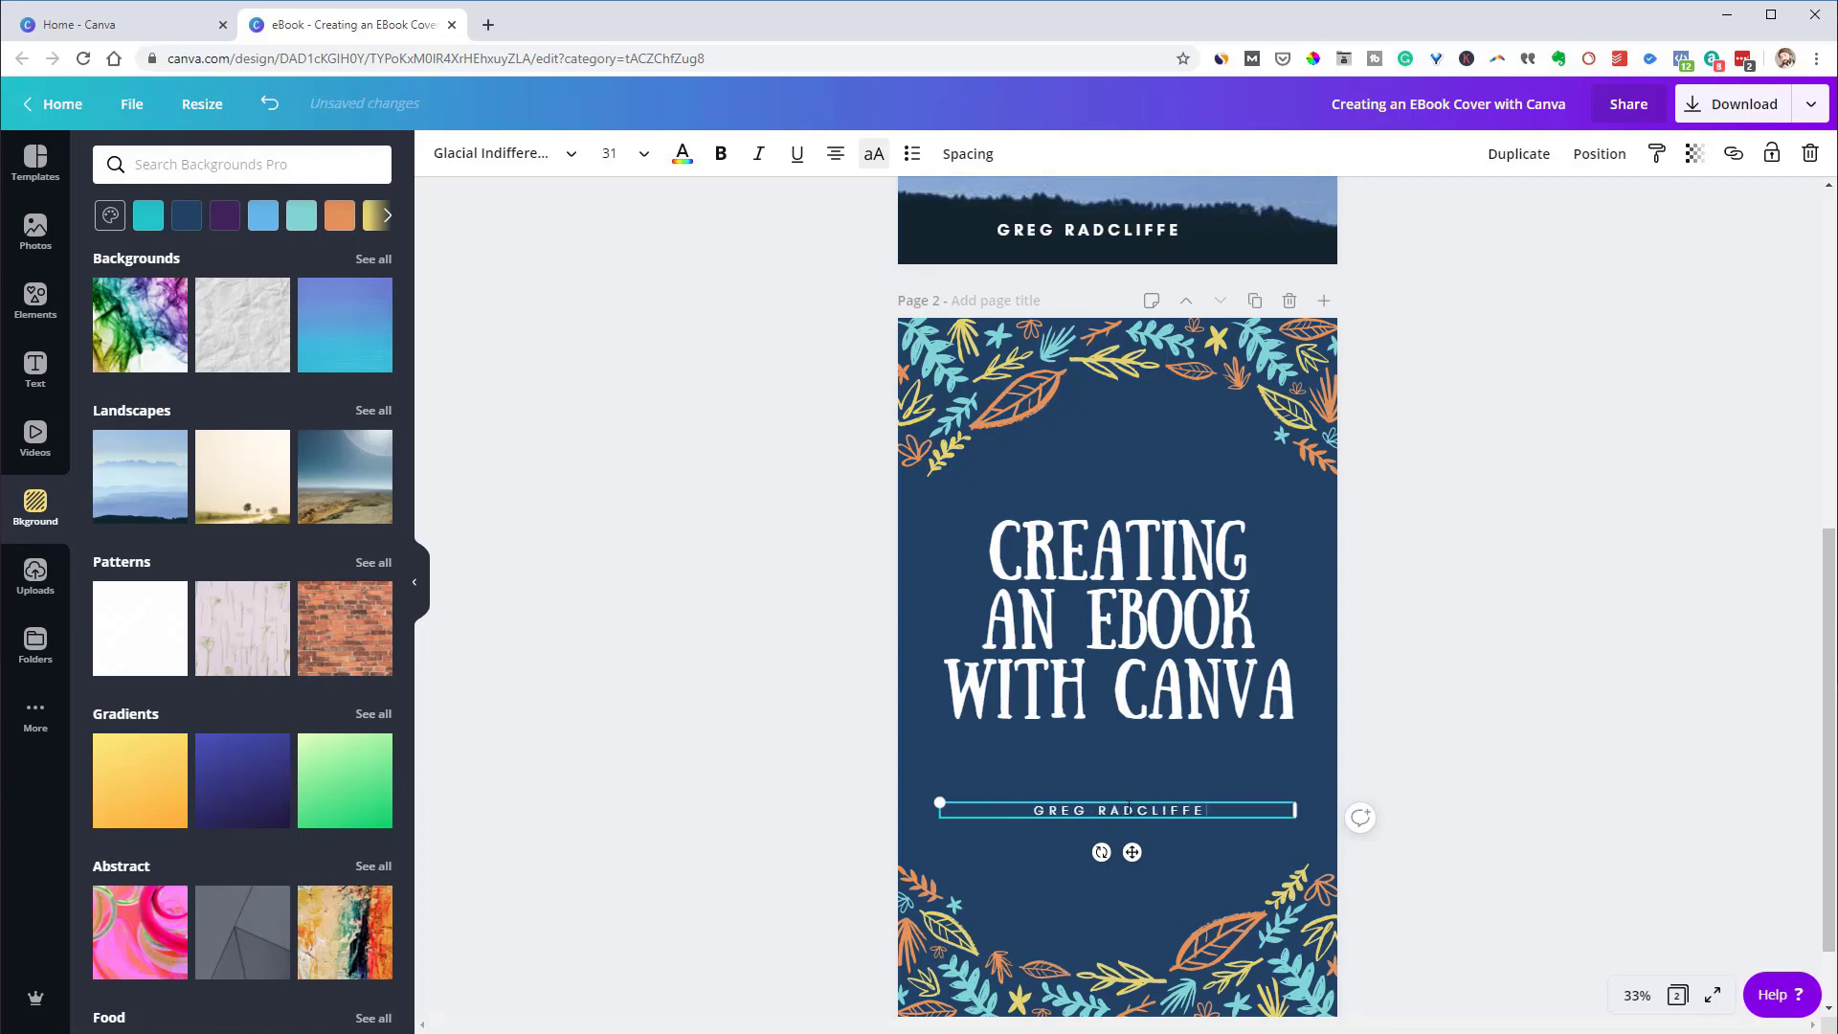
pyautogui.click(1498, 642)
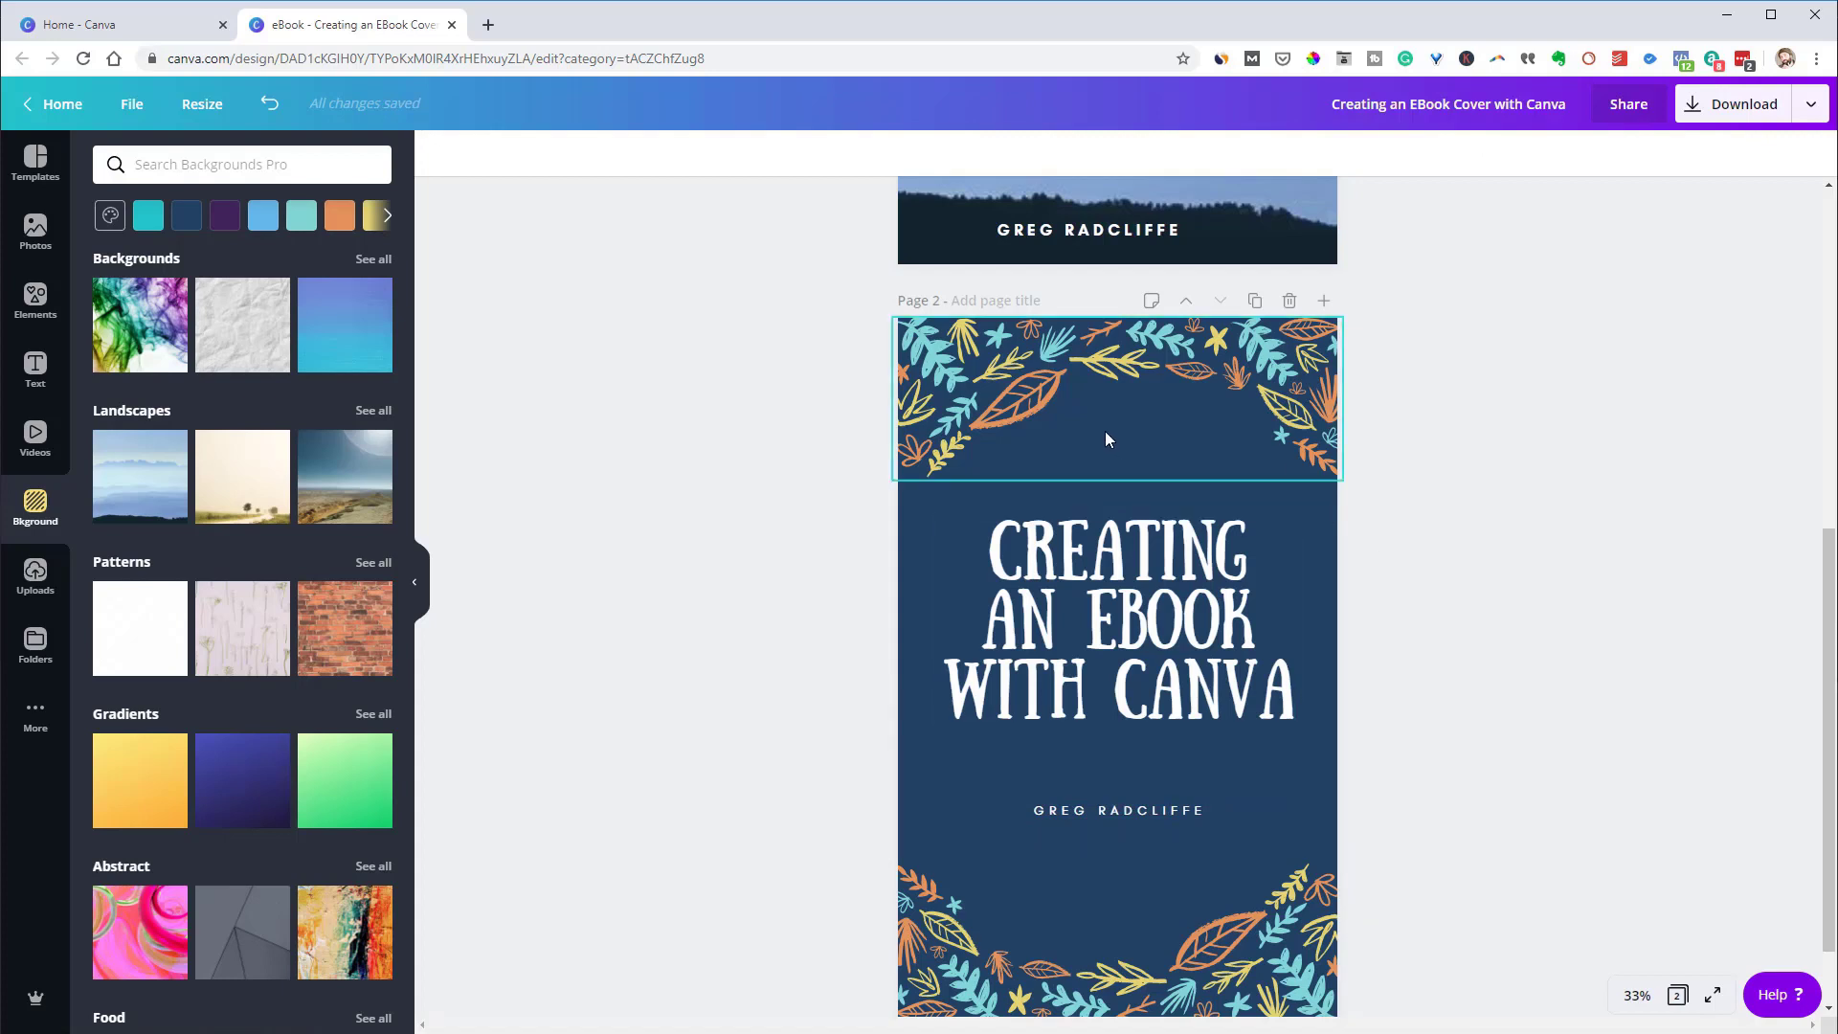
# Fill the second cover's background with the teal document colour #00c4cc
pyautogui.click(929, 778)
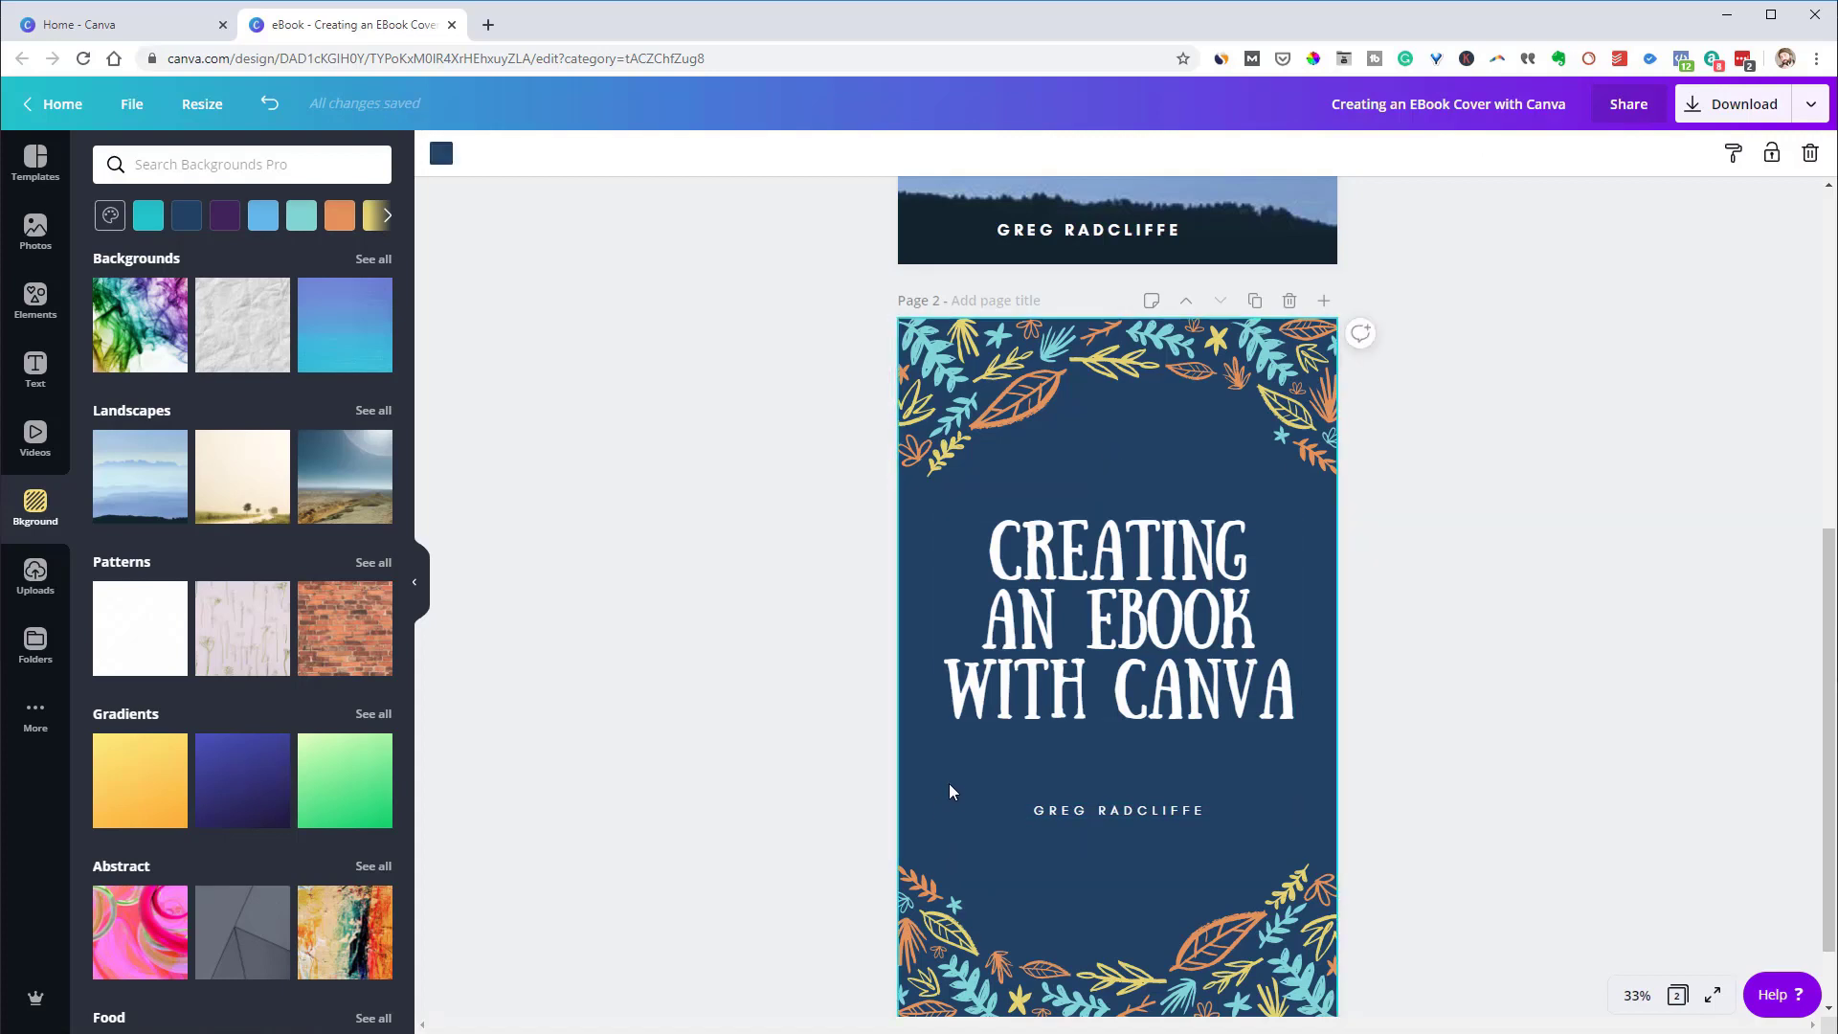
pyautogui.click(443, 155)
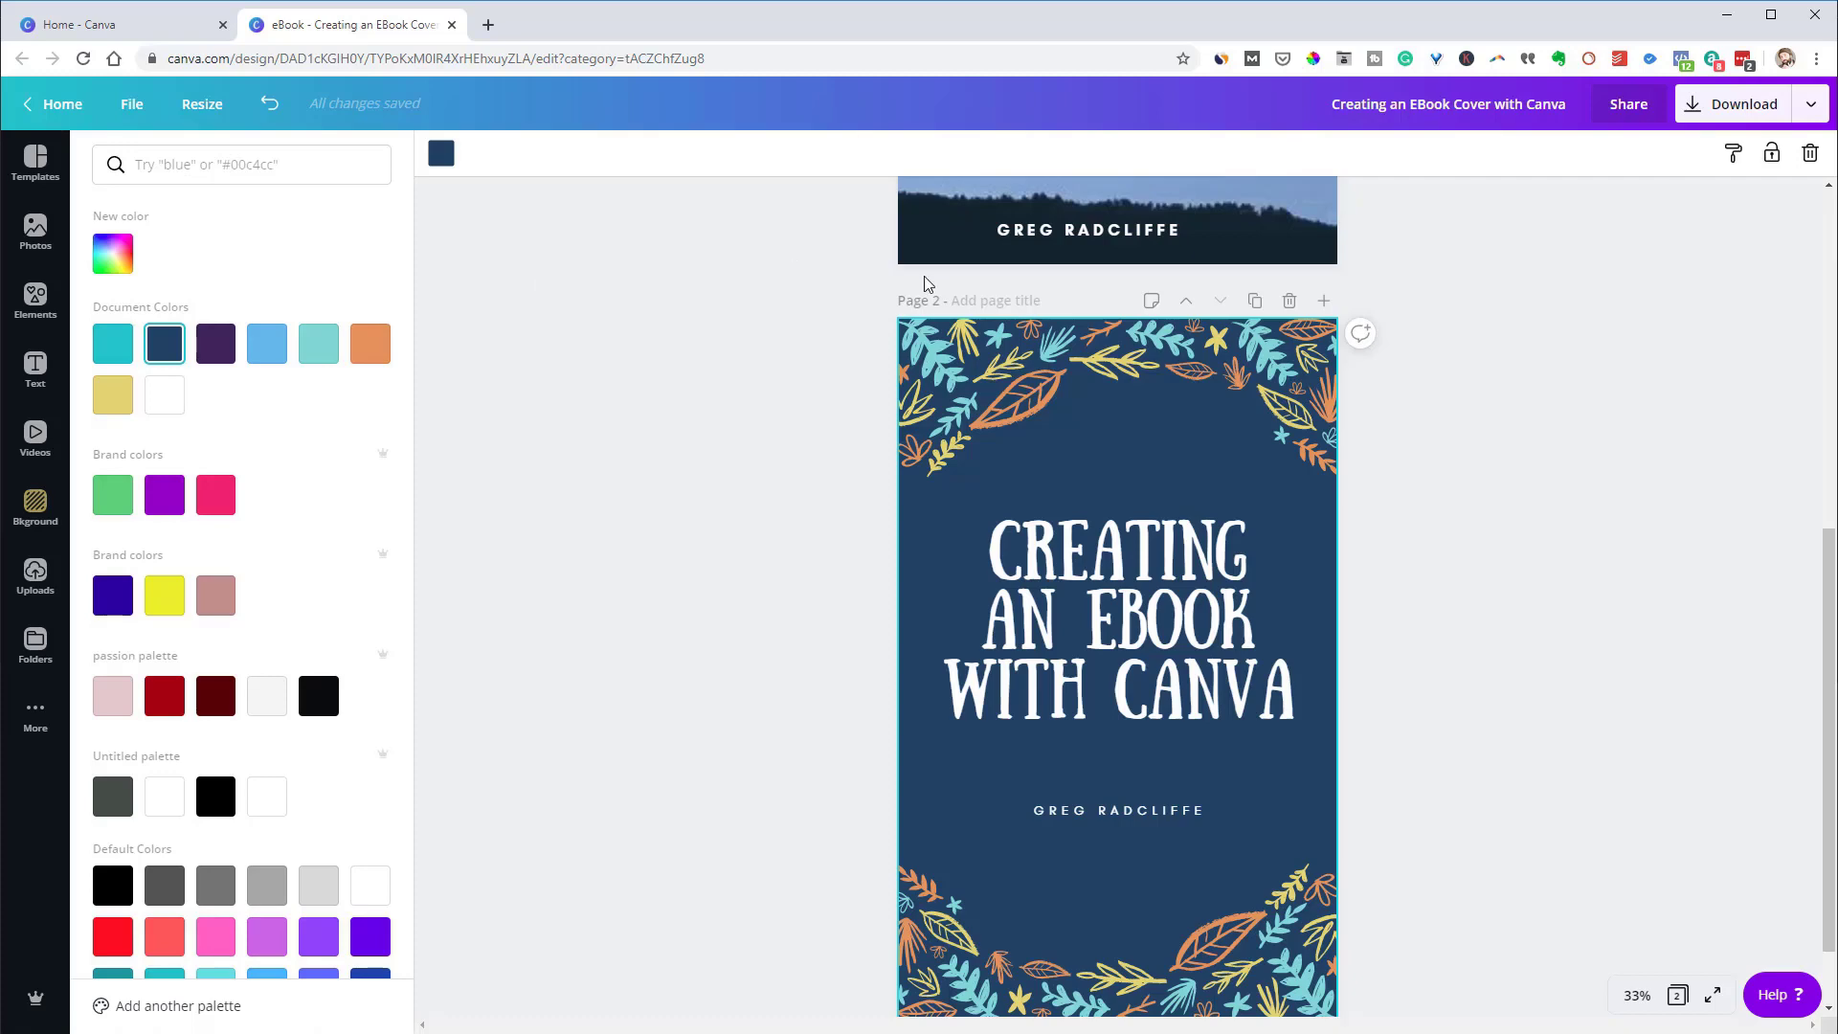
pyautogui.scroll(4, 923, 277)
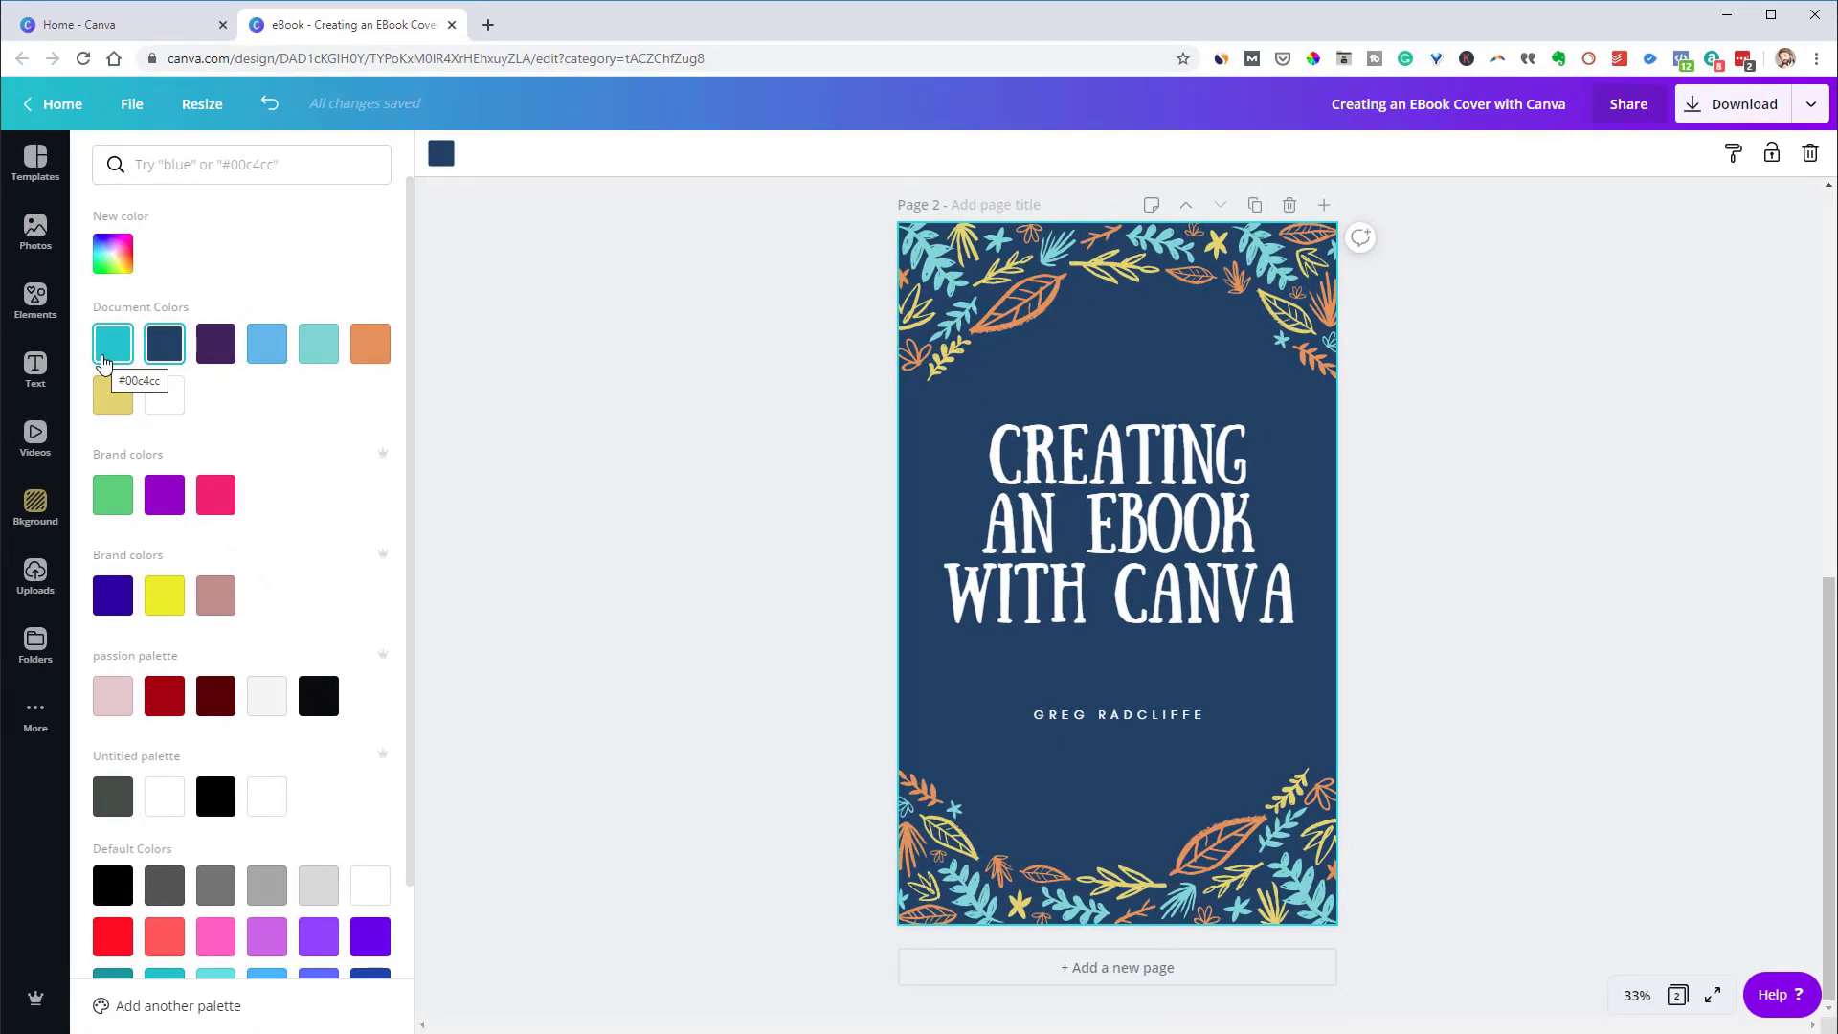
pyautogui.click(106, 350)
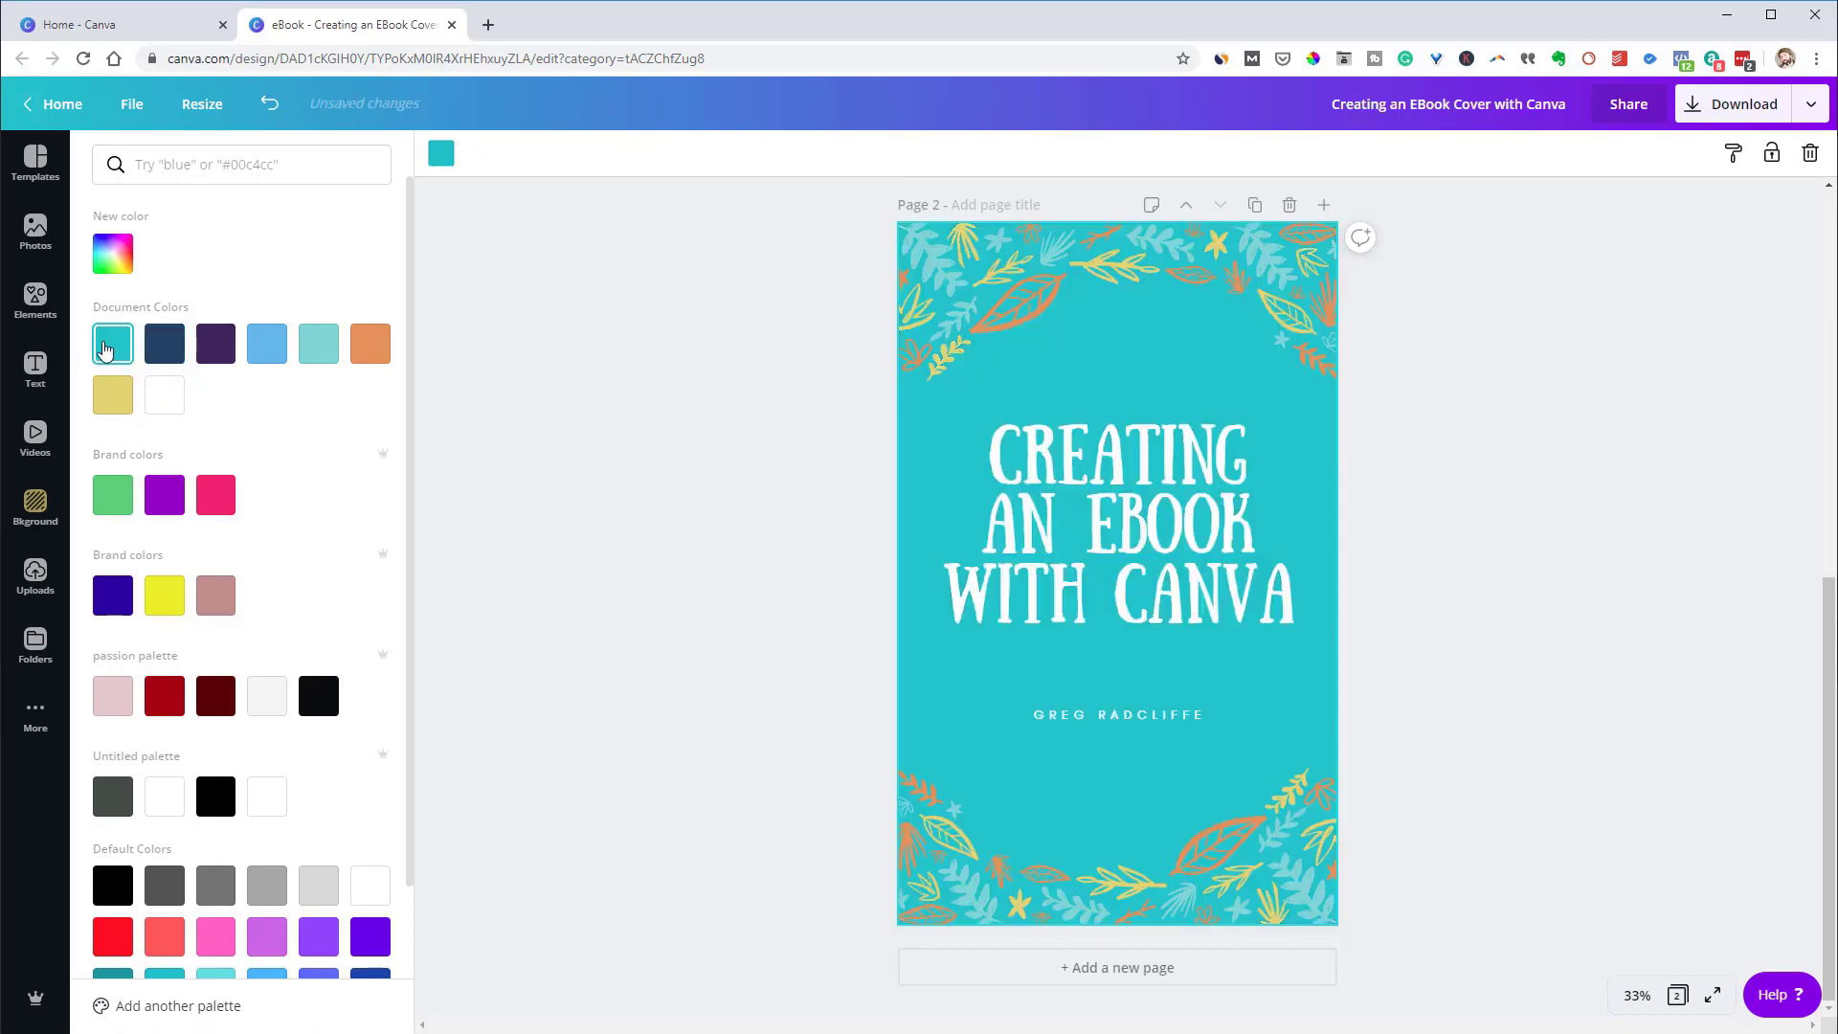
pyautogui.click(622, 423)
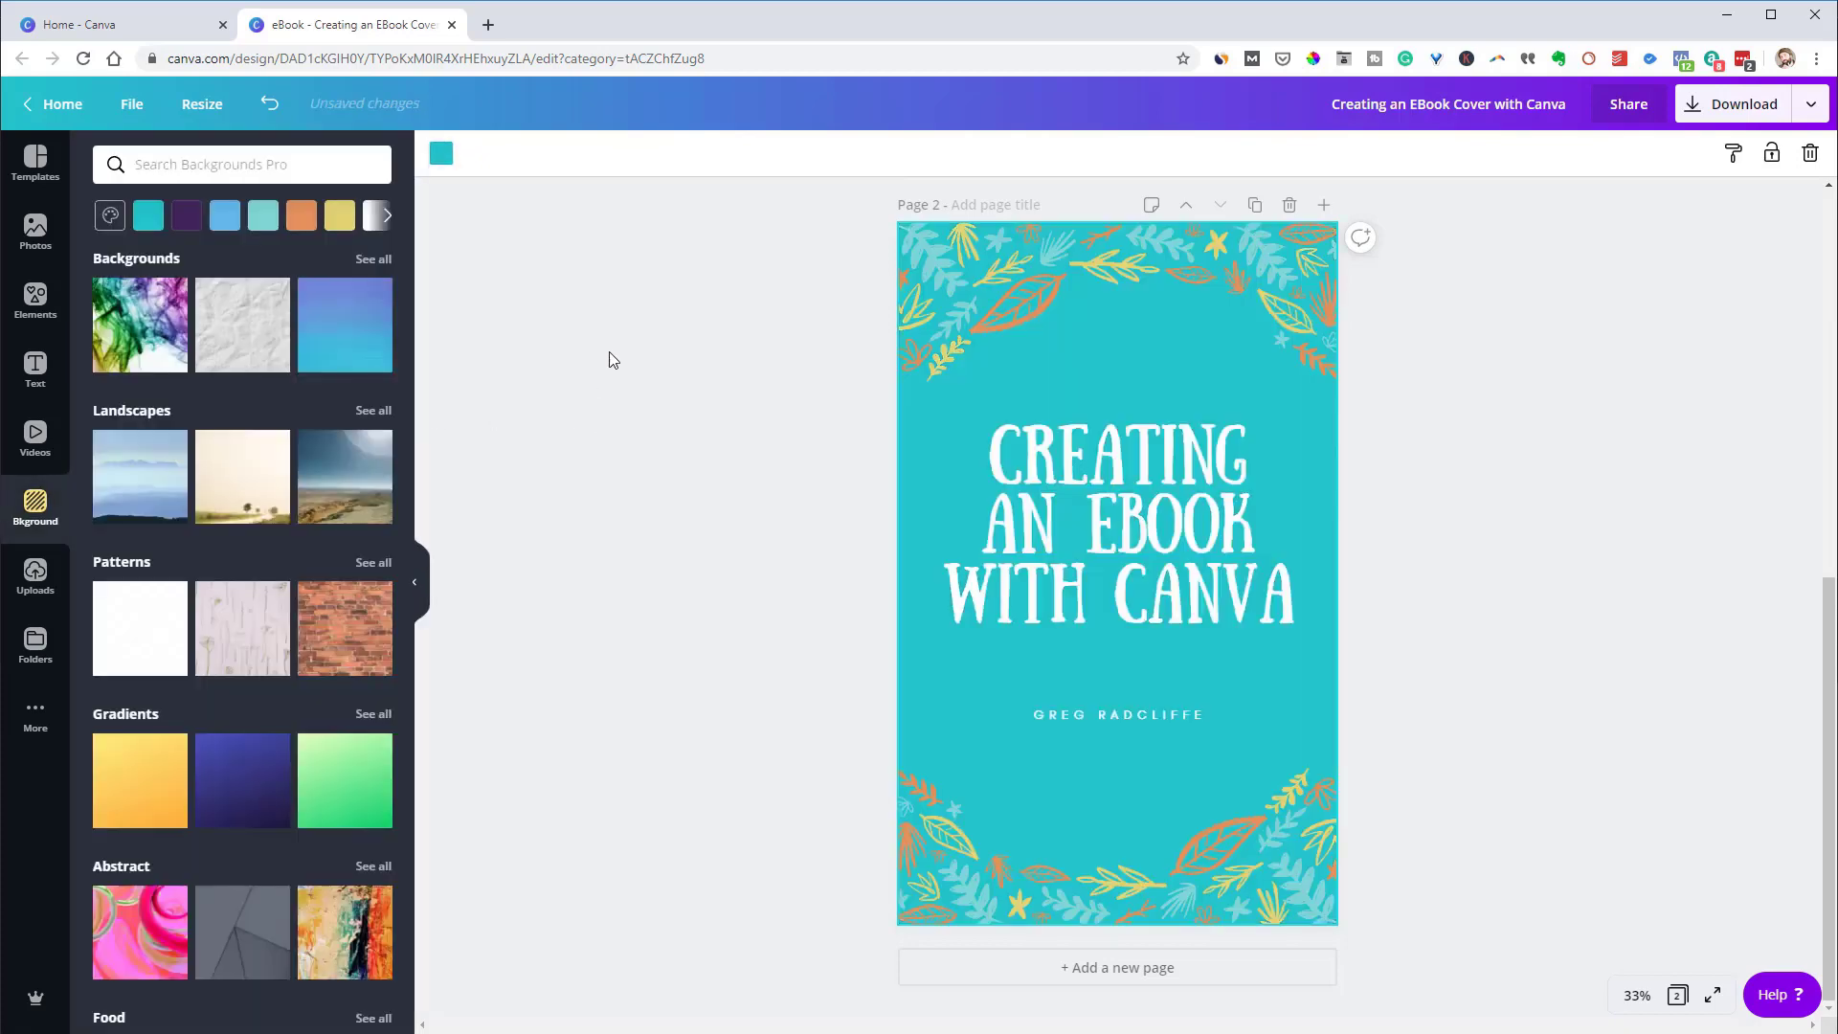
pyautogui.scroll(2, 804, 381)
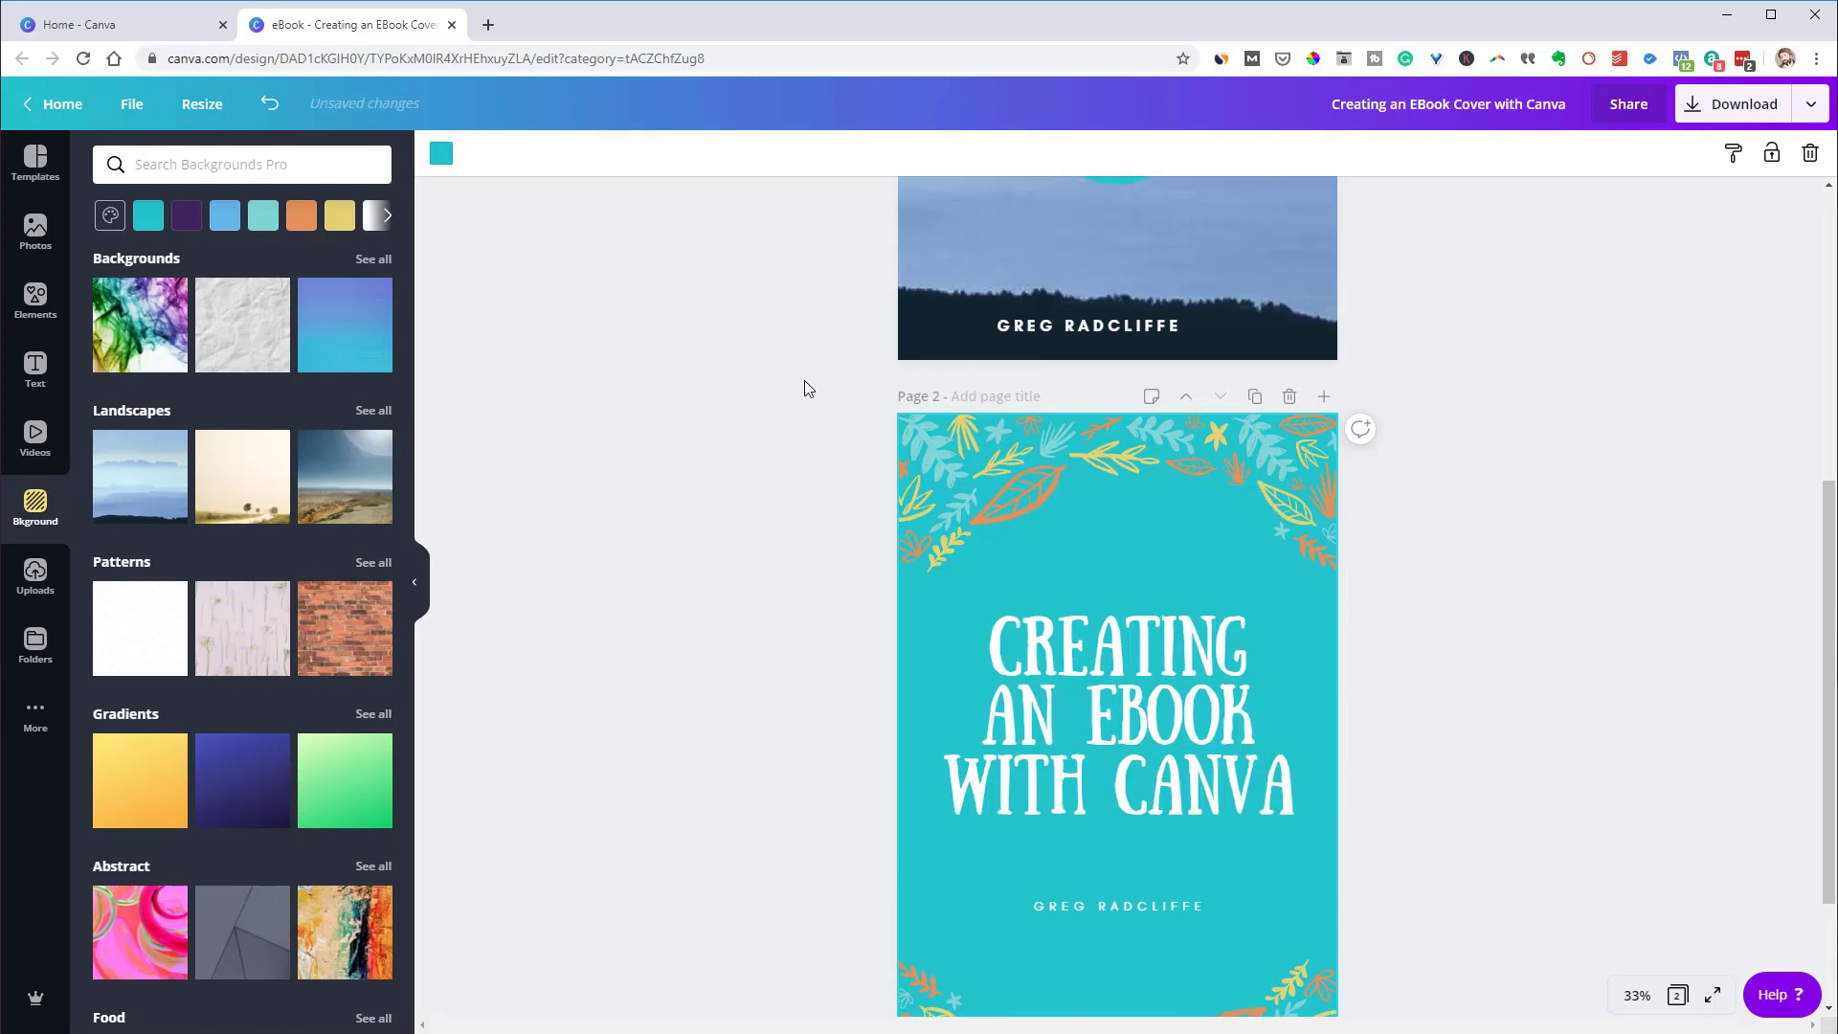
pyautogui.scroll(-1, 805, 439)
pyautogui.scroll(-1, 806, 439)
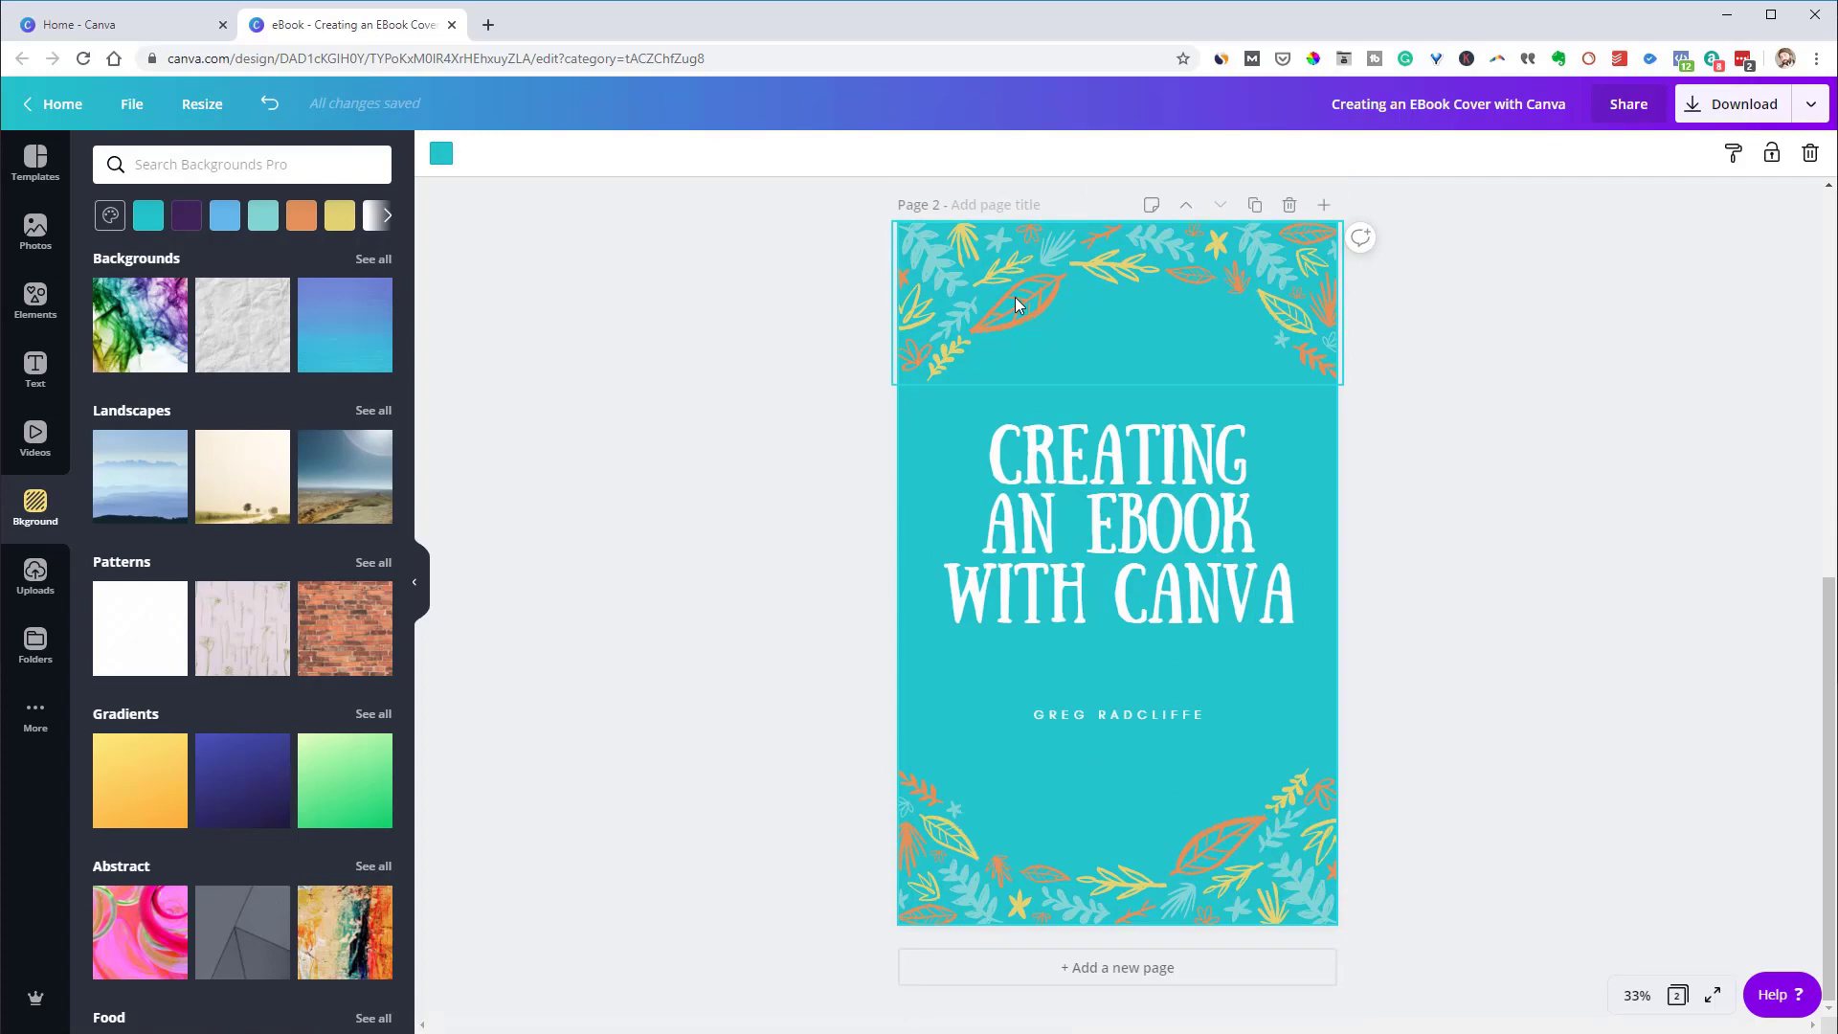
# Load canva.com/colors in a new Chrome tab
pyautogui.click(489, 24)
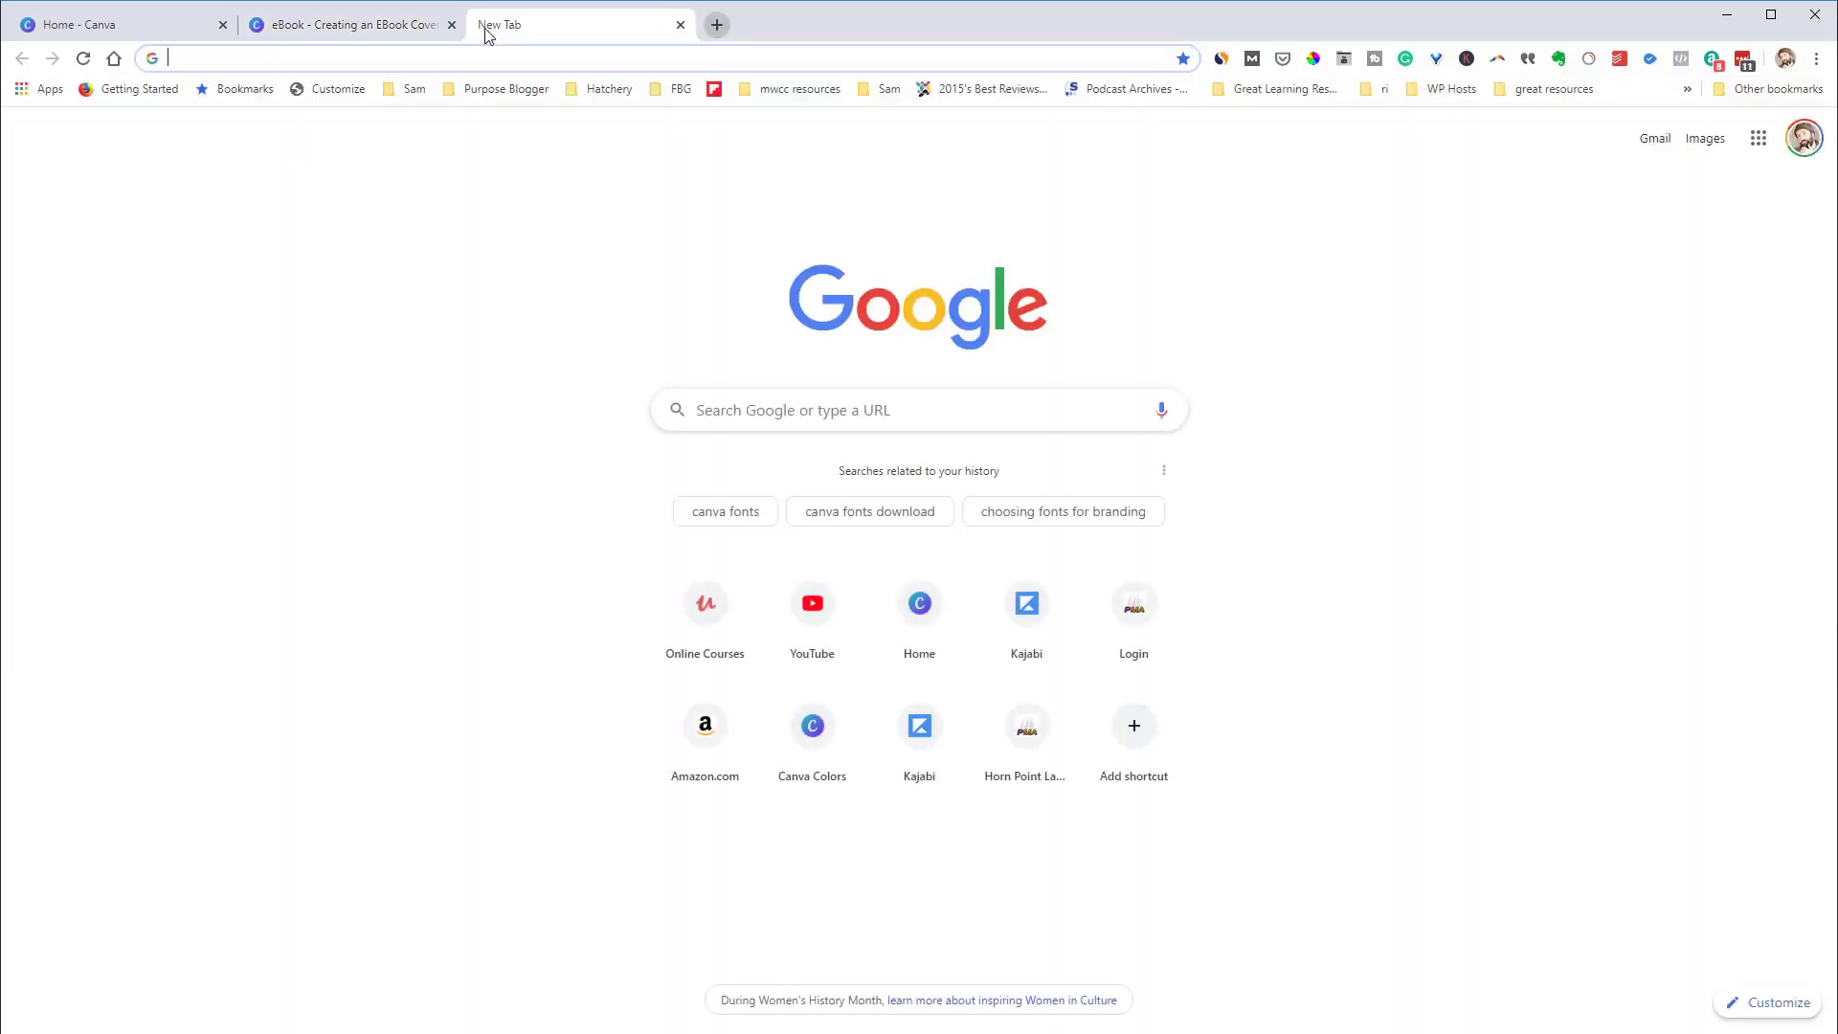
pyautogui.write('CA')
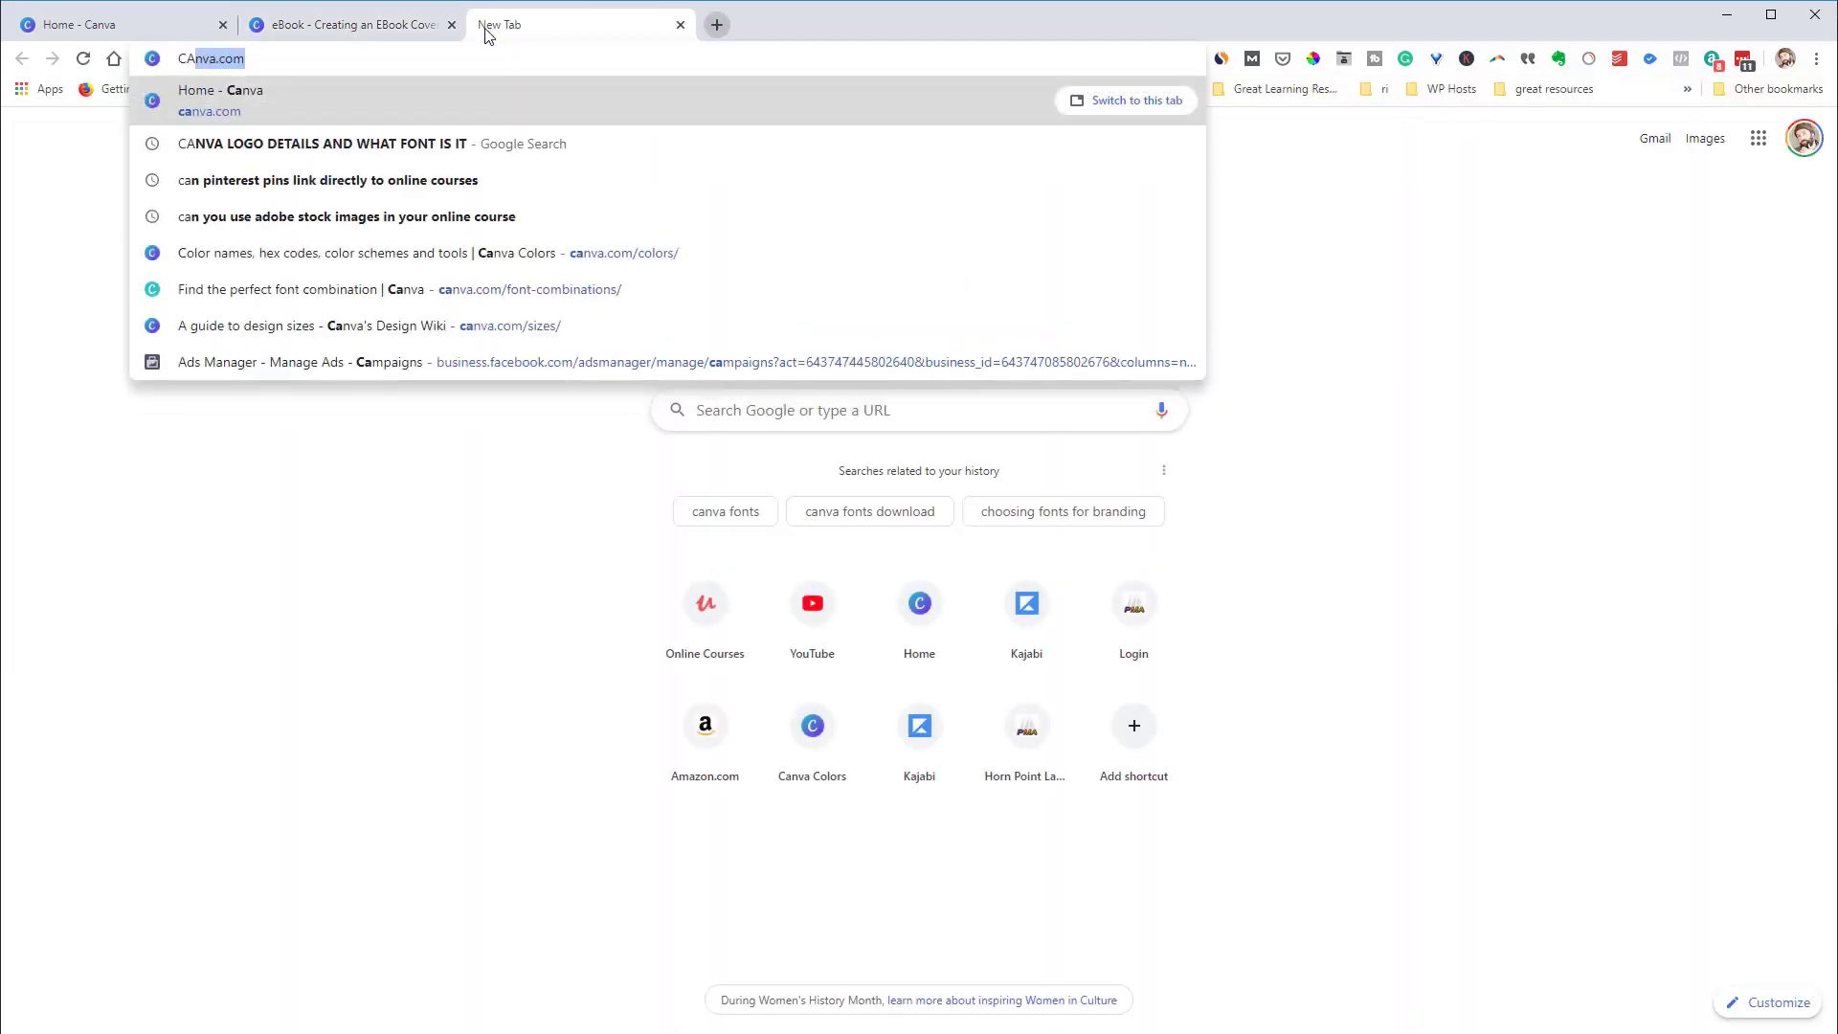
pyautogui.write('Nva.co')
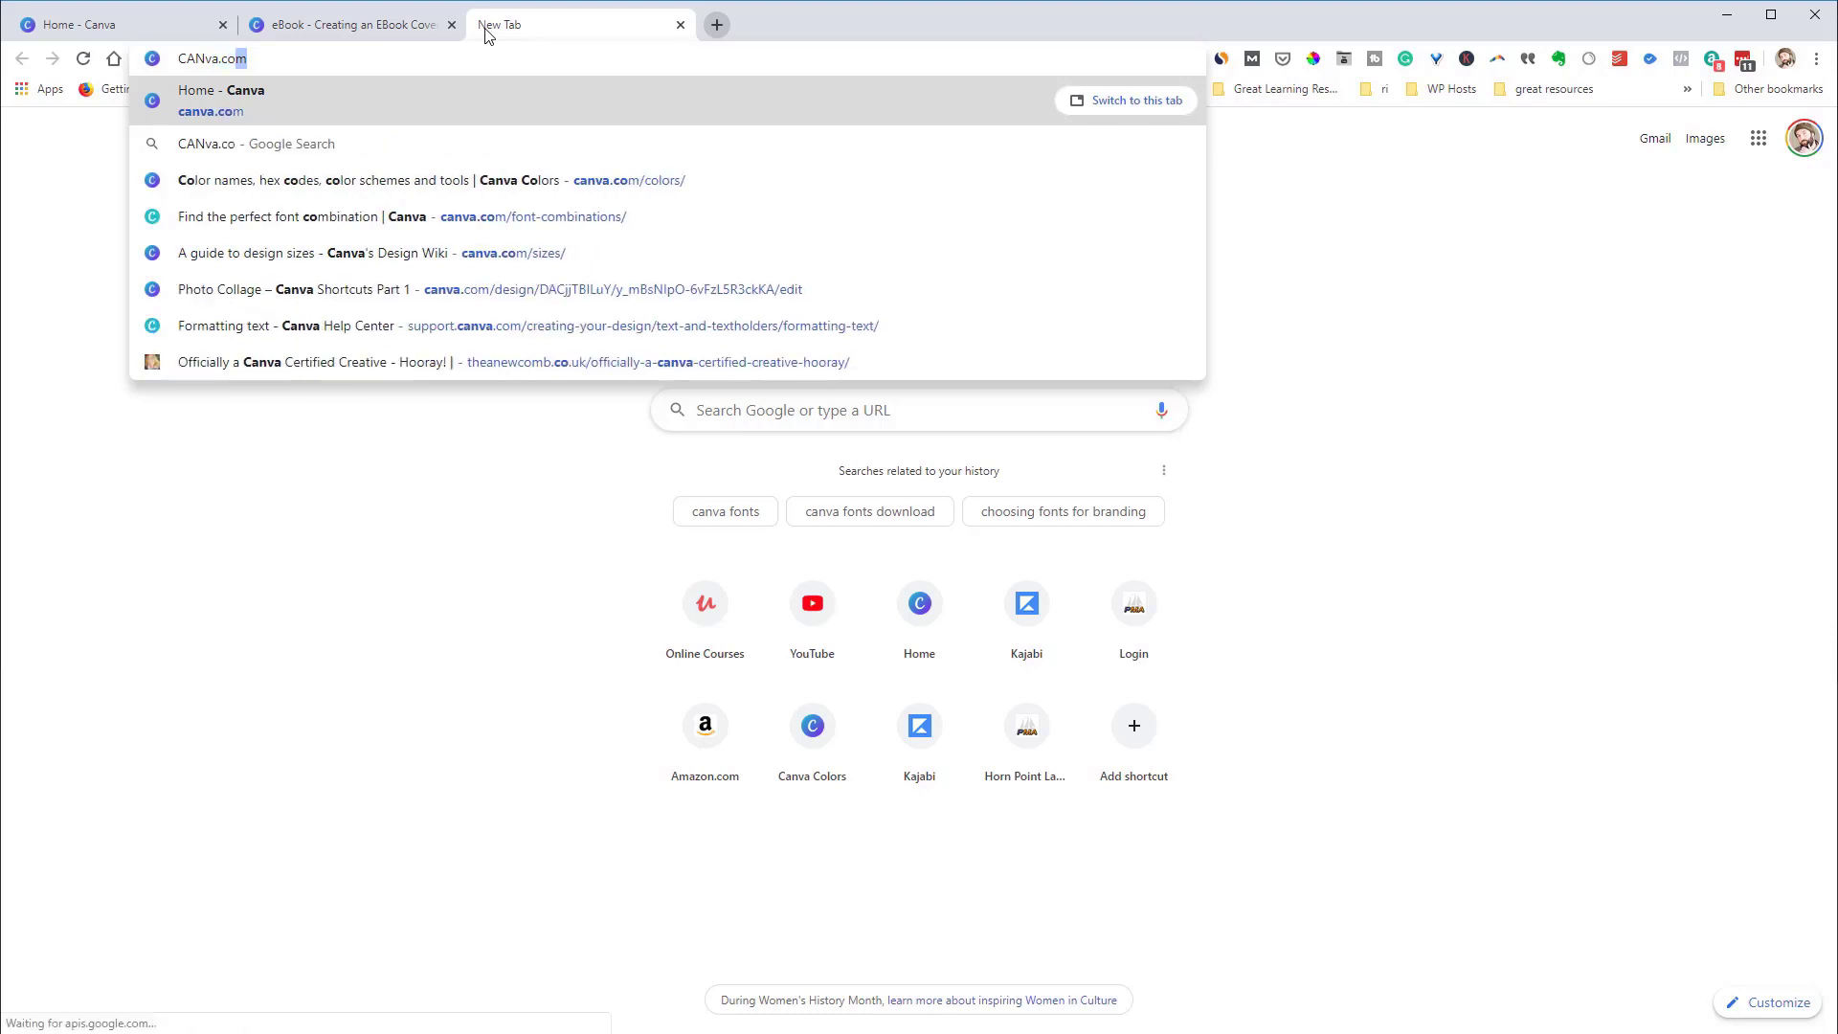
pyautogui.write('m/colors')
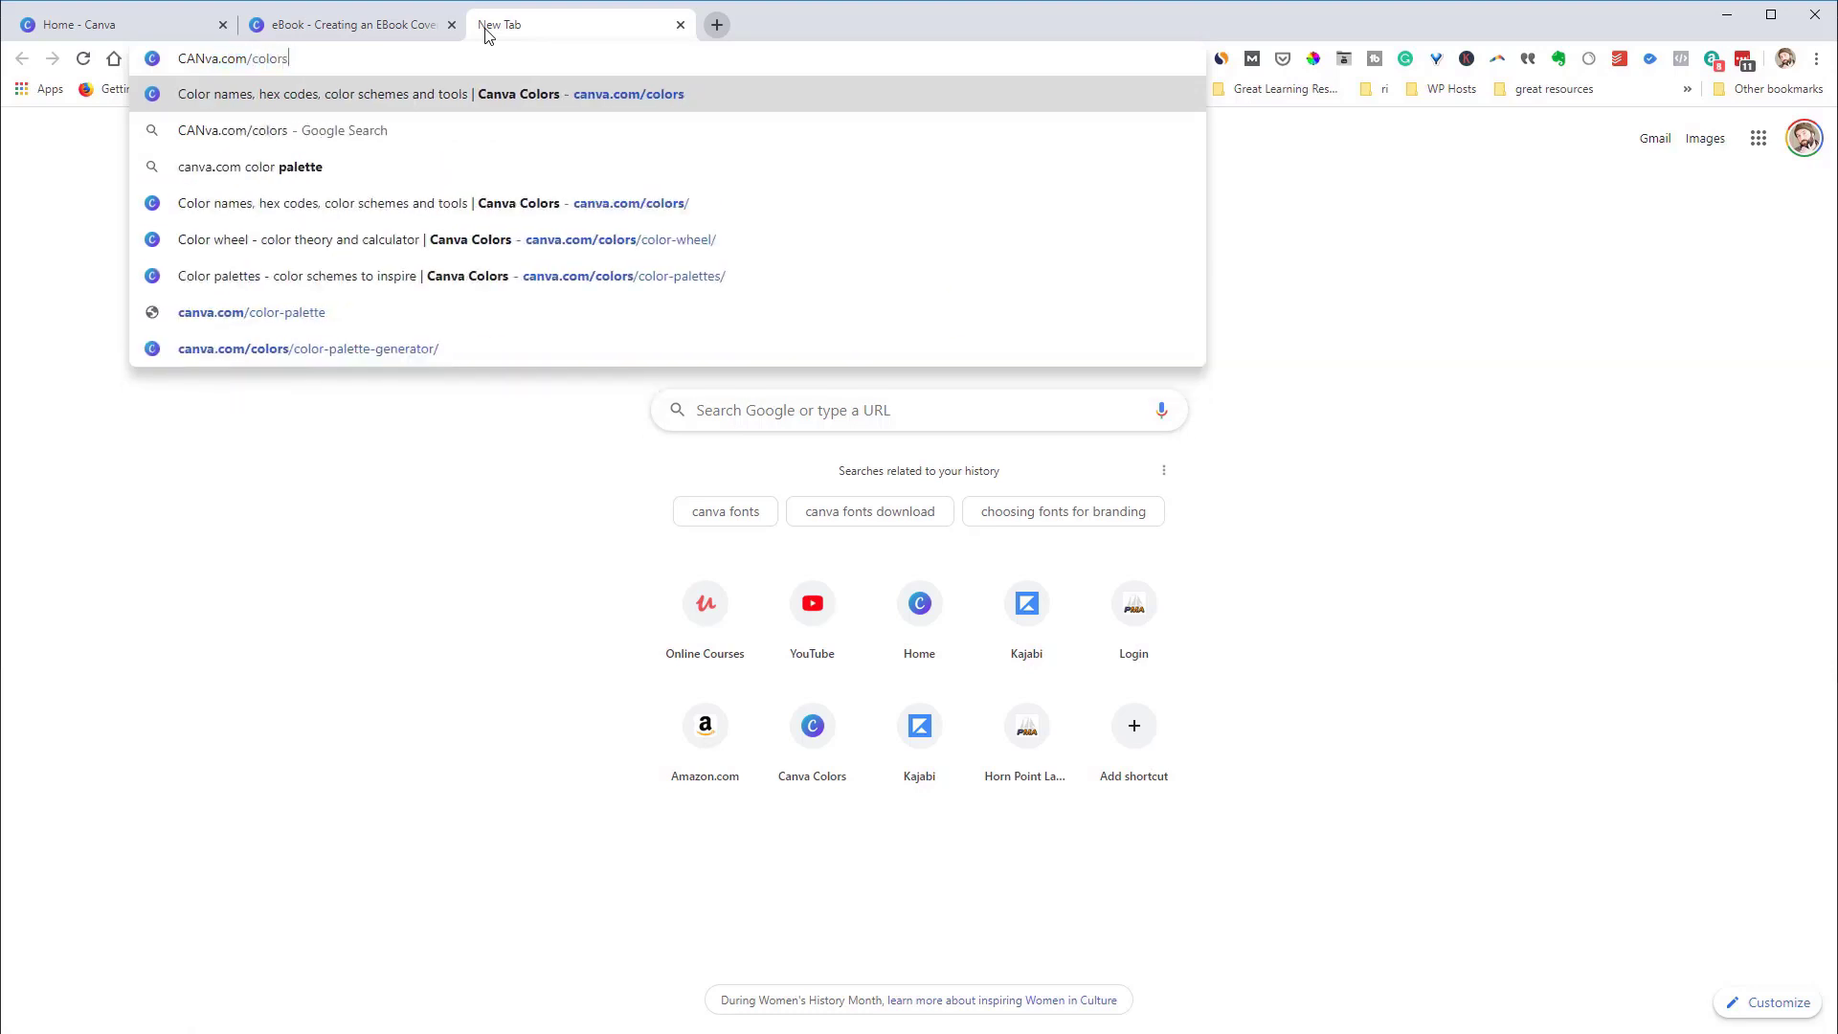
pyautogui.press('Return')
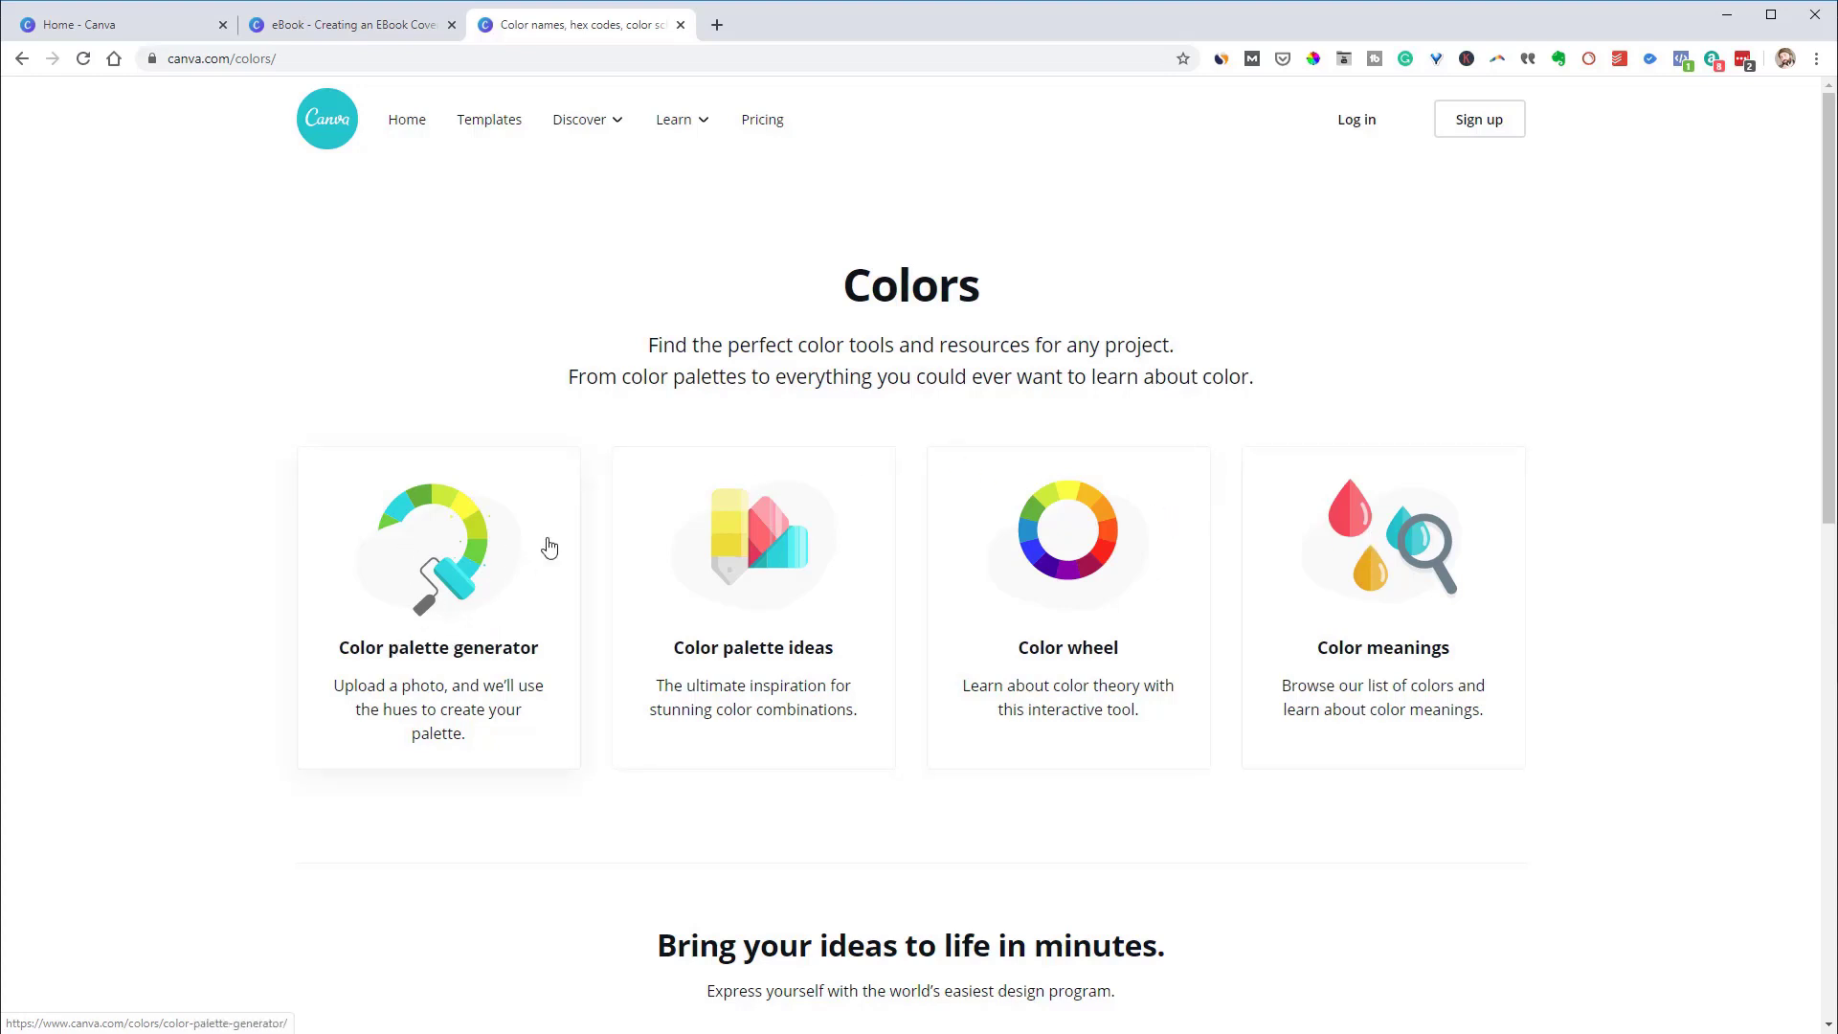
# Open the Color palette ideas gallery from the Colors page
pyautogui.click(737, 581)
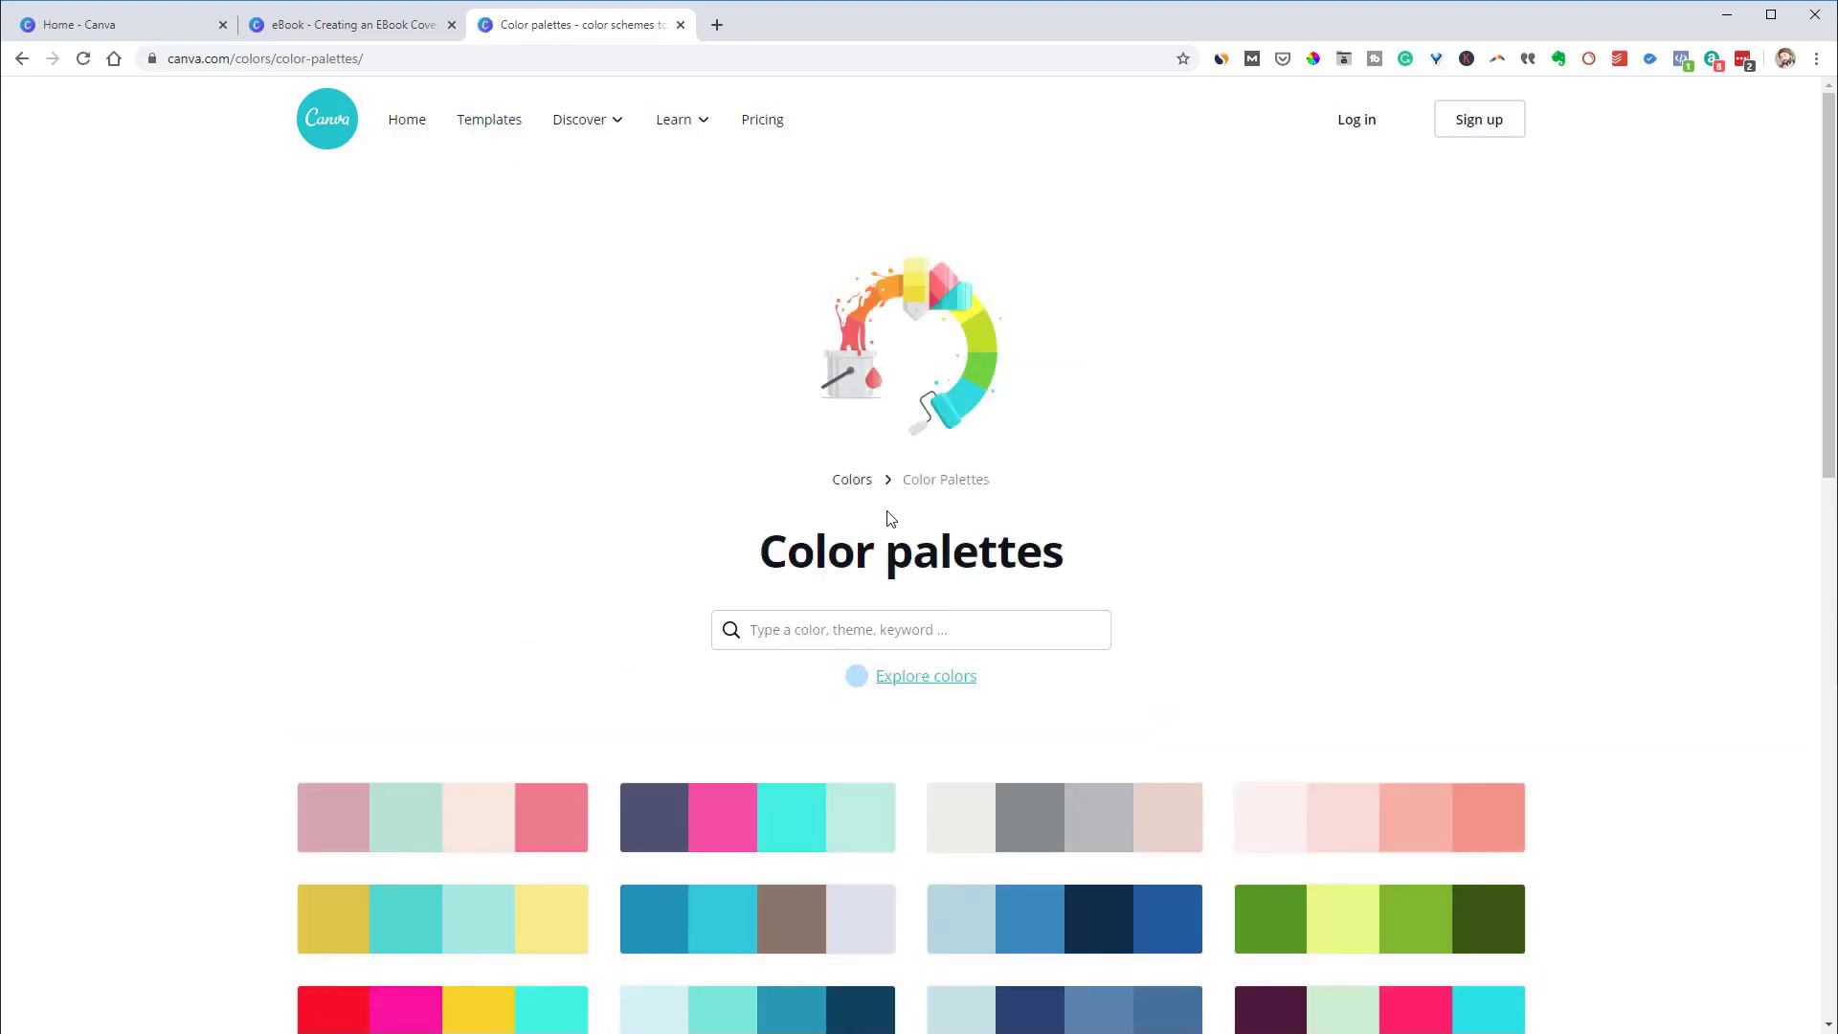
# In the eBook design, select the background's #00c4cc hex code in the custom colour picker
pyautogui.click(335, 27)
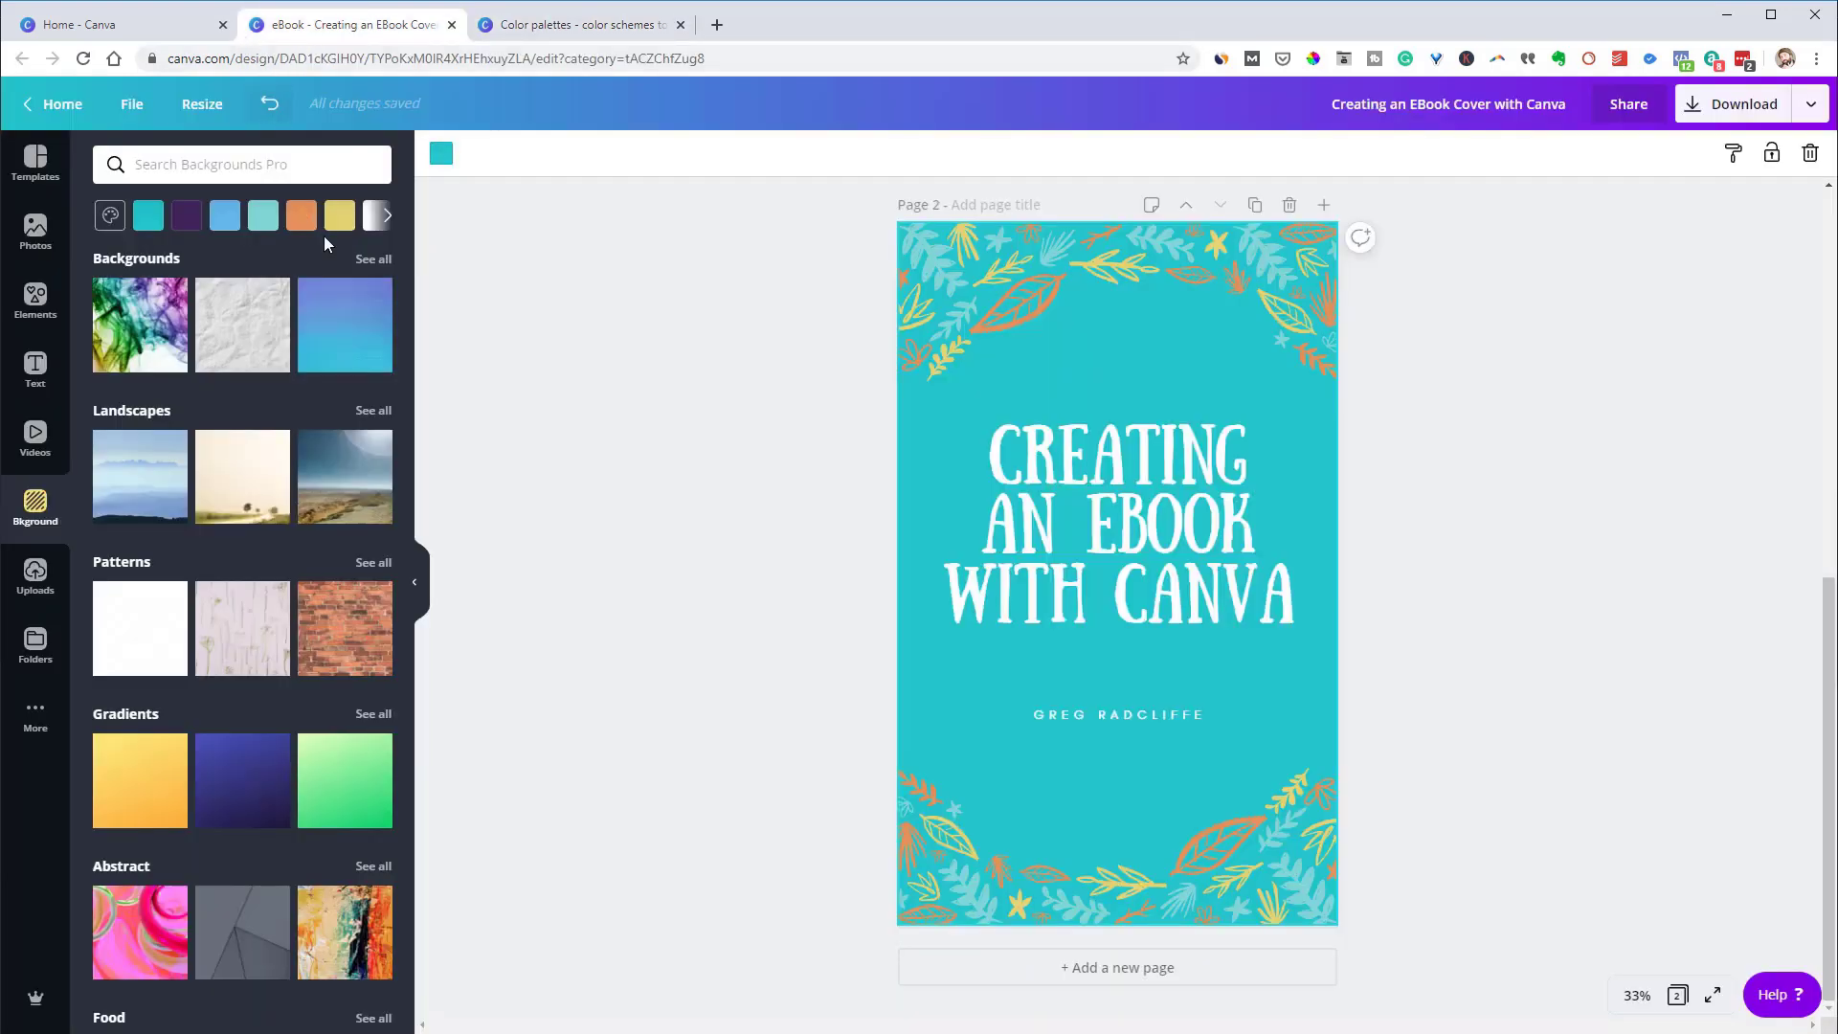
pyautogui.click(442, 153)
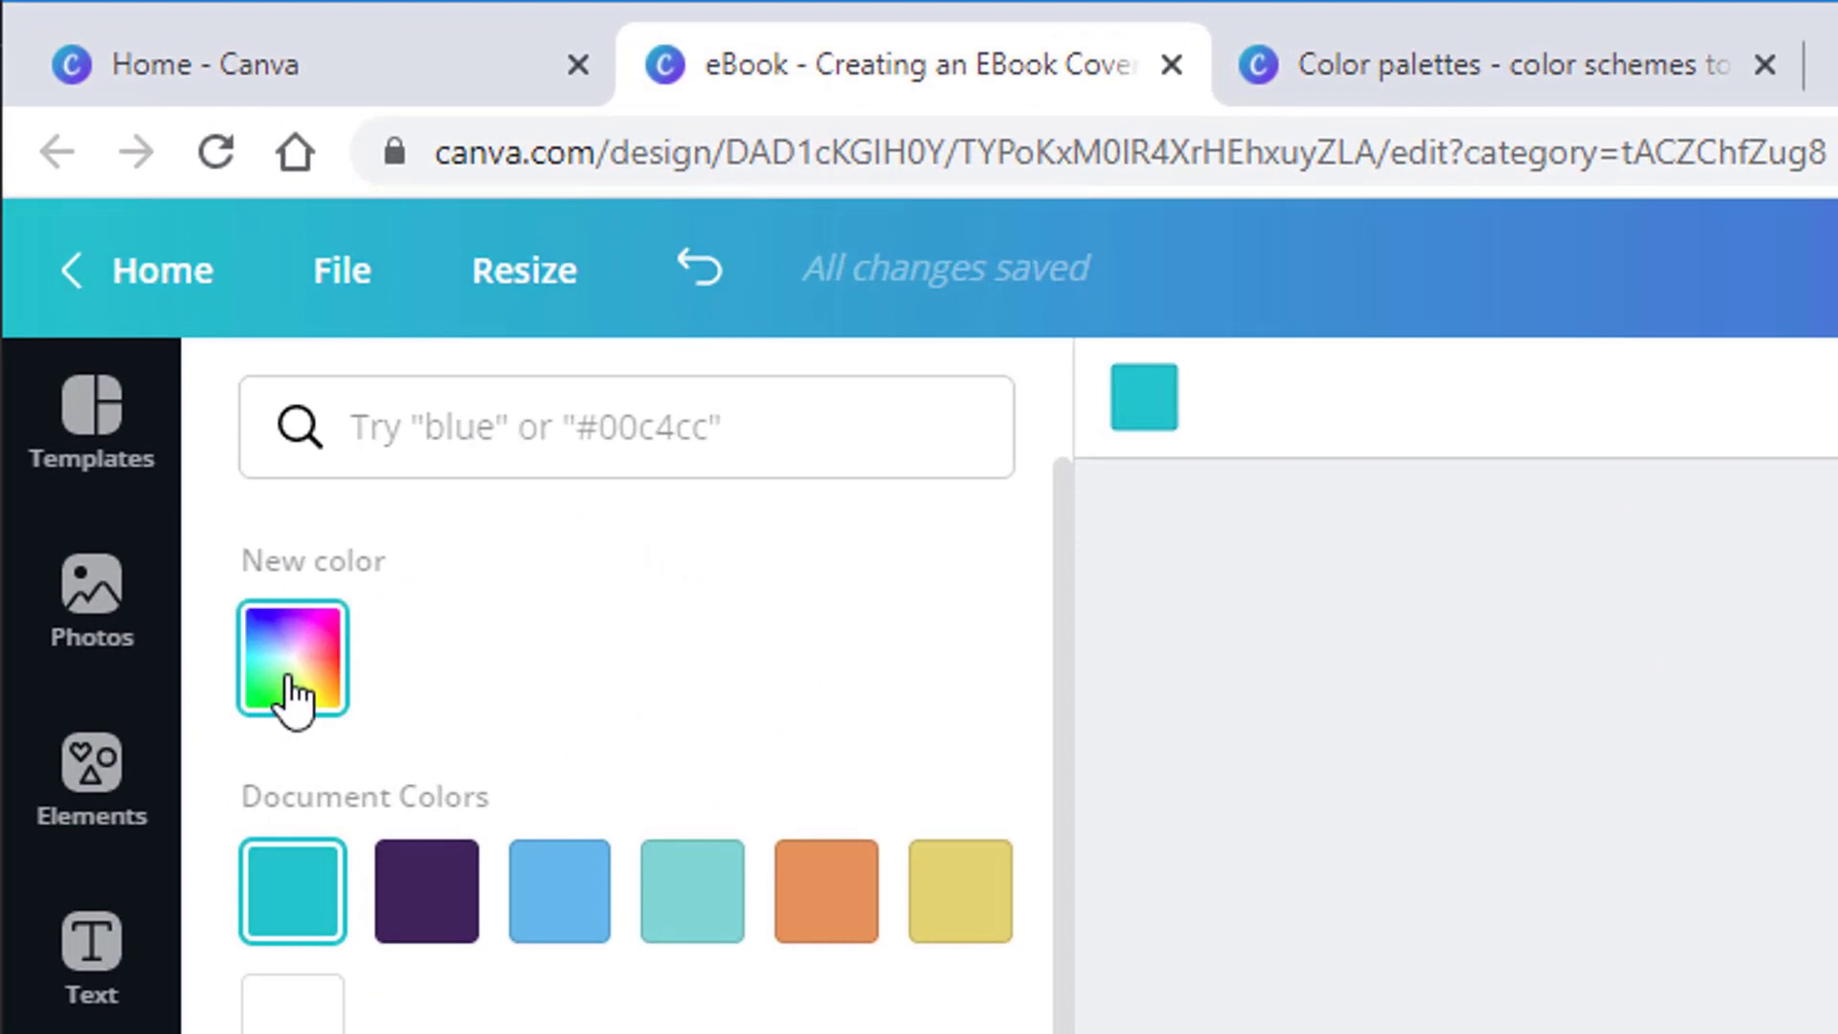
pyautogui.click(292, 685)
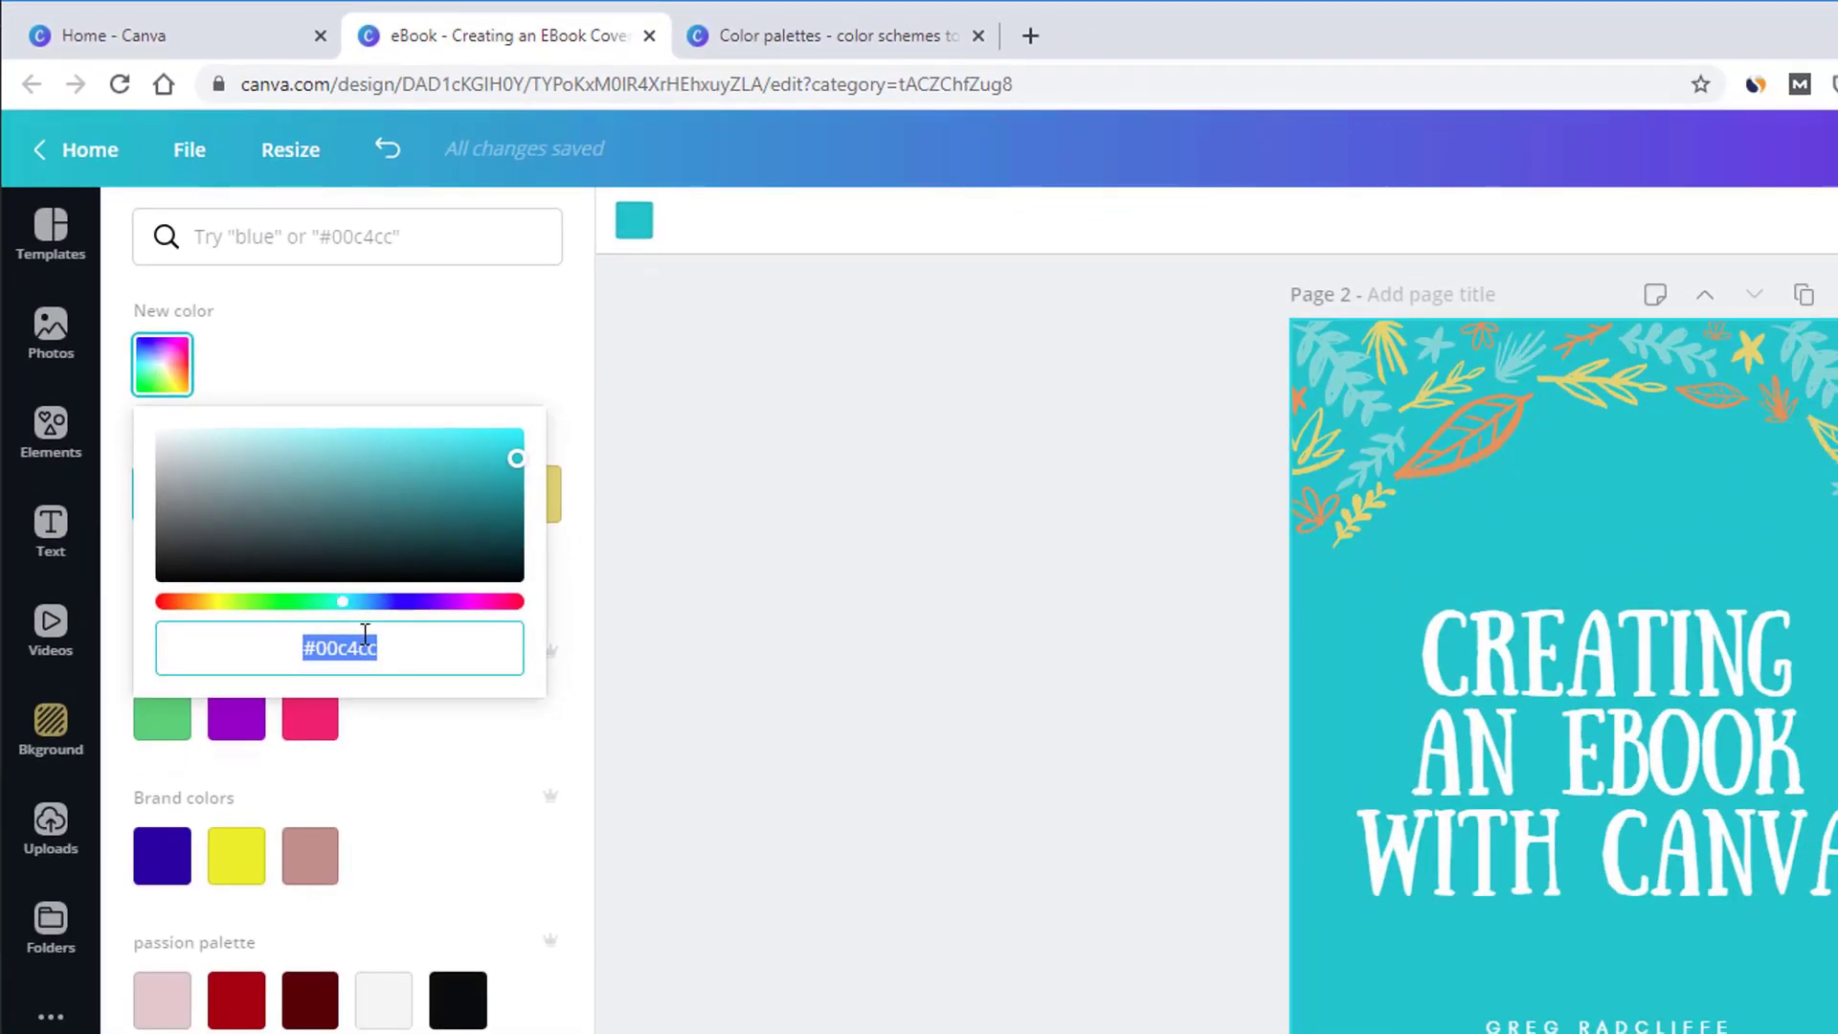
pyautogui.click(406, 649)
pyautogui.moveTo(406, 649); pyautogui.dragTo(275, 656)
pyautogui.hotkey('ctrl', 'c')
# Search palettes for #00c4cc and open Pleated Drapes to view its four teal hex codes
pyautogui.click(747, 28)
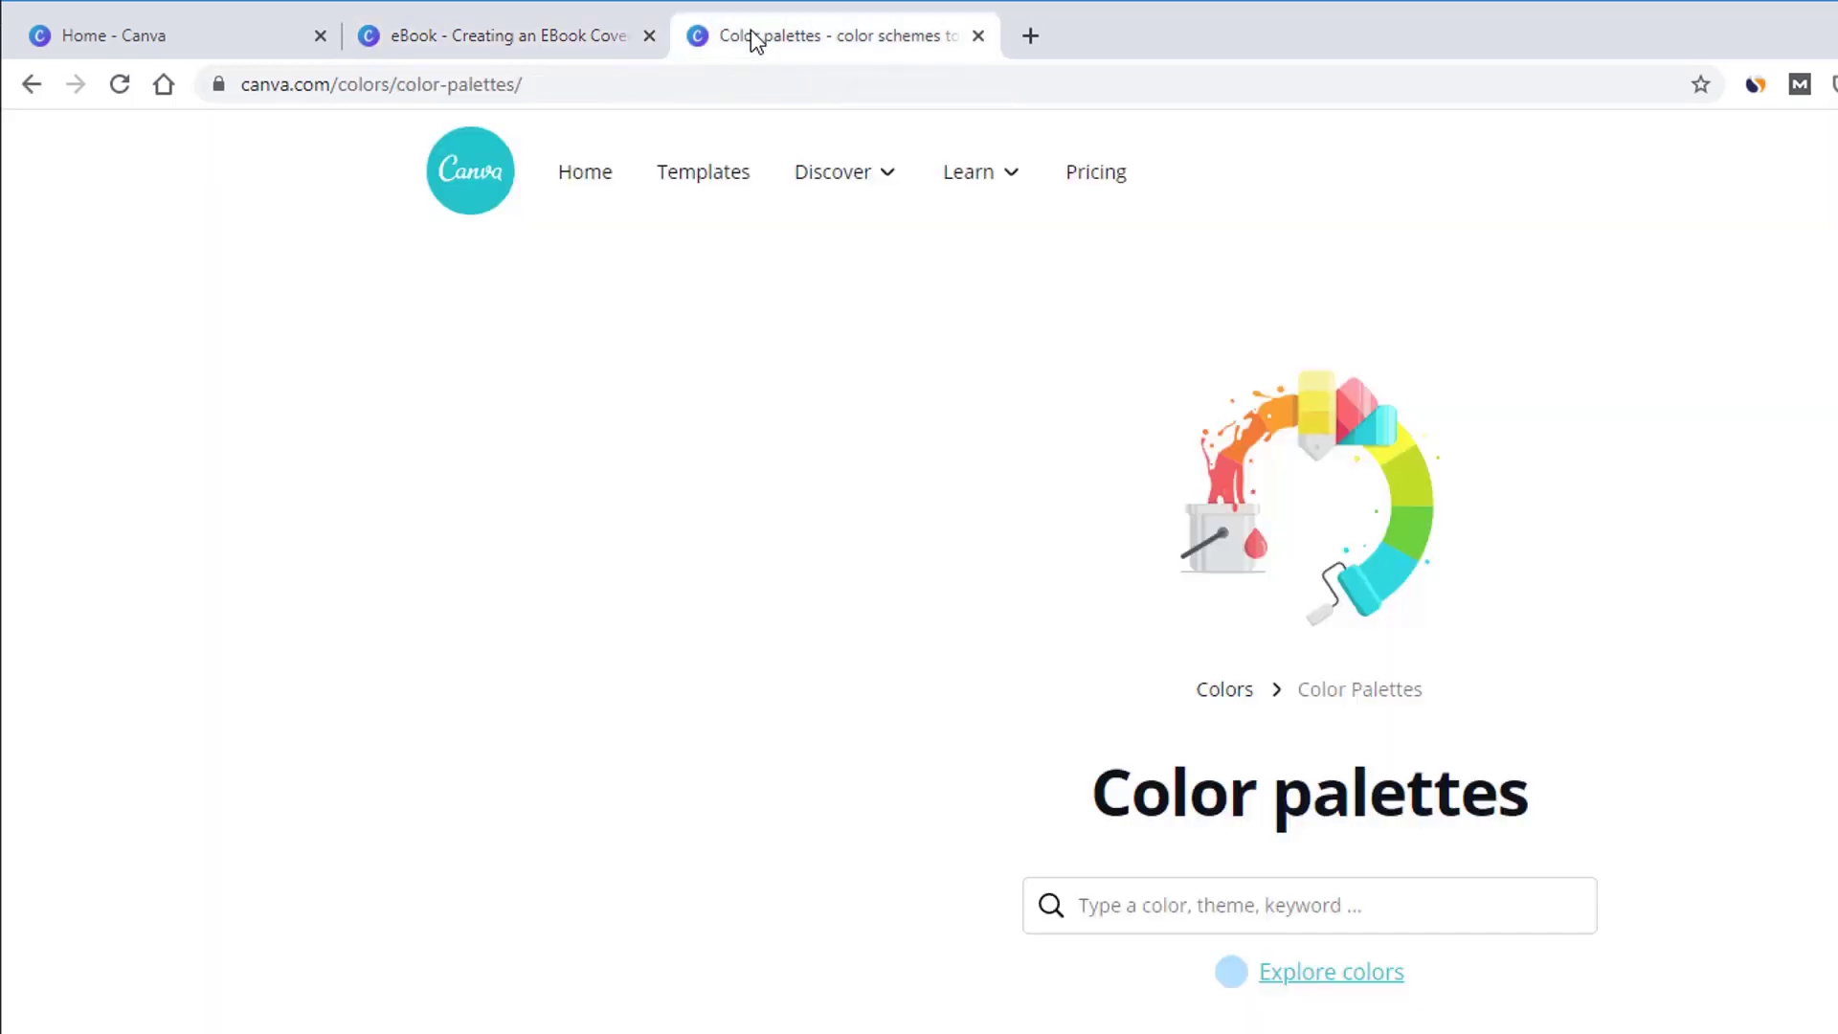
pyautogui.click(1137, 906)
pyautogui.hotkey('ctrl', 'v')
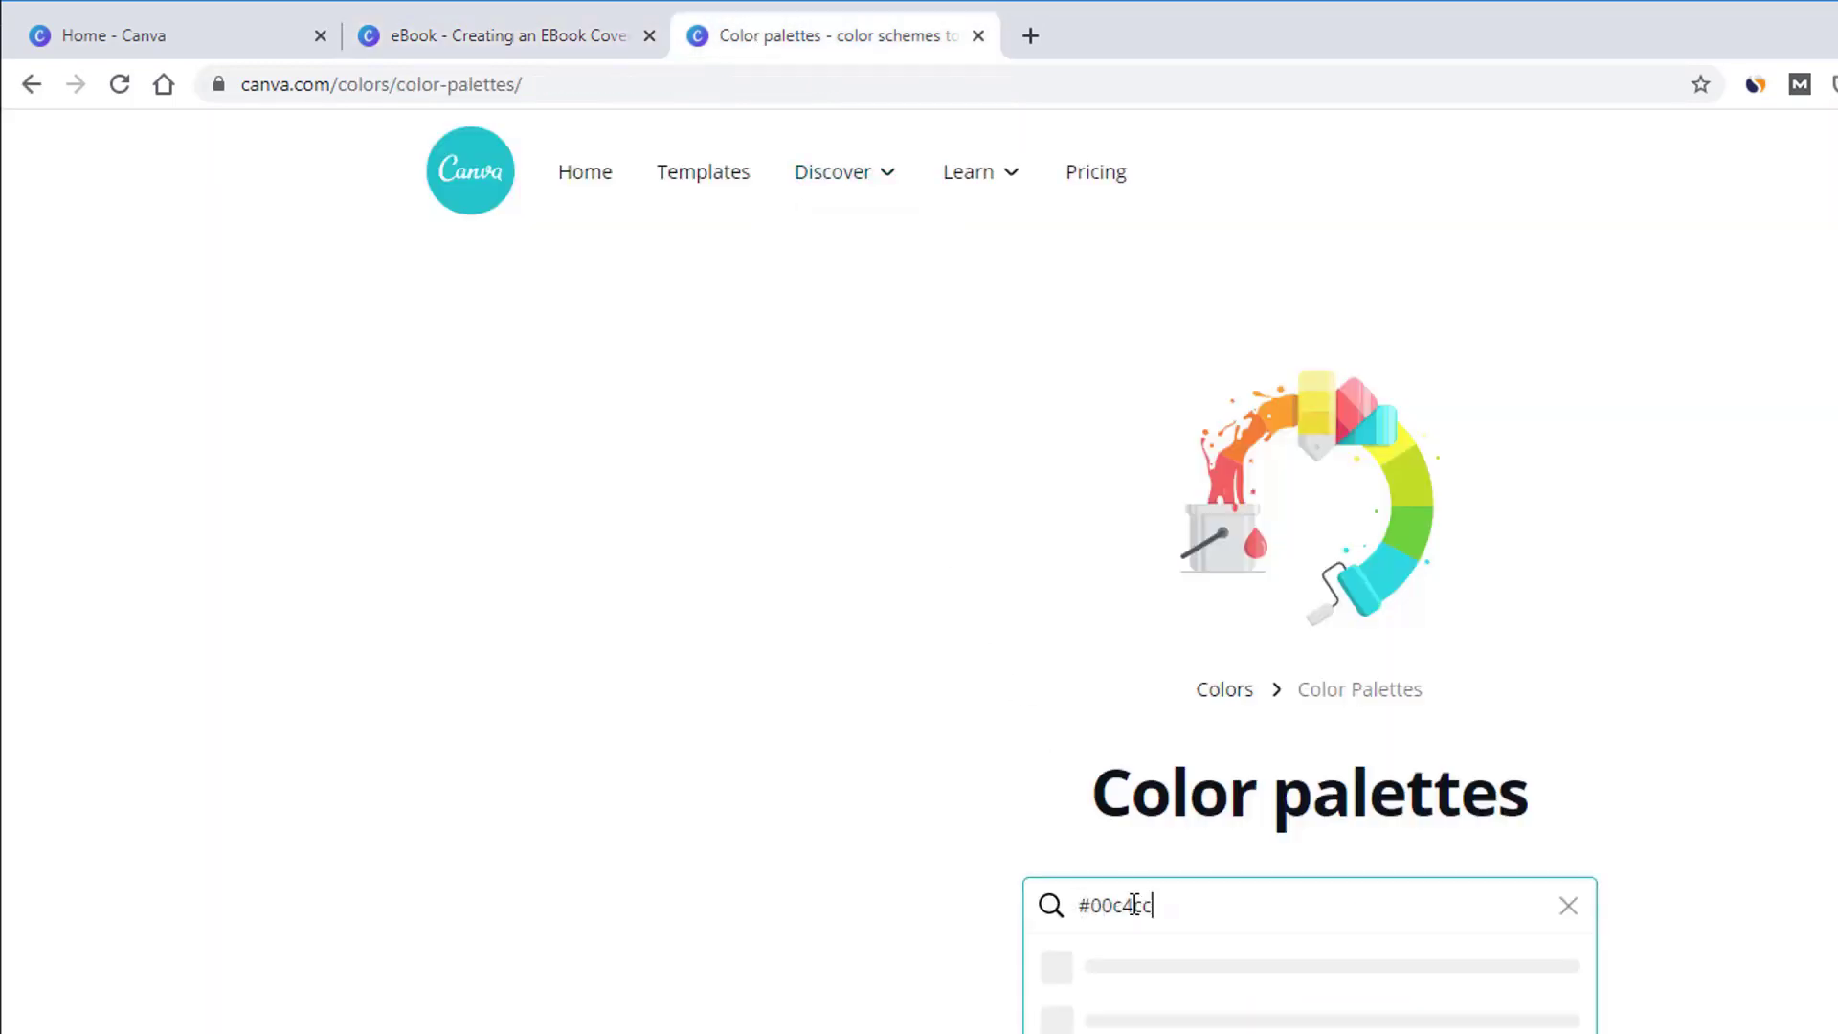
pyautogui.press('Return')
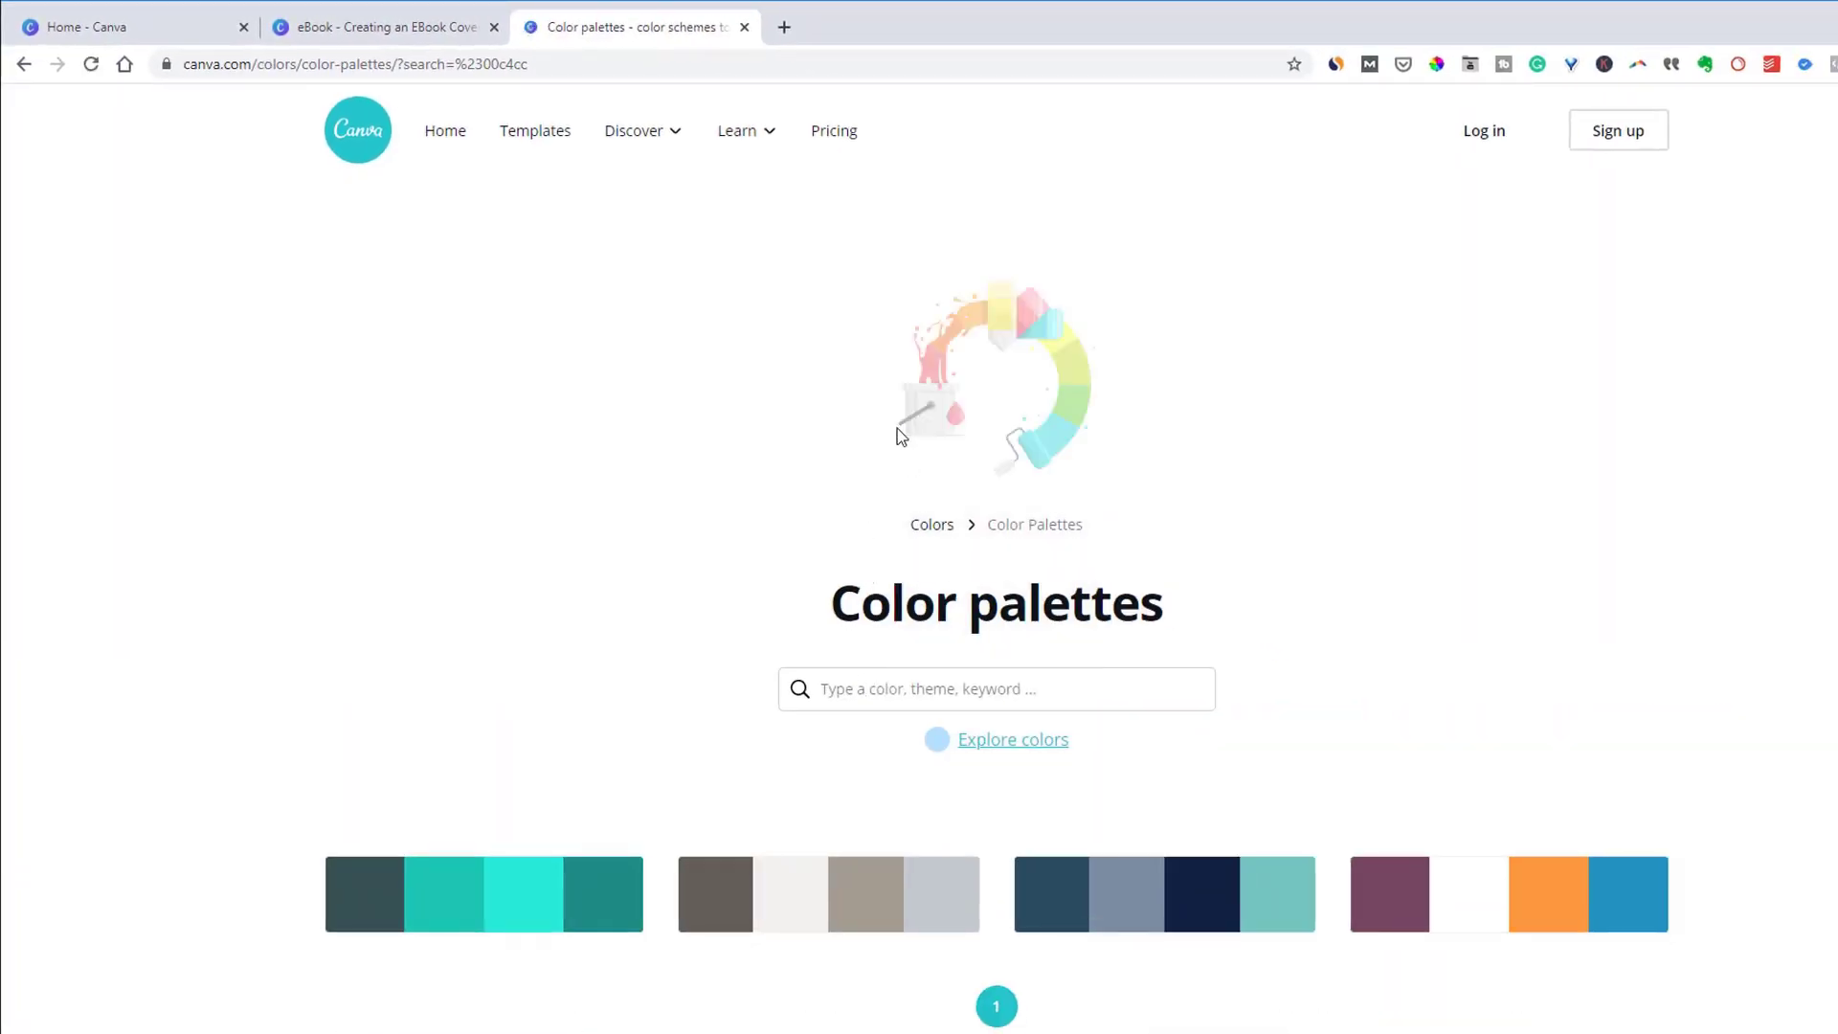
pyautogui.scroll(-2, 1116, 450)
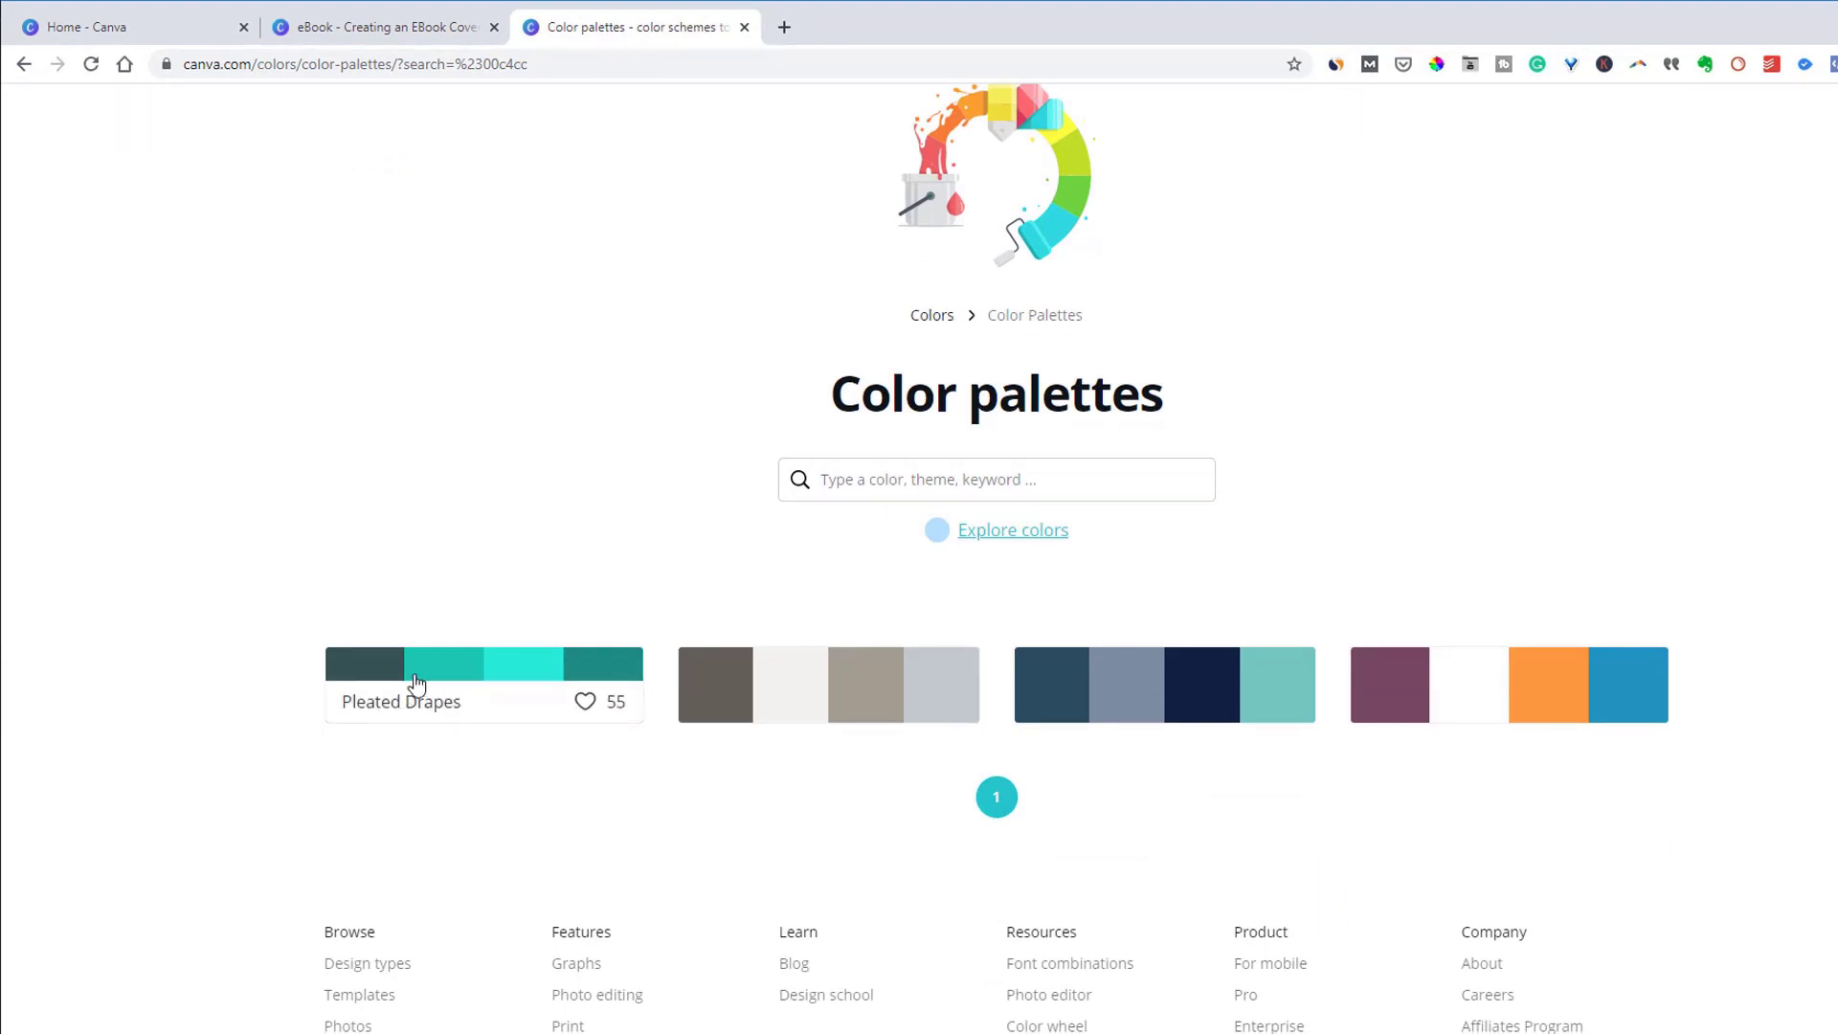
pyautogui.click(363, 670)
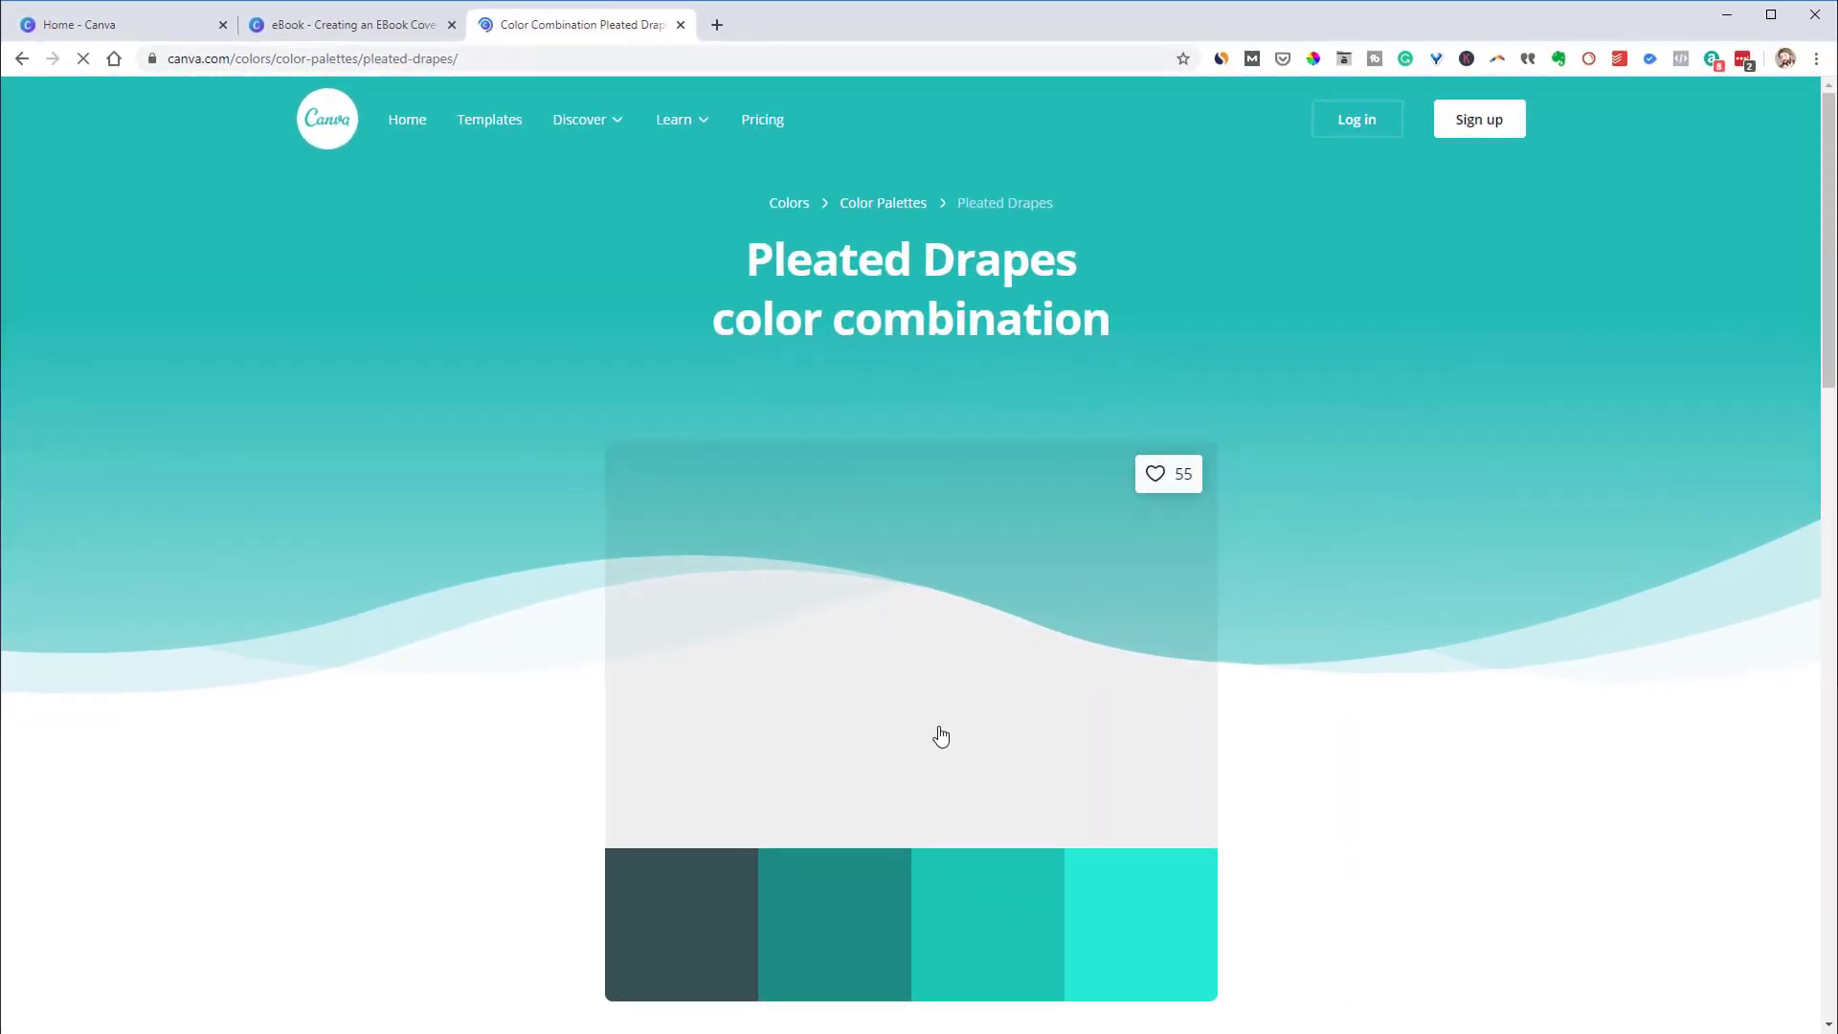
pyautogui.scroll(-2, 1022, 804)
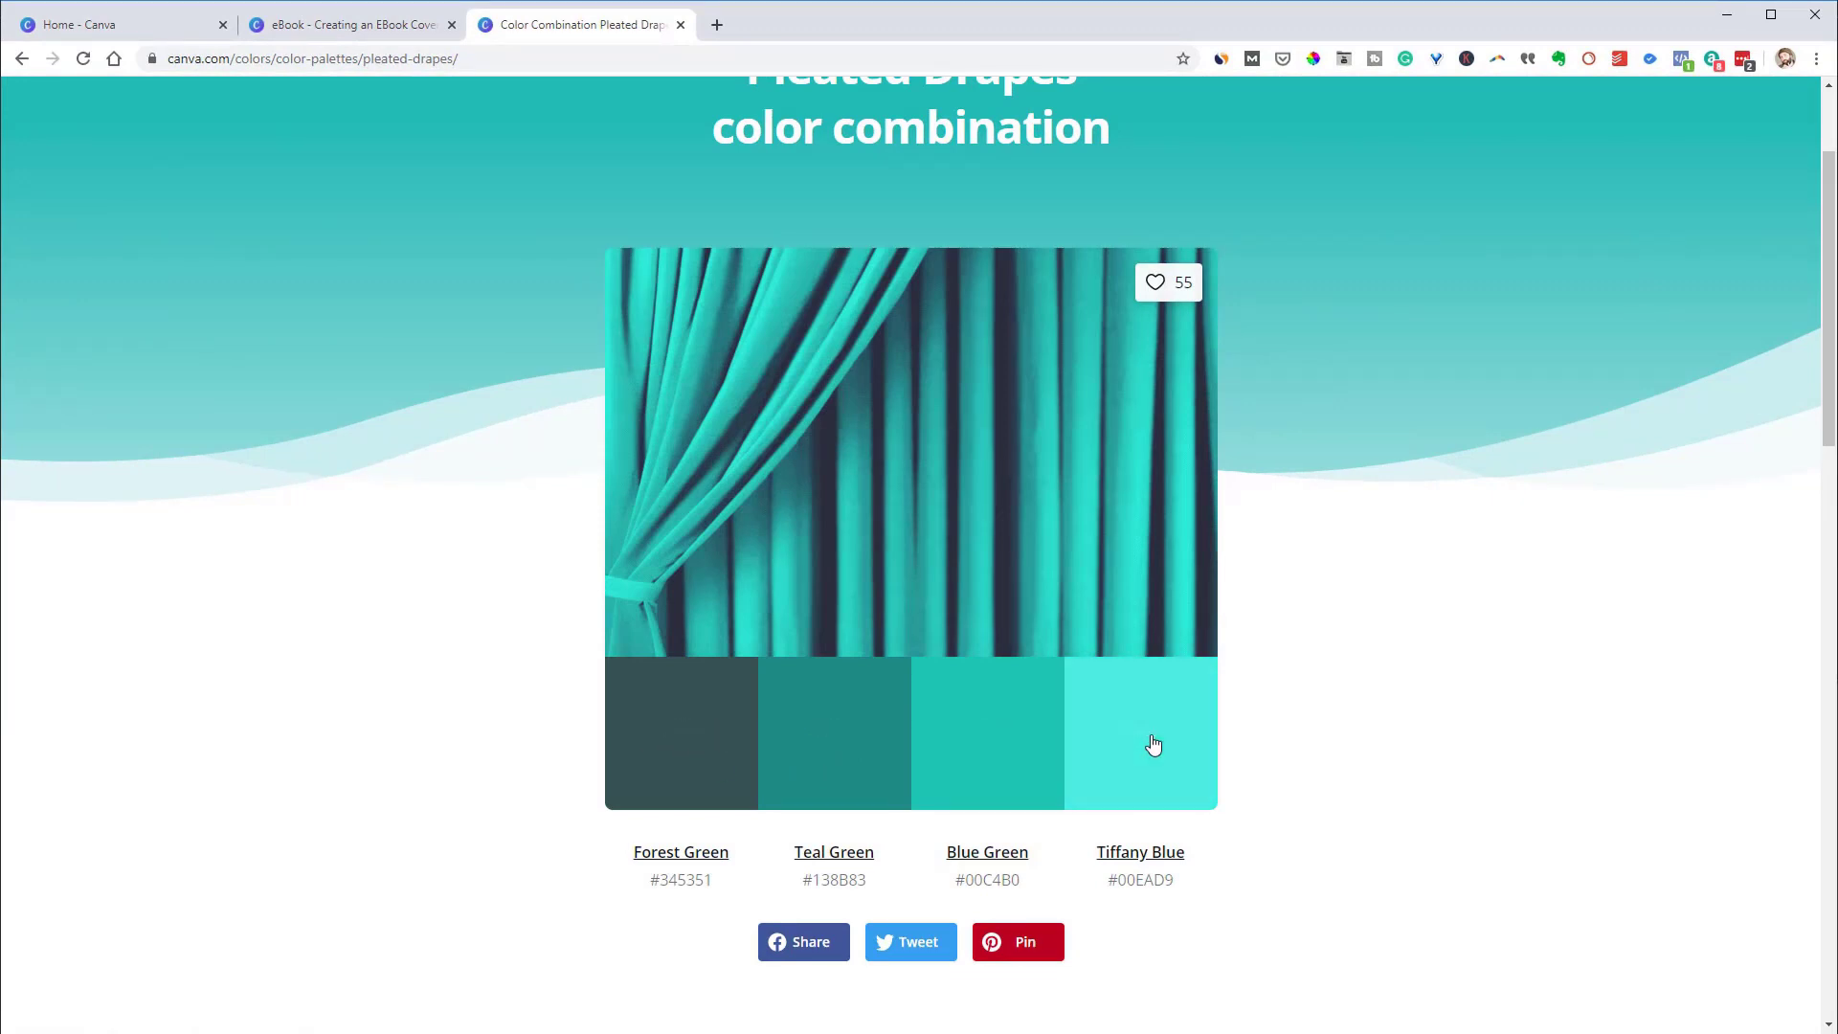
# Recolour the orange leaves of page 2's top leaf border to teal #00EAD9
pyautogui.click(307, 31)
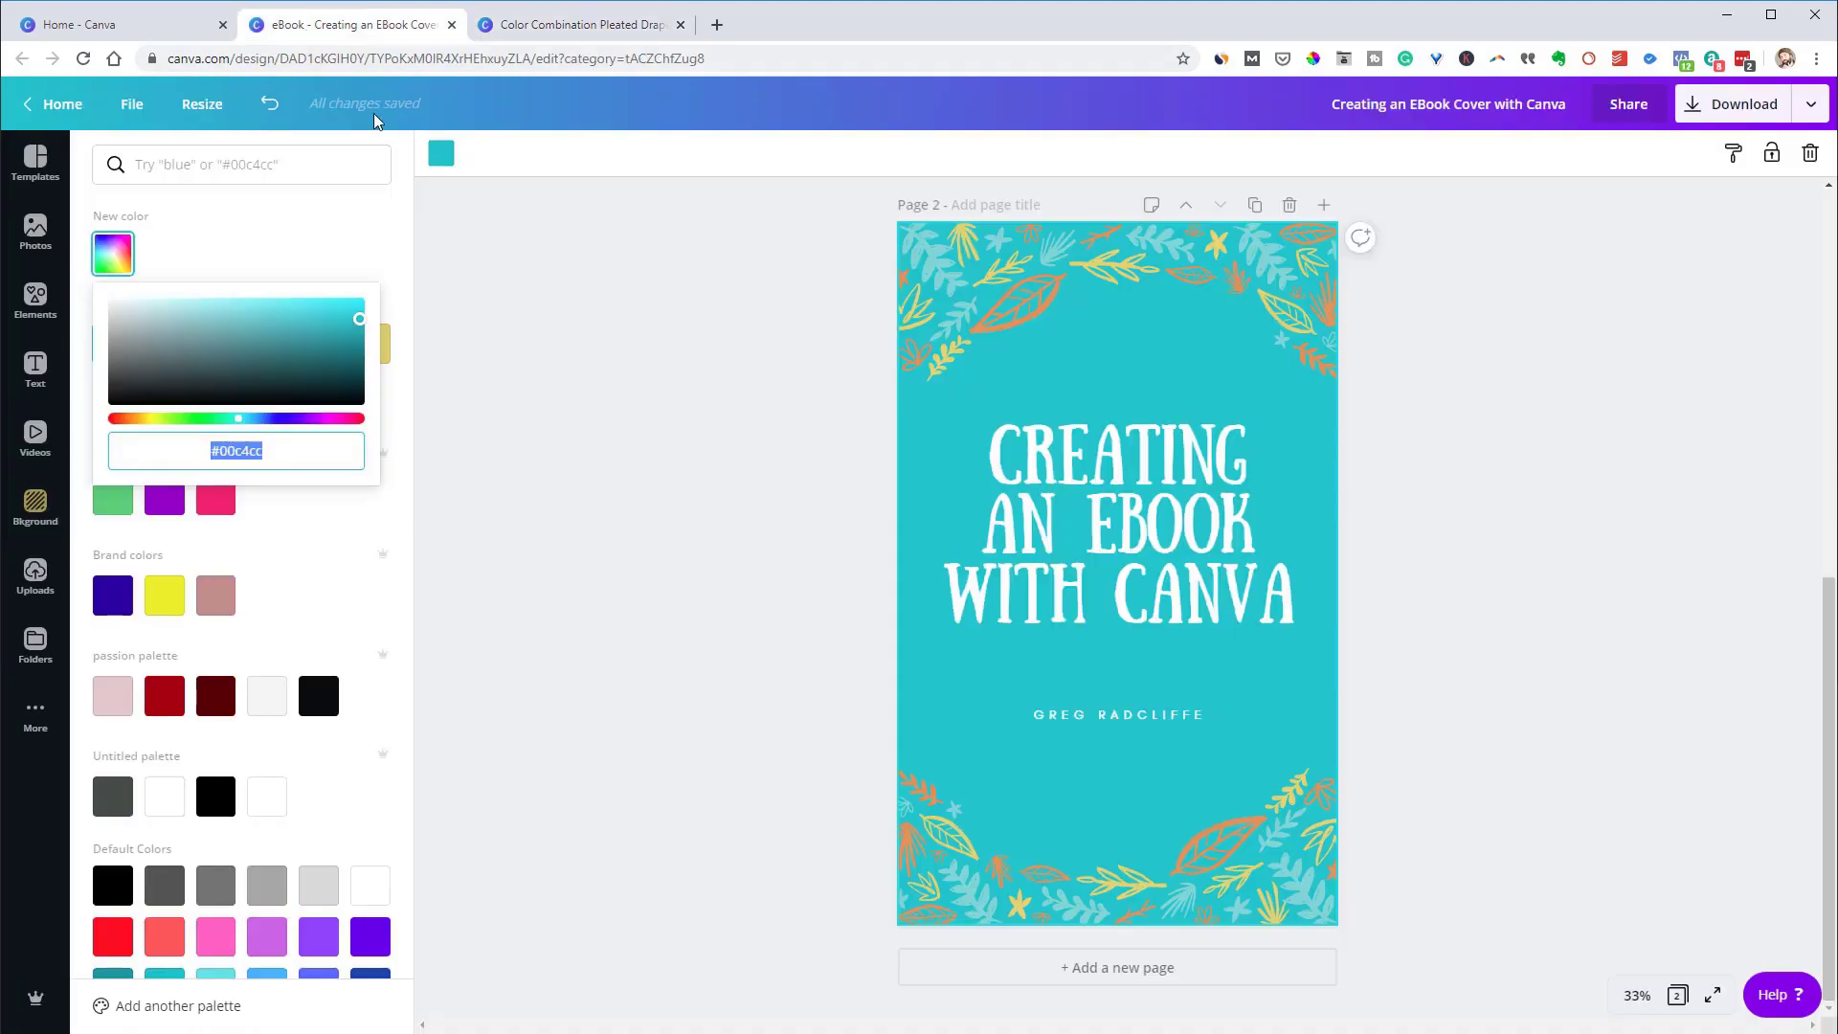
pyautogui.click(1028, 314)
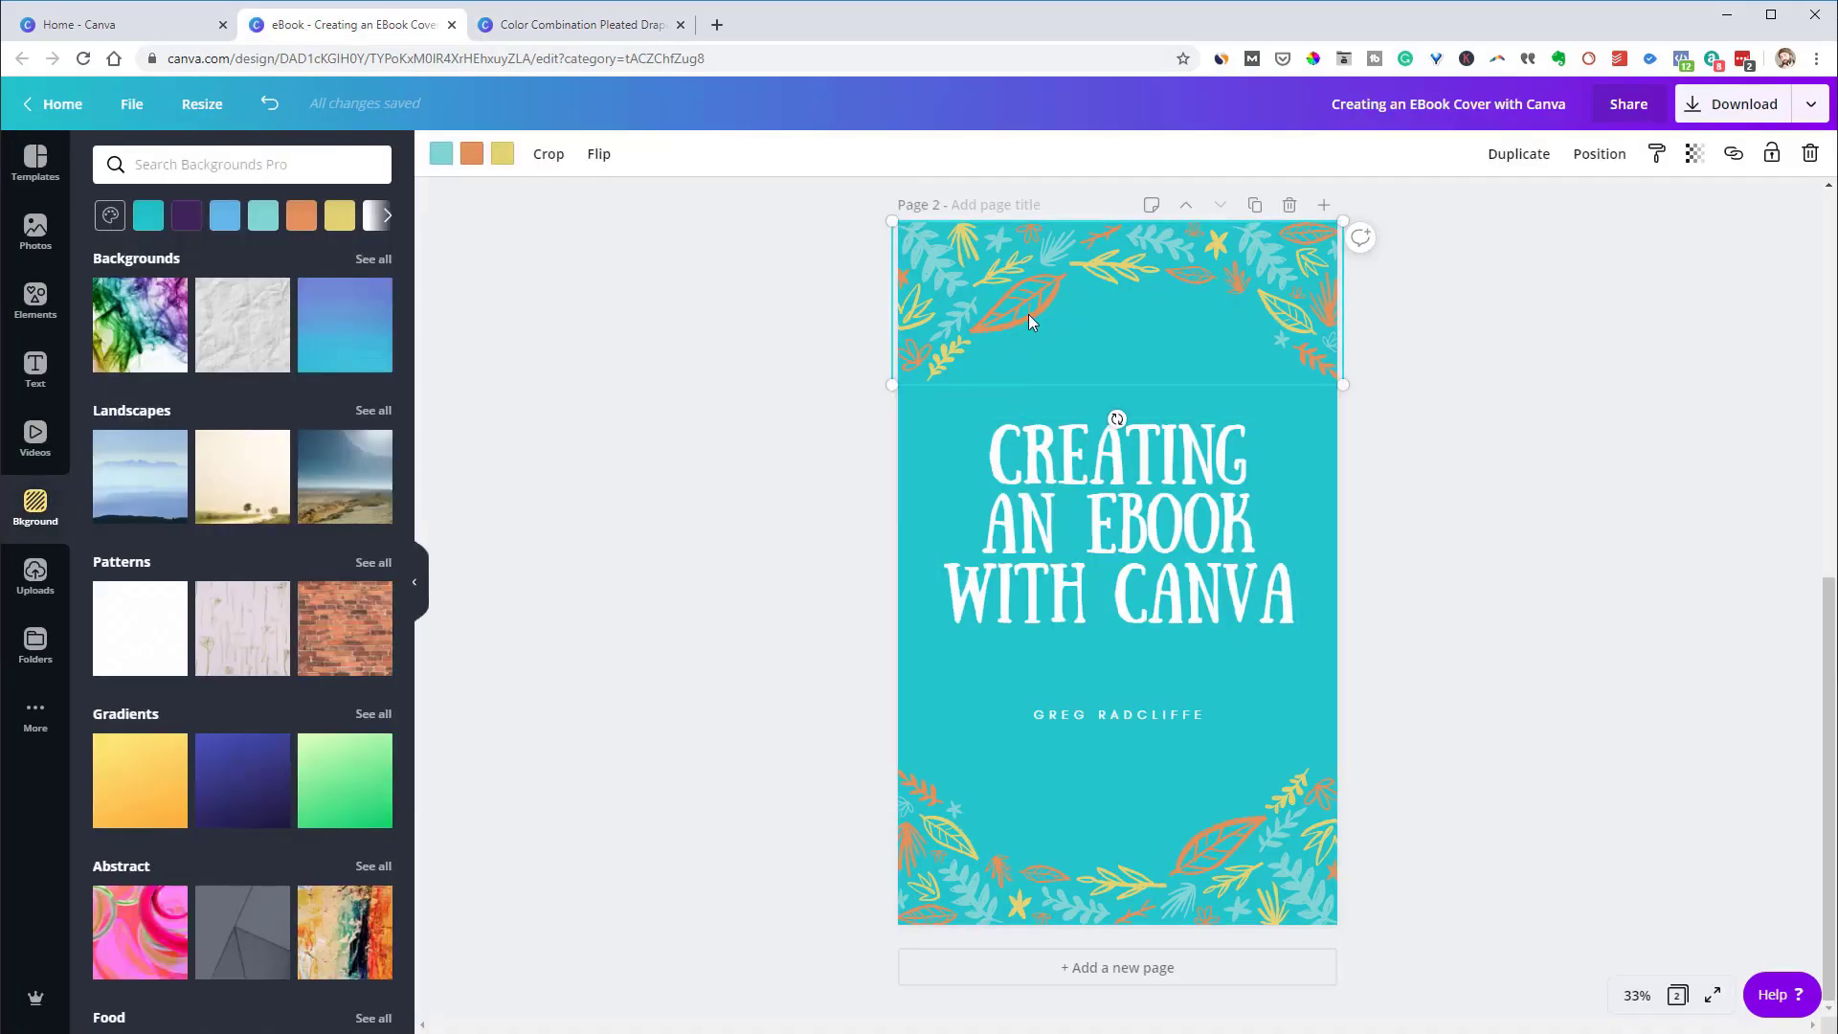
pyautogui.click(471, 153)
pyautogui.click(116, 253)
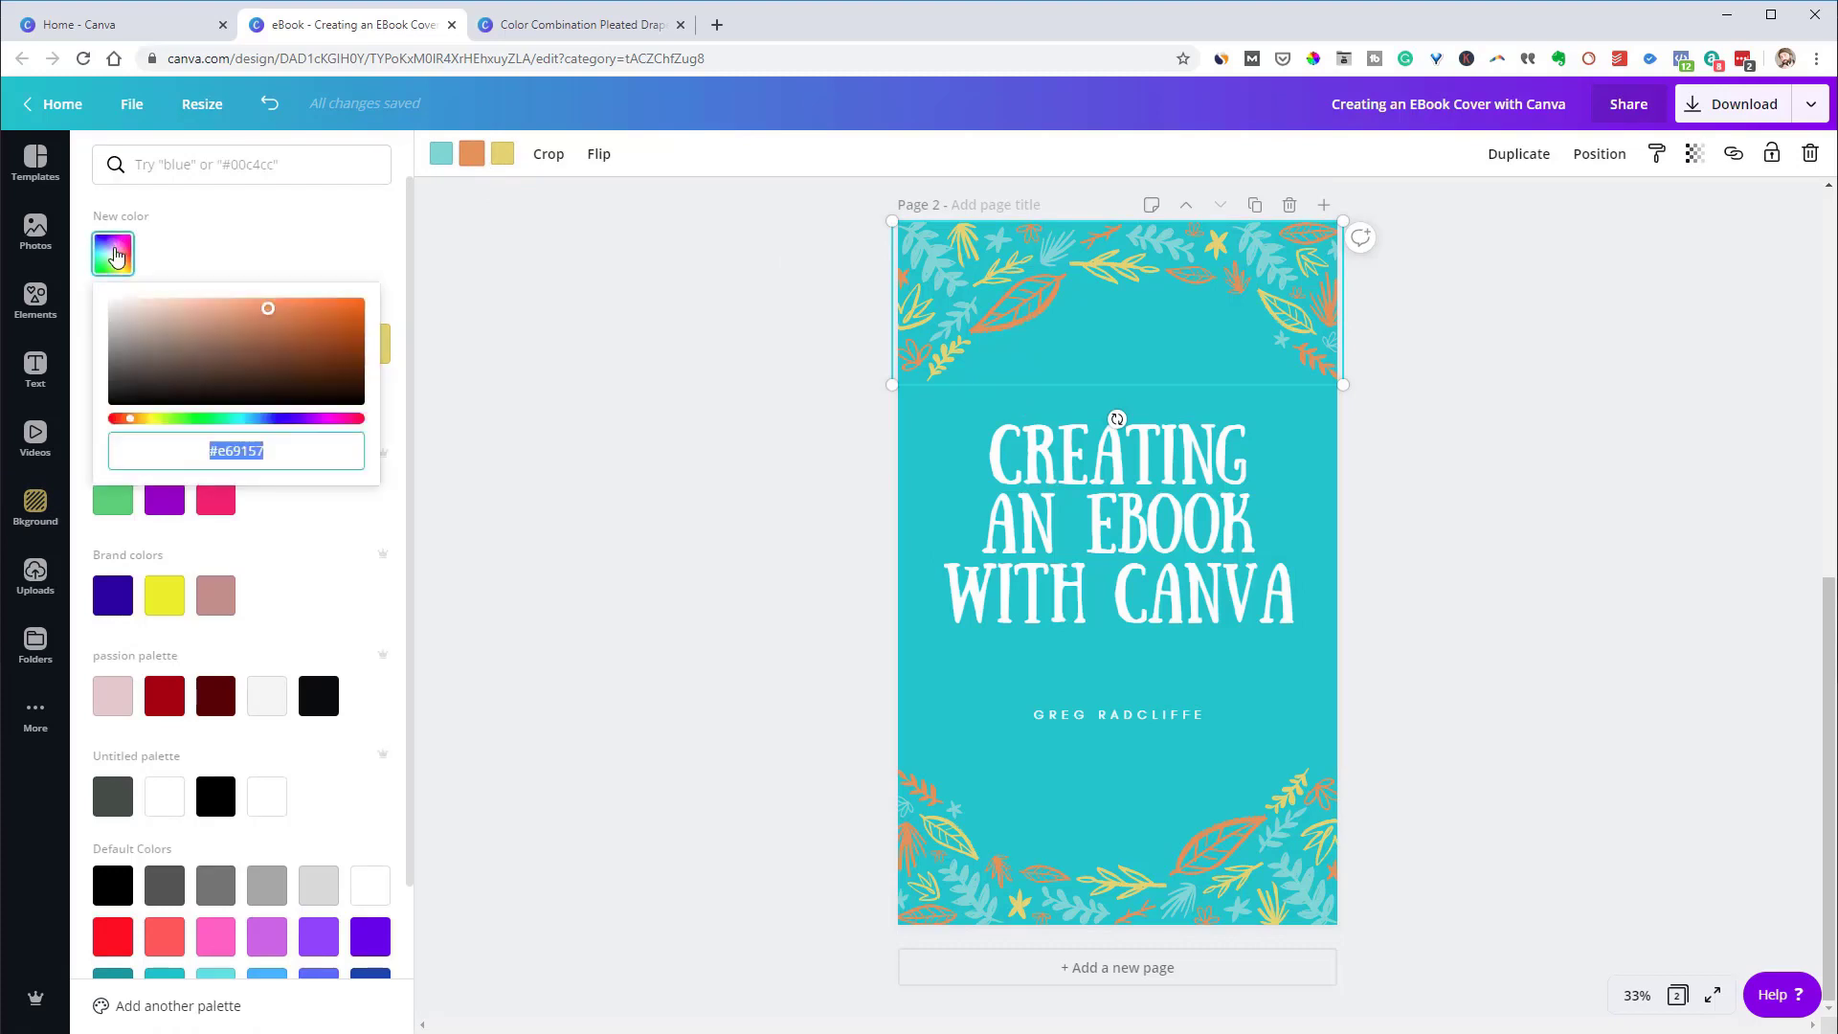
pyautogui.click(186, 165)
pyautogui.write('#00EADB')
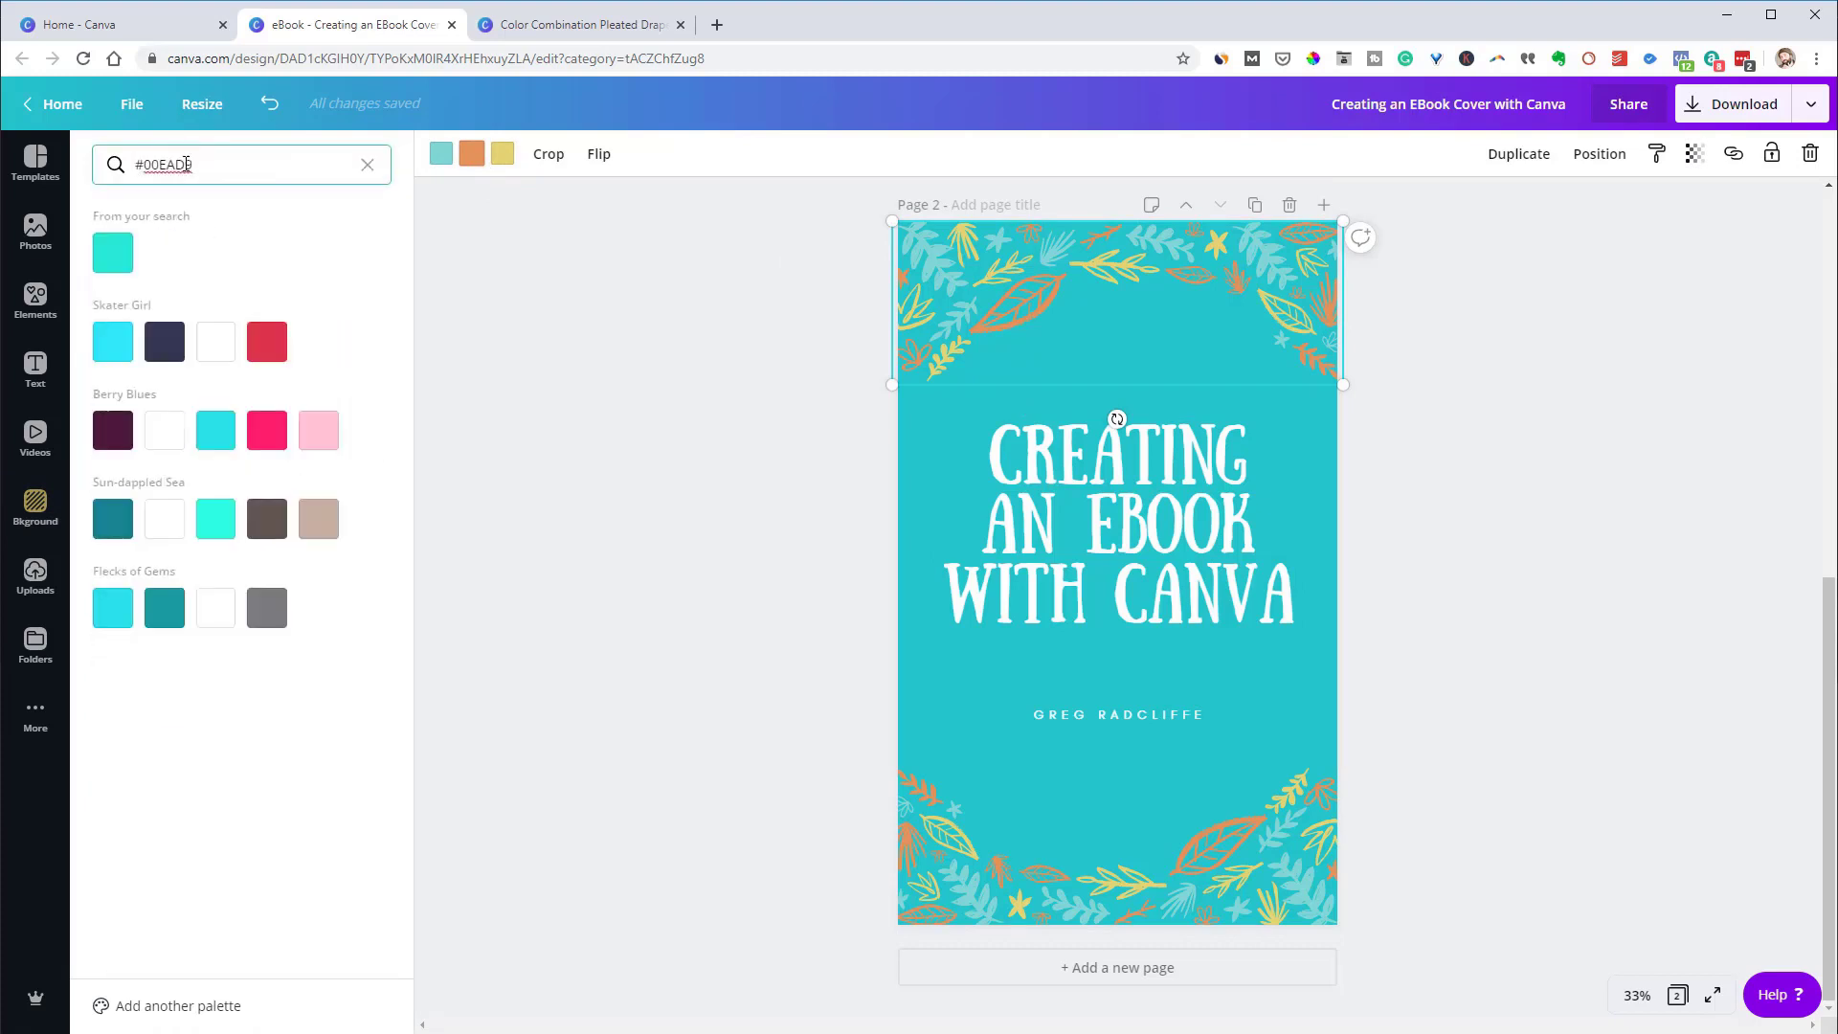
pyautogui.click(113, 258)
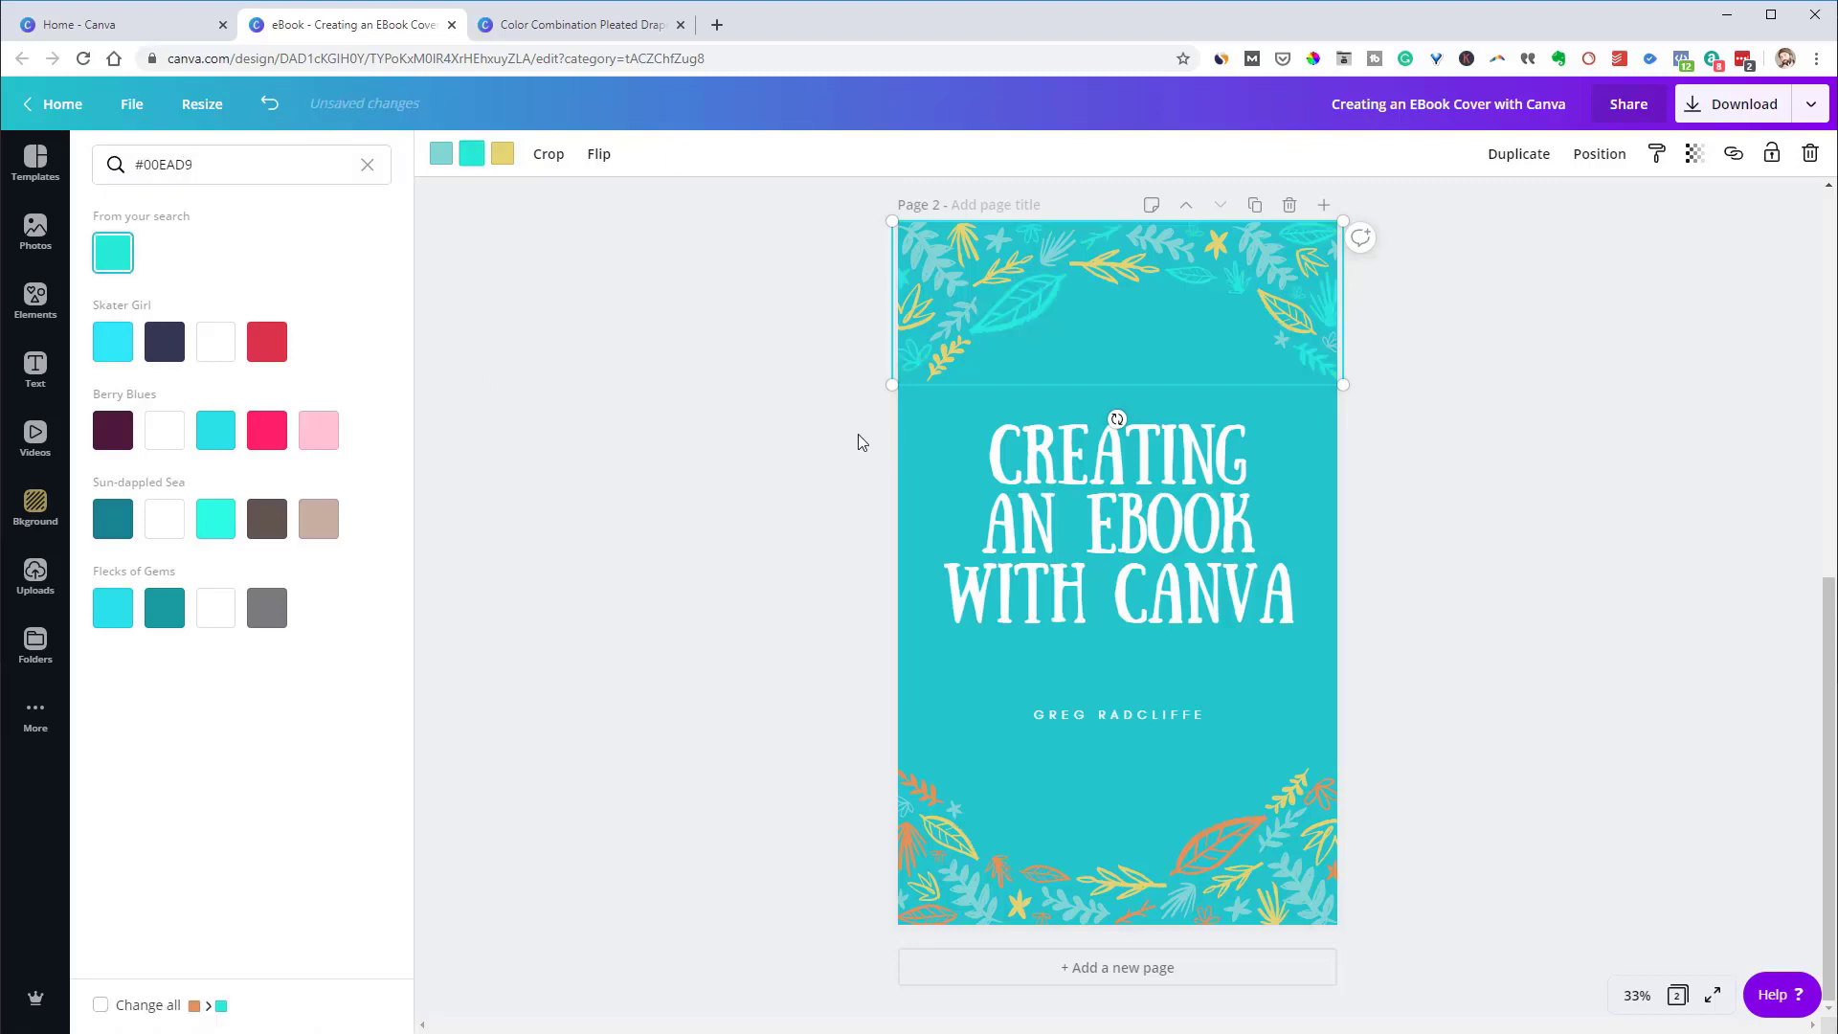
pyautogui.click(1527, 546)
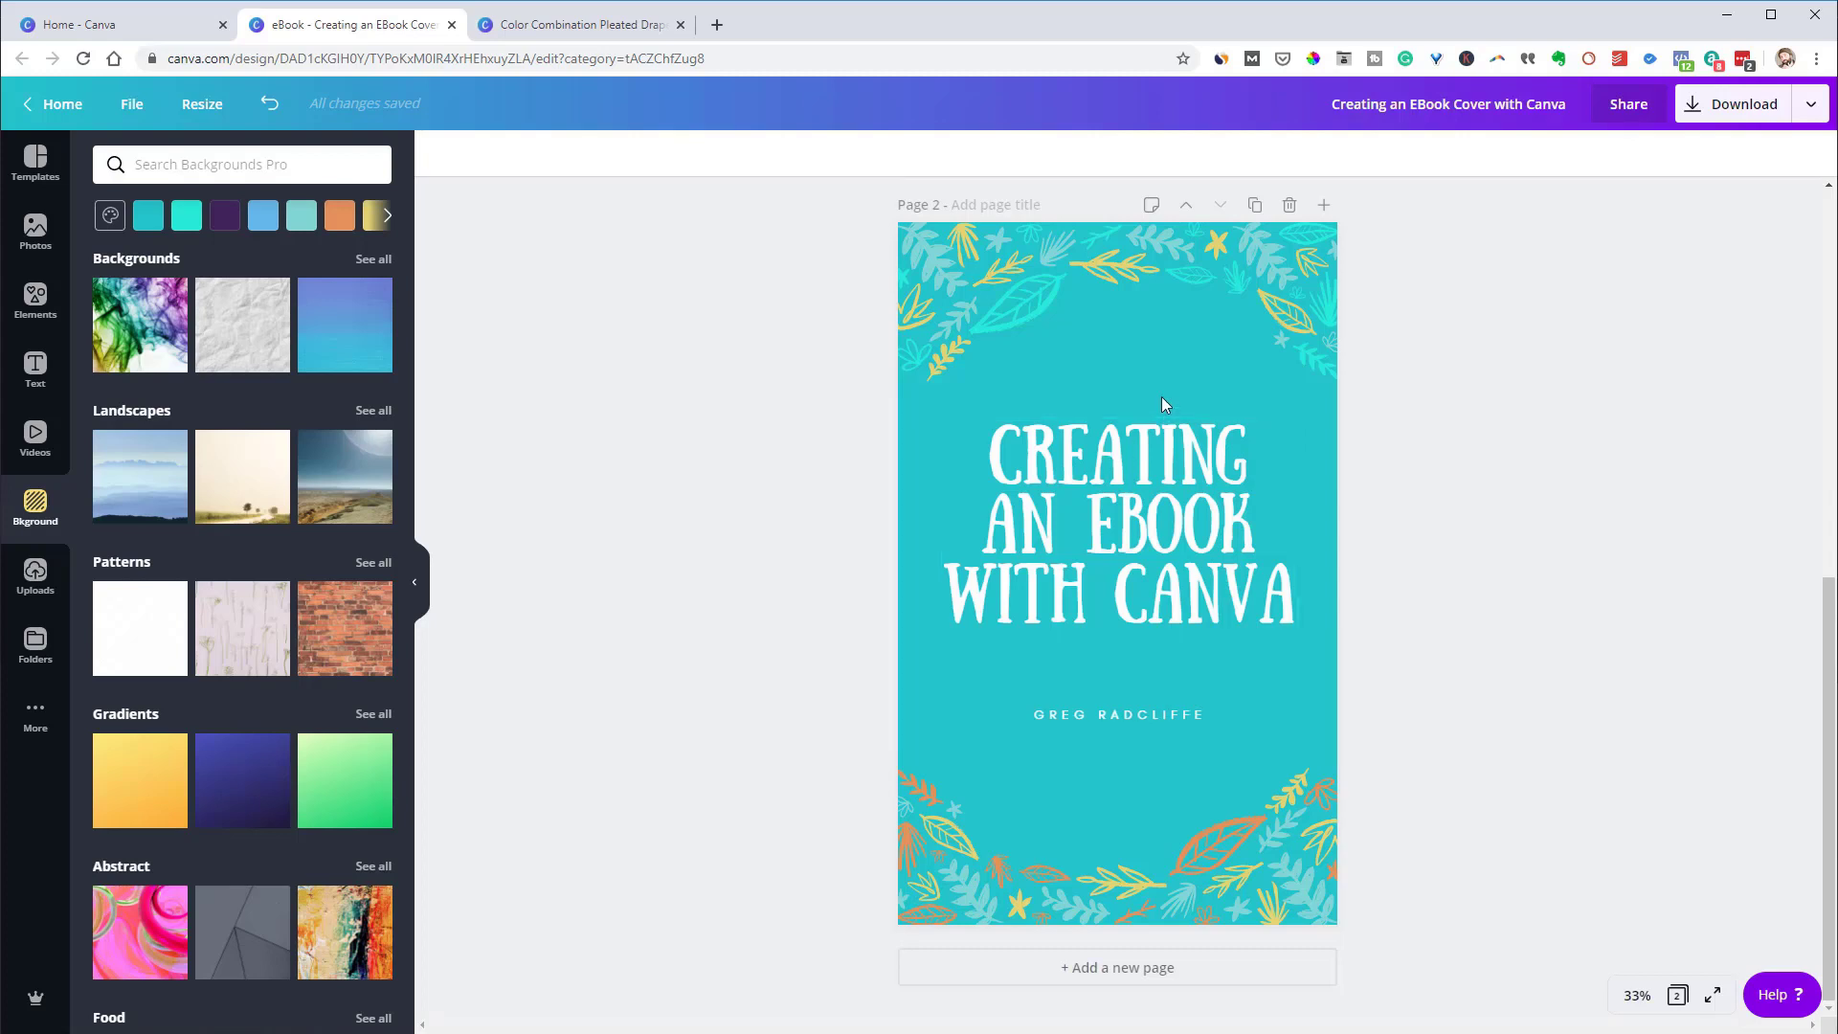
# Go to canva.com/font-combinations in a new browser tab
pyautogui.click(717, 25)
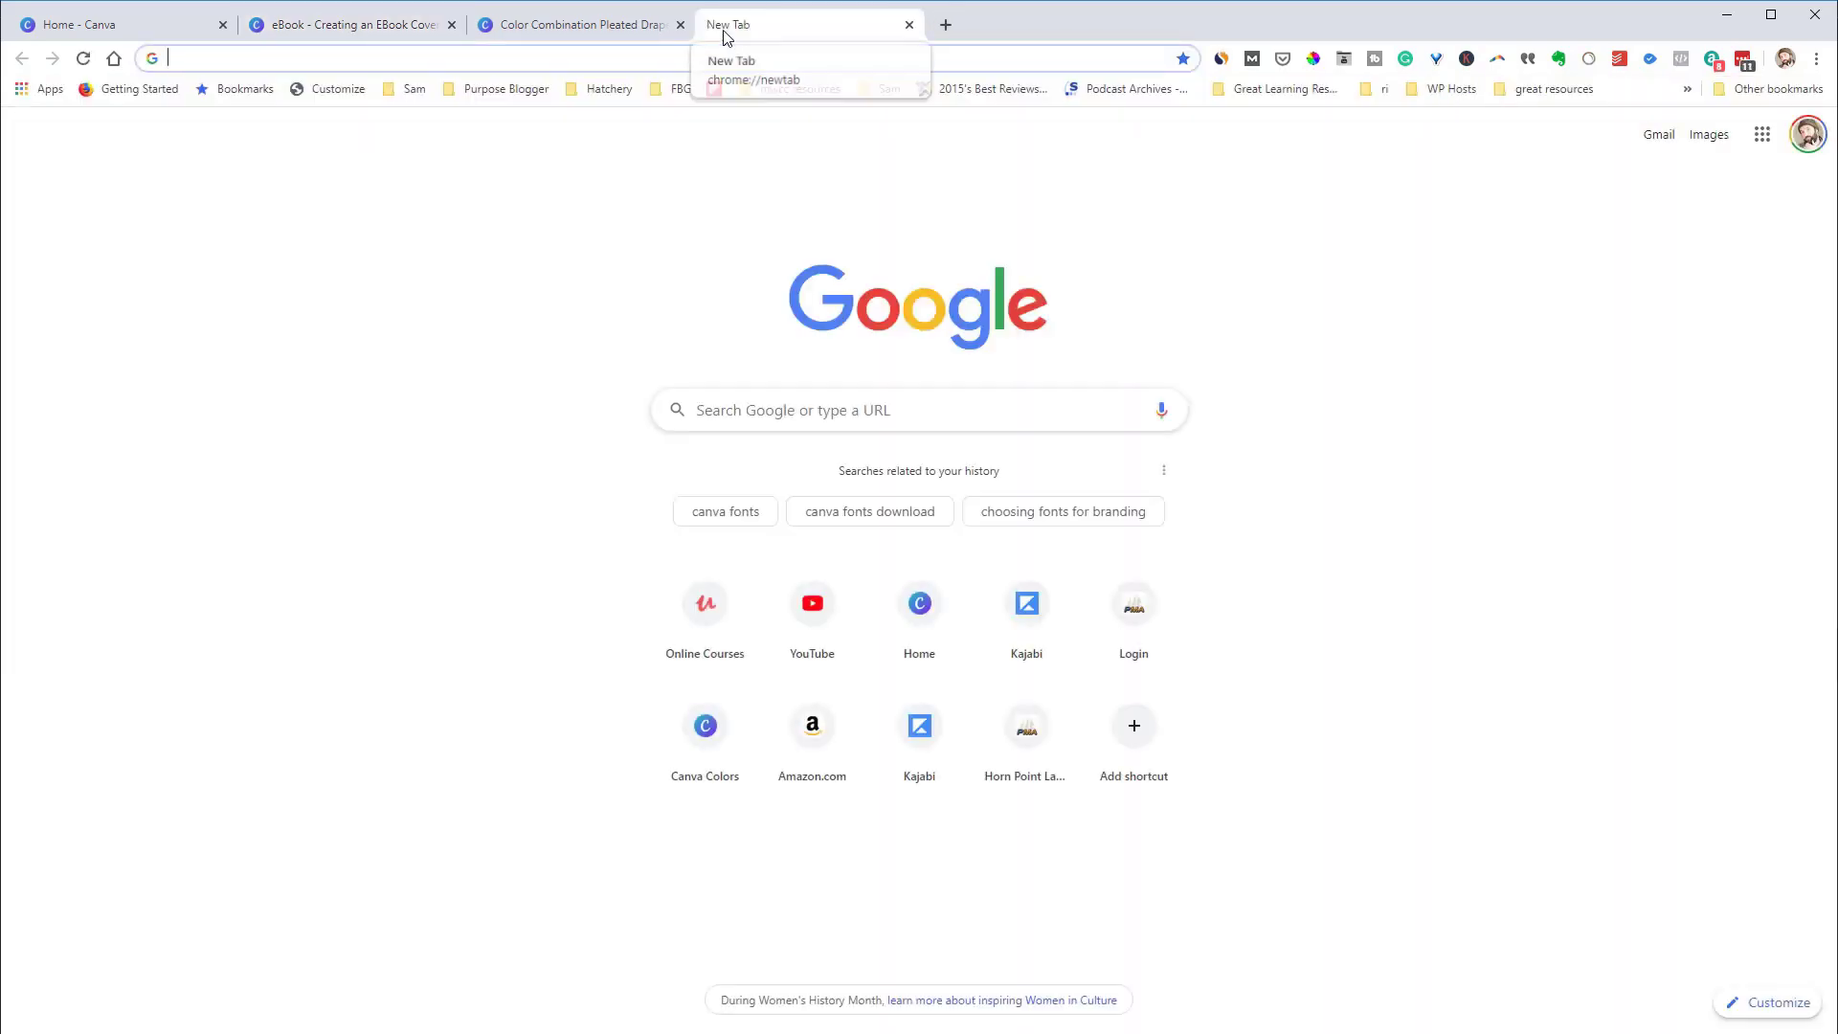
pyautogui.write('canva.o')
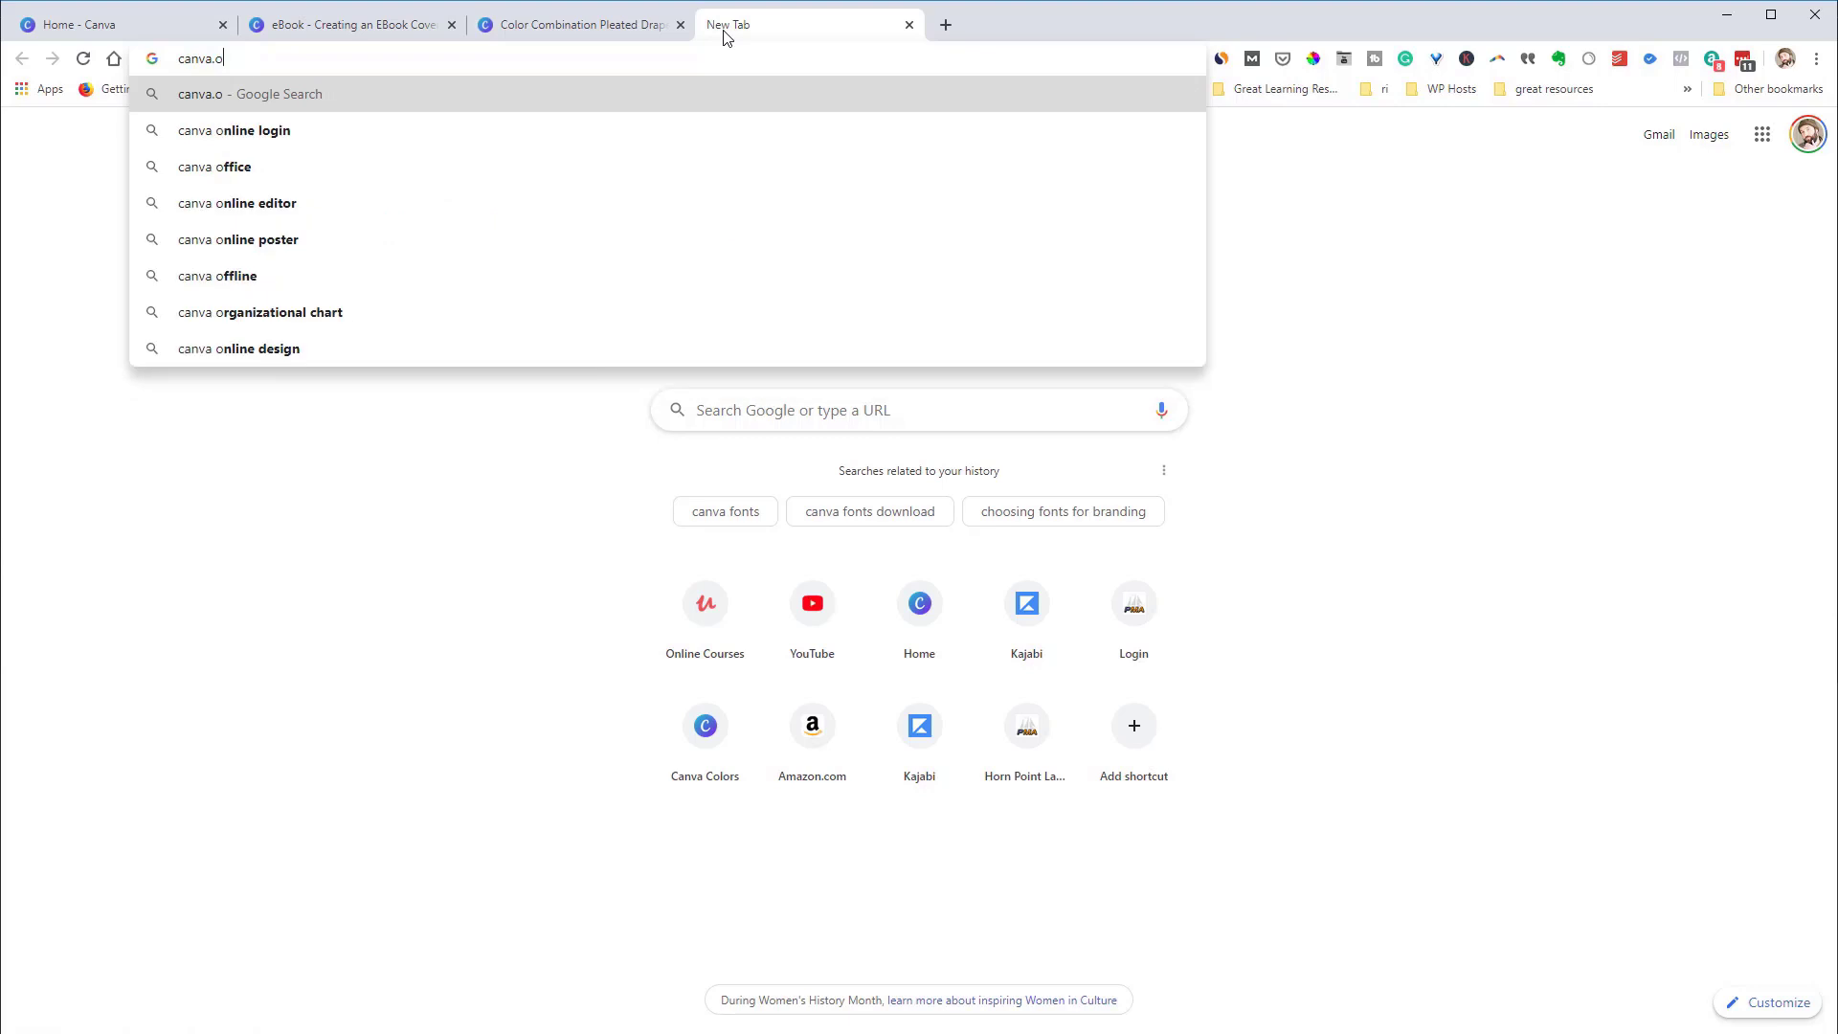
pyautogui.press('BackSpace')
pyautogui.write('com/fo')
pyautogui.press('Return')
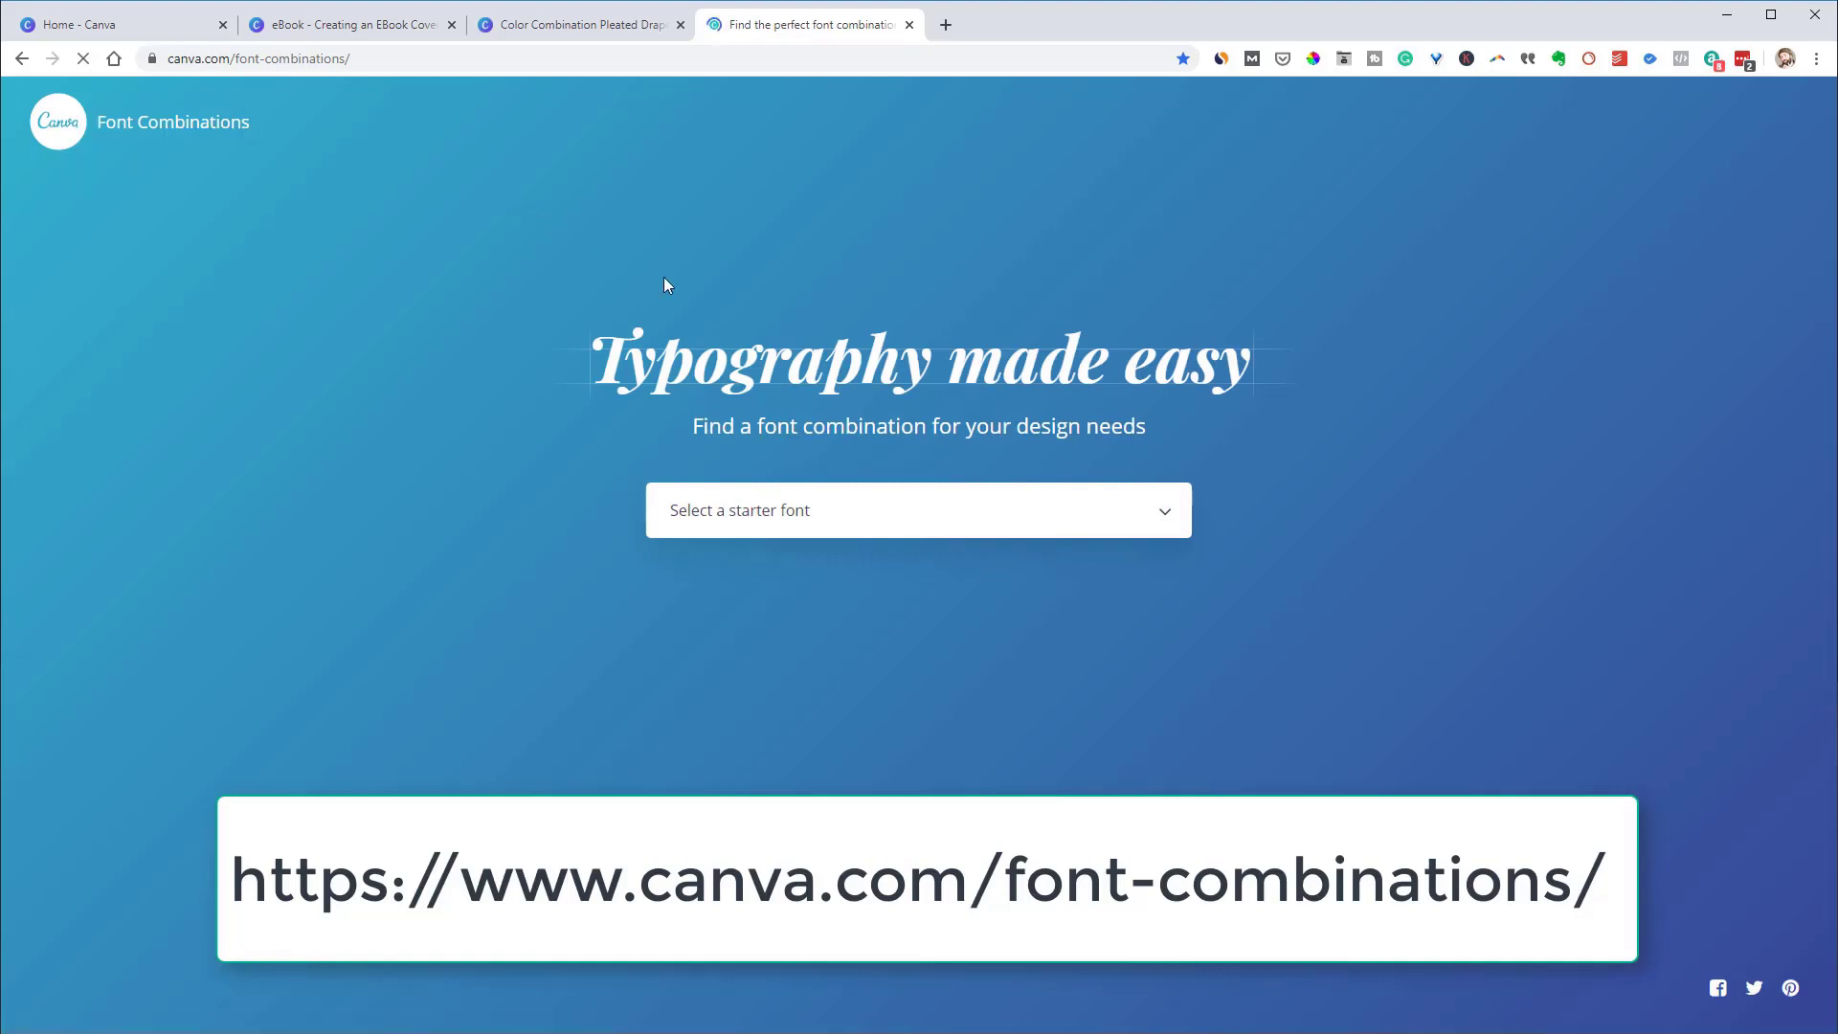
# Pick Bebas Neue as the starter font and browse to its DIN Condensed Web pairing
pyautogui.click(997, 531)
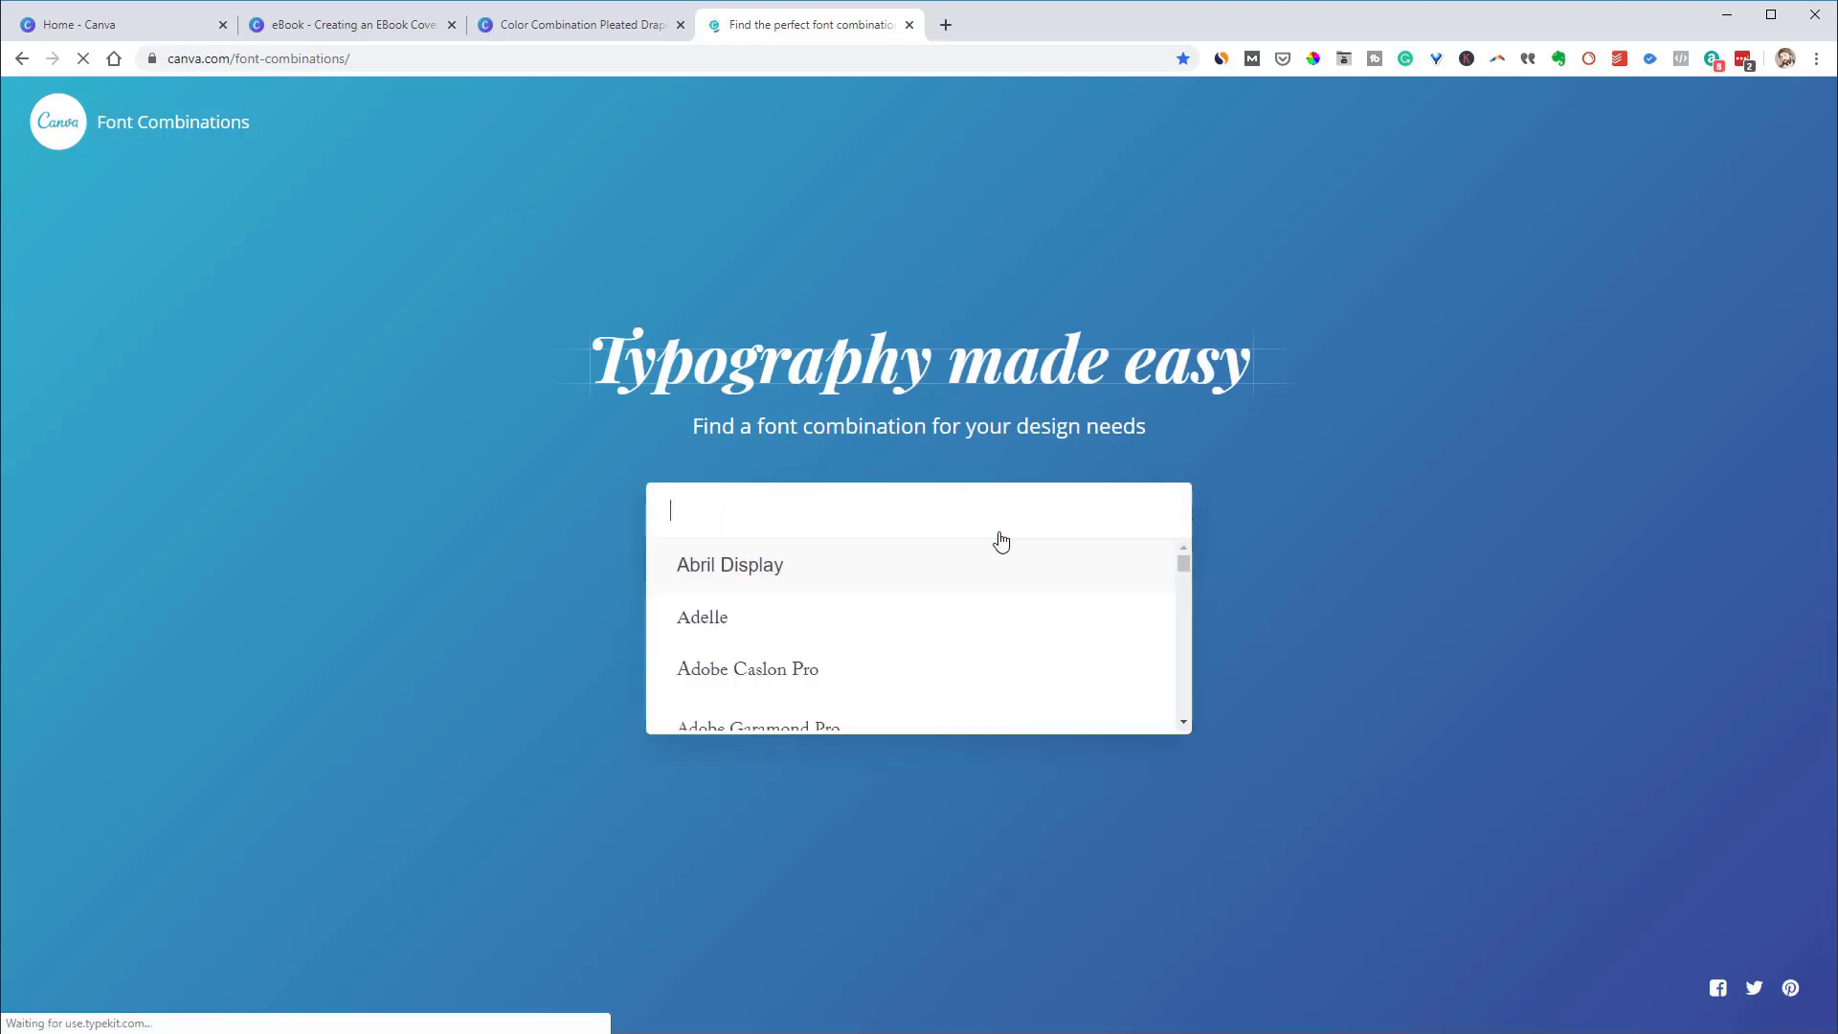
pyautogui.scroll(-1, 979, 566)
pyautogui.scroll(-2, 948, 591)
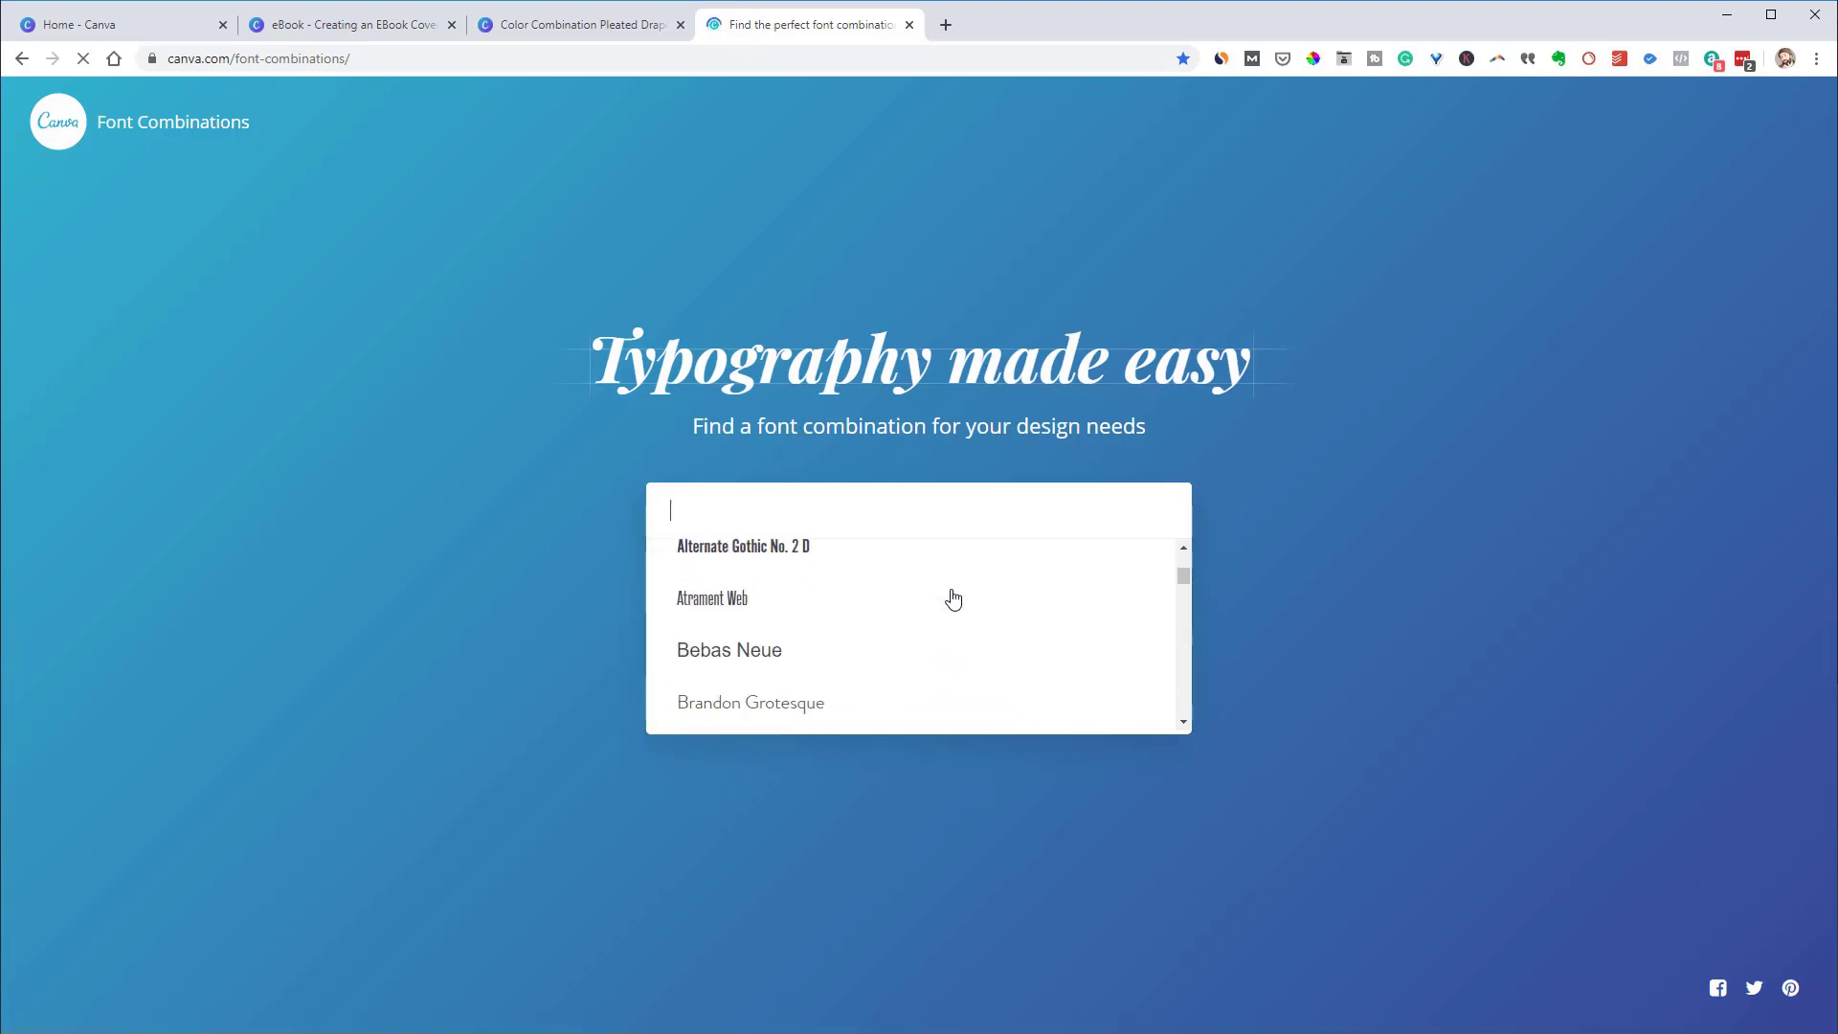
pyautogui.click(709, 658)
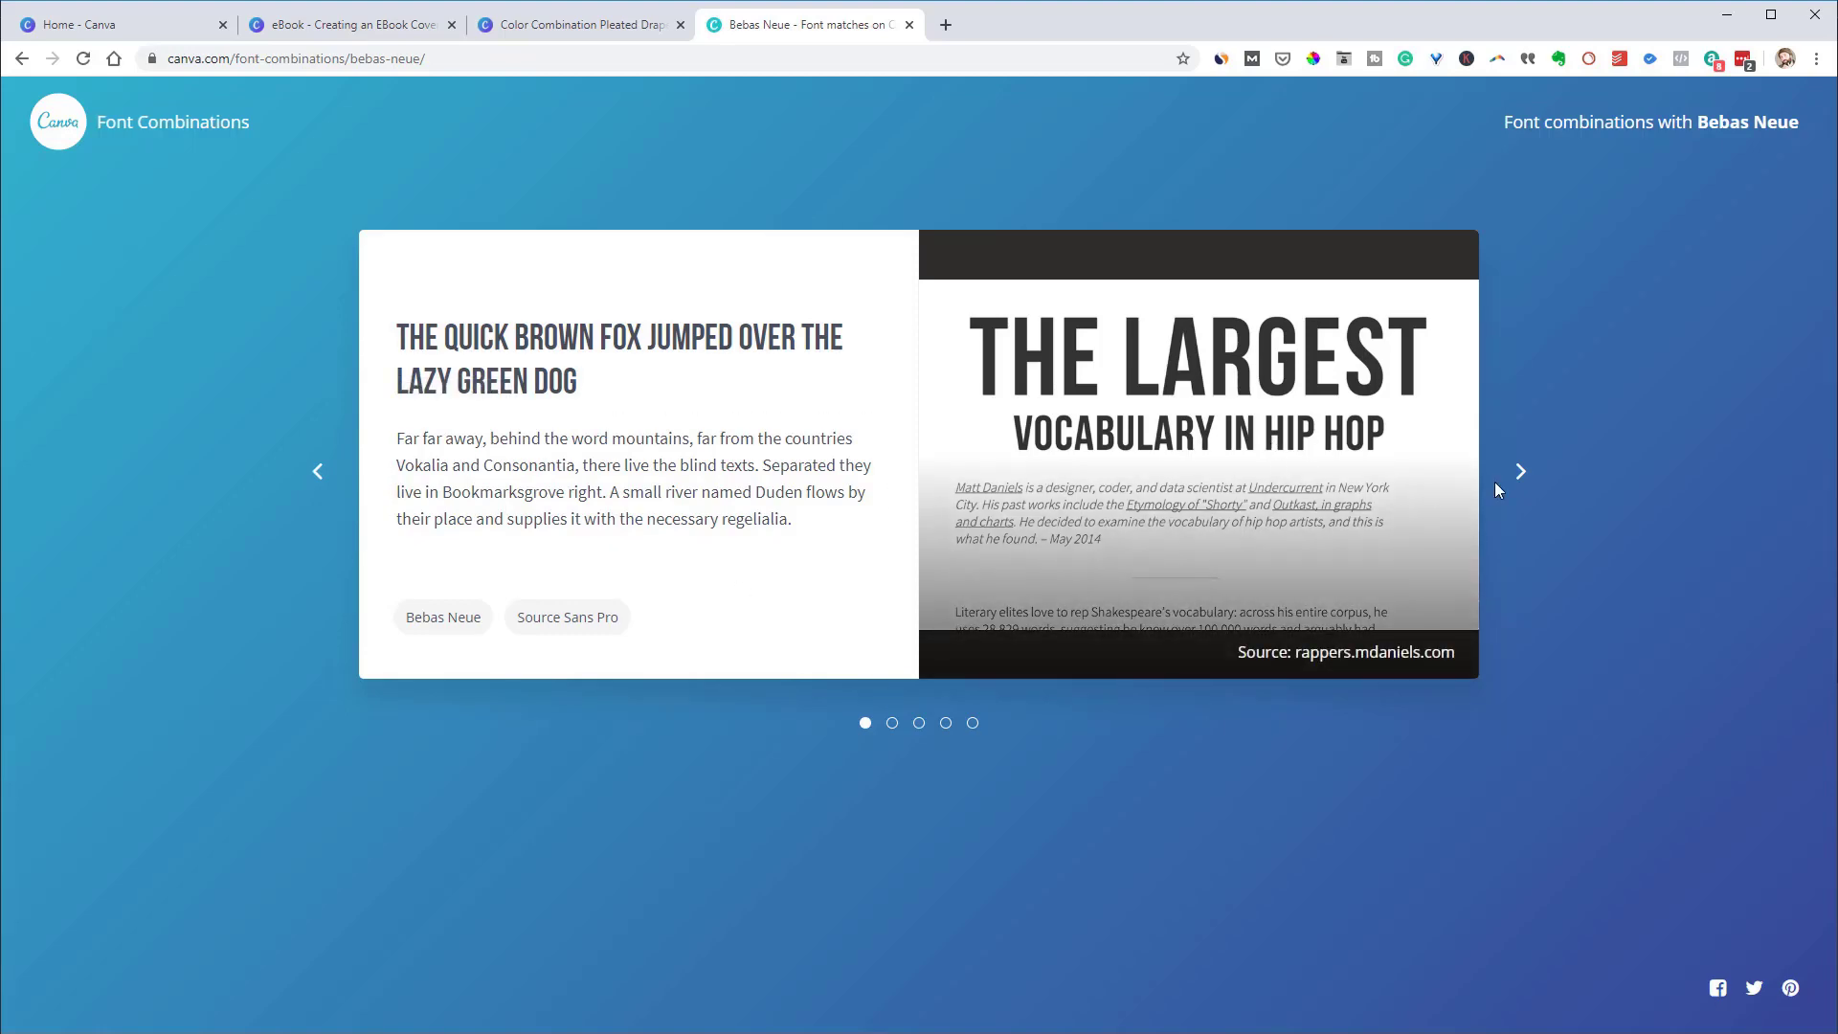
pyautogui.click(1521, 474)
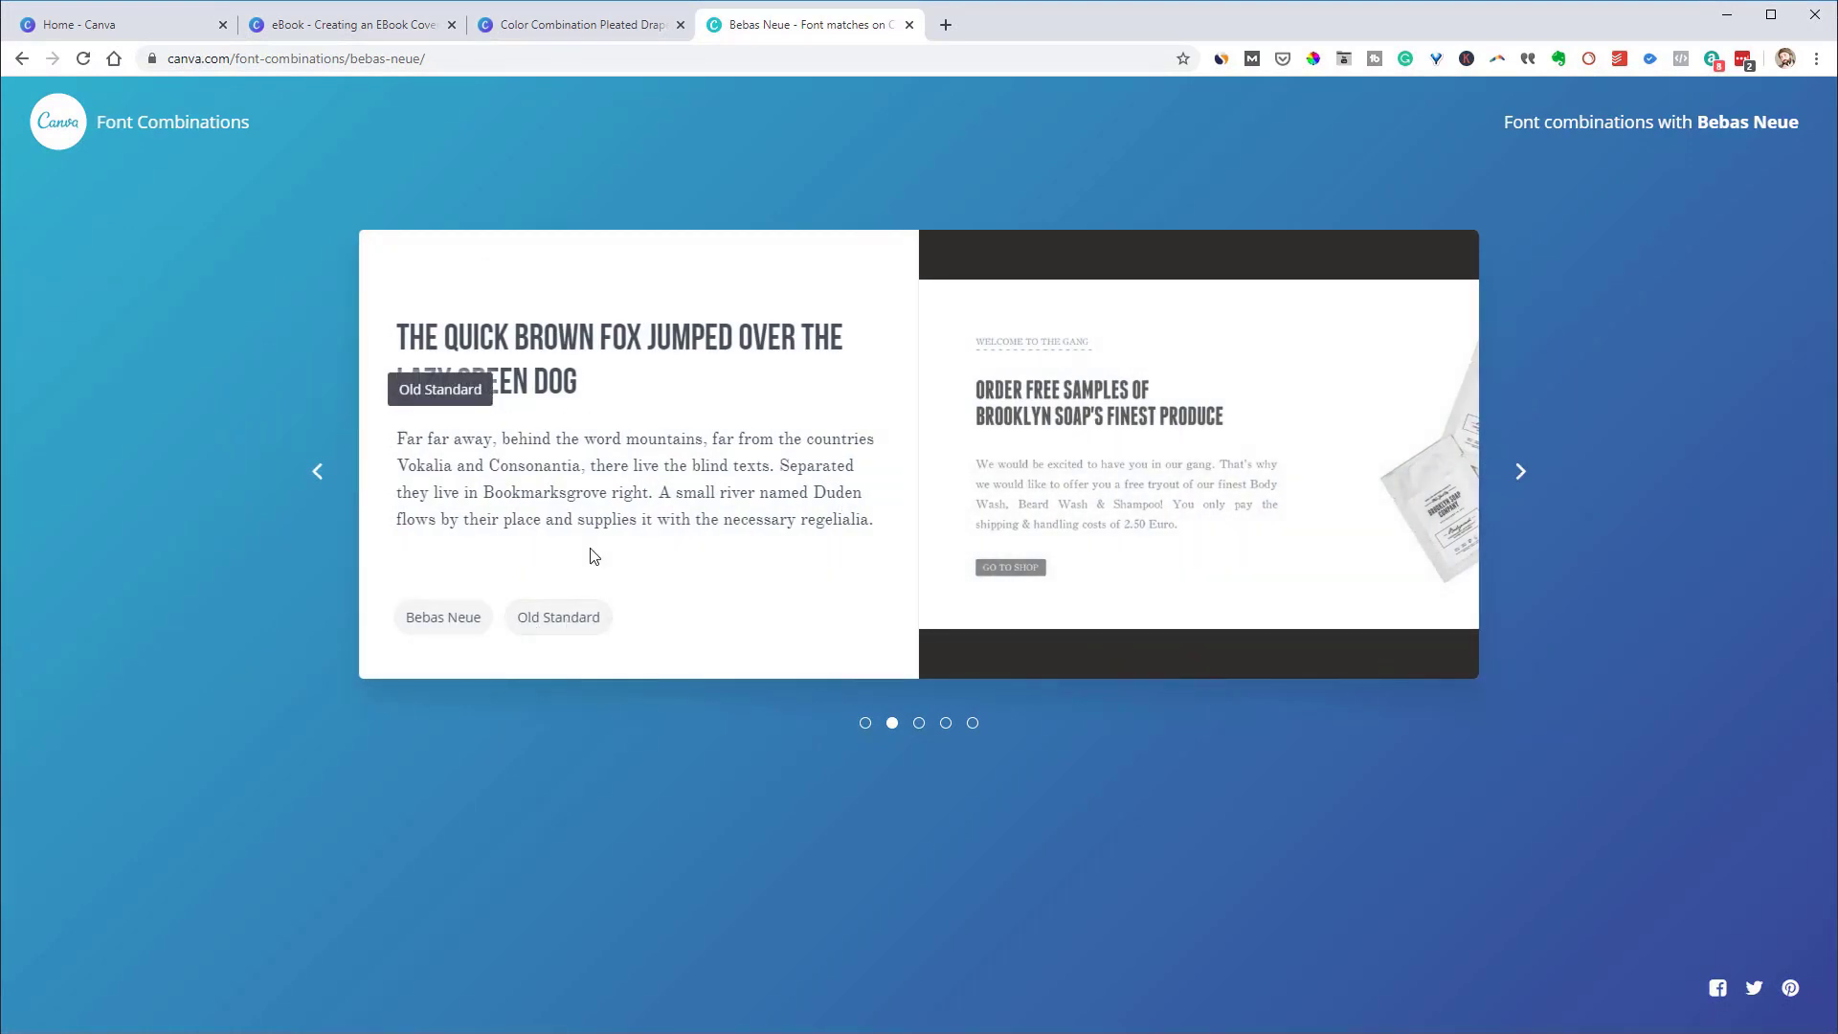
pyautogui.click(1530, 486)
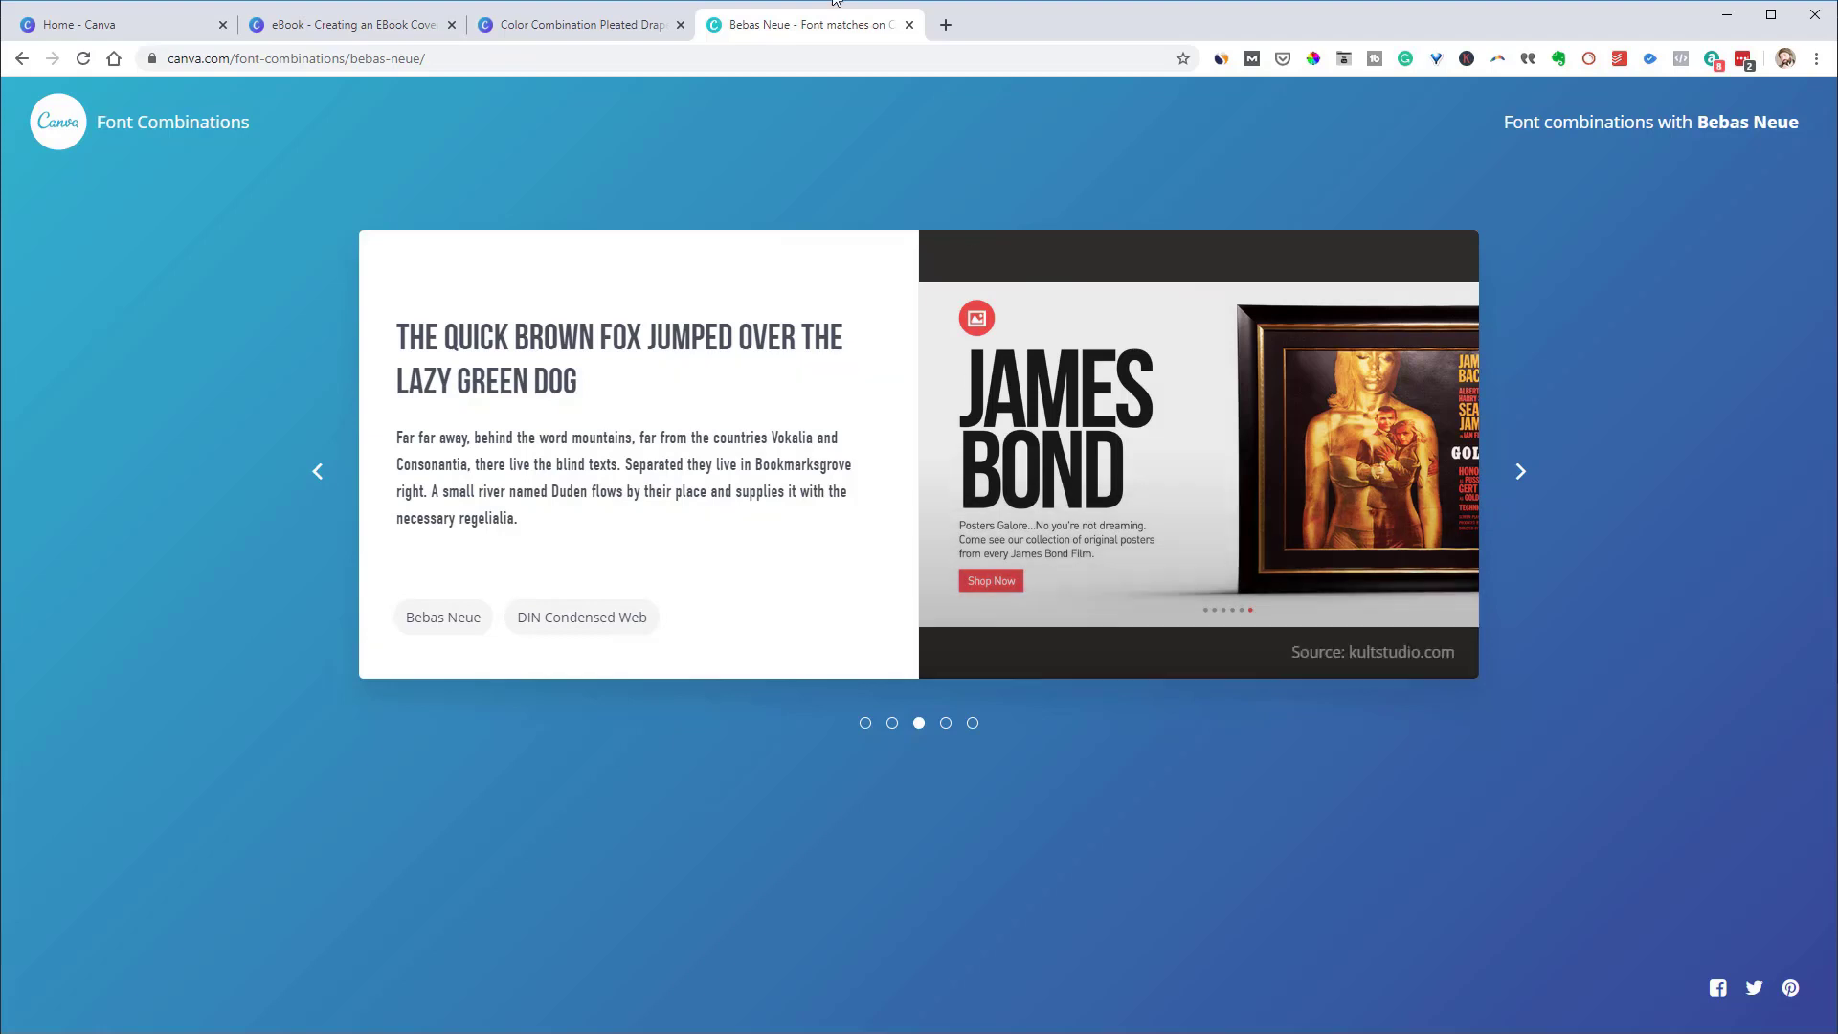
# Check the ebook design and Bebas Neue pairing tabs, ending on the Pleated Drapes palette tab
pyautogui.click(578, 25)
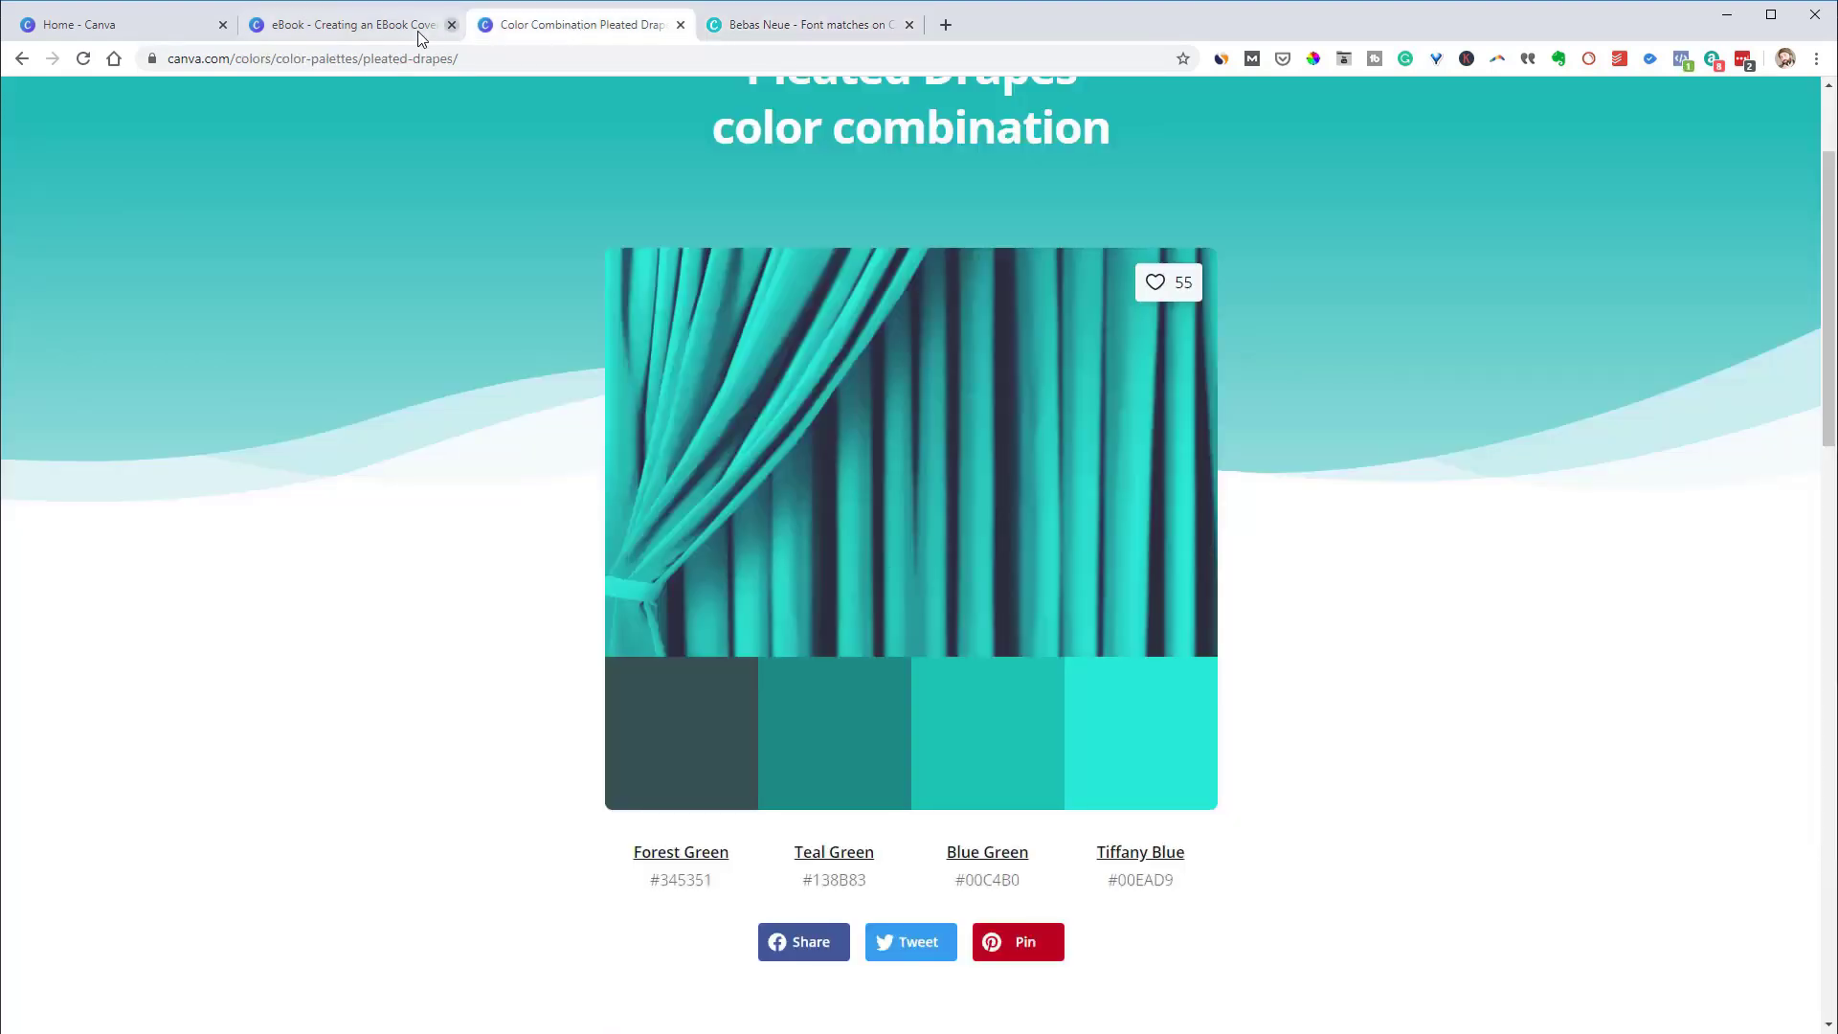
pyautogui.click(373, 34)
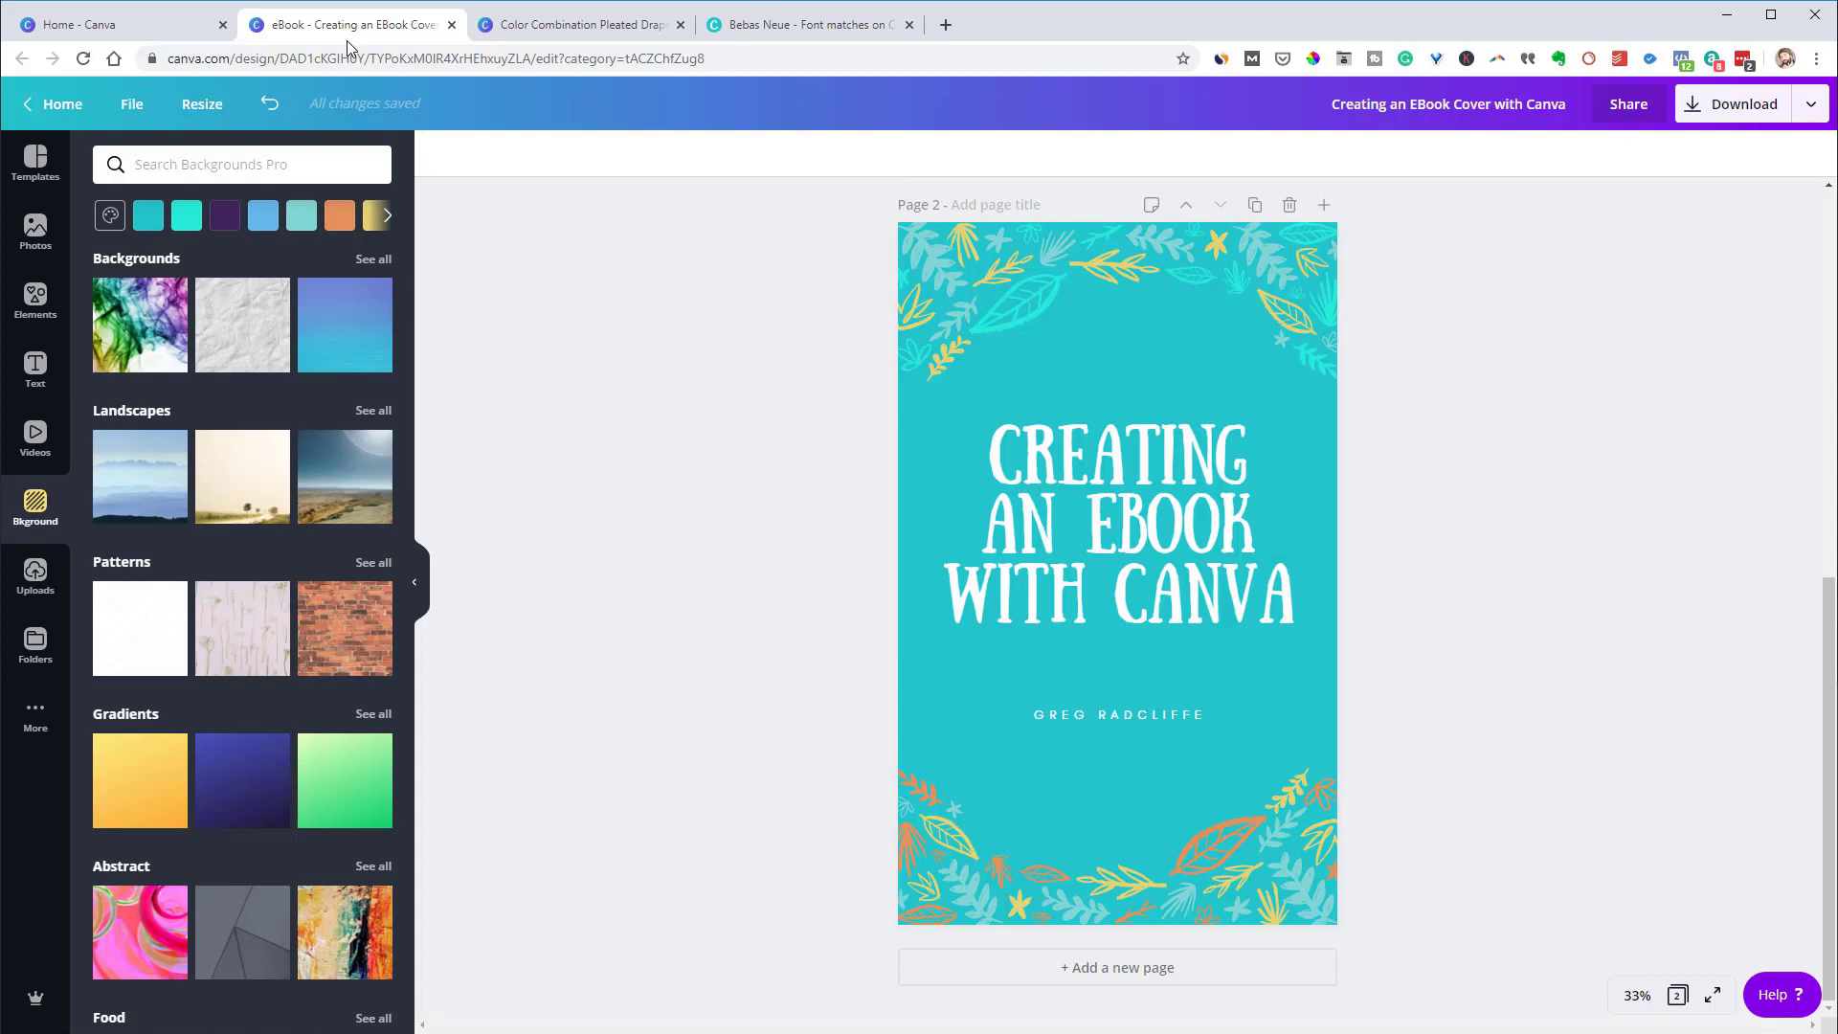
pyautogui.click(744, 26)
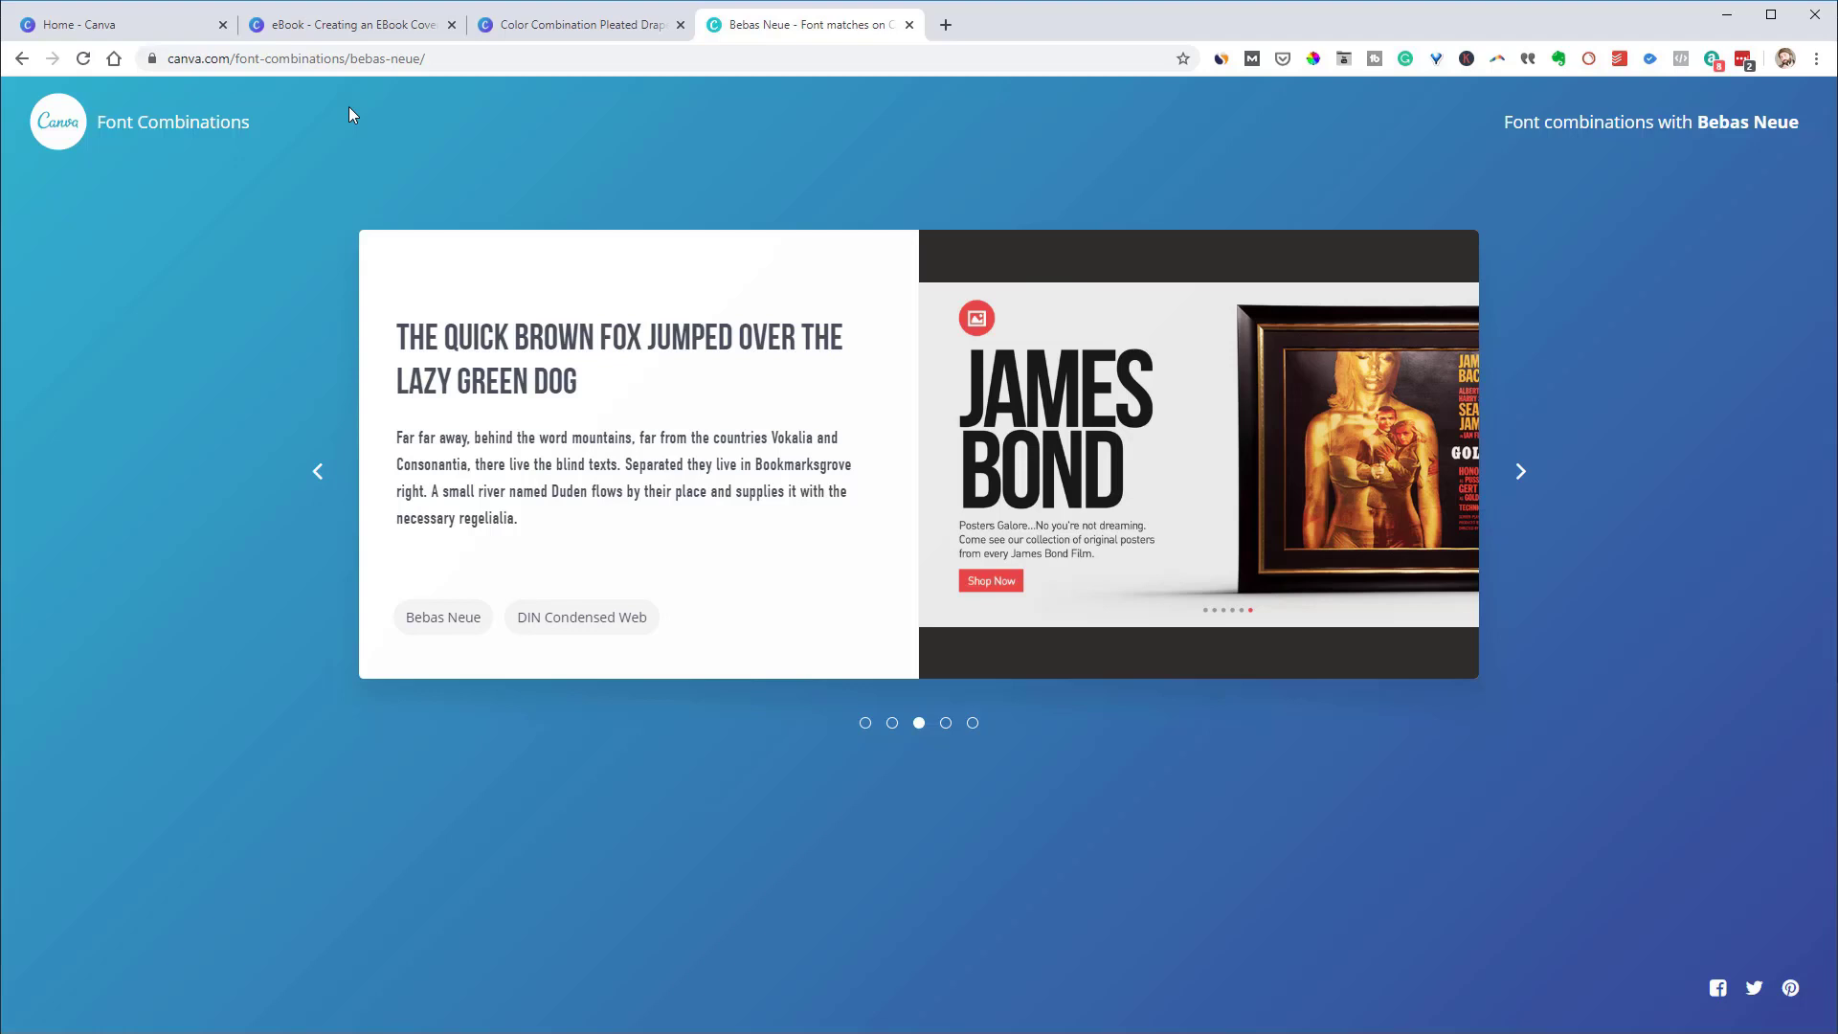
pyautogui.click(541, 32)
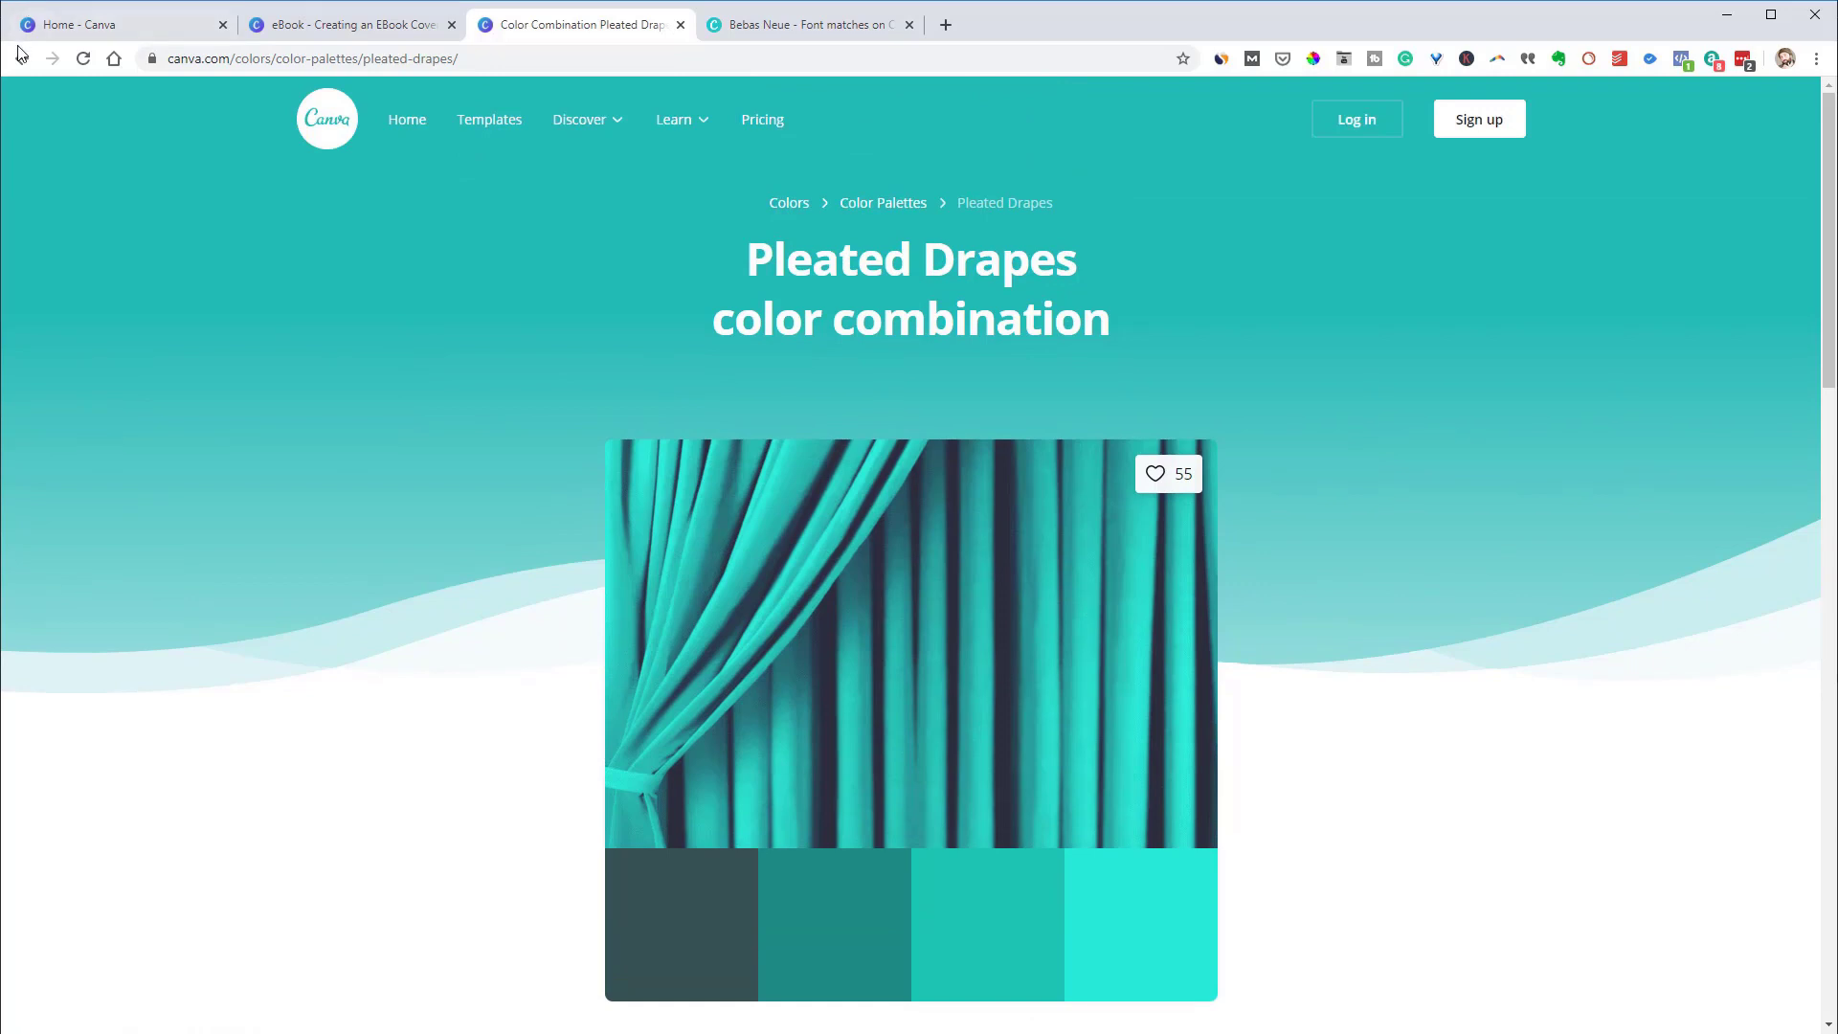
# Step the palette tab back to the main Colors page, then return to the ebook design
pyautogui.click(20, 59)
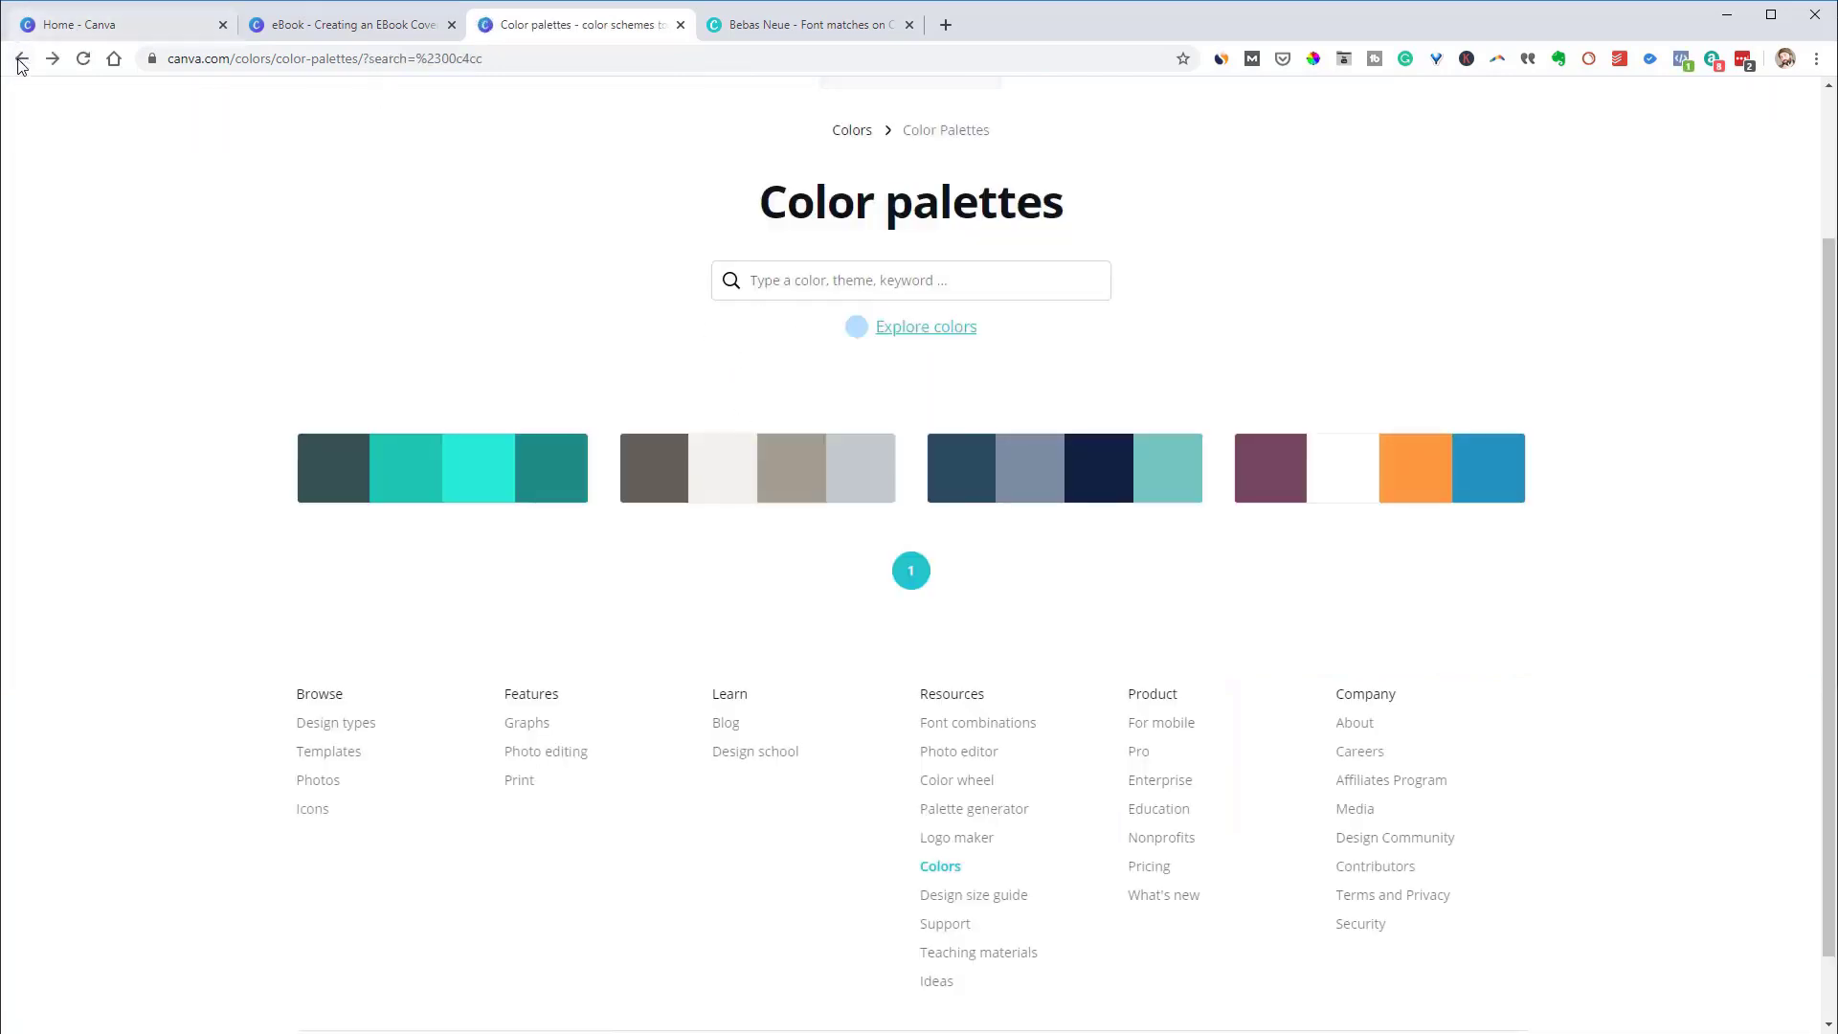
pyautogui.click(21, 59)
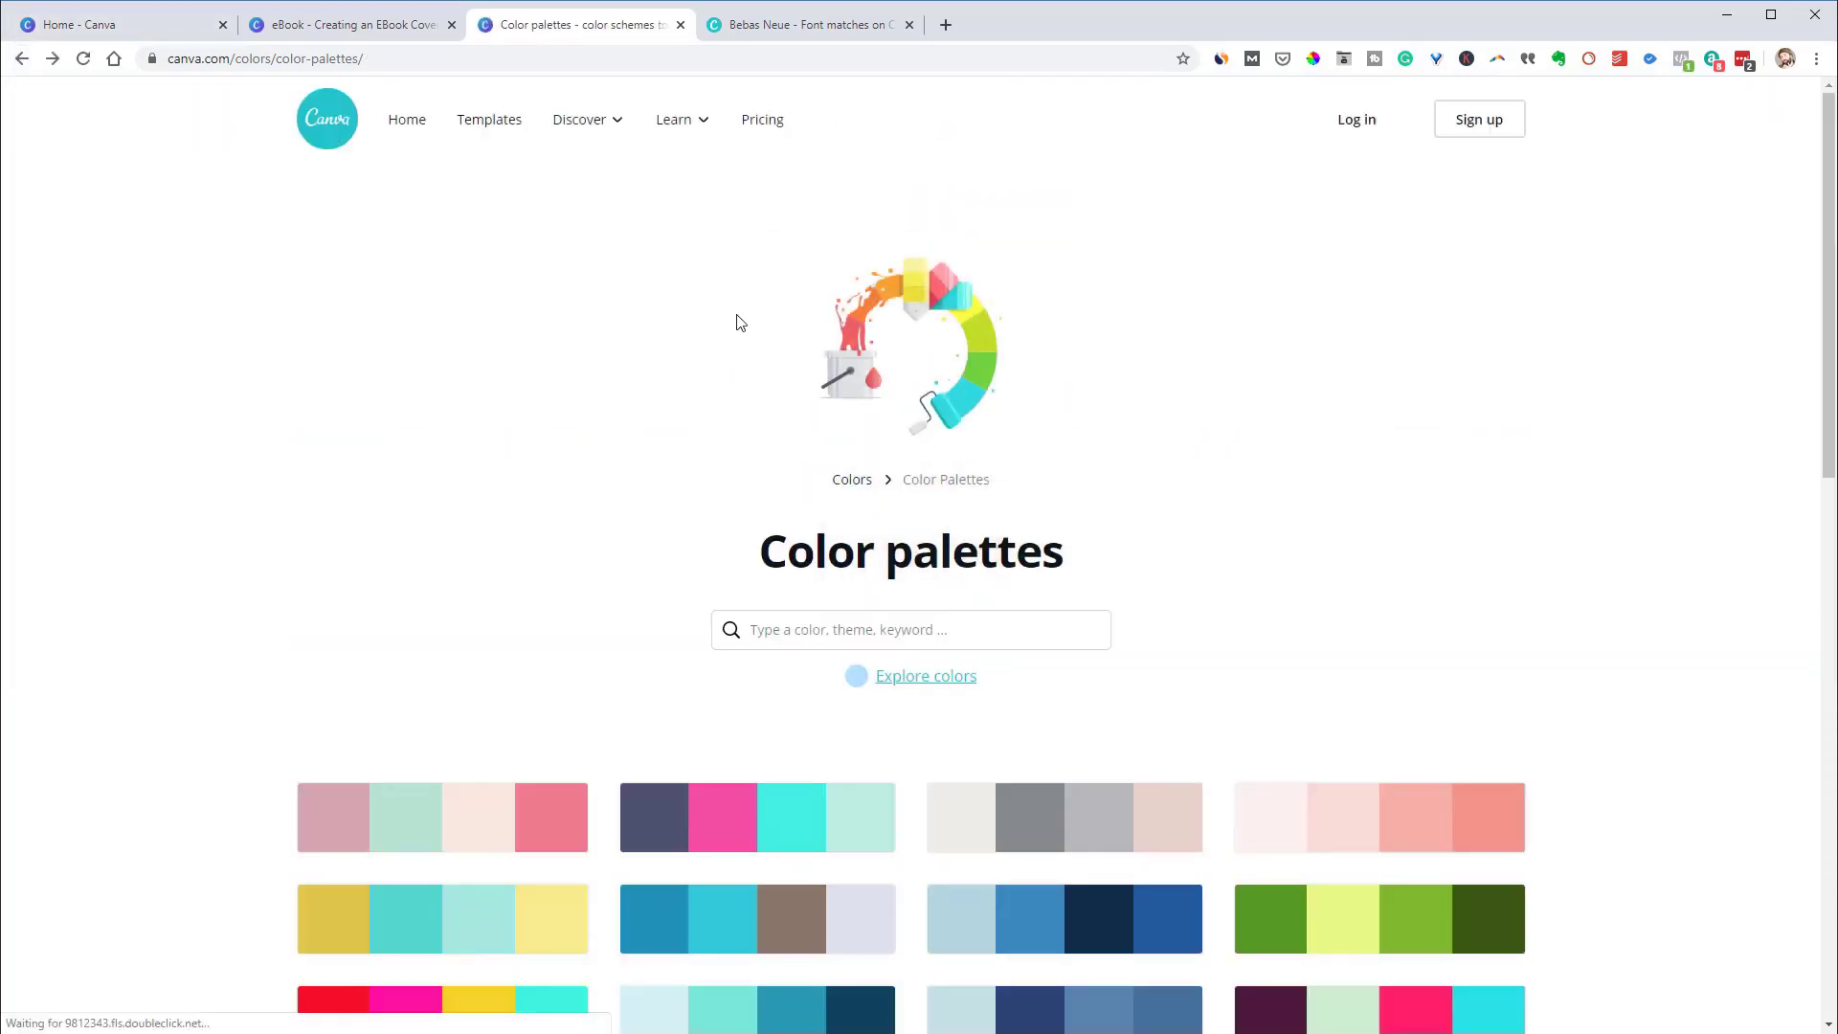
pyautogui.click(20, 60)
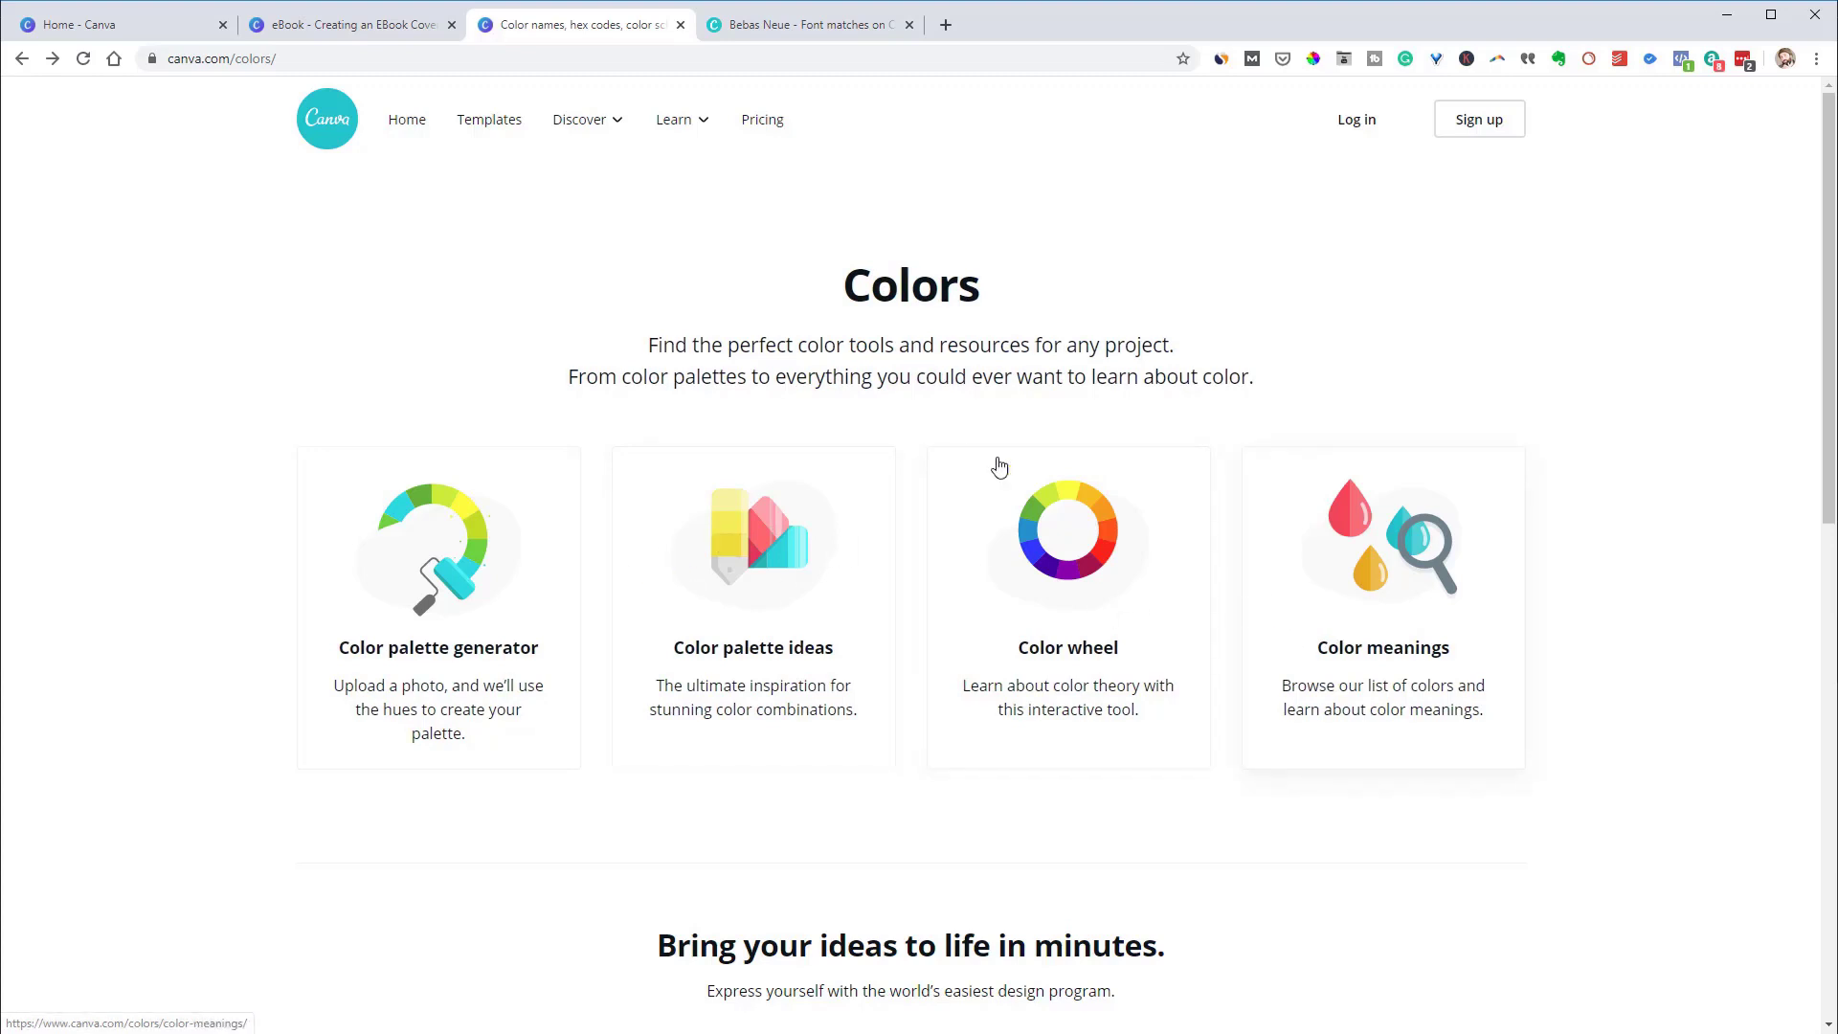
pyautogui.click(369, 29)
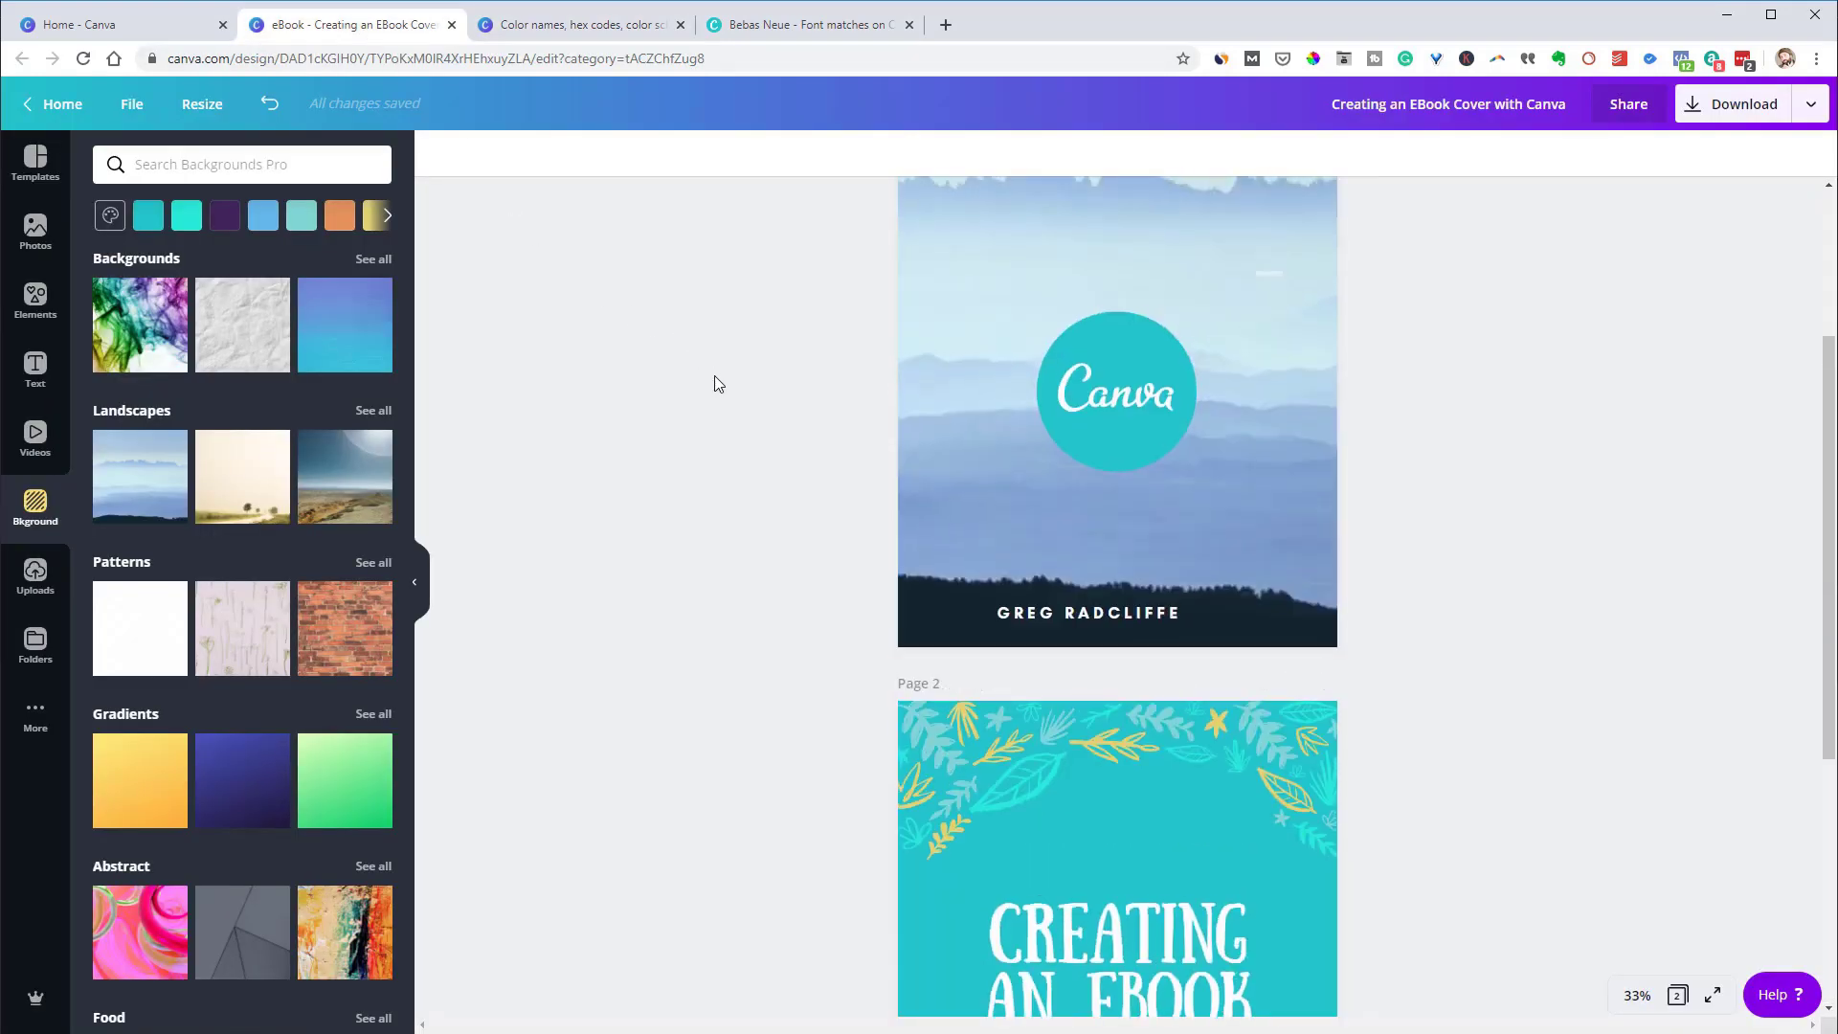
pyautogui.scroll(3, 715, 375)
pyautogui.scroll(-6, 715, 375)
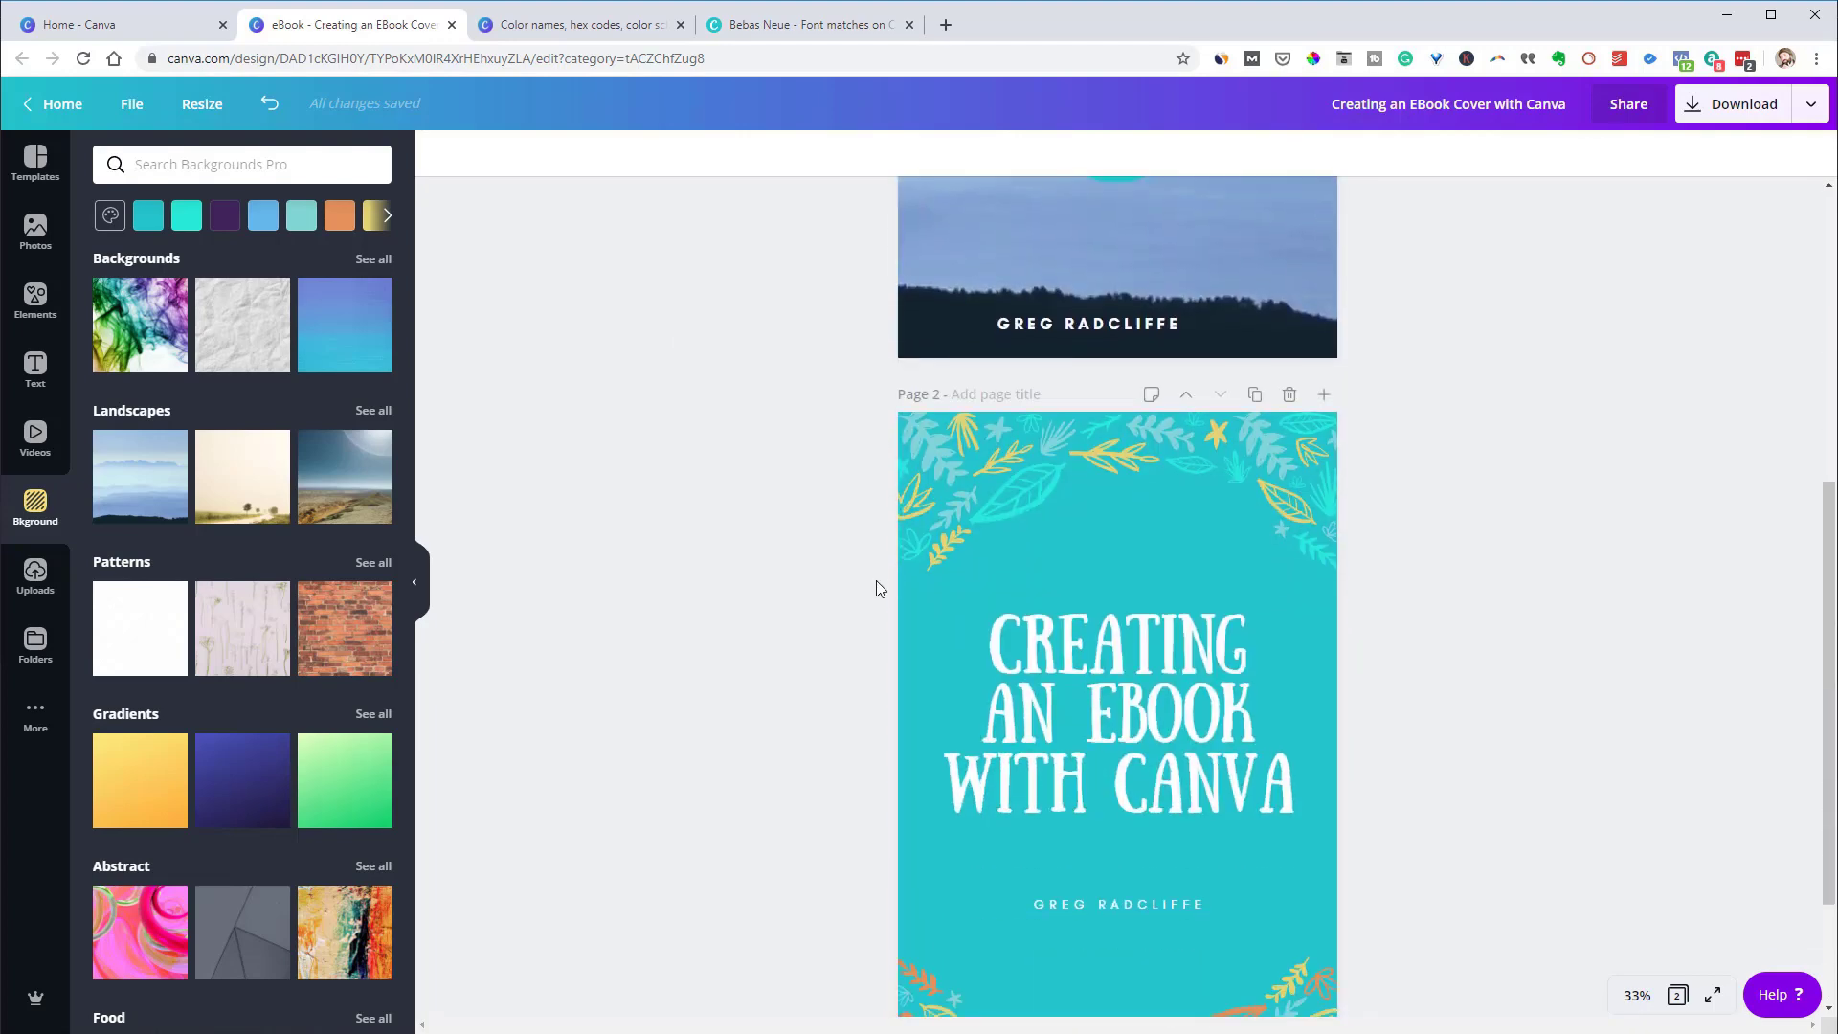
pyautogui.scroll(-2, 876, 581)
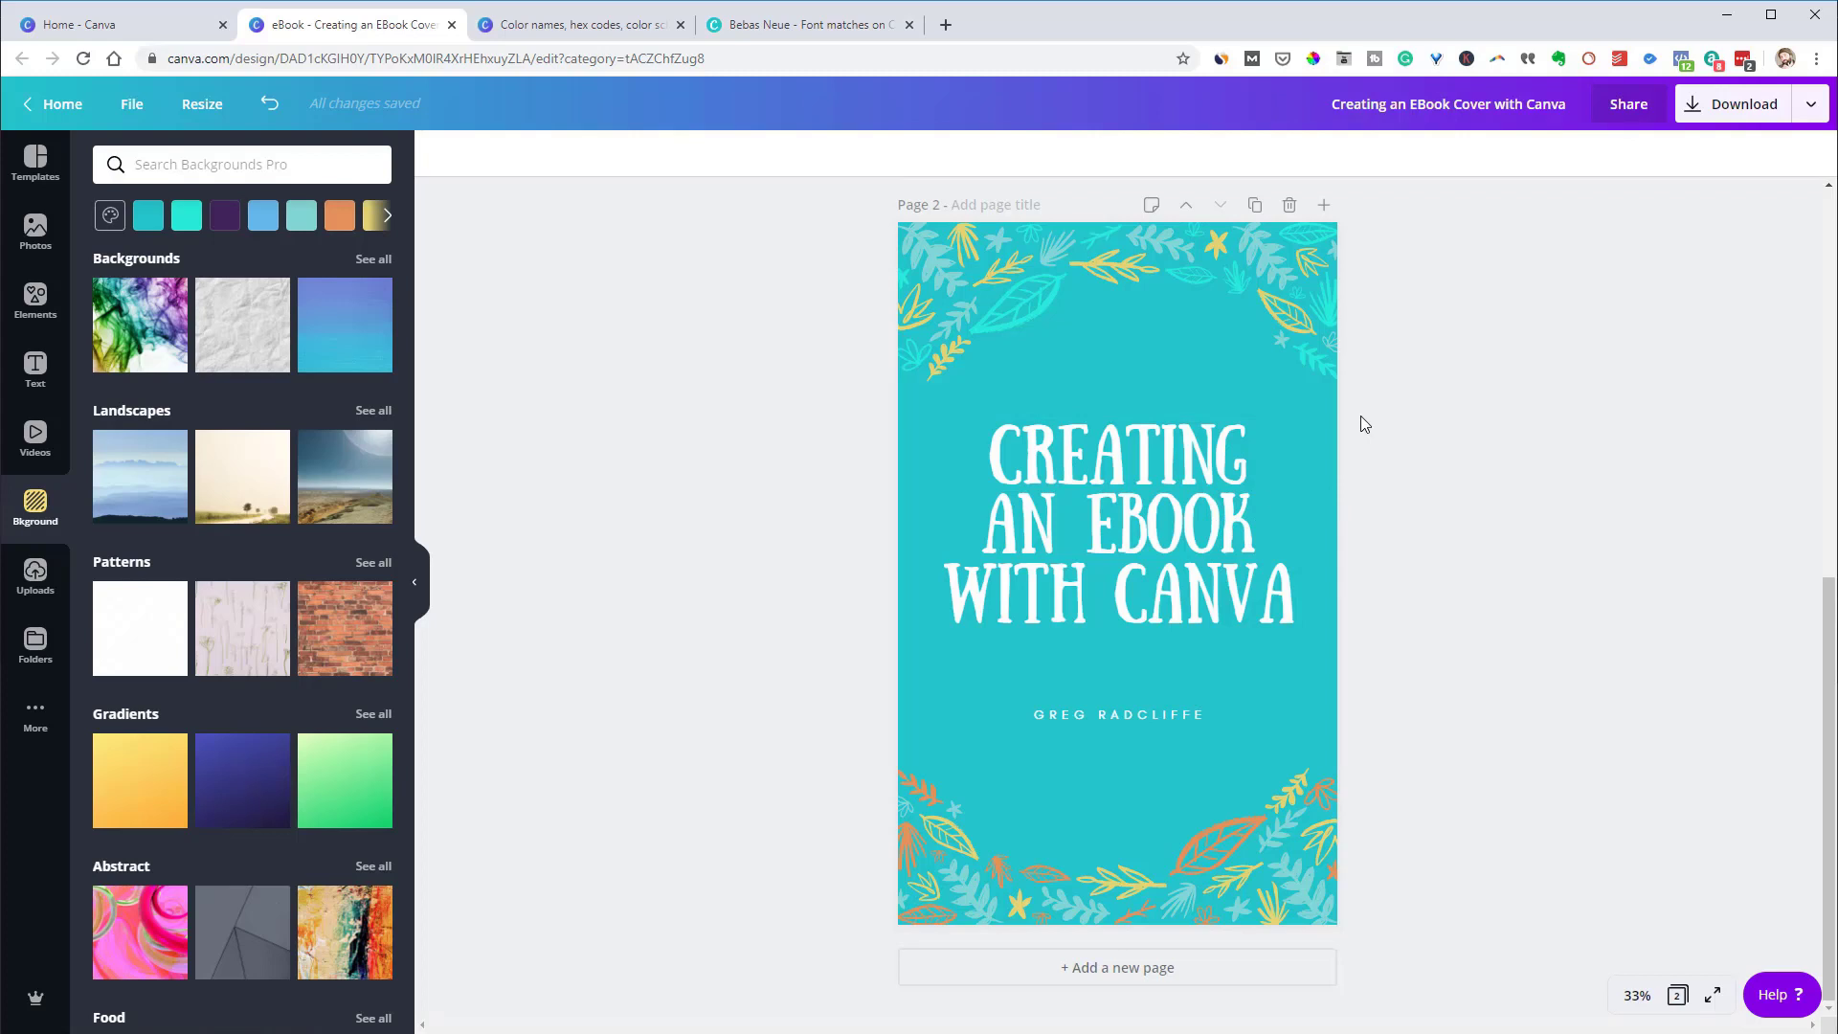
pyautogui.scroll(3, 1285, 530)
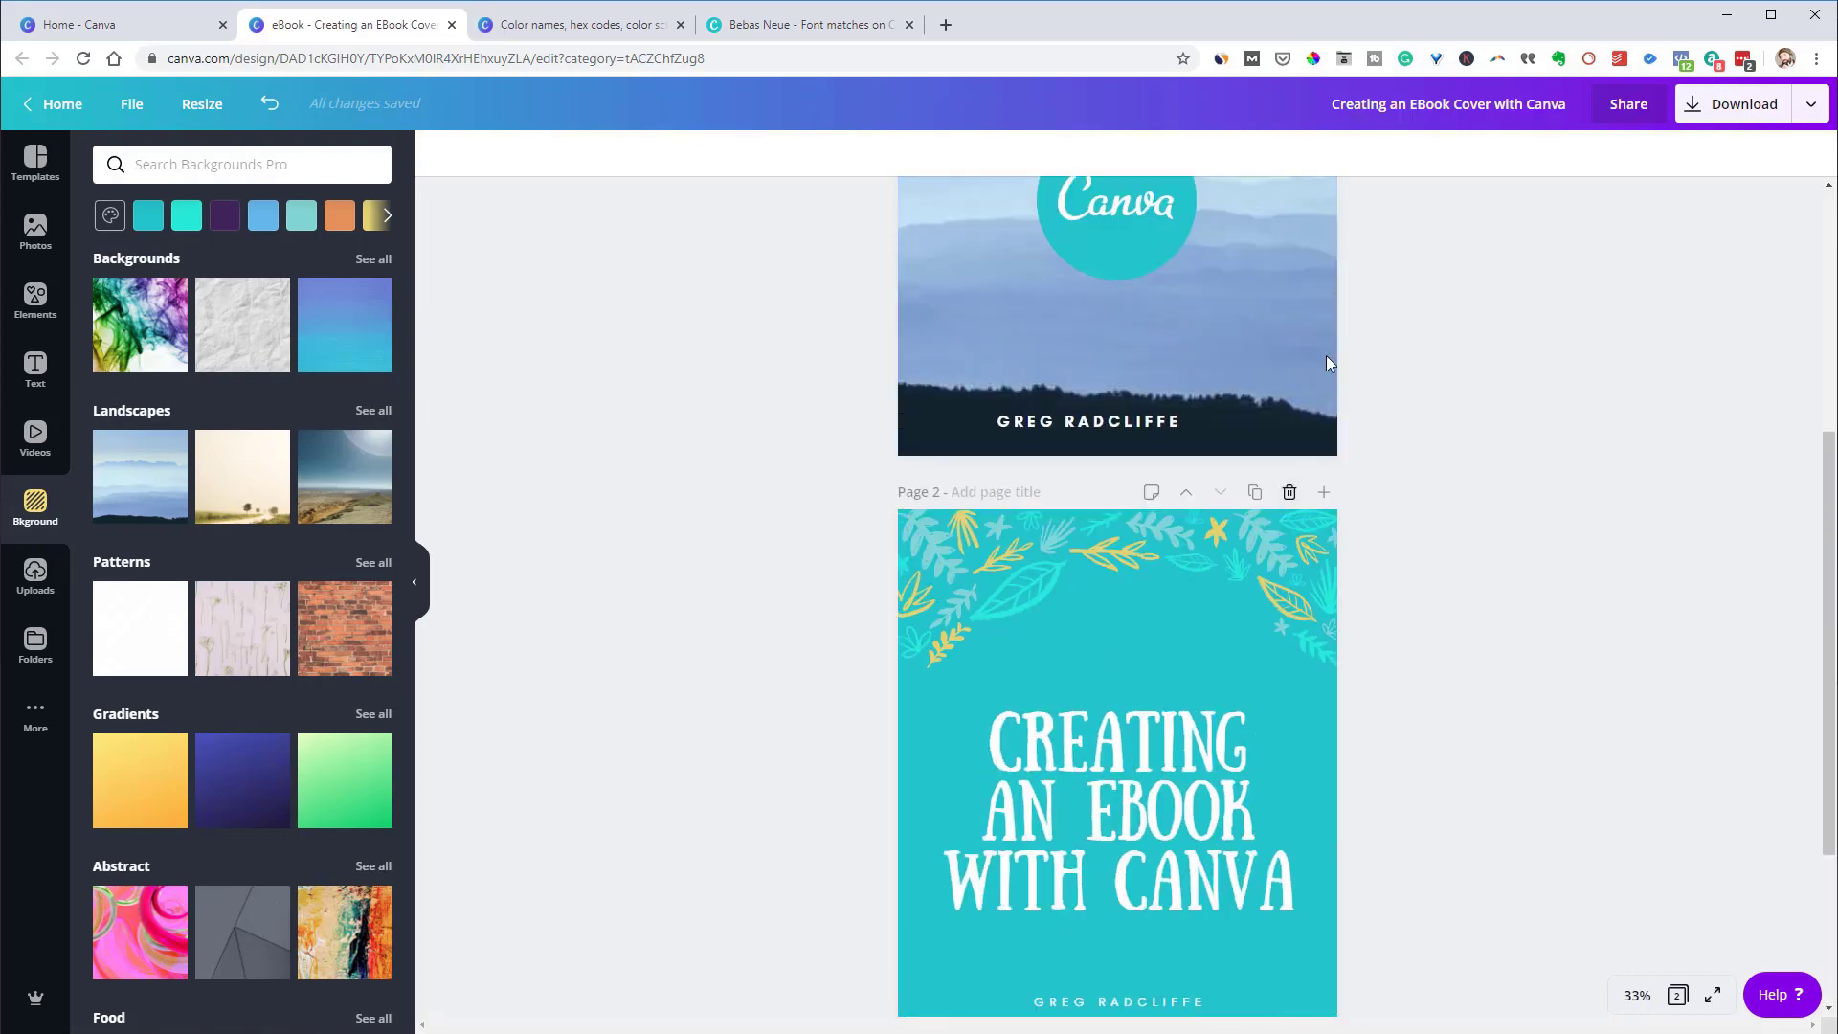
# Open the download panel and keep PDF Standard as the file type for all 2 pages
pyautogui.click(1709, 113)
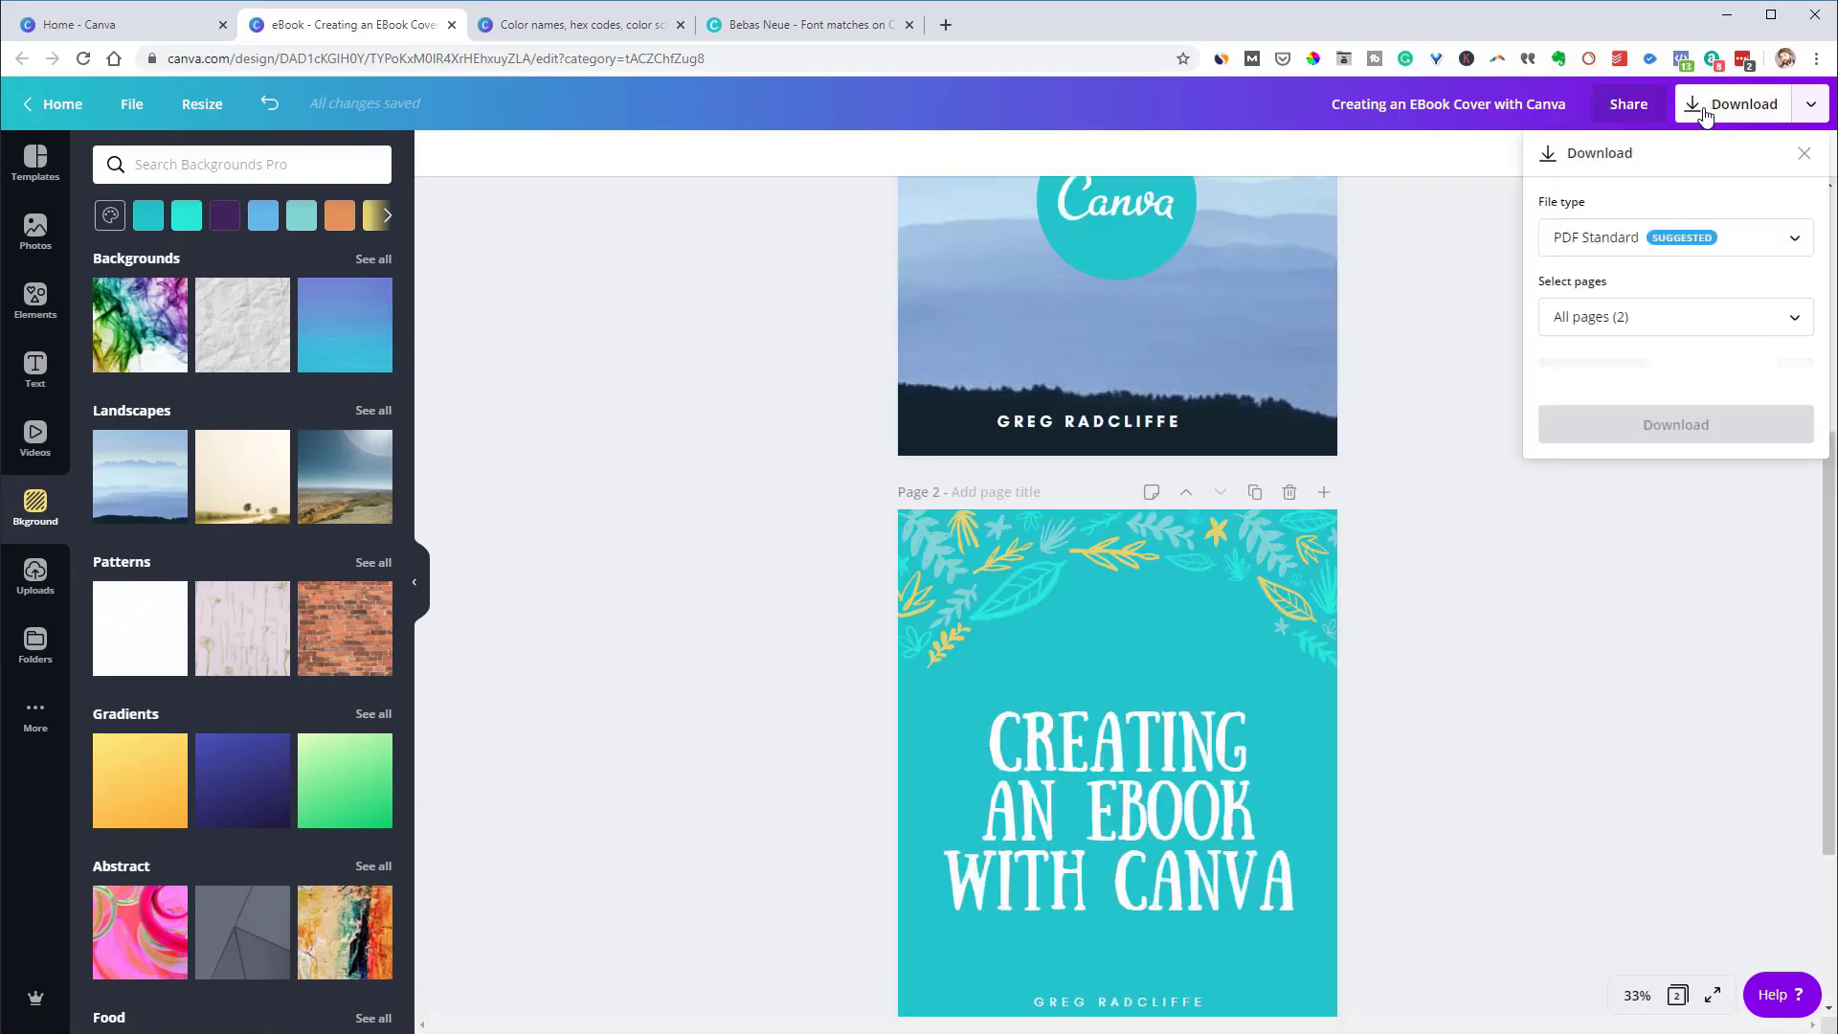
pyautogui.click(1778, 254)
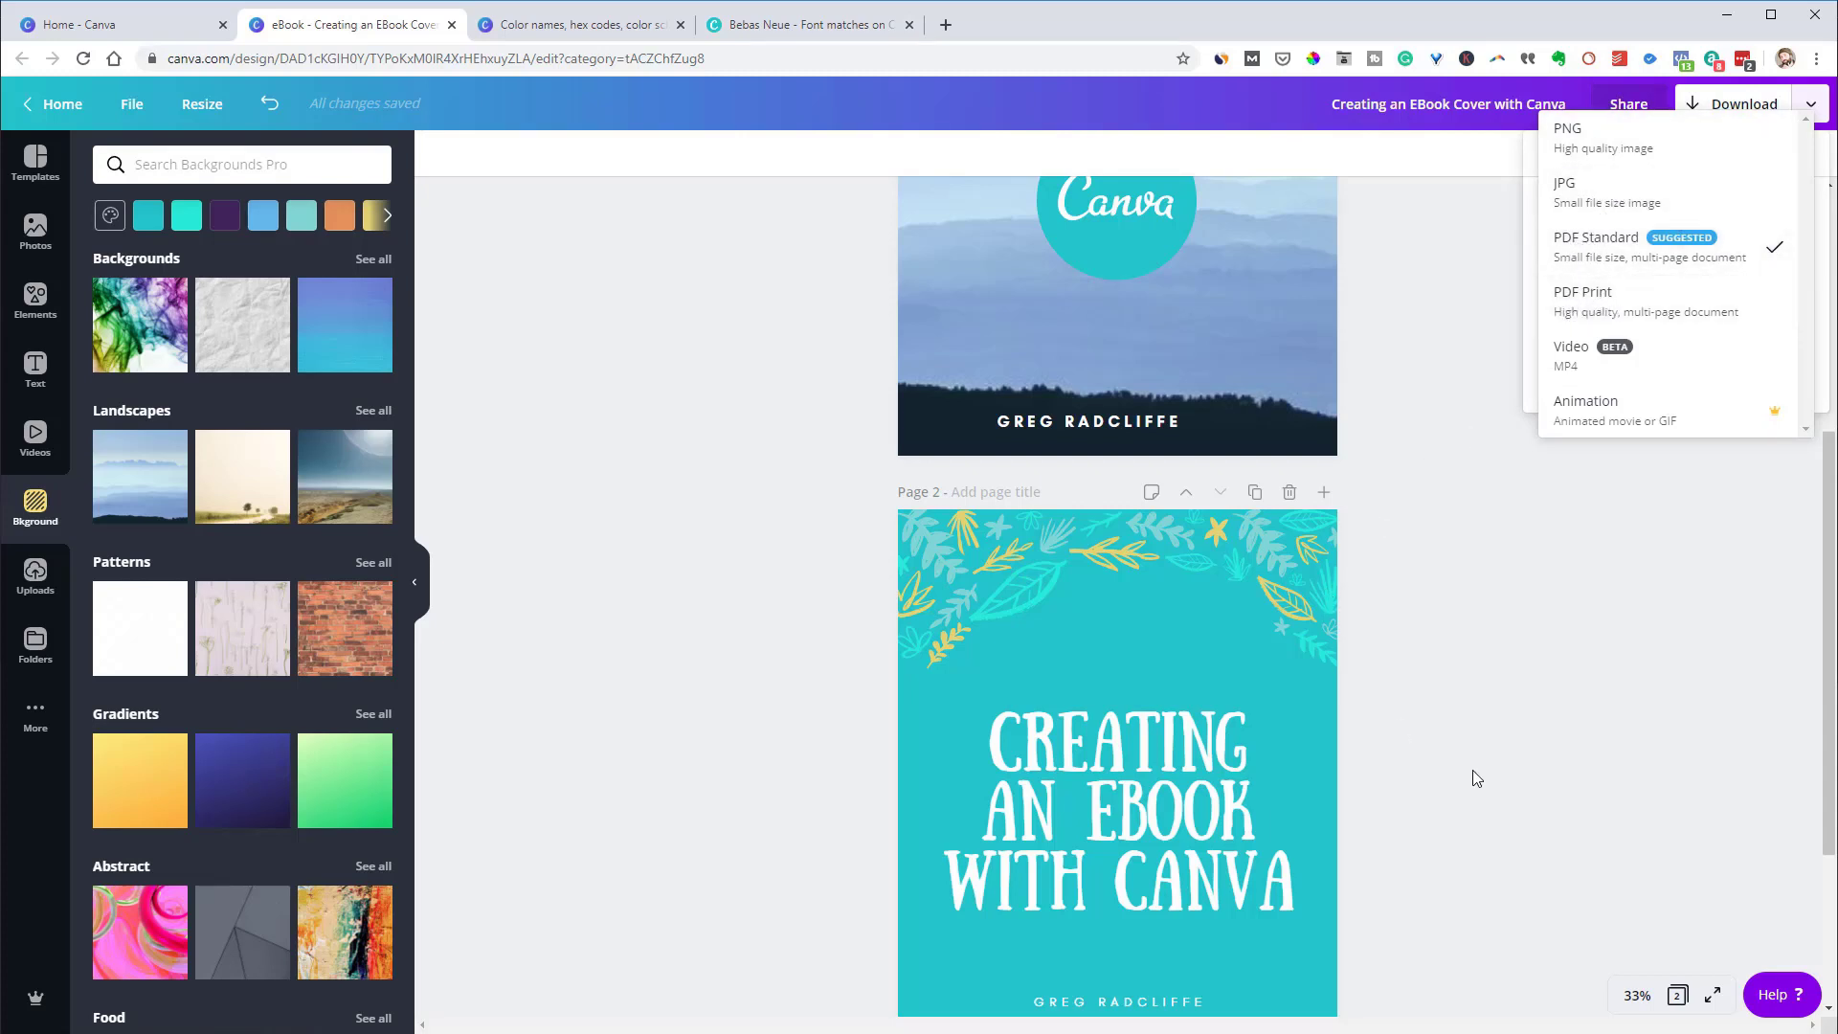
pyautogui.click(1536, 731)
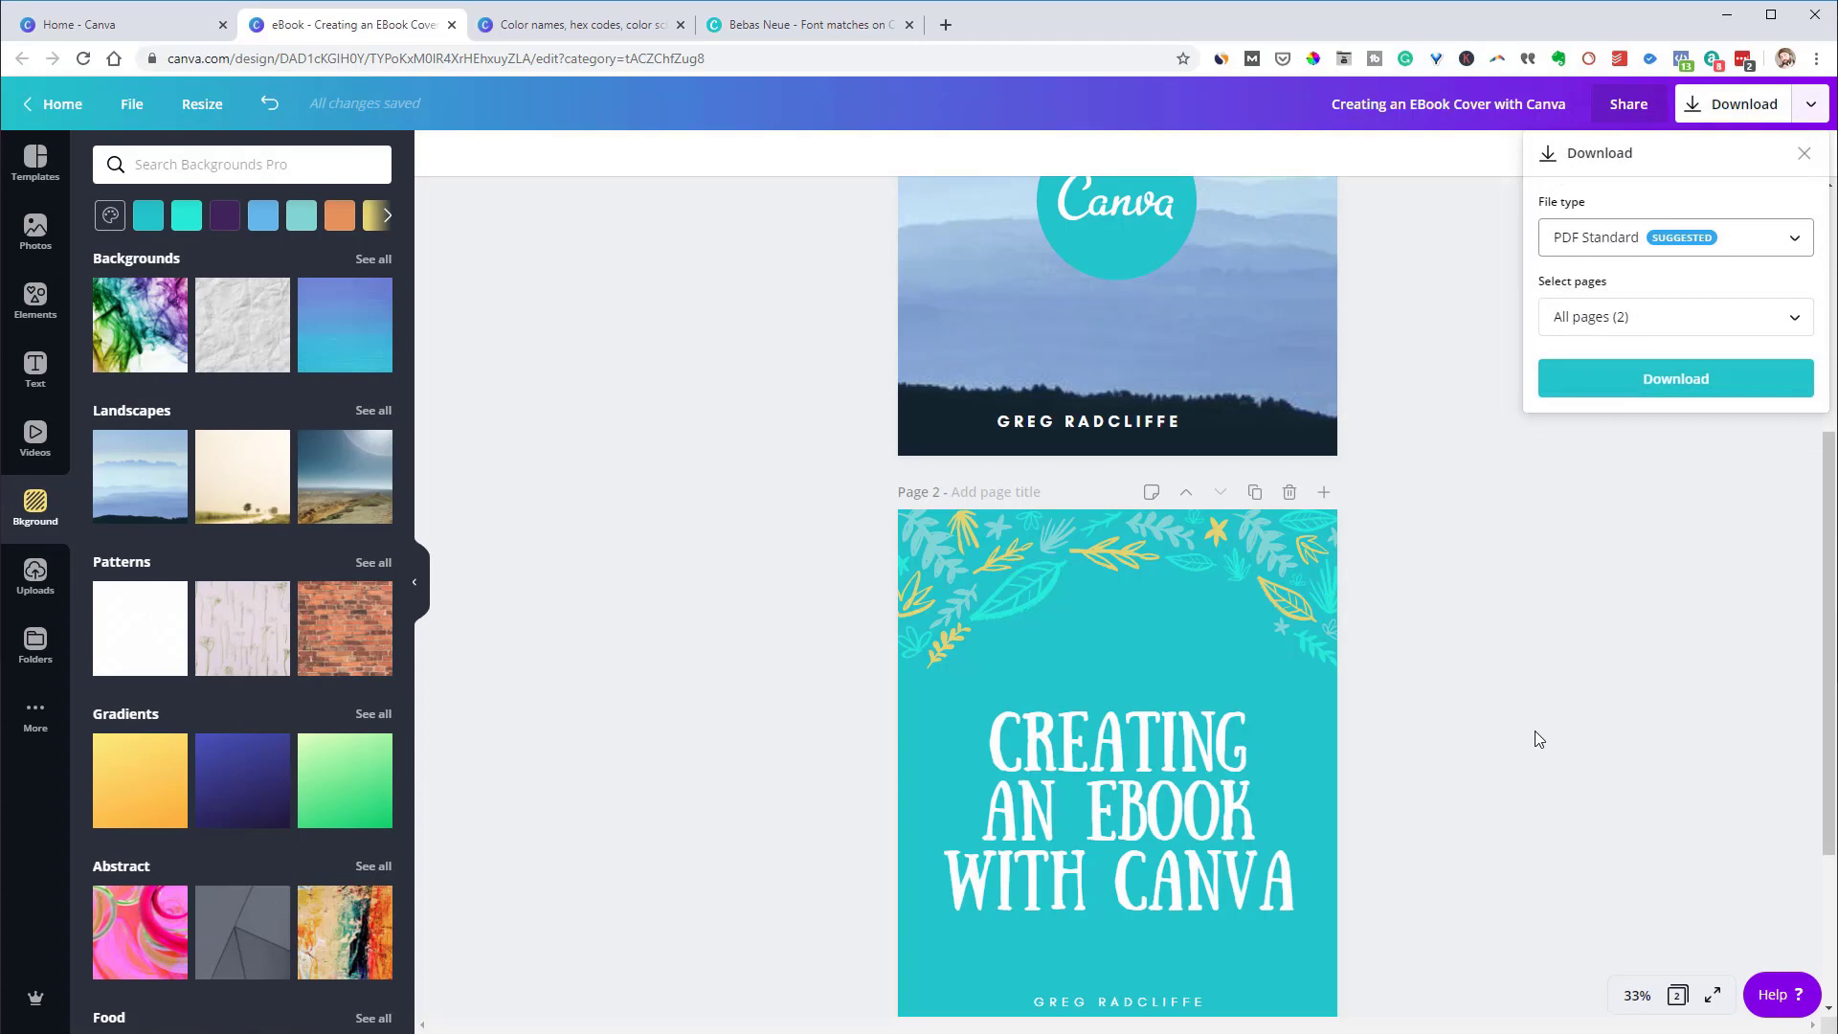